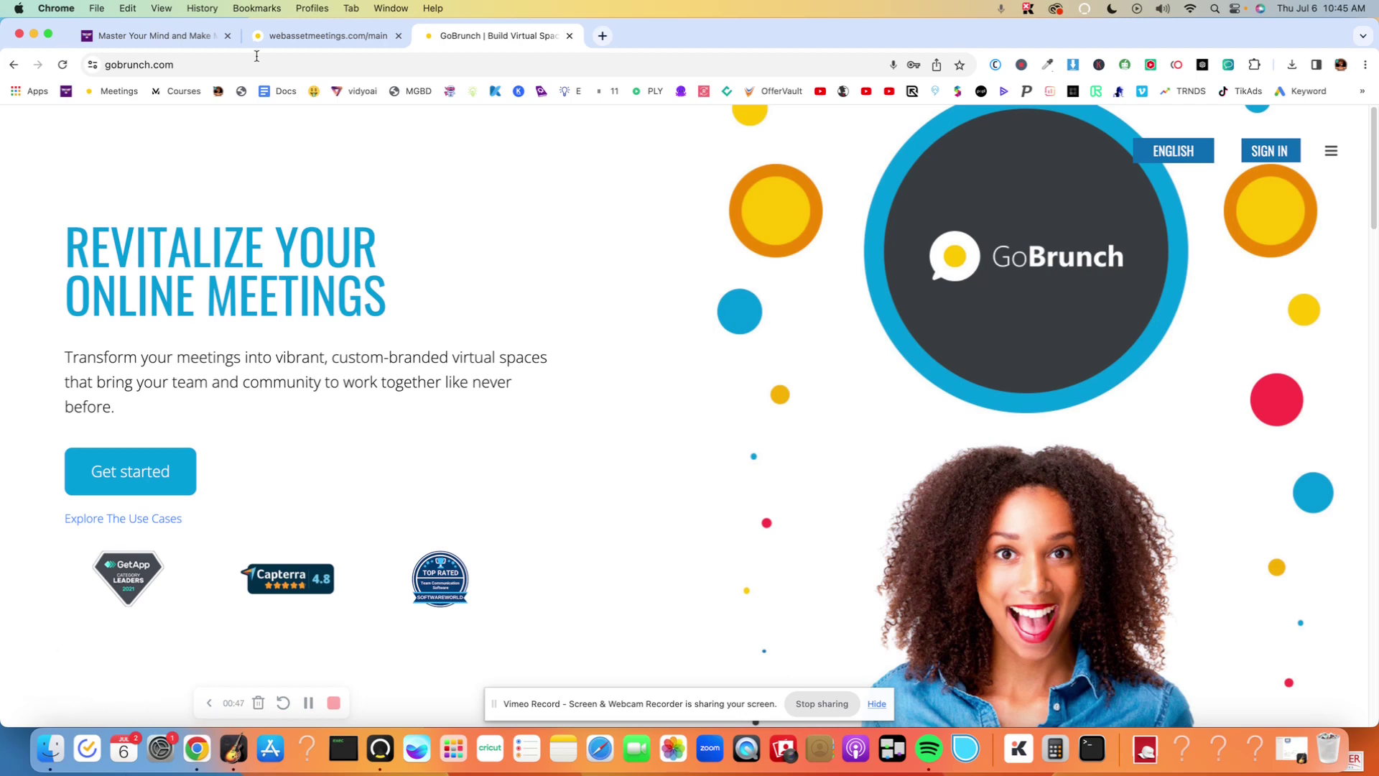
Step: Search Google for "clunhouse app" in a new browser tab and show the image results
{"action": "left_click", "coordinate": [603, 36]}
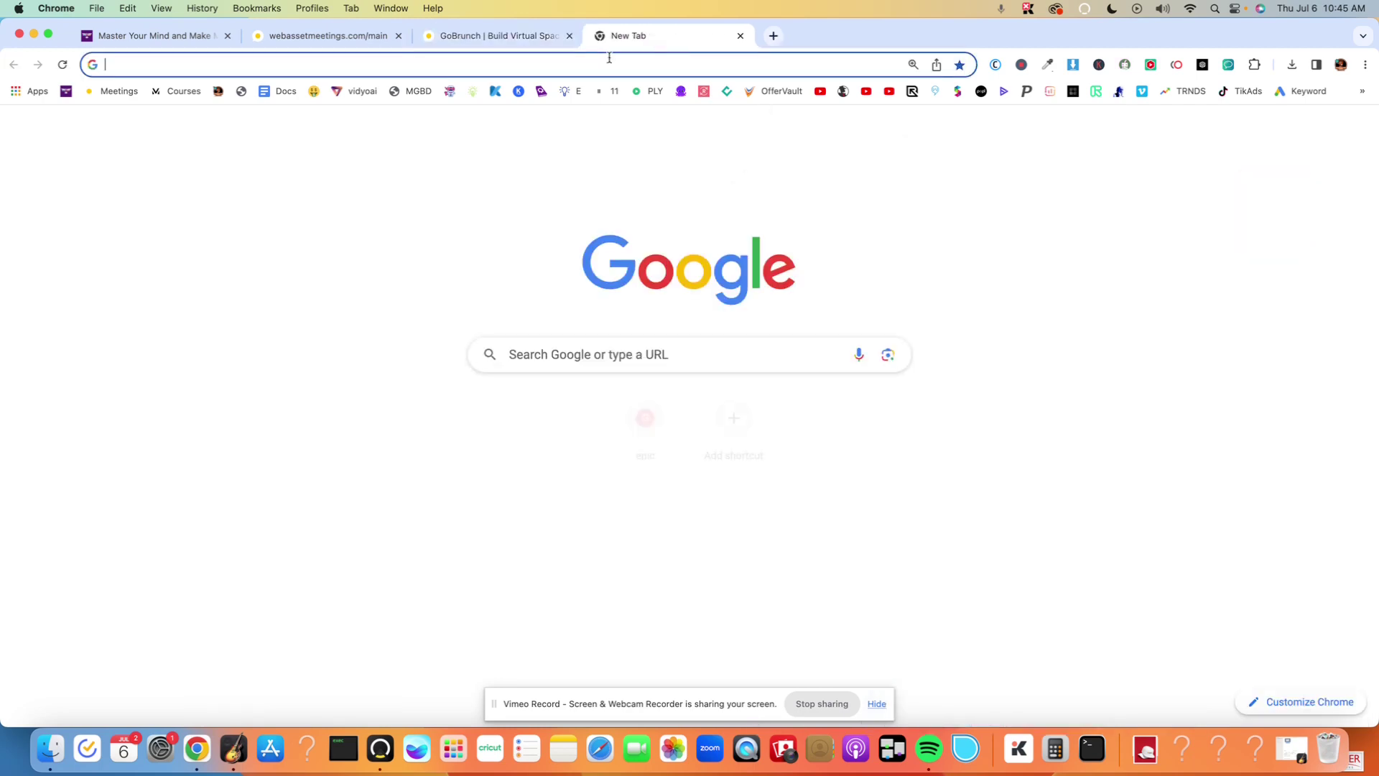
{"action": "type", "text": "clunhouse app"}
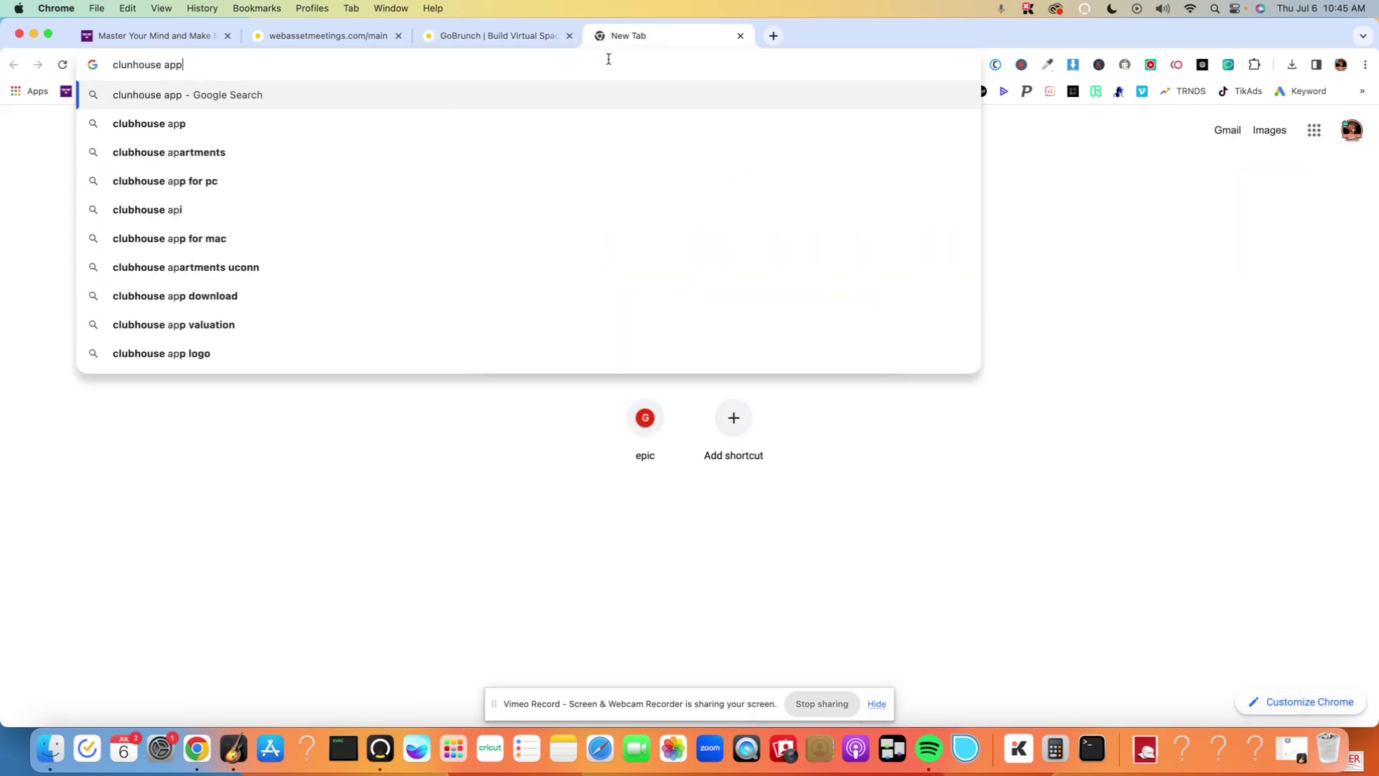
{"action": "key", "text": "Return"}
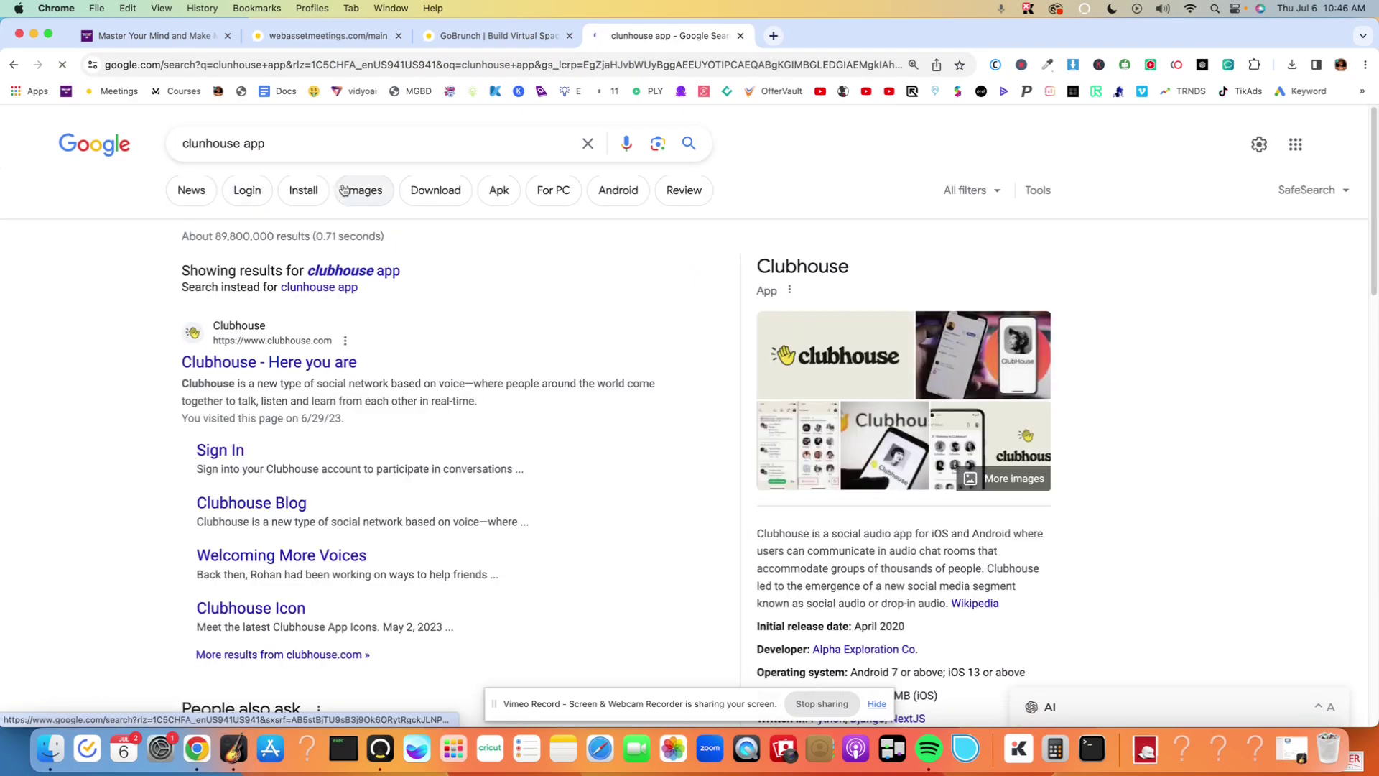
{"action": "left_click", "coordinate": [365, 190]}
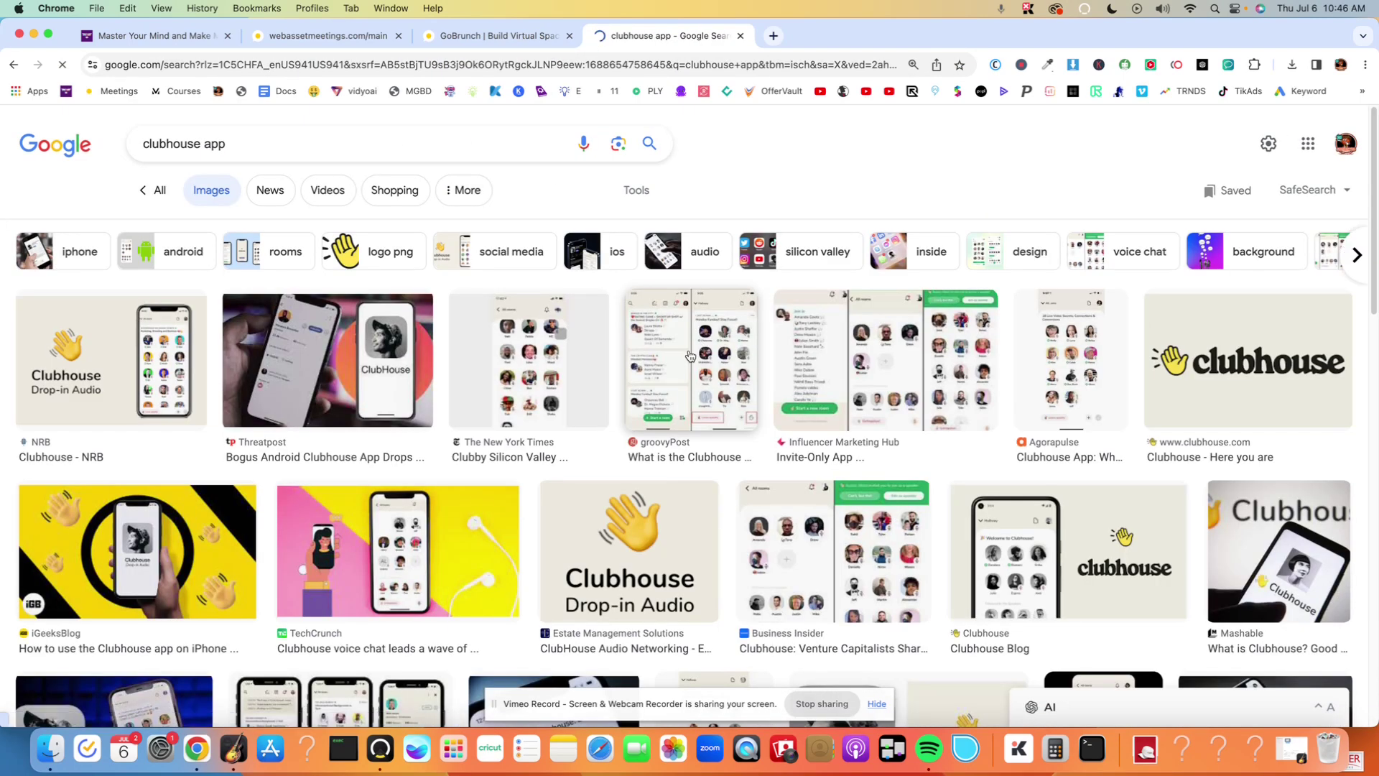
Step: Open the New York Times article from its Clubhouse image result and examine the app screenshot showing the participants
{"action": "left_click", "coordinate": [607, 424]}
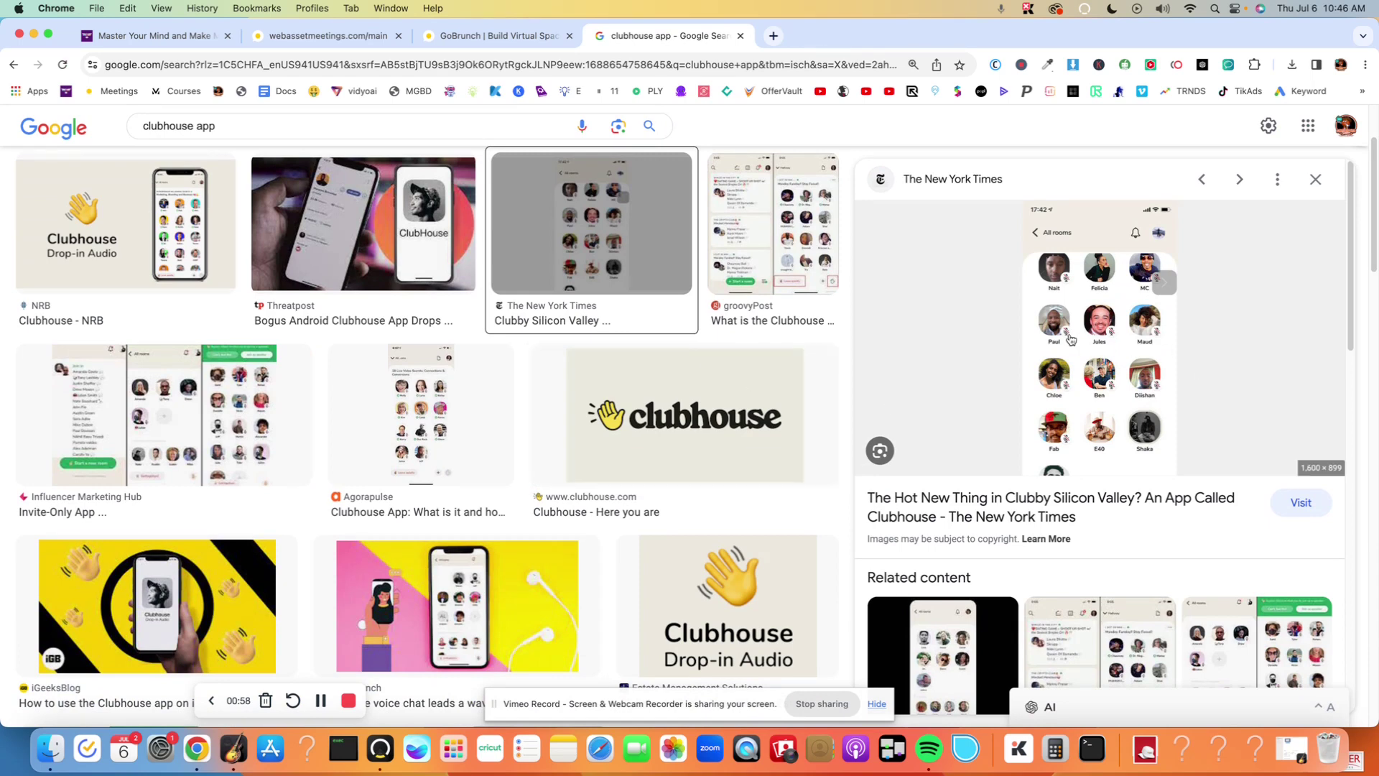
{"action": "left_click", "coordinate": [1071, 338]}
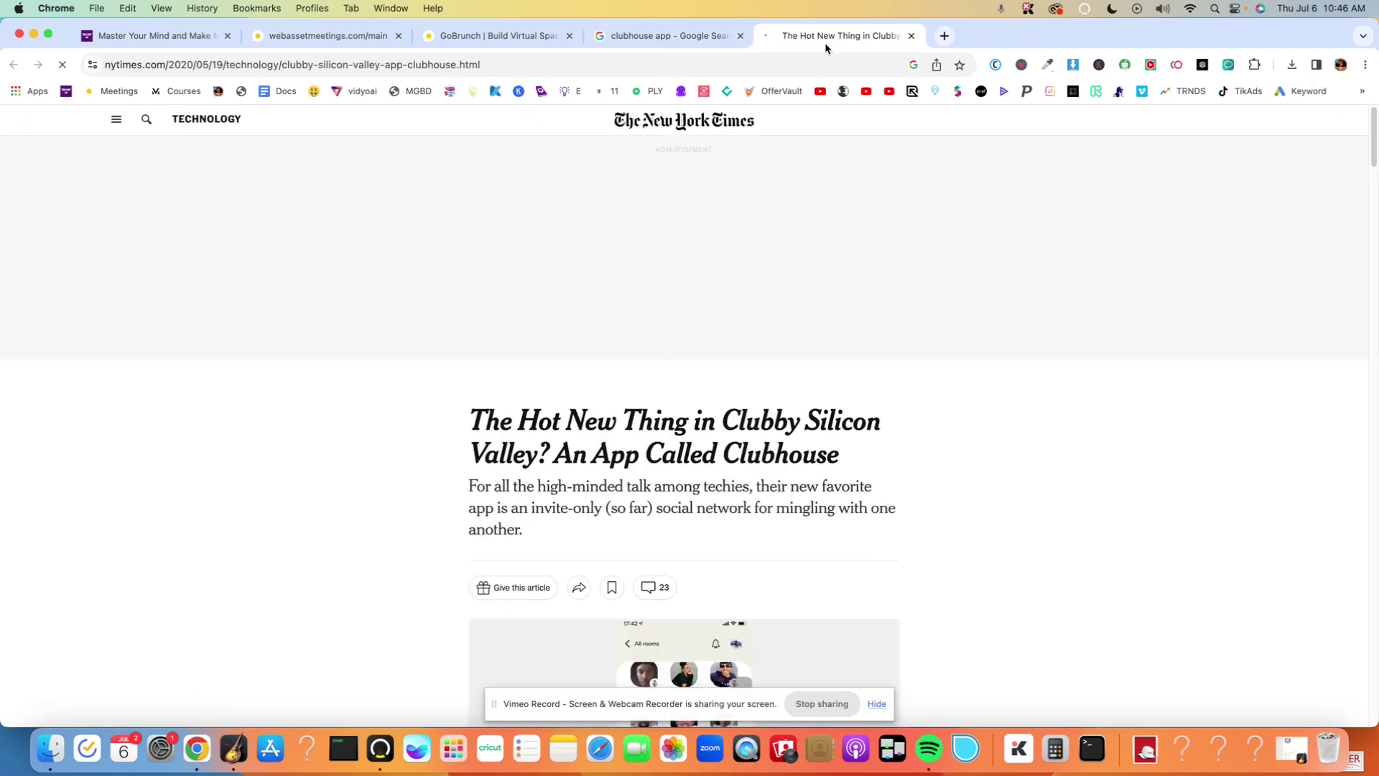
{"action": "scroll", "coordinate": [842, 379], "scroll_direction": "down", "scroll_amount": 6}
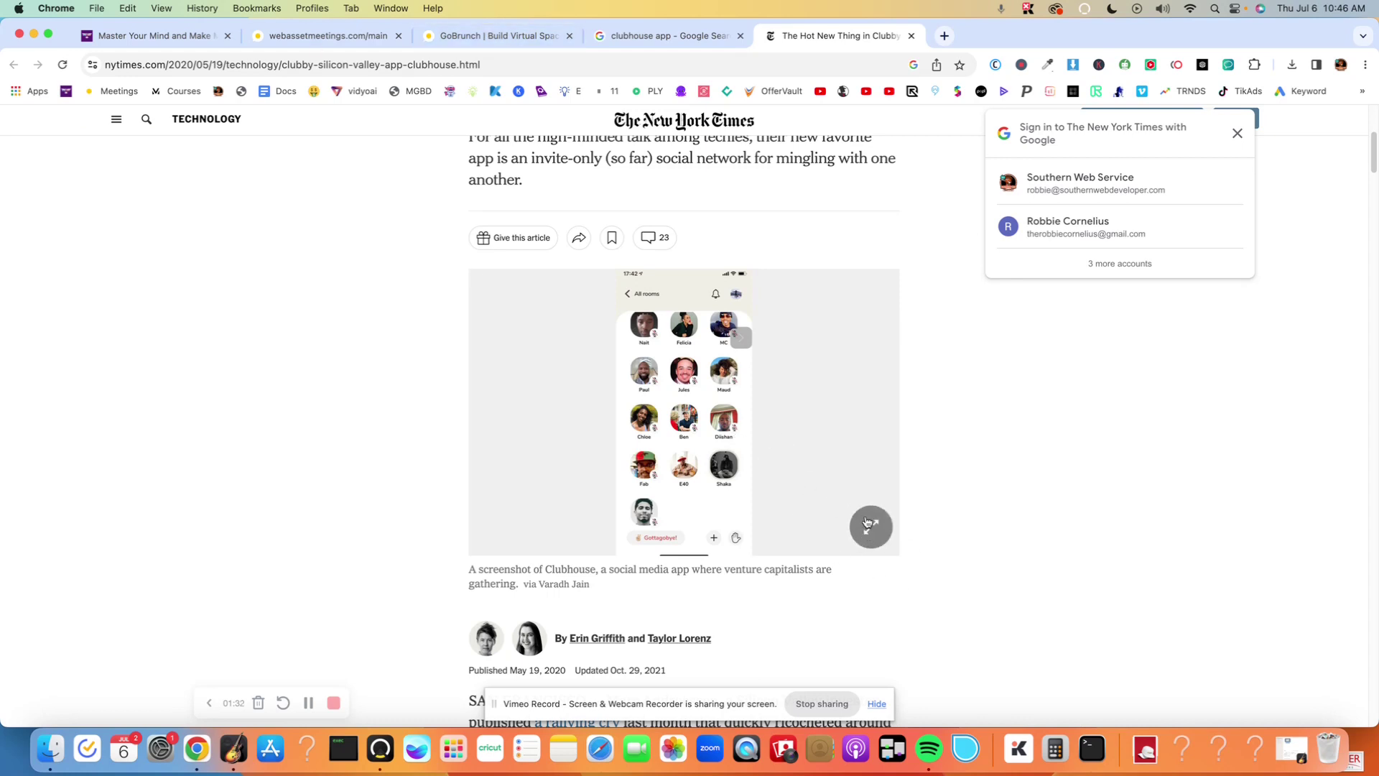
Step: Return to the GoBrunch homepage, then switch to the Web Asset Meetings site and start creating a Meeting space
{"action": "left_click", "coordinate": [493, 35]}
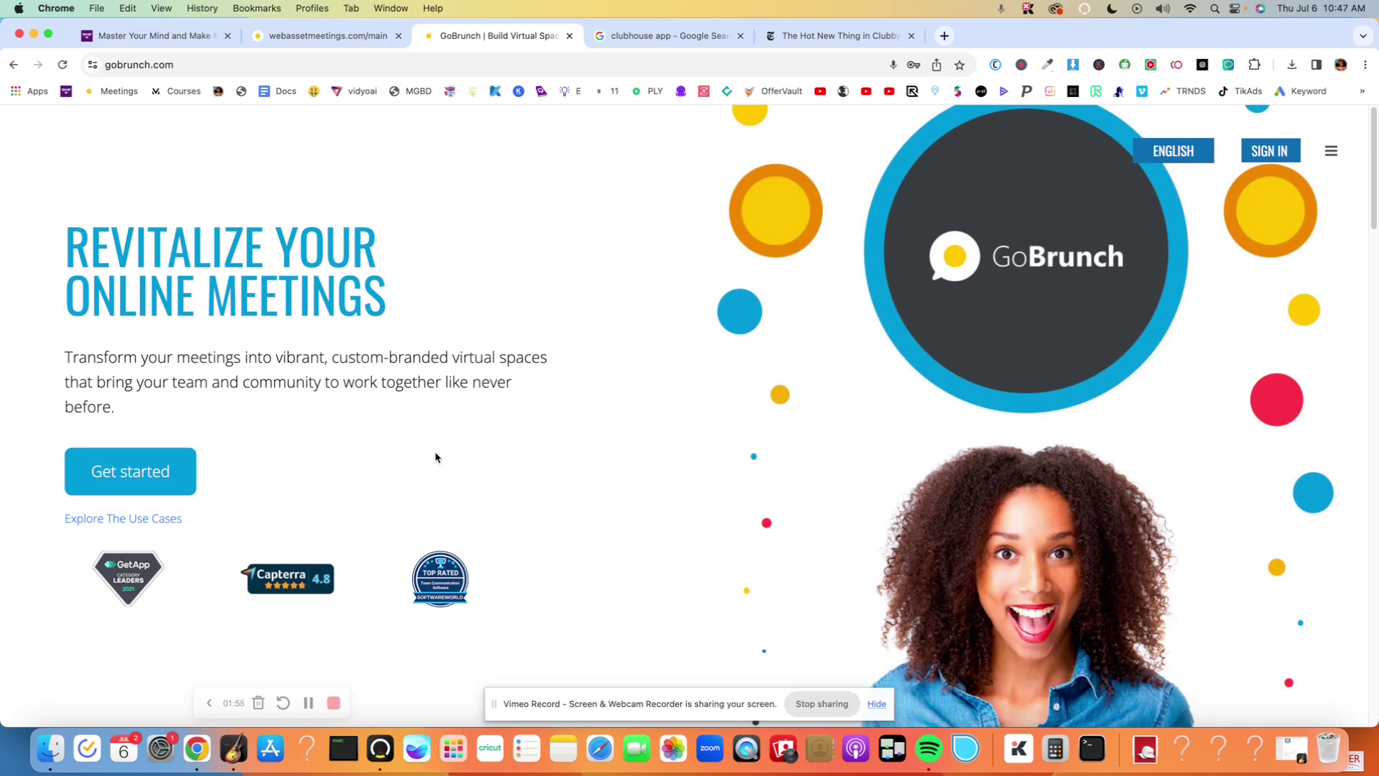
{"action": "left_click", "coordinate": [353, 39]}
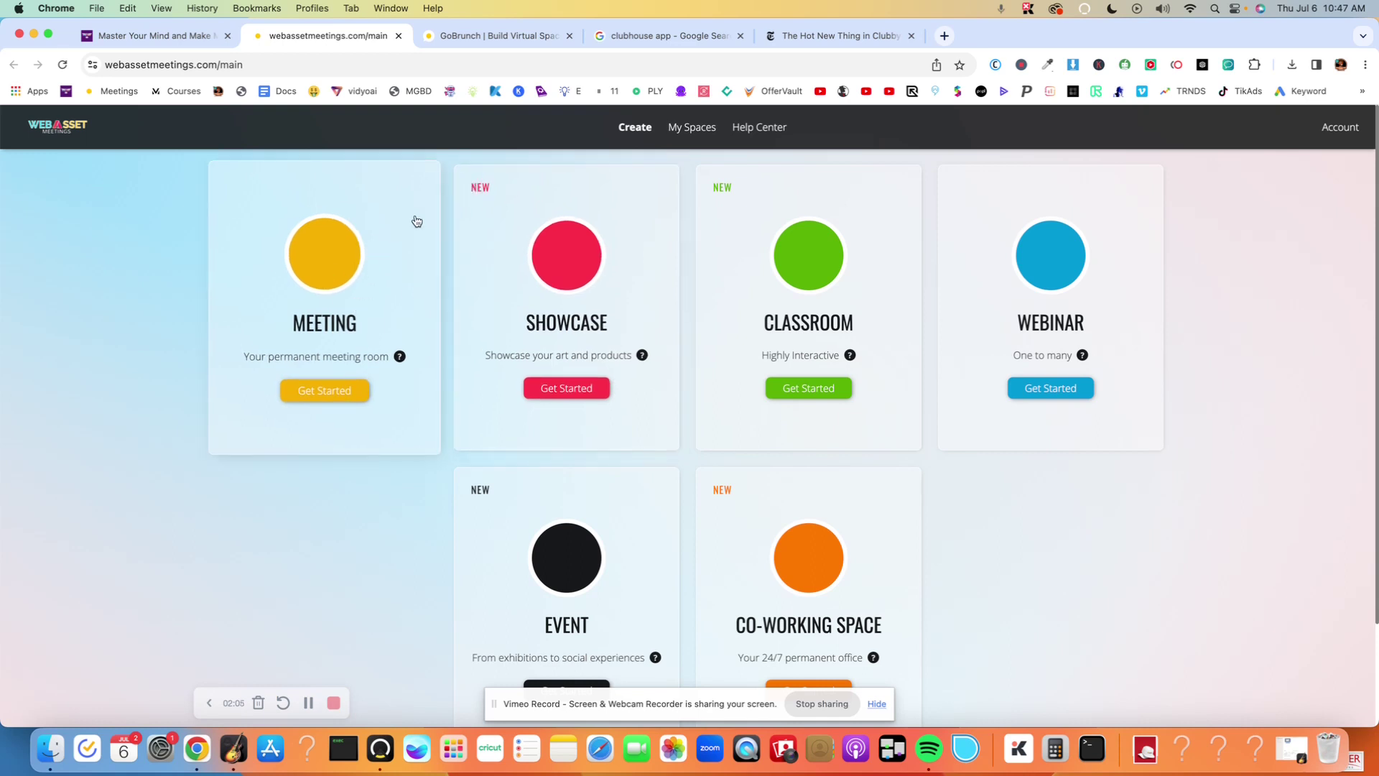
{"action": "left_click", "coordinate": [627, 130]}
{"action": "left_click", "coordinate": [337, 395]}
Step: Examine the small room layouts offered for the meeting, from Morning Cafe to Night Club Lounge, comparing their backgrounds and seat numbers
{"action": "scroll", "coordinate": [337, 400], "scroll_direction": "down", "scroll_amount": 5}
{"action": "scroll", "coordinate": [337, 399], "scroll_direction": "up", "scroll_amount": 6}
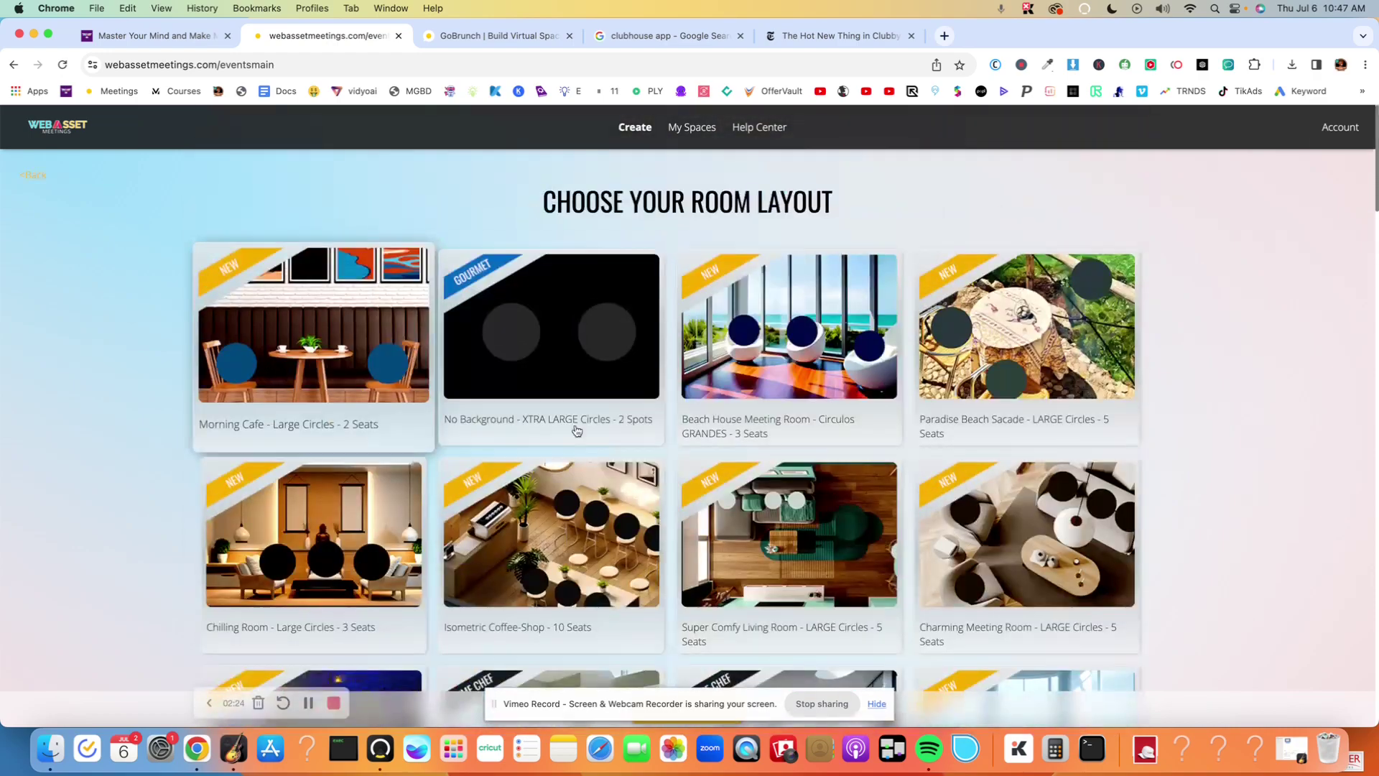
{"action": "scroll", "coordinate": [575, 431], "scroll_direction": "down", "scroll_amount": 8}
{"action": "scroll", "coordinate": [810, 454], "scroll_direction": "down", "scroll_amount": 7}
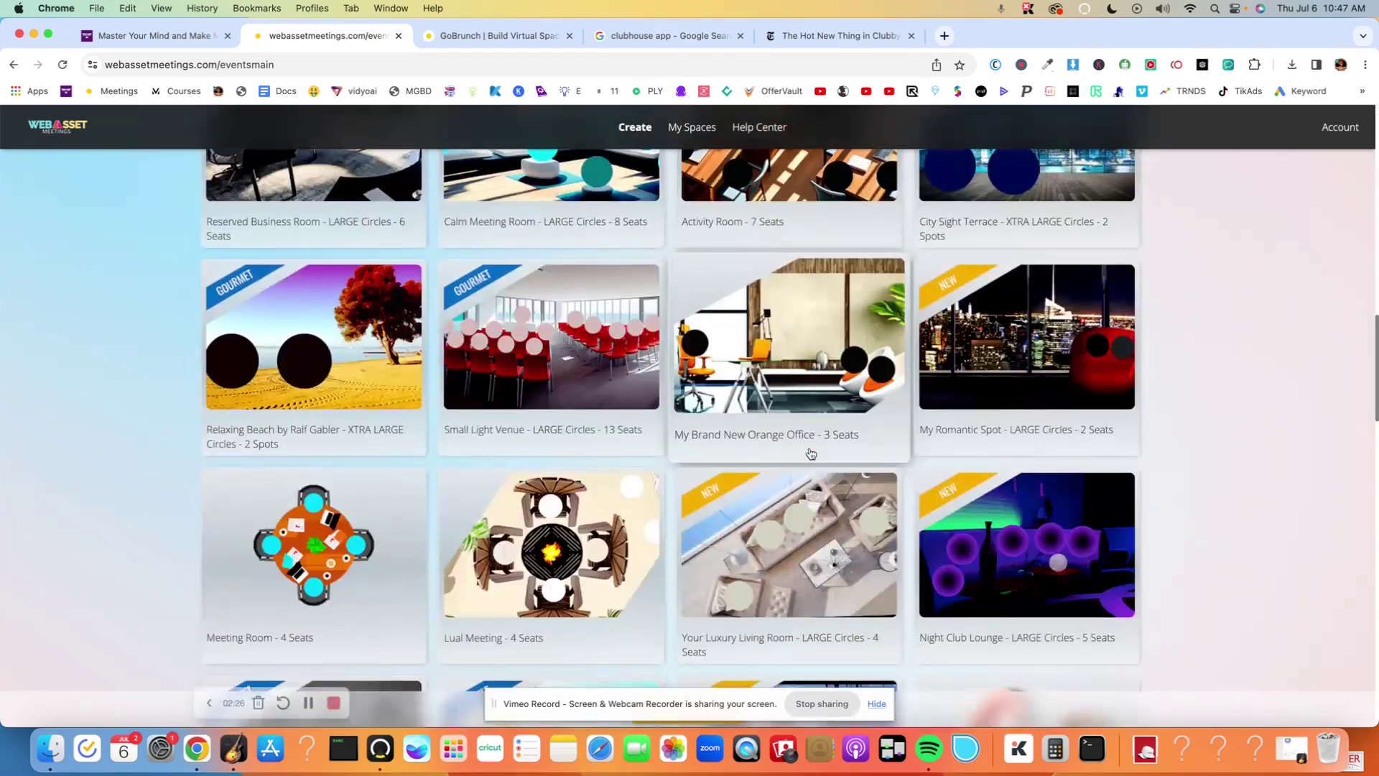
{"action": "scroll", "coordinate": [722, 432], "scroll_direction": "up", "scroll_amount": 3}
{"action": "scroll", "coordinate": [723, 431], "scroll_direction": "up", "scroll_amount": 10}
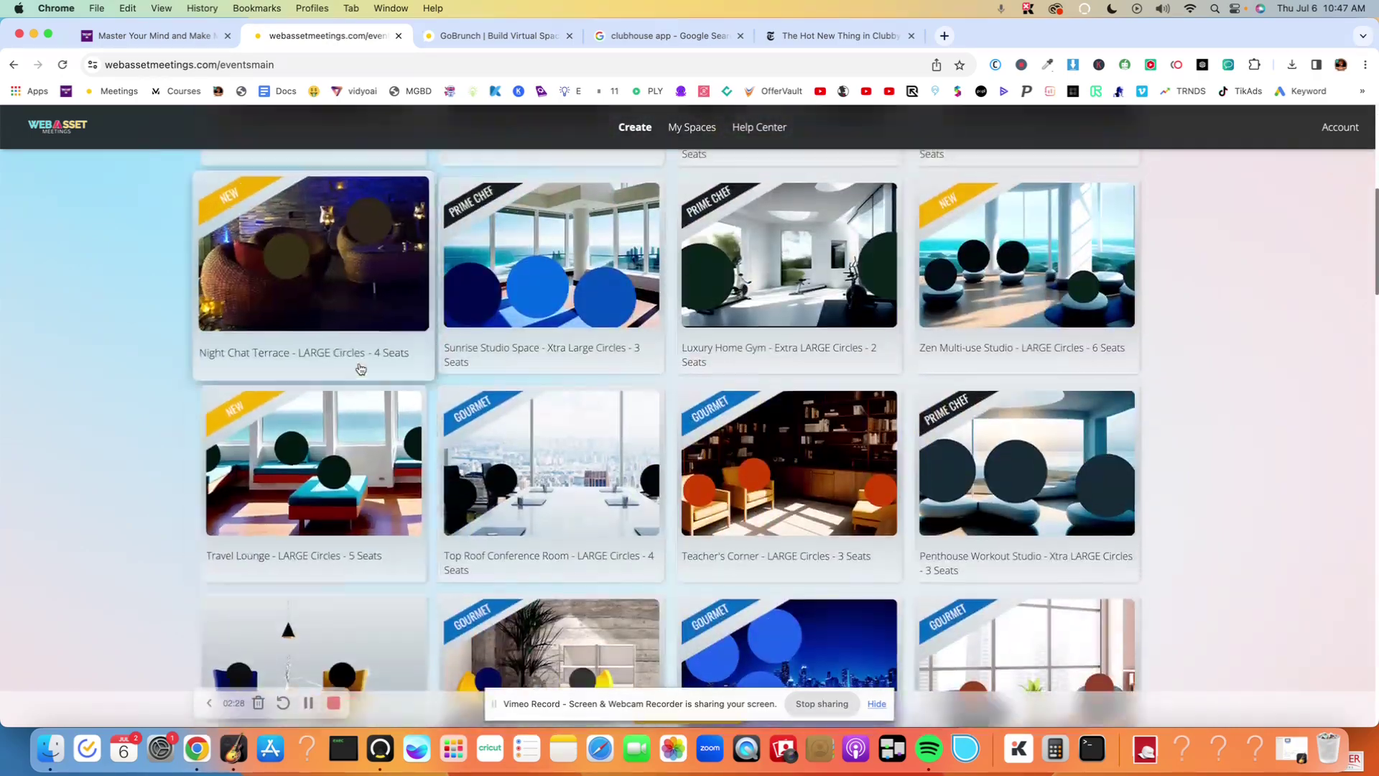
{"action": "scroll", "coordinate": [317, 328], "scroll_direction": "up", "scroll_amount": 2}
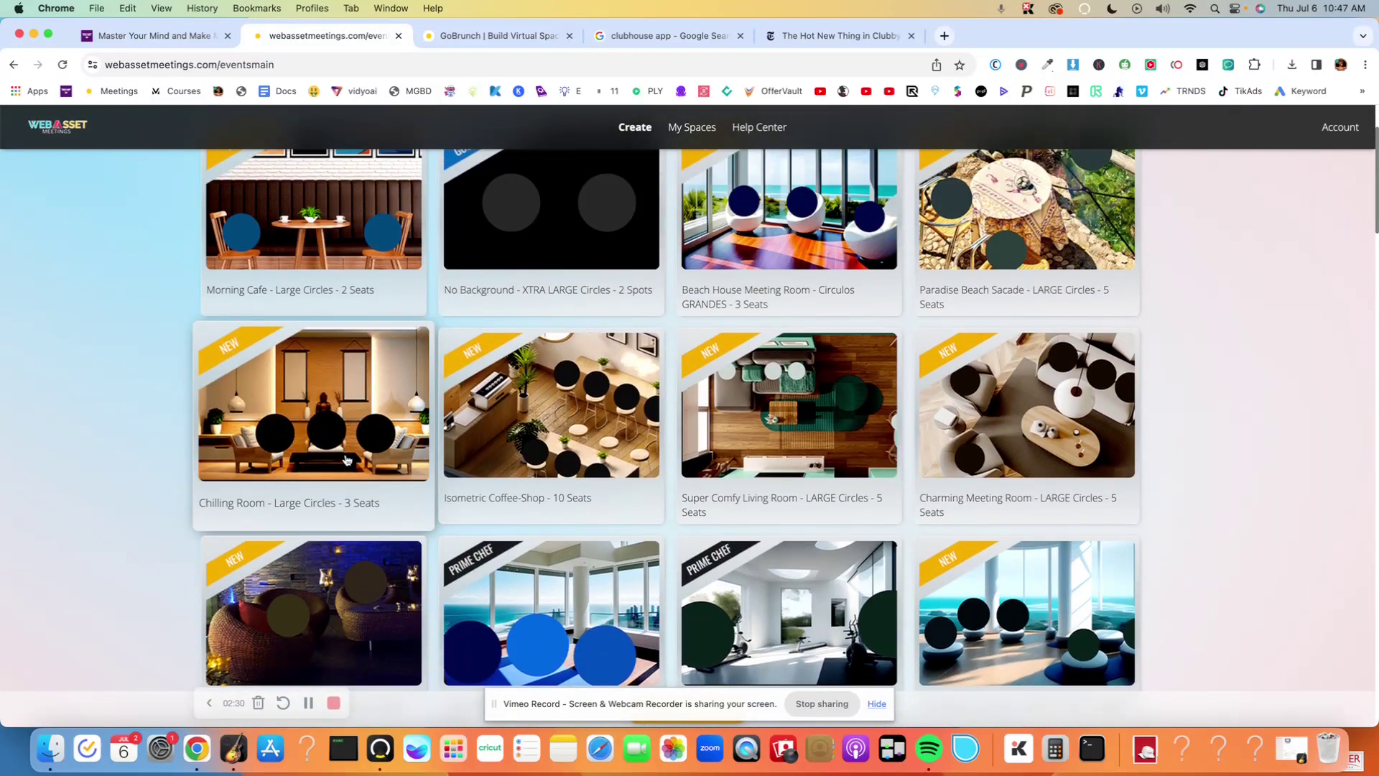
{"action": "scroll", "coordinate": [417, 388], "scroll_direction": "up", "scroll_amount": 3}
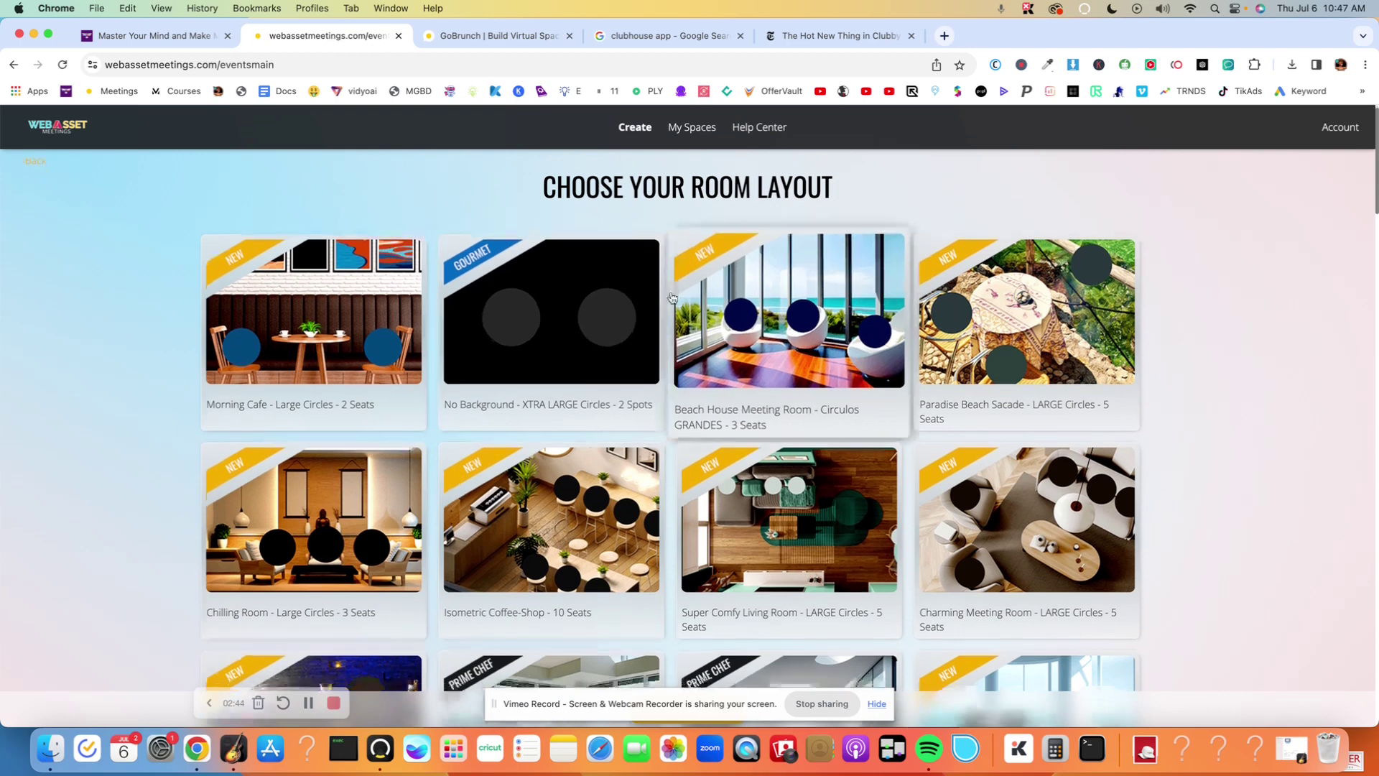
{"action": "scroll", "coordinate": [674, 299], "scroll_direction": "down", "scroll_amount": 7}
{"action": "scroll", "coordinate": [673, 305], "scroll_direction": "down", "scroll_amount": 5}
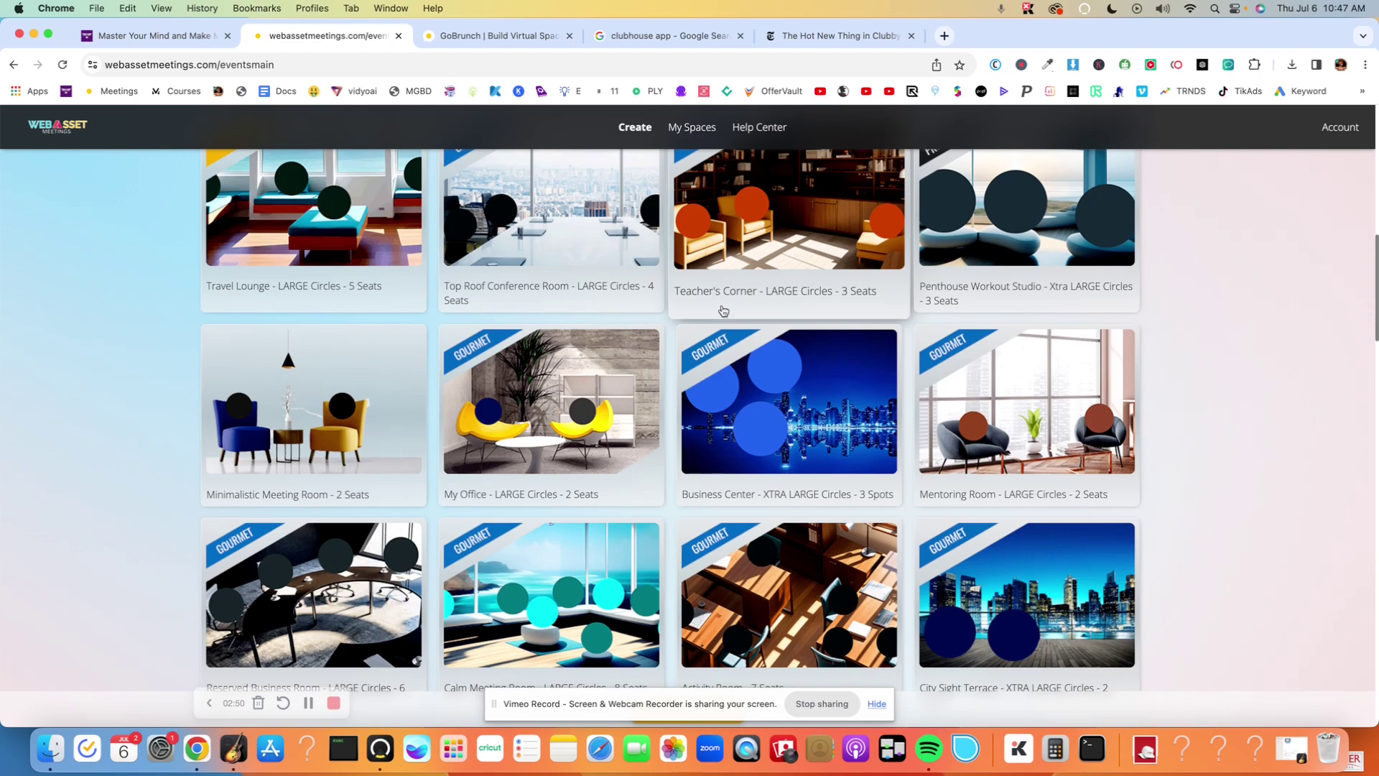
{"action": "scroll", "coordinate": [718, 309], "scroll_direction": "down", "scroll_amount": 4}
{"action": "scroll", "coordinate": [724, 319], "scroll_direction": "up", "scroll_amount": 12}
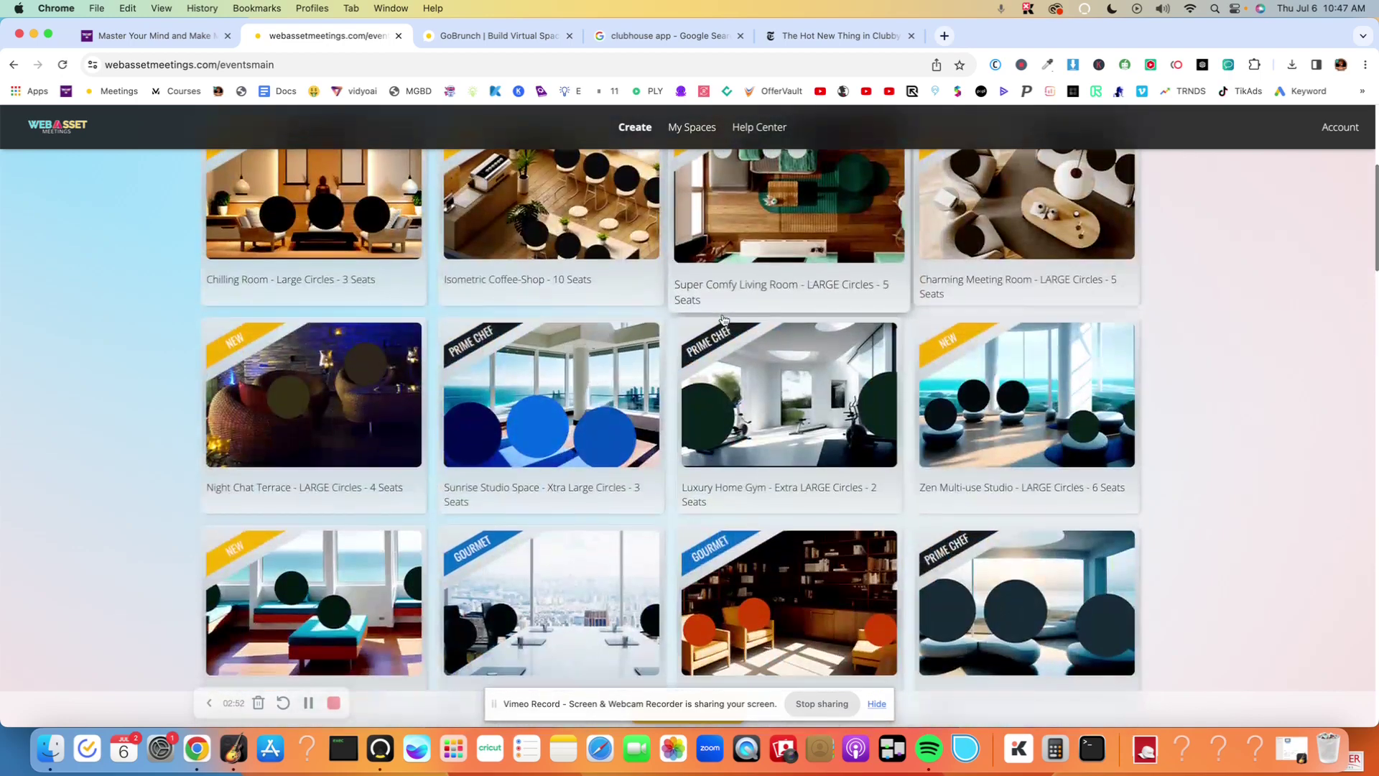
{"action": "scroll", "coordinate": [724, 318], "scroll_direction": "down", "scroll_amount": 3}
{"action": "scroll", "coordinate": [723, 319], "scroll_direction": "down", "scroll_amount": 9}
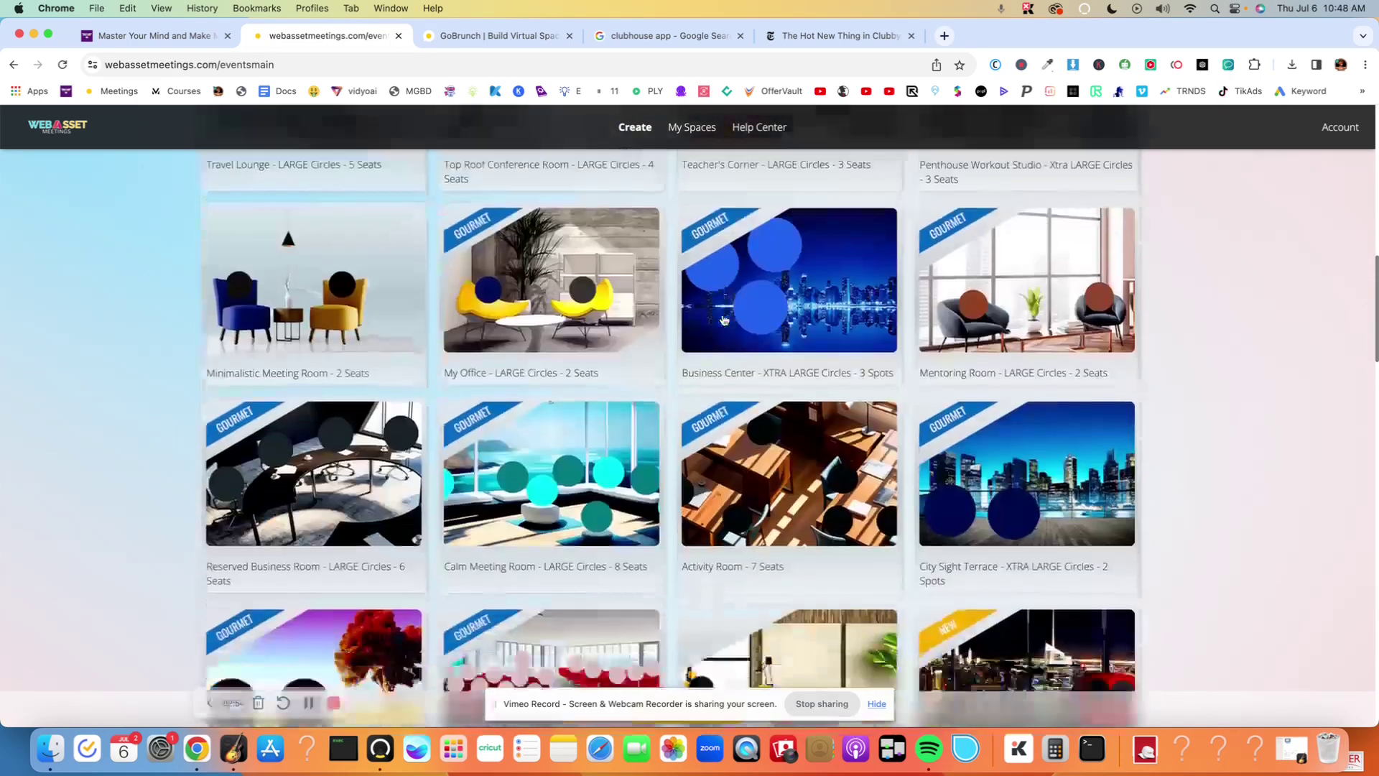
{"action": "scroll", "coordinate": [724, 319], "scroll_direction": "up", "scroll_amount": 15}
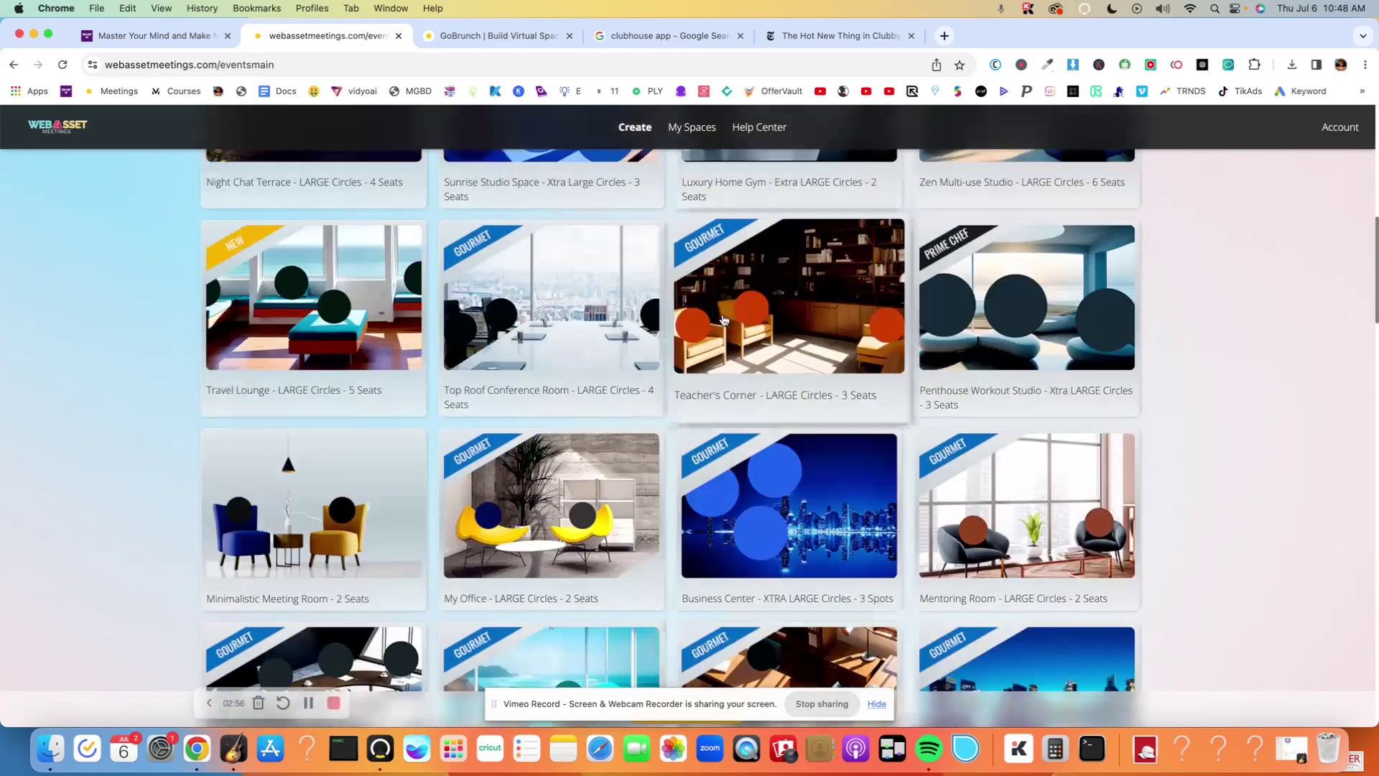
{"action": "scroll", "coordinate": [630, 313], "scroll_direction": "up", "scroll_amount": 1}
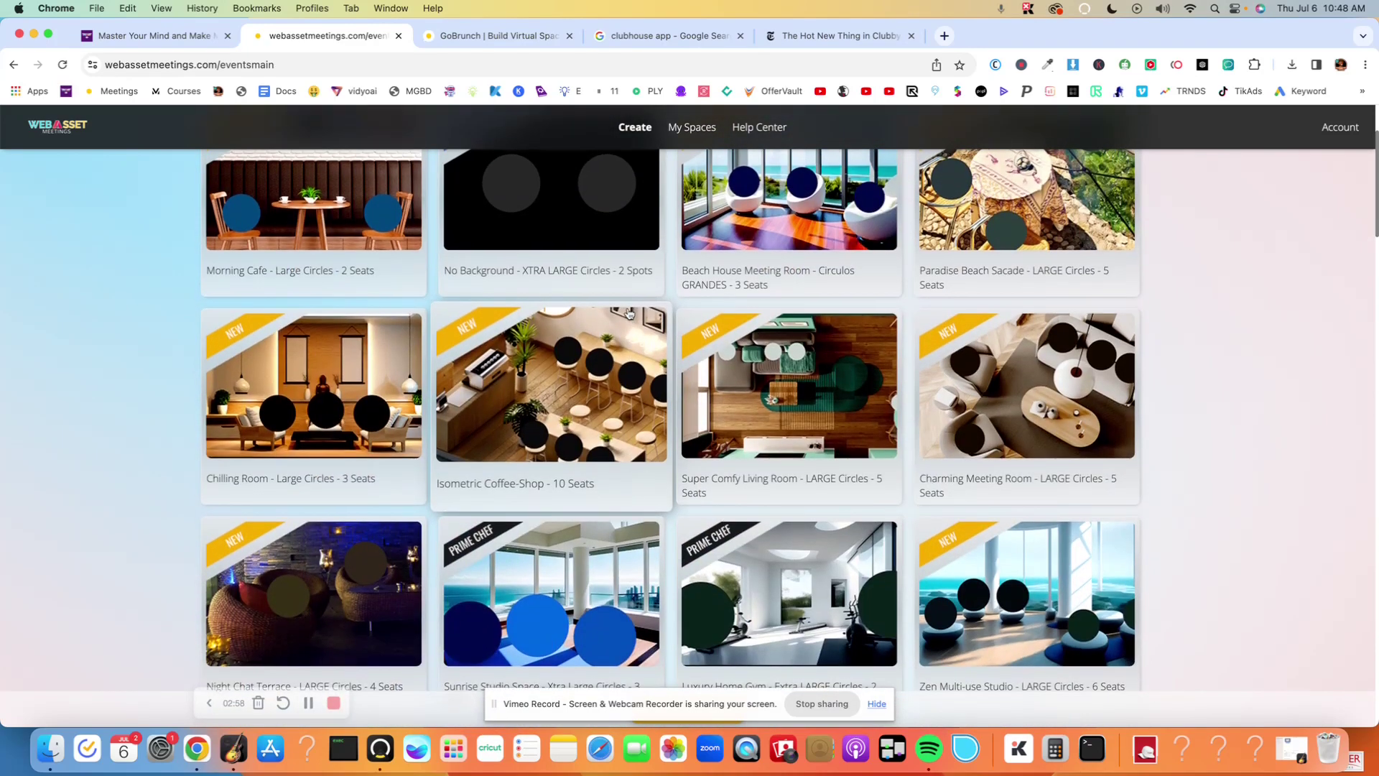
{"action": "scroll", "coordinate": [653, 303], "scroll_direction": "up", "scroll_amount": 5}
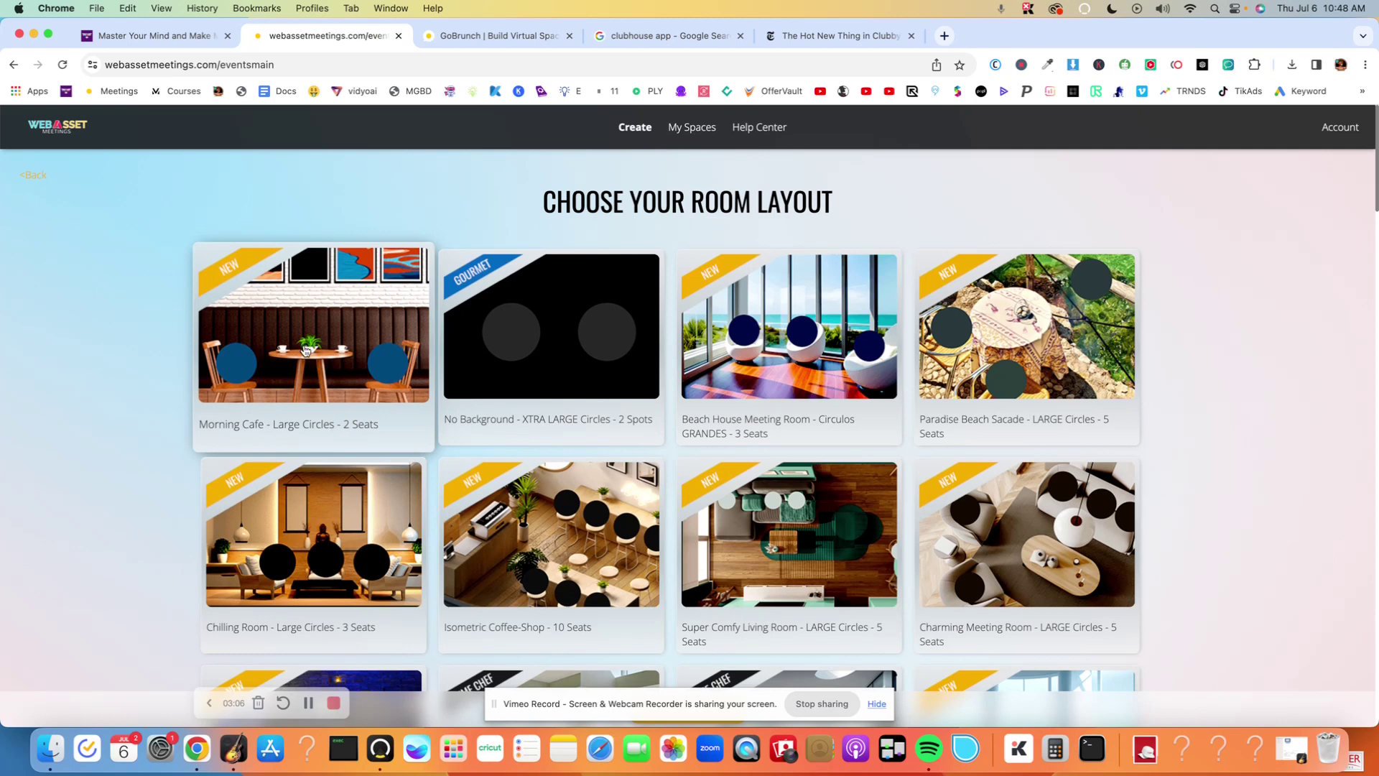
{"action": "scroll", "coordinate": [305, 352], "scroll_direction": "down", "scroll_amount": 1}
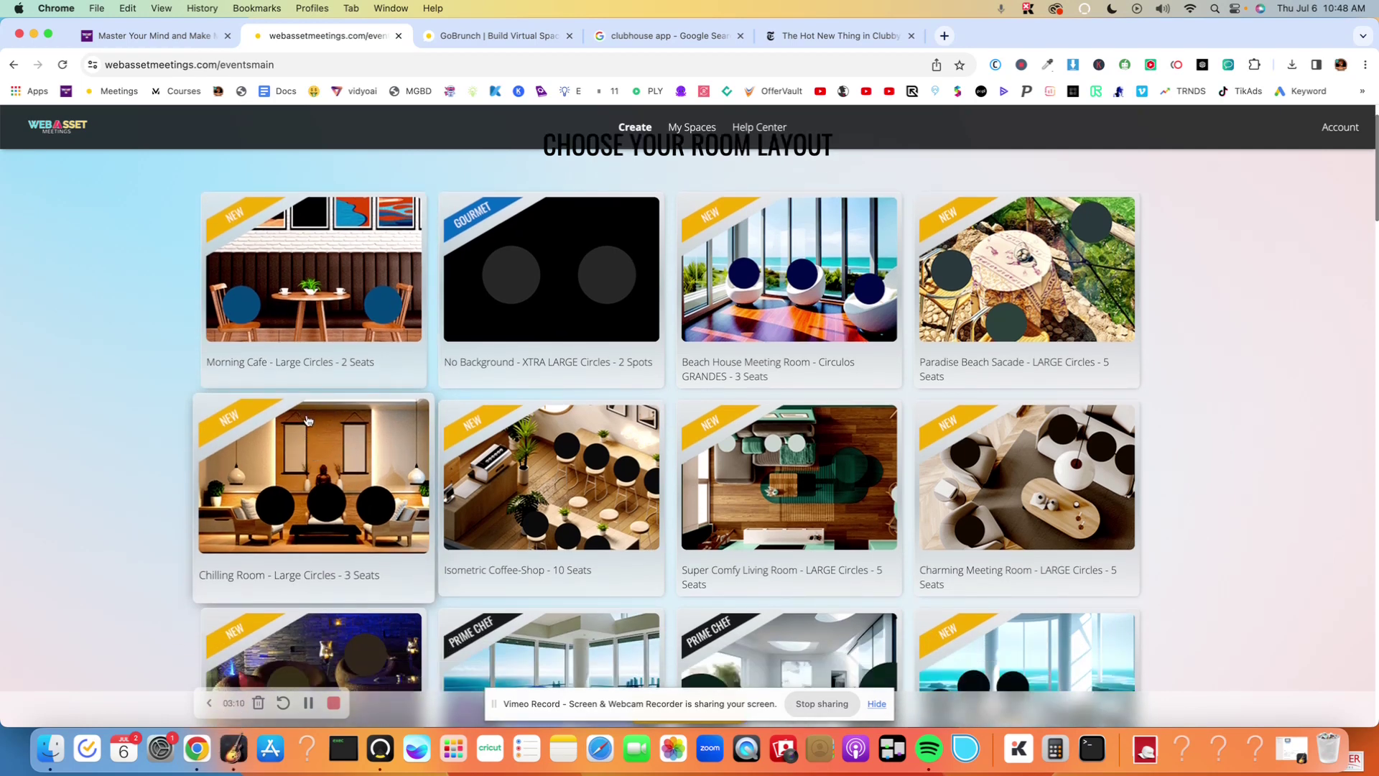
{"action": "scroll", "coordinate": [308, 444], "scroll_direction": "up", "scroll_amount": 1}
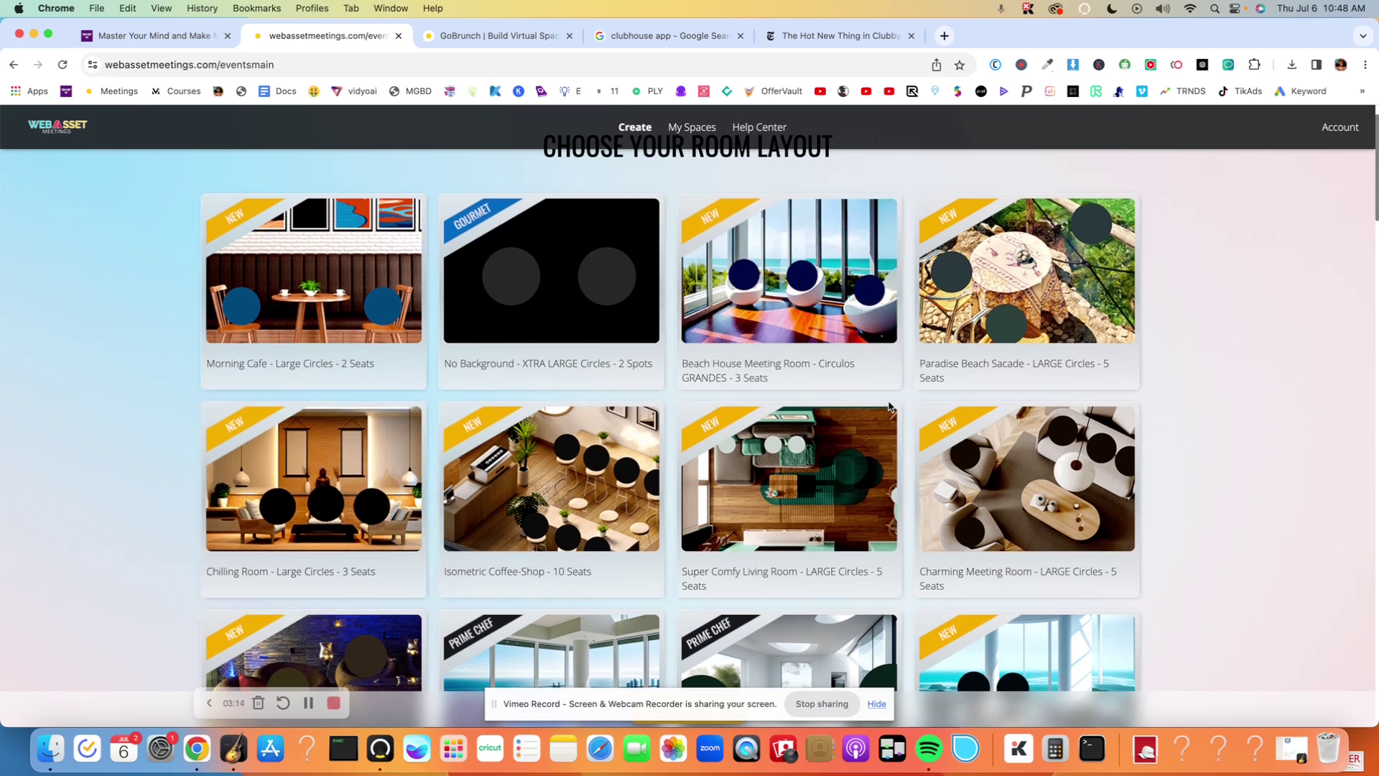
{"action": "scroll", "coordinate": [762, 359], "scroll_direction": "down", "scroll_amount": 5}
{"action": "scroll", "coordinate": [793, 395], "scroll_direction": "down", "scroll_amount": 9}
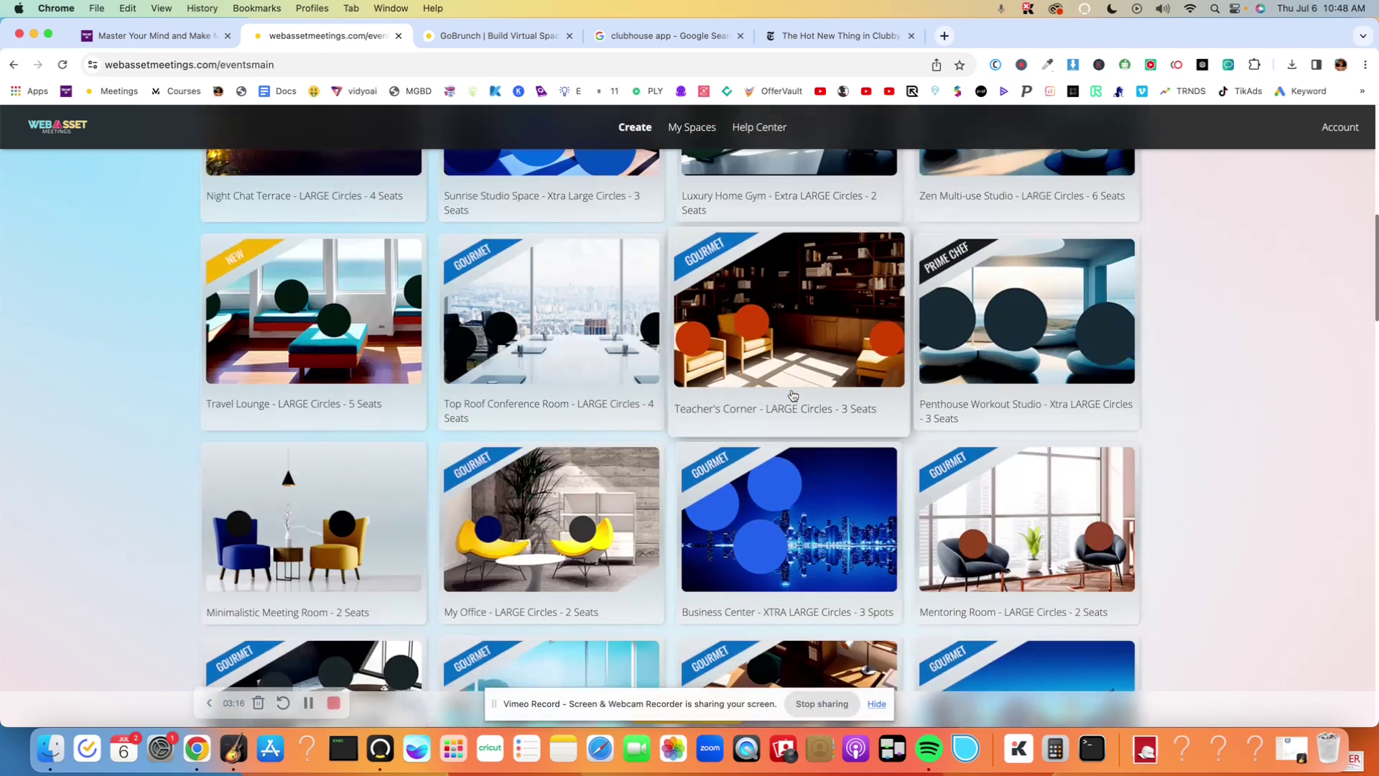
{"action": "scroll", "coordinate": [801, 395], "scroll_direction": "down", "scroll_amount": 1}
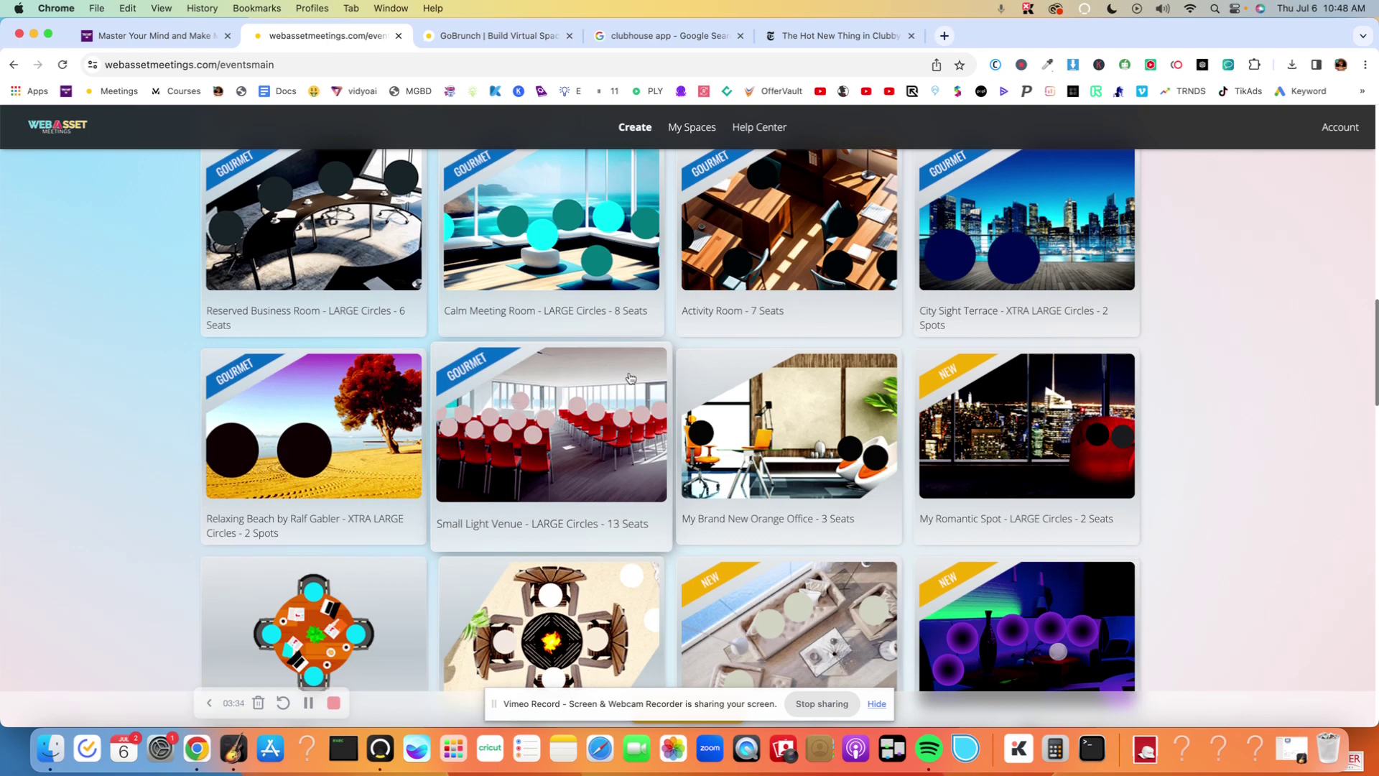
{"action": "scroll", "coordinate": [632, 379], "scroll_direction": "up", "scroll_amount": 3}
{"action": "scroll", "coordinate": [632, 380], "scroll_direction": "up", "scroll_amount": 10}
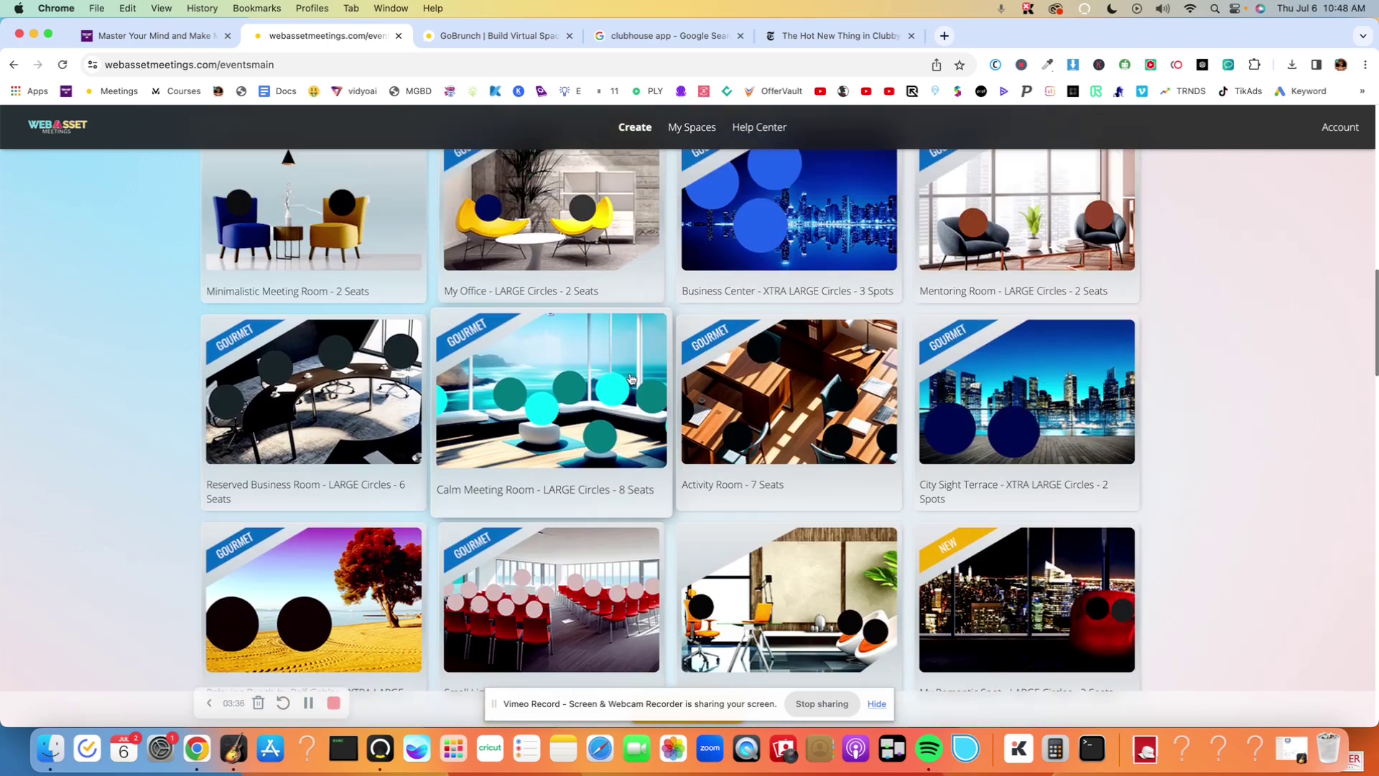
{"action": "scroll", "coordinate": [628, 381], "scroll_direction": "up", "scroll_amount": 5}
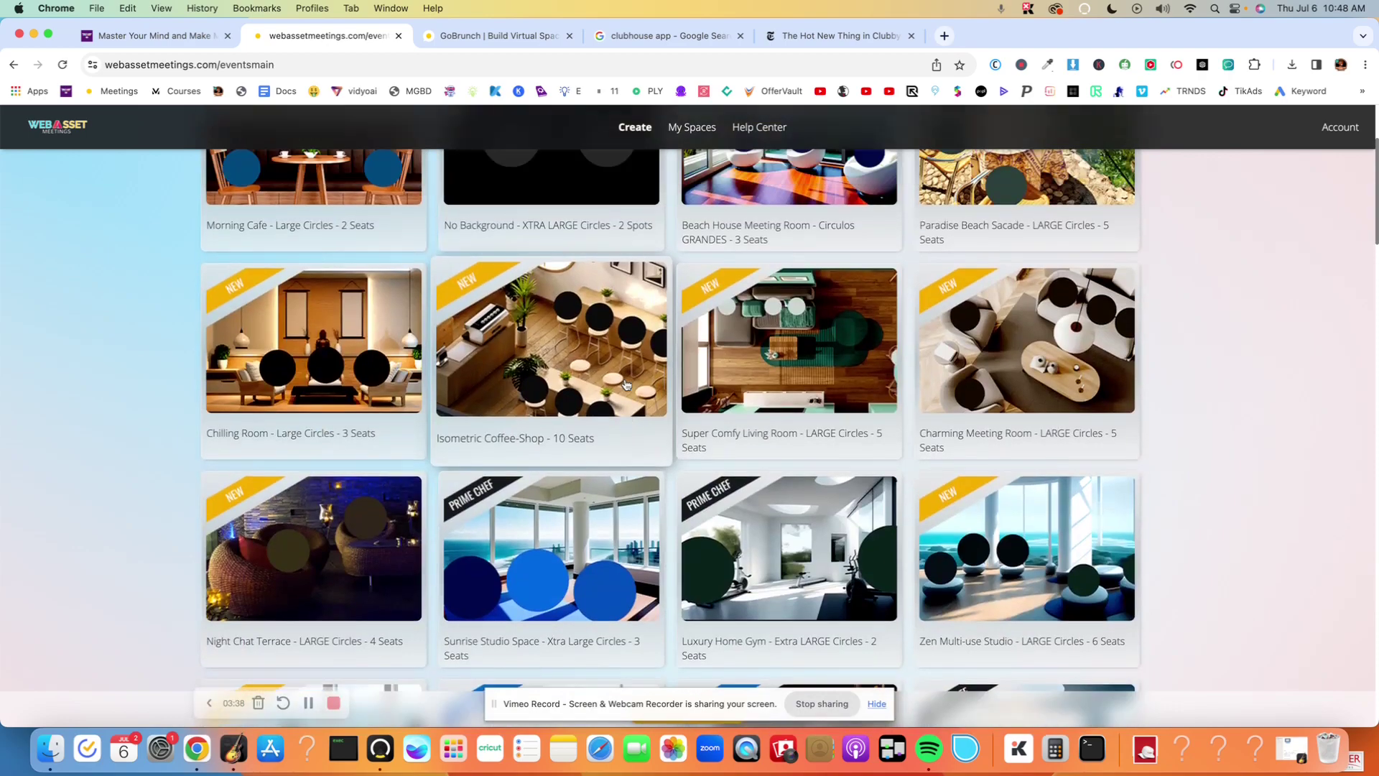
Step: Examine the remaining room layouts through Casual Event and Soccer Field, comparing their table arrangements and seat numbers
{"action": "scroll", "coordinate": [628, 382], "scroll_direction": "down", "scroll_amount": 15}
{"action": "scroll", "coordinate": [628, 387], "scroll_direction": "down", "scroll_amount": 10}
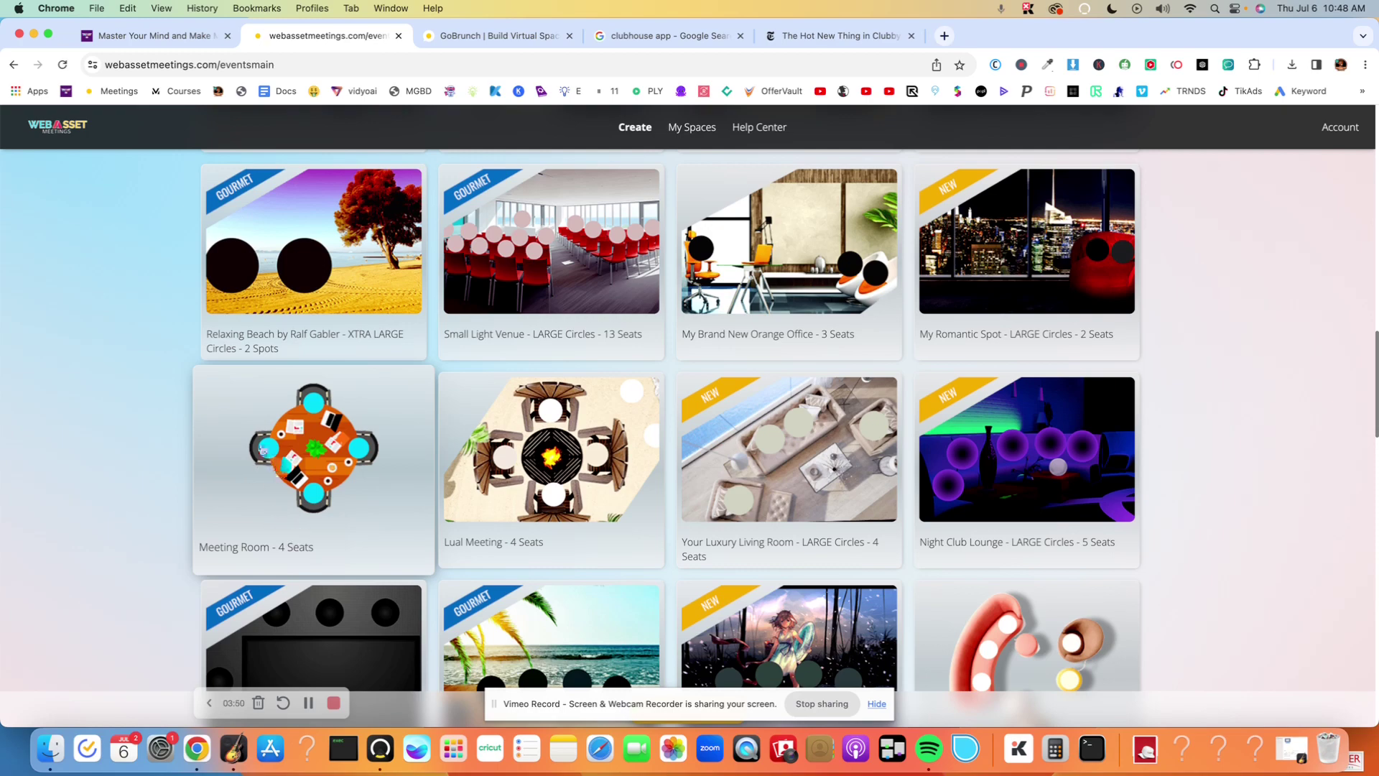
{"action": "scroll", "coordinate": [322, 474], "scroll_direction": "down", "scroll_amount": 5}
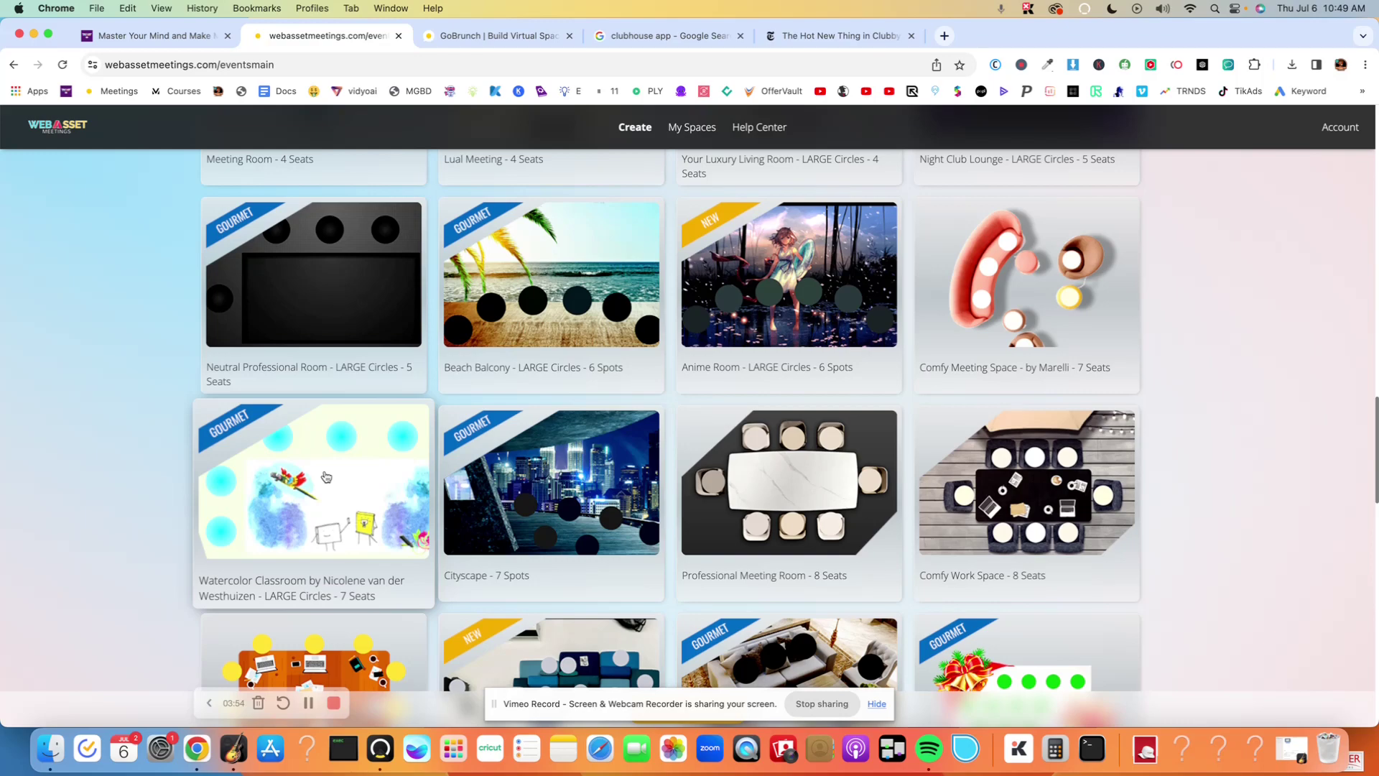
{"action": "scroll", "coordinate": [325, 476], "scroll_direction": "down", "scroll_amount": 5}
{"action": "scroll", "coordinate": [330, 480], "scroll_direction": "up", "scroll_amount": 2}
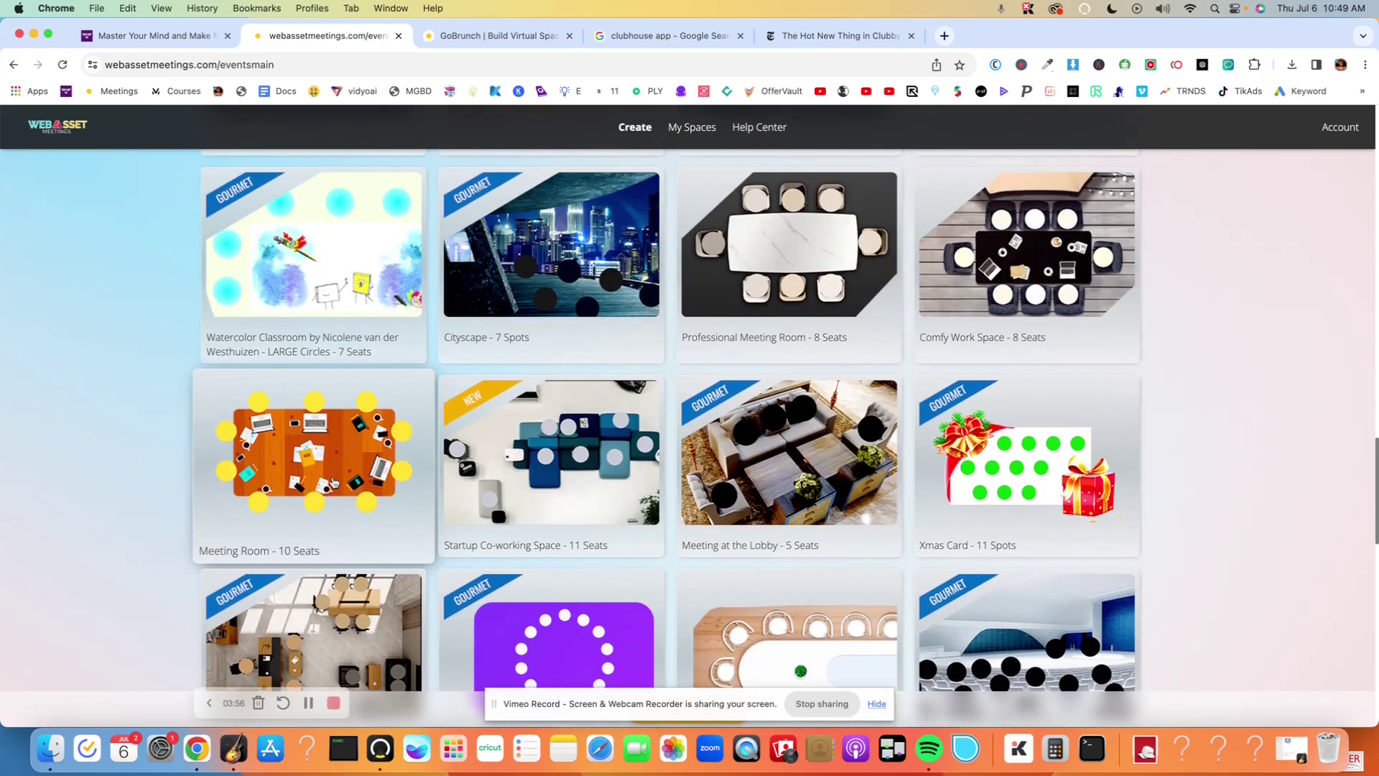
{"action": "scroll", "coordinate": [333, 481], "scroll_direction": "down", "scroll_amount": 1}
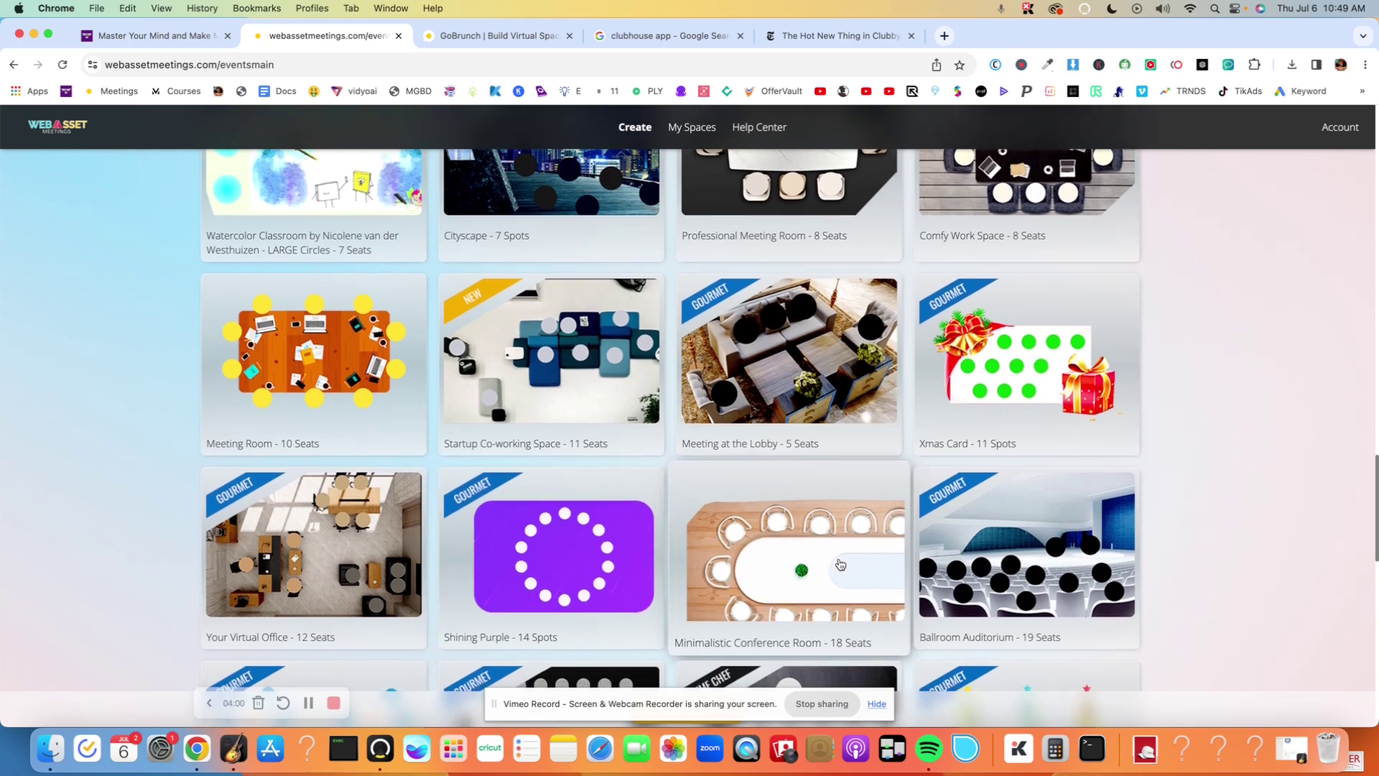
{"action": "scroll", "coordinate": [797, 593], "scroll_direction": "down", "scroll_amount": 2}
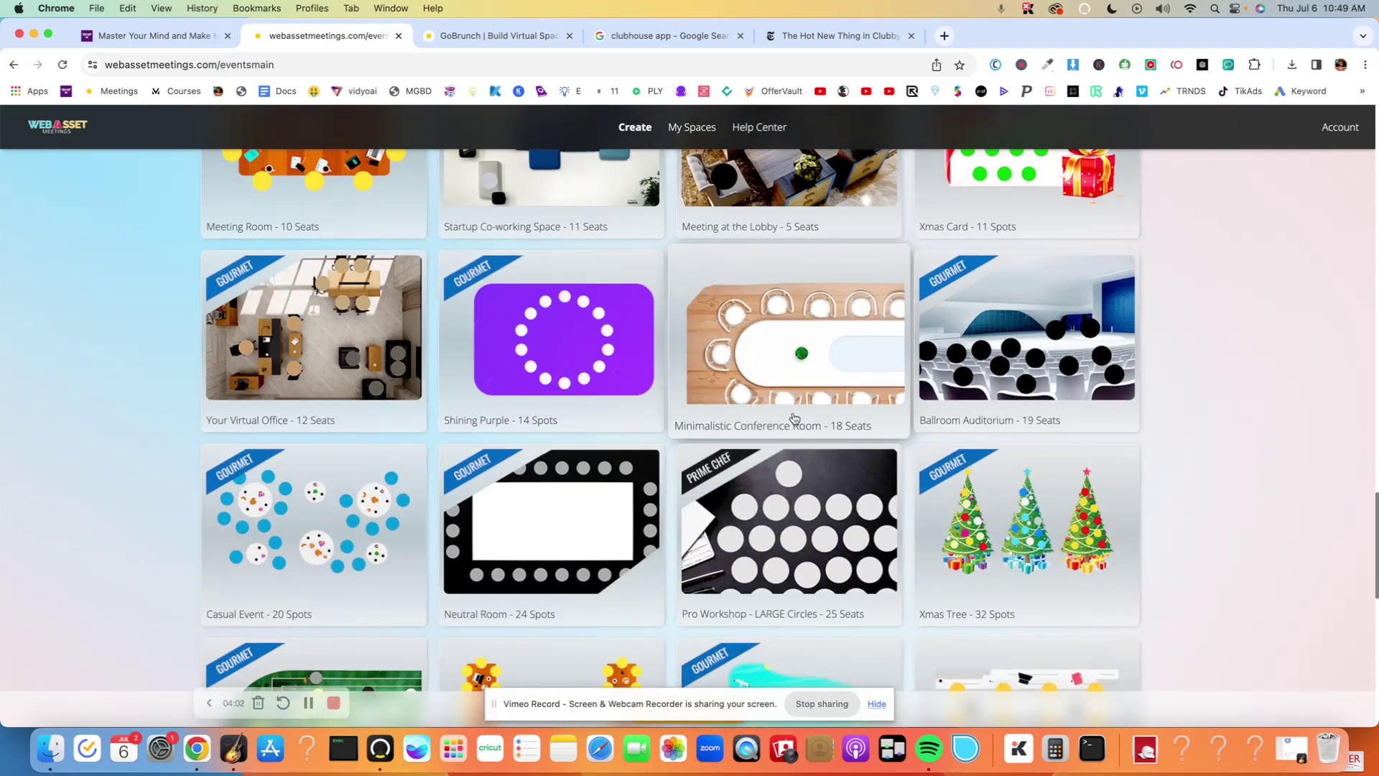
{"action": "scroll", "coordinate": [591, 476], "scroll_direction": "down", "scroll_amount": 2}
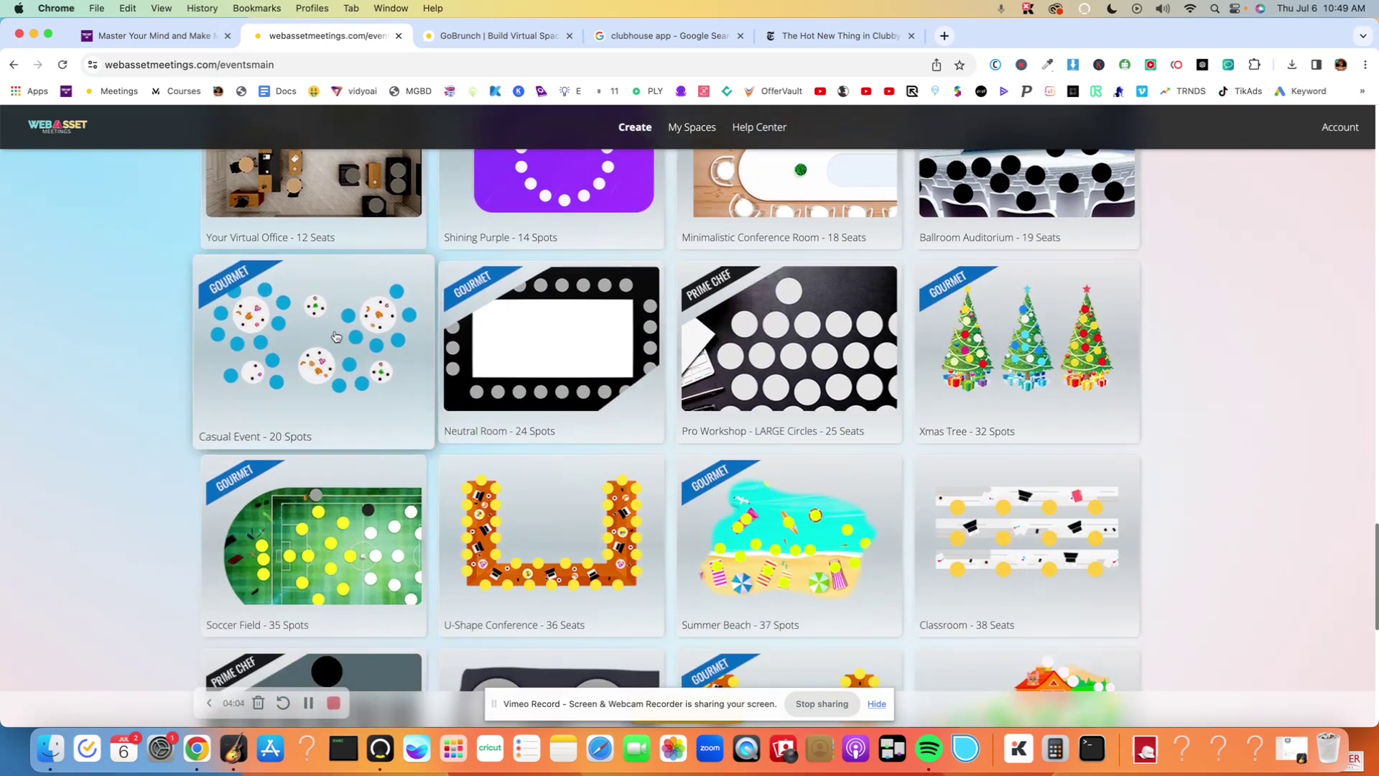
Step: Review the room layouts again, comparing Small Light Venue, the 10-seat Meeting Room and the smaller lounge and office designs
{"action": "scroll", "coordinate": [622, 292], "scroll_direction": "up", "scroll_amount": 10}
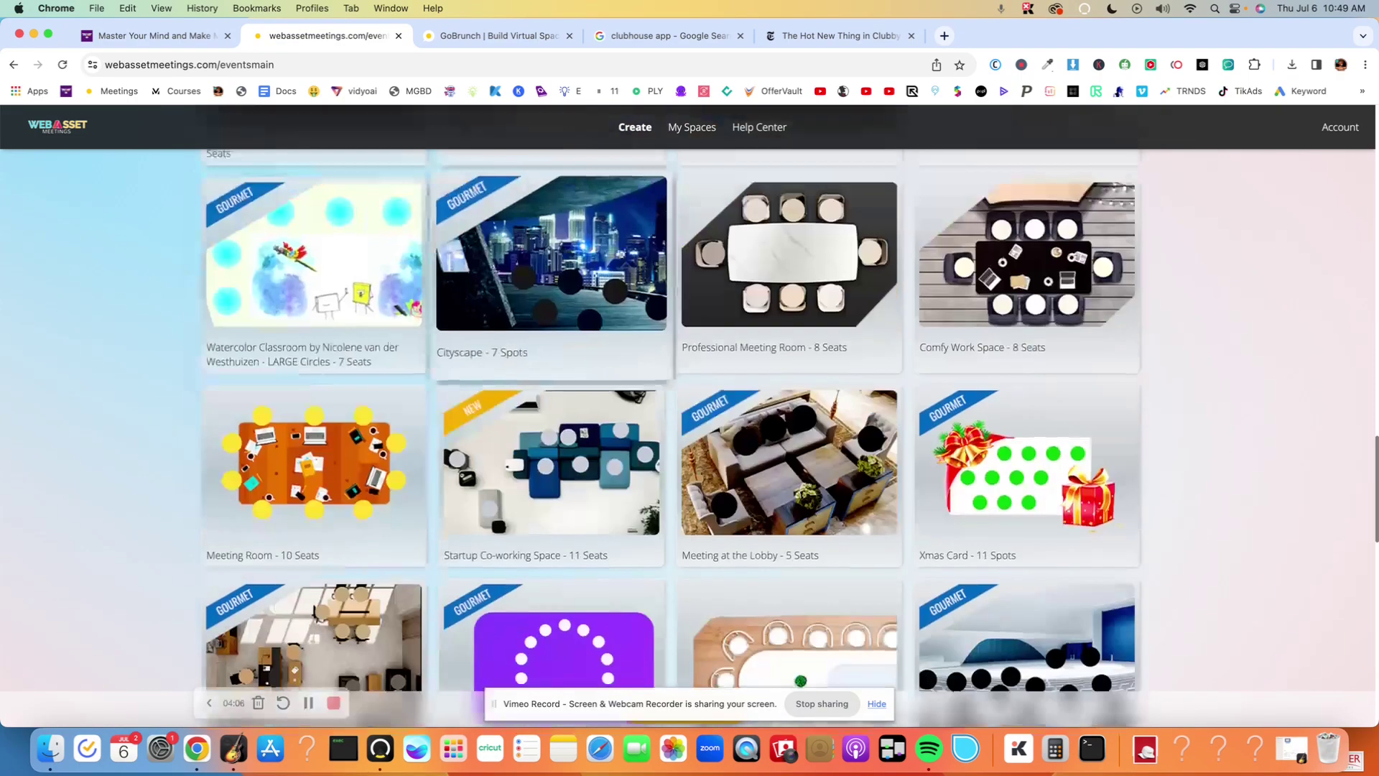
{"action": "scroll", "coordinate": [622, 292], "scroll_direction": "up", "scroll_amount": 7}
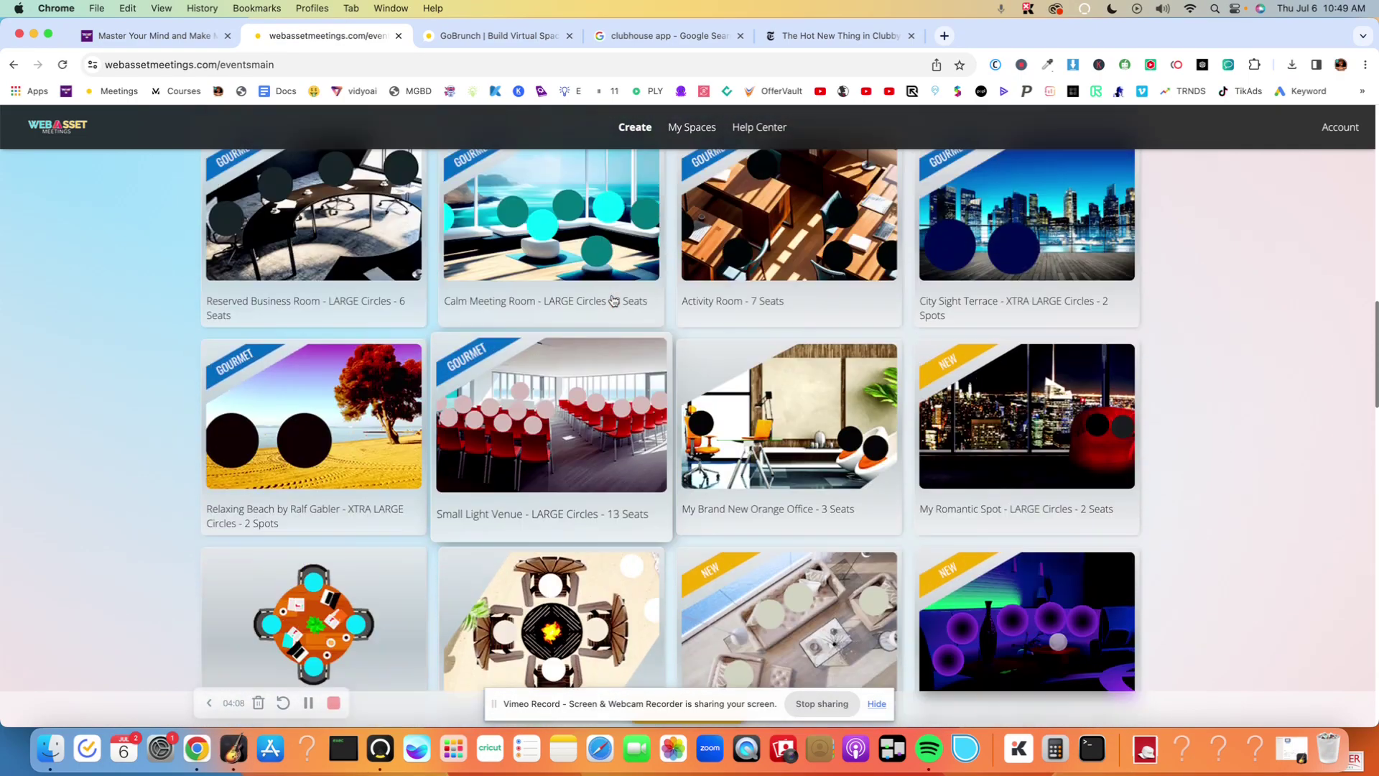
{"action": "scroll", "coordinate": [613, 300], "scroll_direction": "down", "scroll_amount": 12}
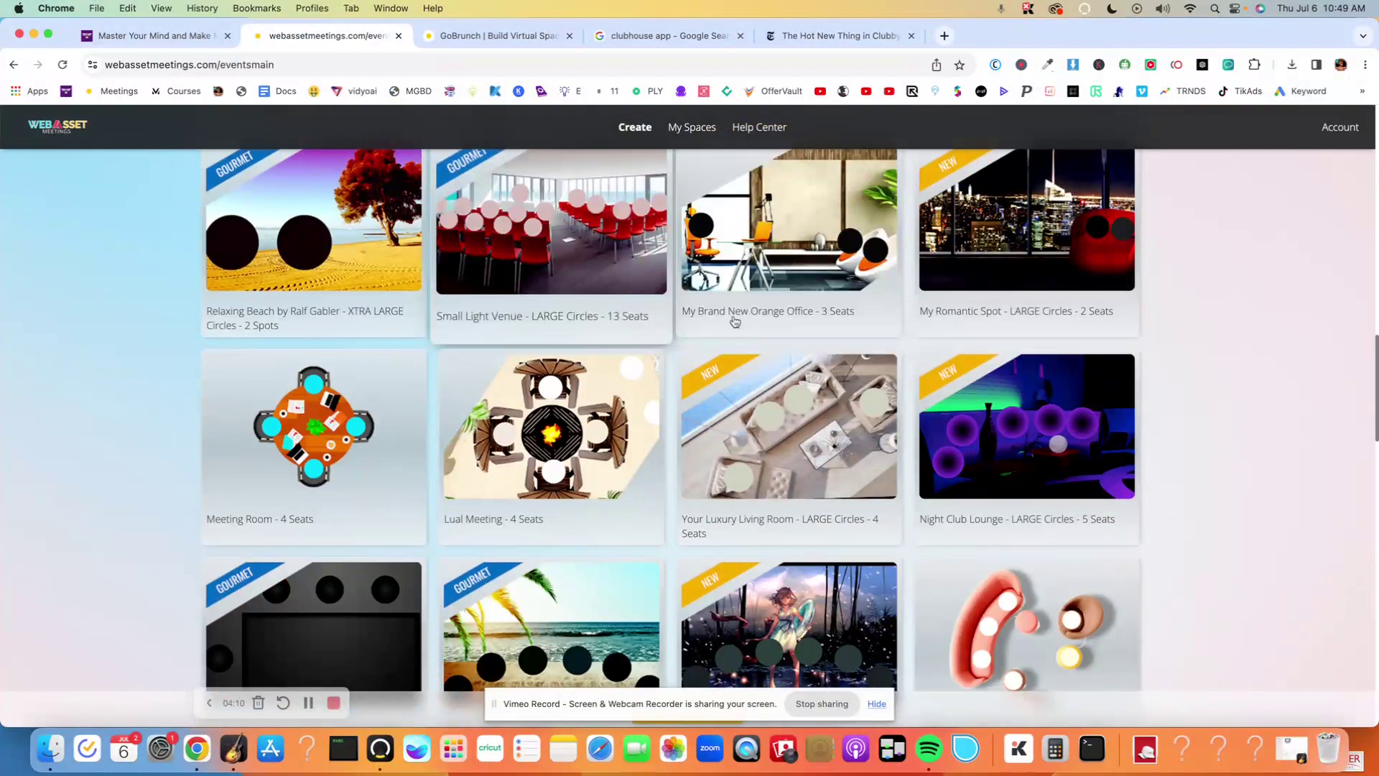
{"action": "scroll", "coordinate": [306, 348], "scroll_direction": "down", "scroll_amount": 4}
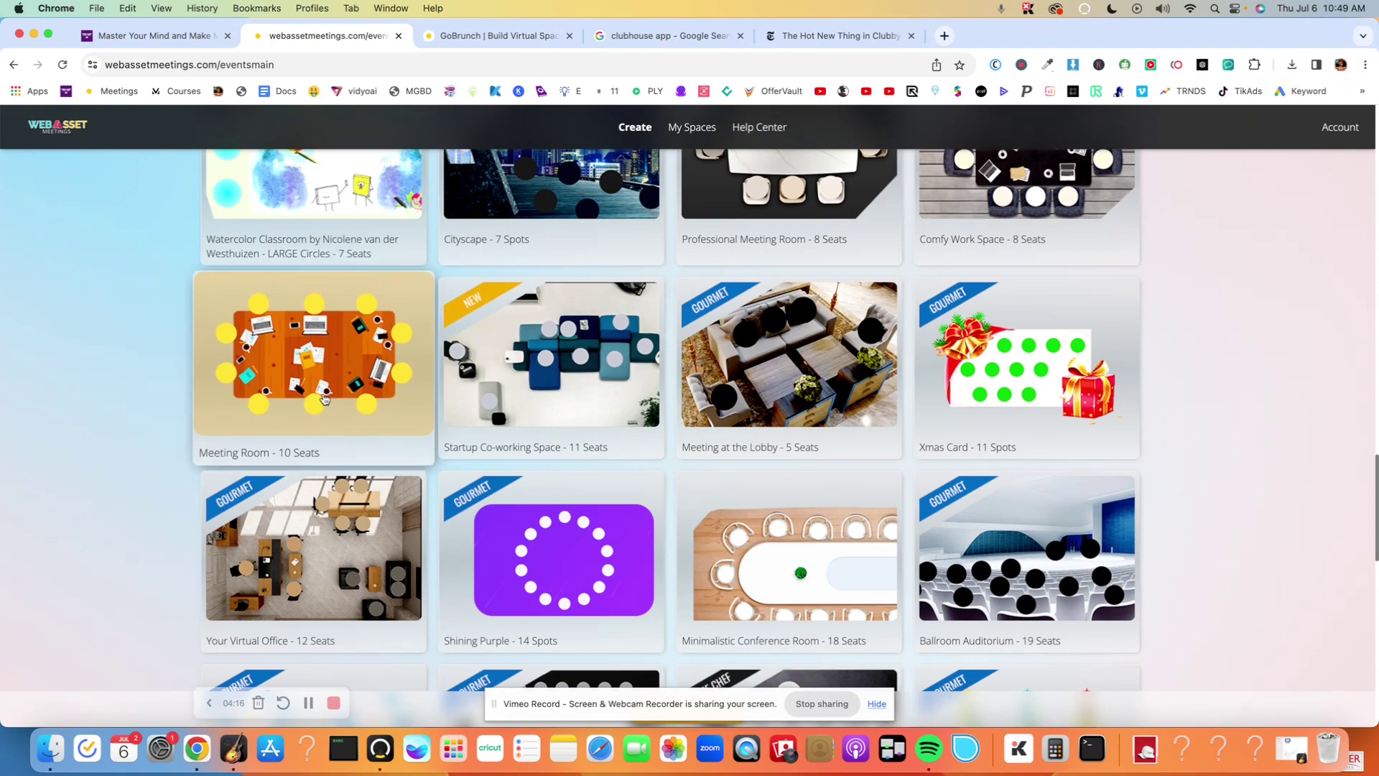
{"action": "scroll", "coordinate": [414, 367], "scroll_direction": "down", "scroll_amount": 3}
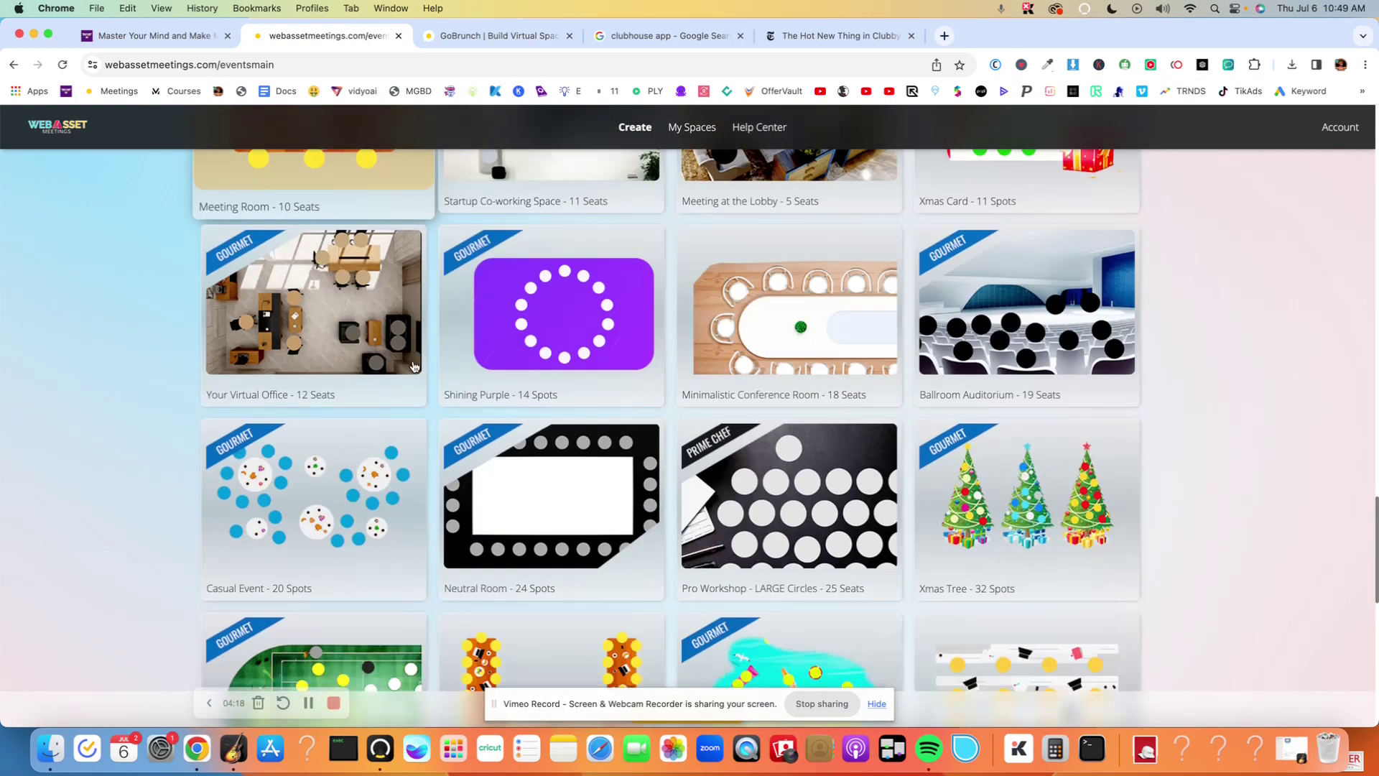
{"action": "scroll", "coordinate": [414, 367], "scroll_direction": "up", "scroll_amount": 2}
{"action": "scroll", "coordinate": [375, 287], "scroll_direction": "up", "scroll_amount": 3}
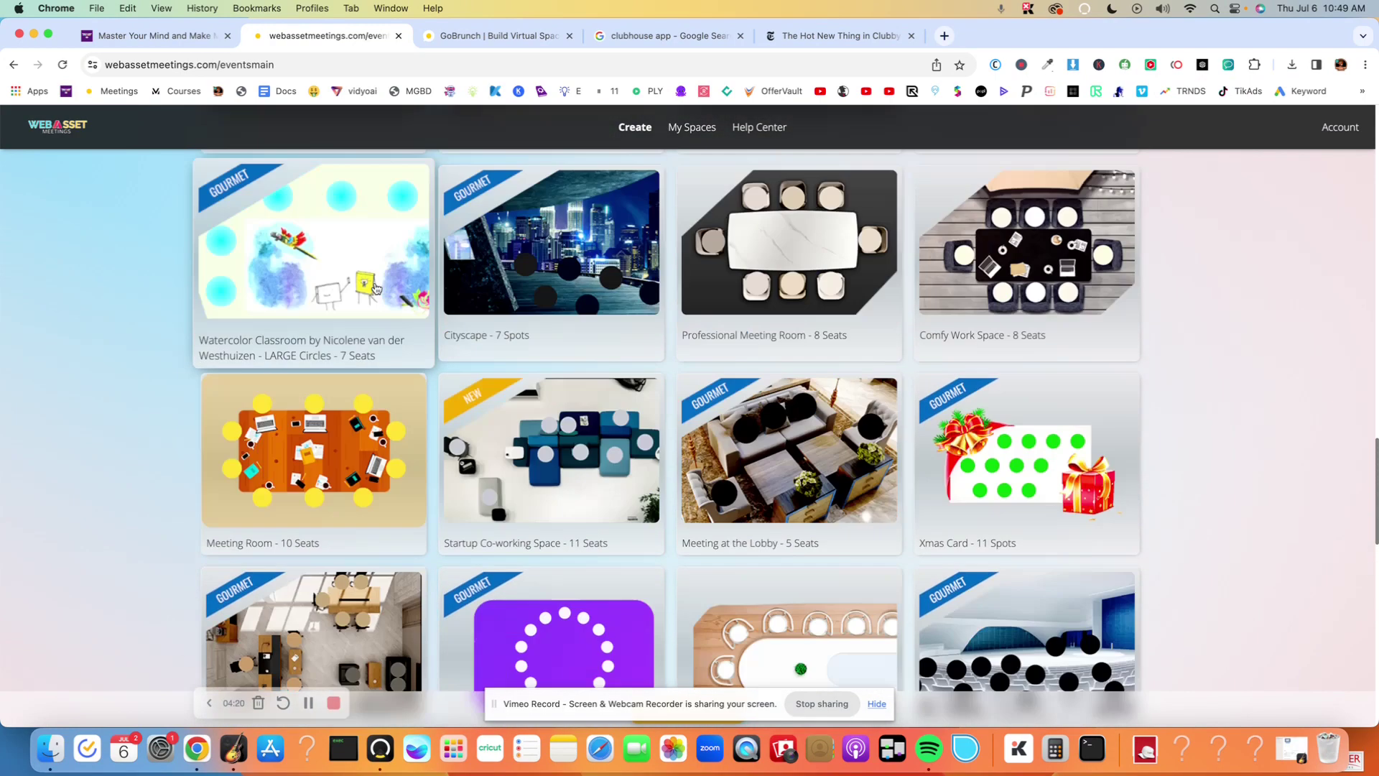
{"action": "scroll", "coordinate": [375, 287], "scroll_direction": "up", "scroll_amount": 5}
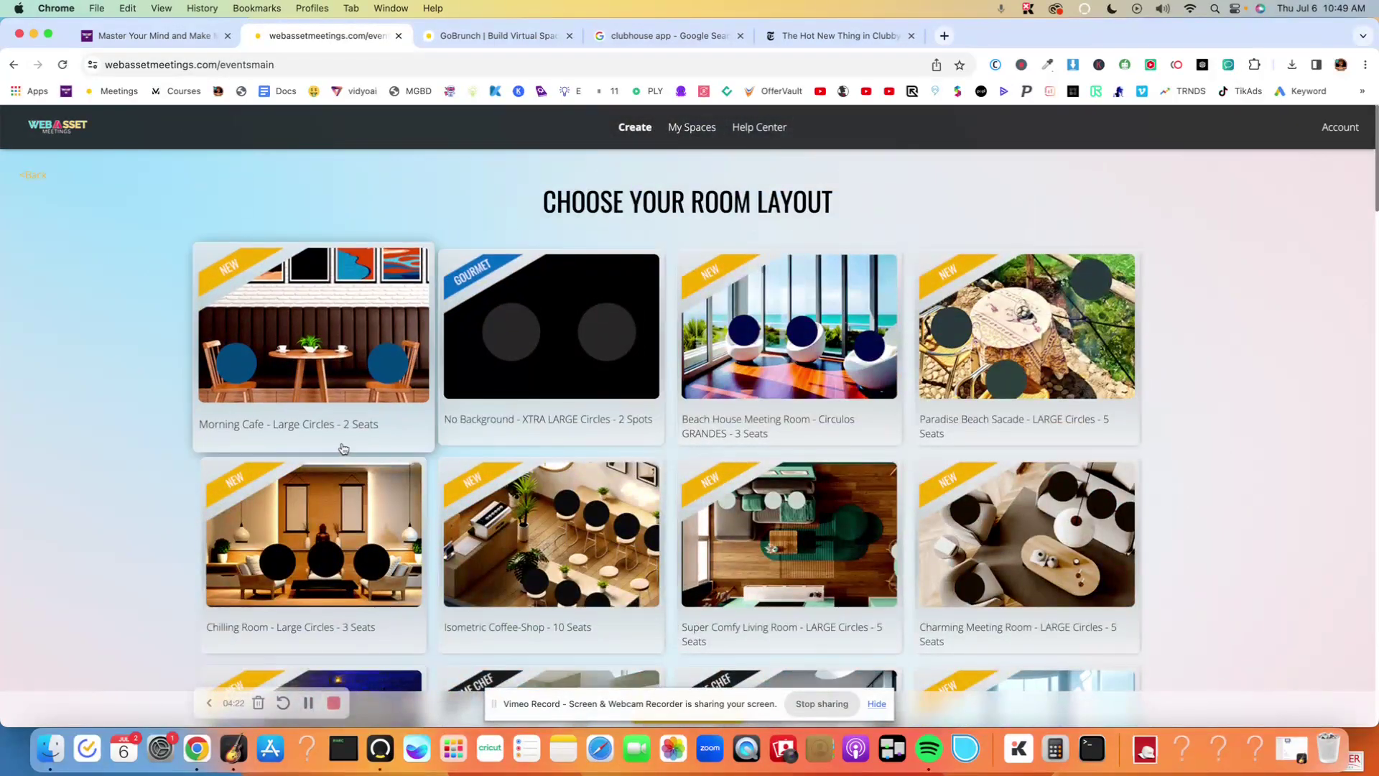
{"action": "scroll", "coordinate": [342, 448], "scroll_direction": "down", "scroll_amount": 10}
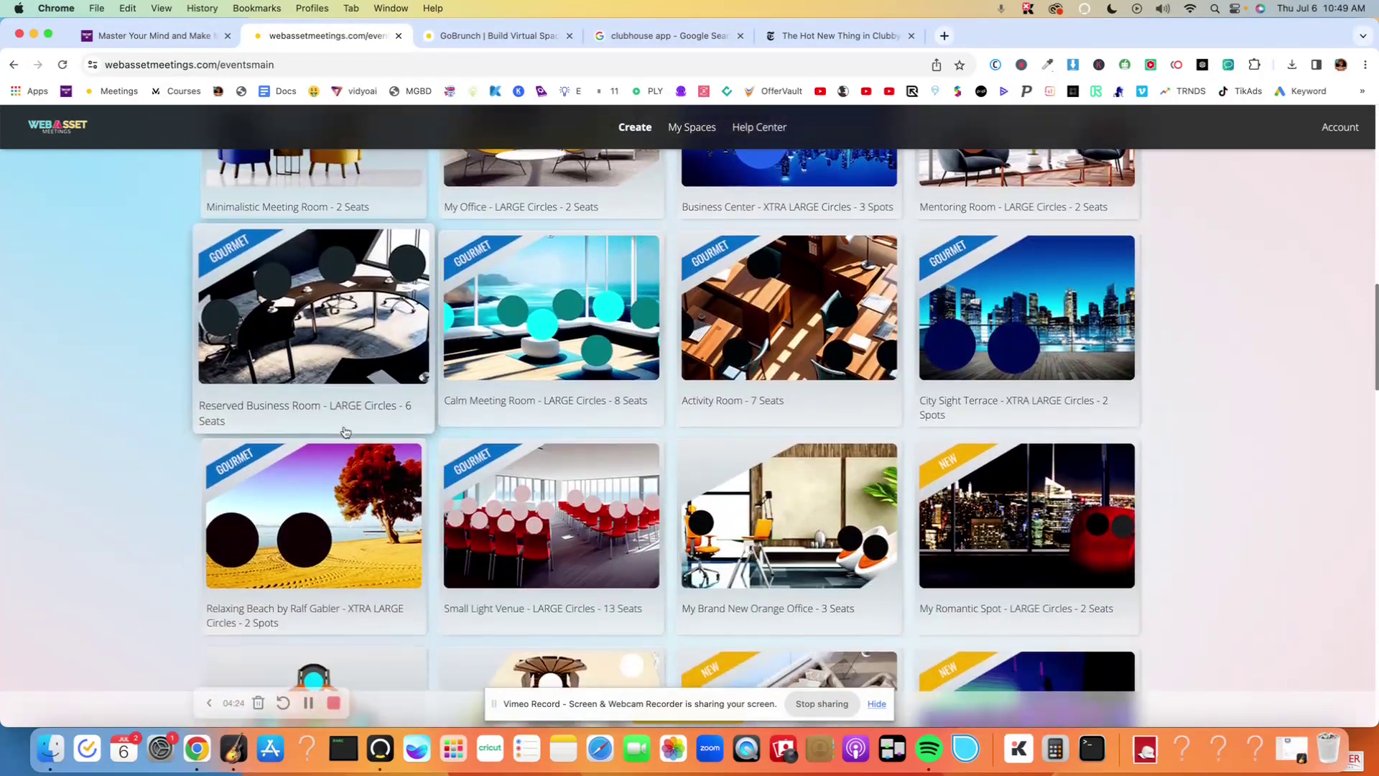
{"action": "scroll", "coordinate": [345, 432], "scroll_direction": "down", "scroll_amount": 3}
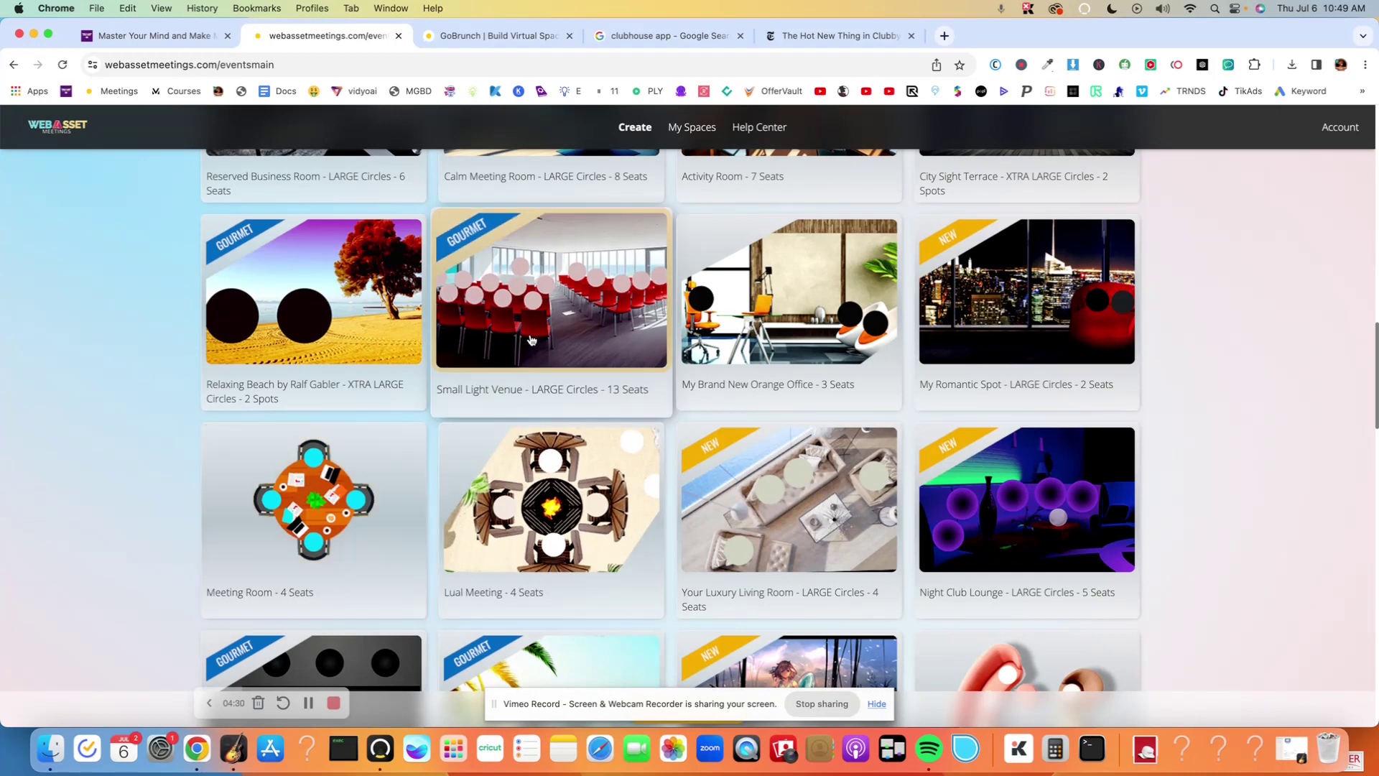
{"action": "scroll", "coordinate": [777, 533], "scroll_direction": "down", "scroll_amount": 6}
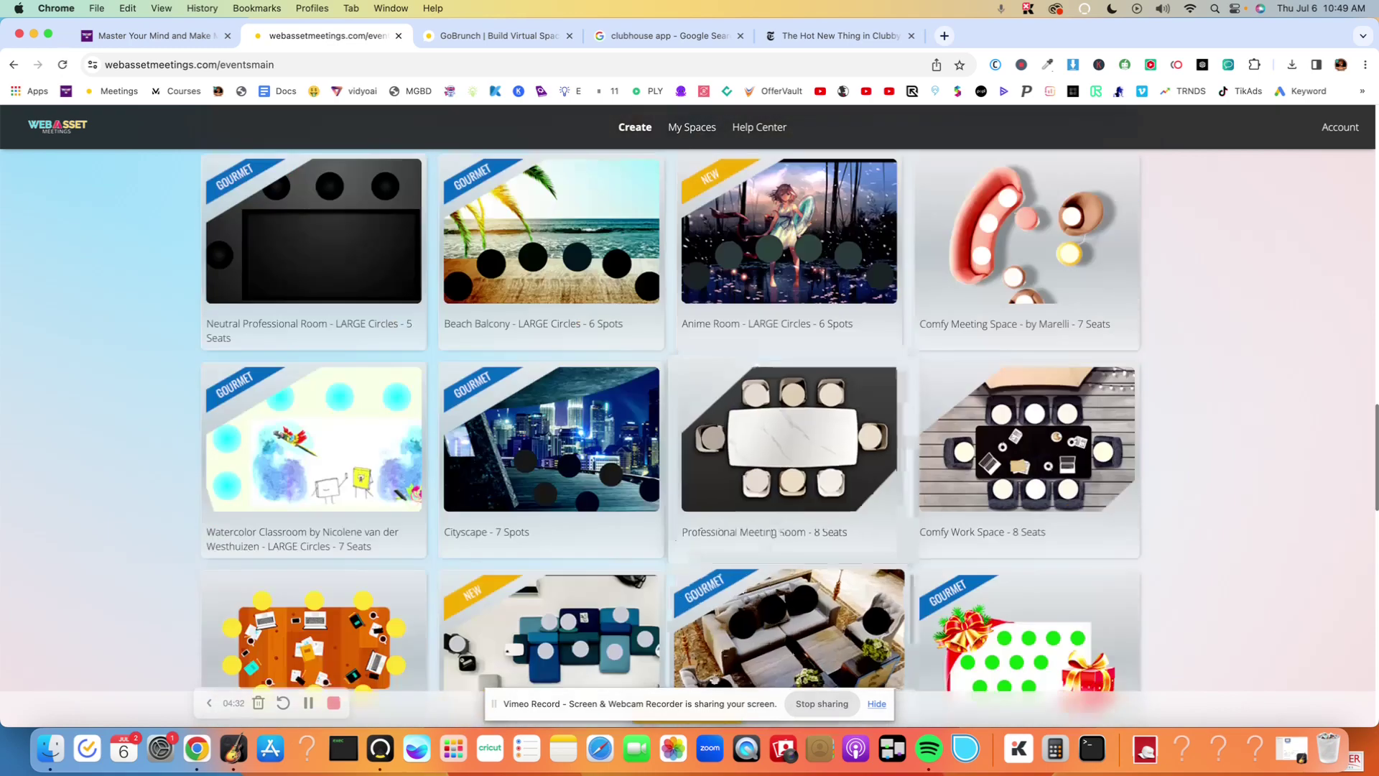
Step: Move the screen-sharing notice out of the way and create the meeting with the Meeting Room - 10 Seats layout
{"action": "left_click_drag", "start_coordinate": [655, 703], "coordinate": [1165, 743]}
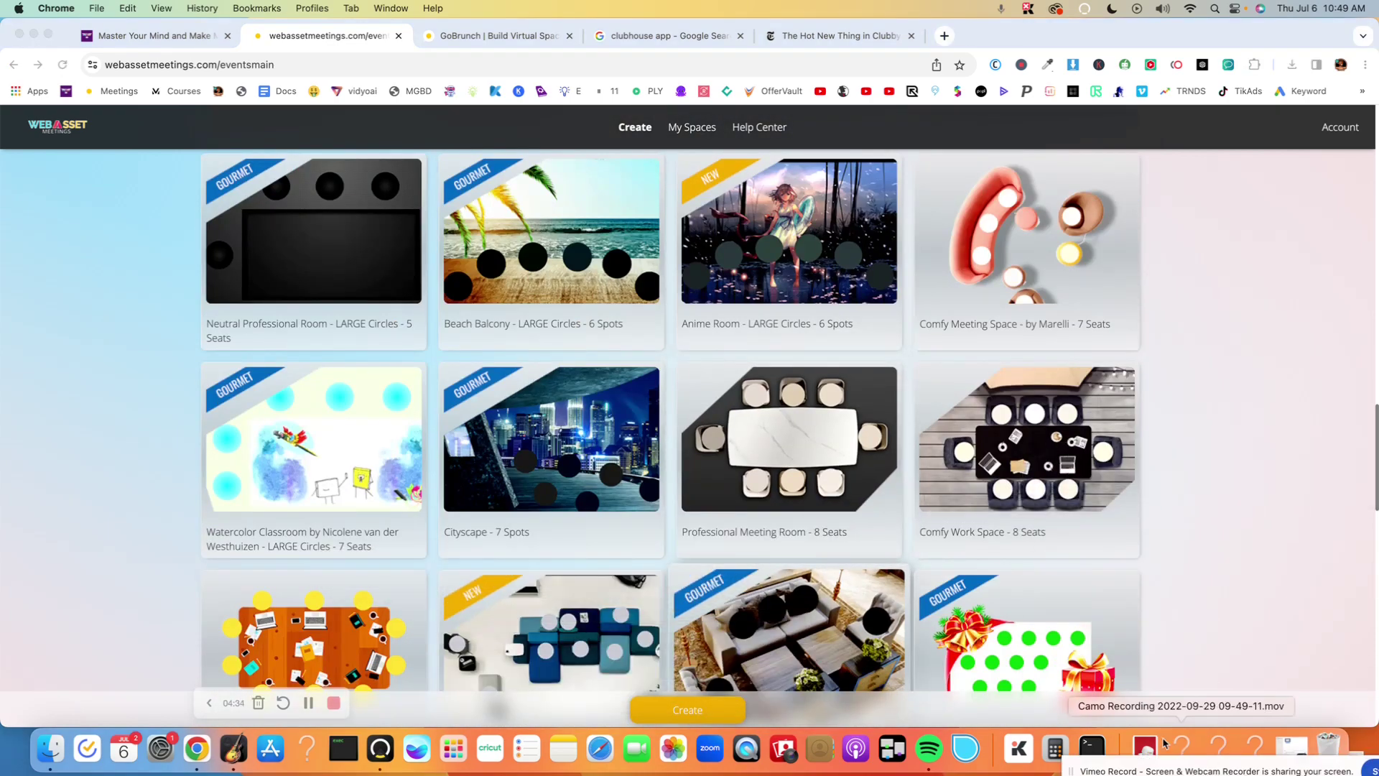
{"action": "scroll", "coordinate": [567, 455], "scroll_direction": "up", "scroll_amount": 10}
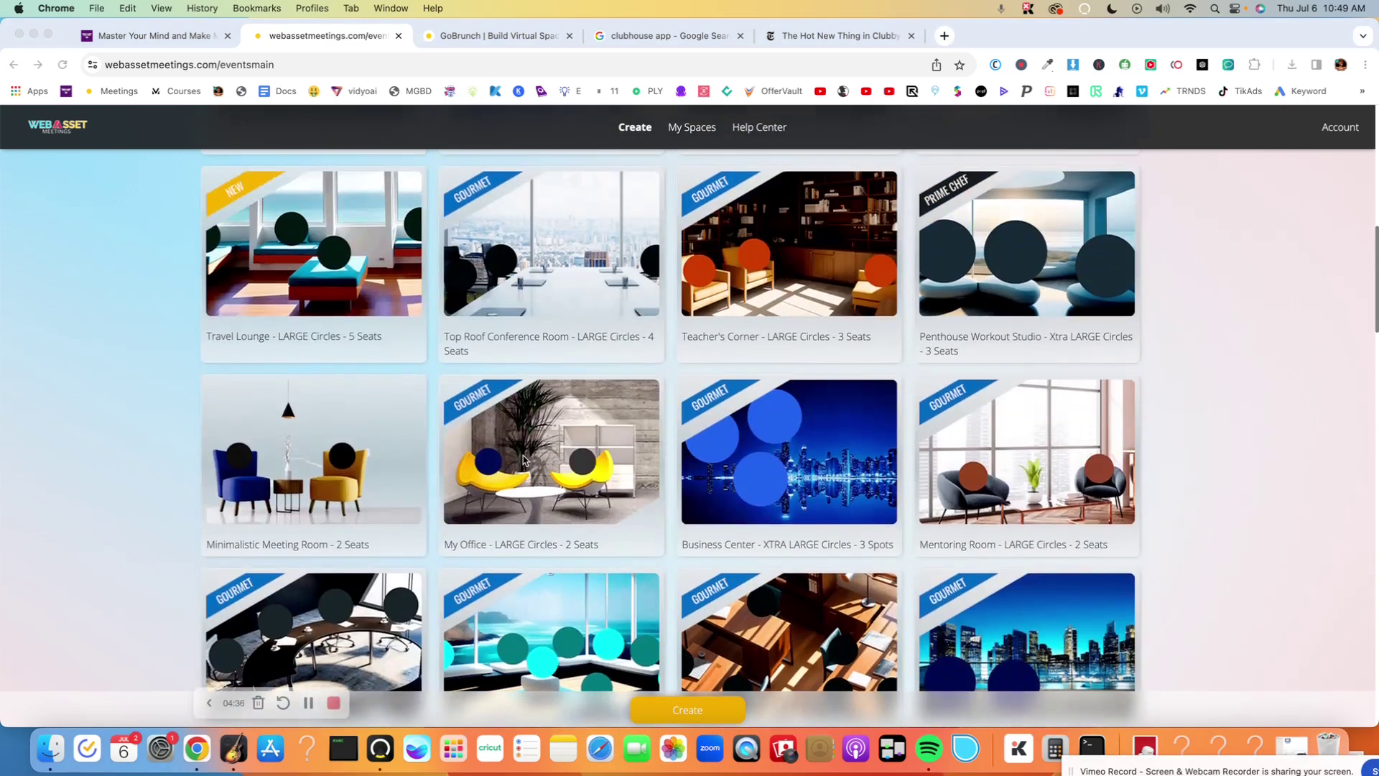
{"action": "scroll", "coordinate": [523, 460], "scroll_direction": "up", "scroll_amount": 10}
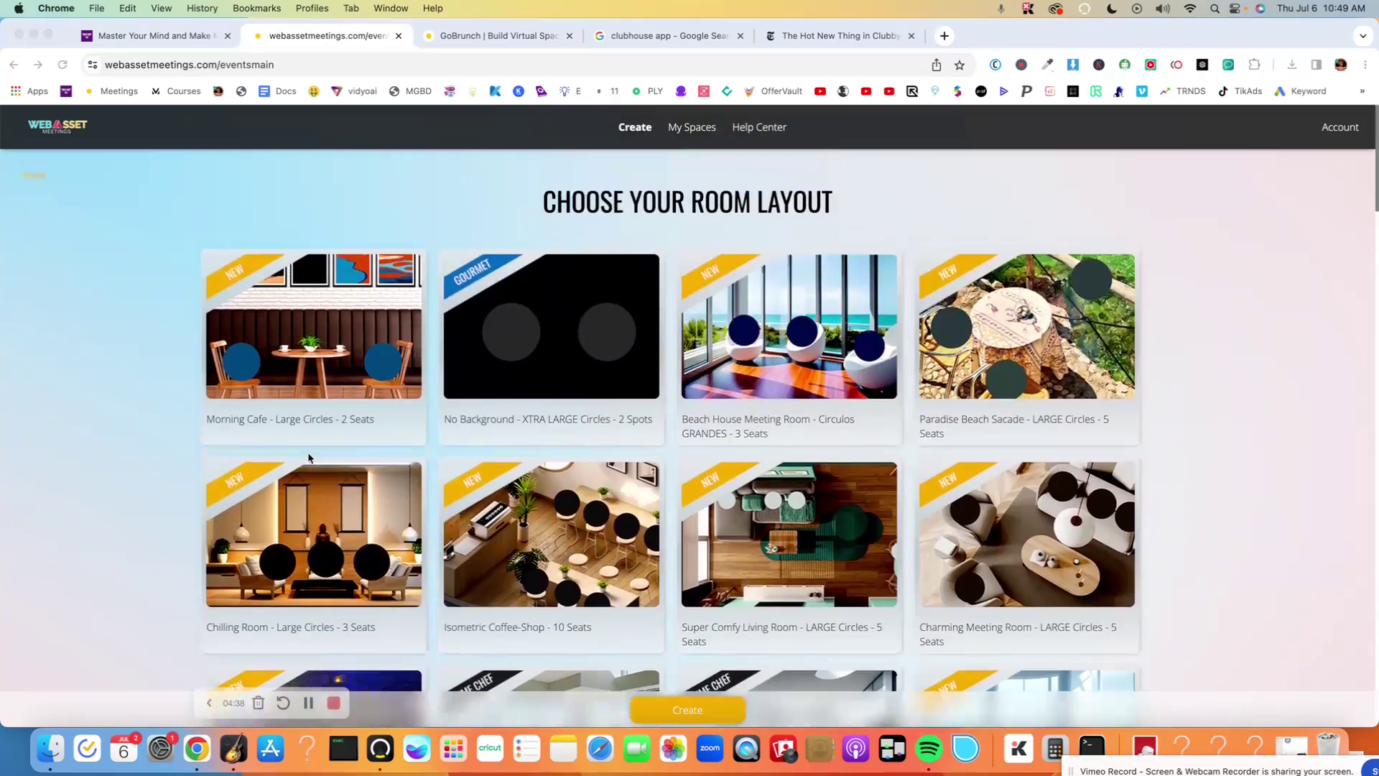
{"action": "scroll", "coordinate": [309, 458], "scroll_direction": "down", "scroll_amount": 15}
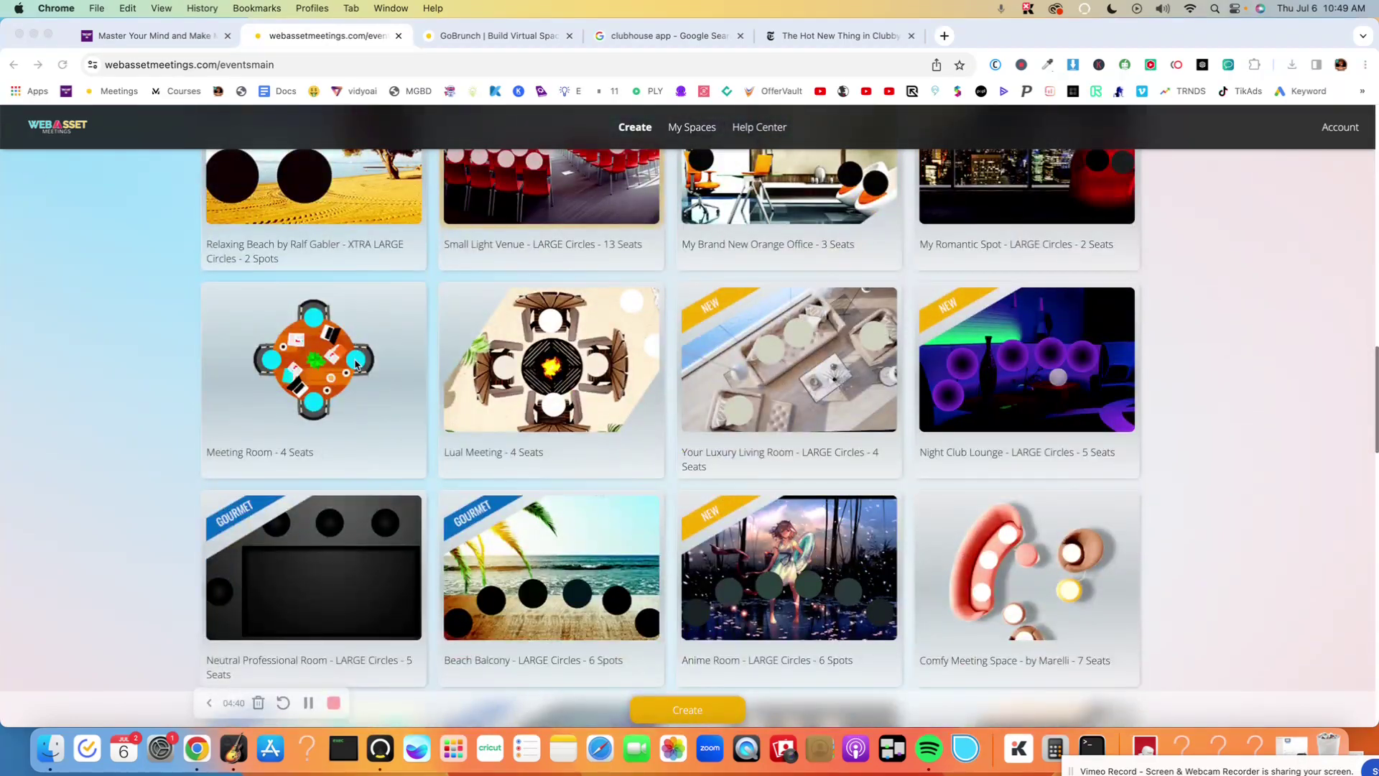
{"action": "scroll", "coordinate": [359, 380], "scroll_direction": "down", "scroll_amount": 10}
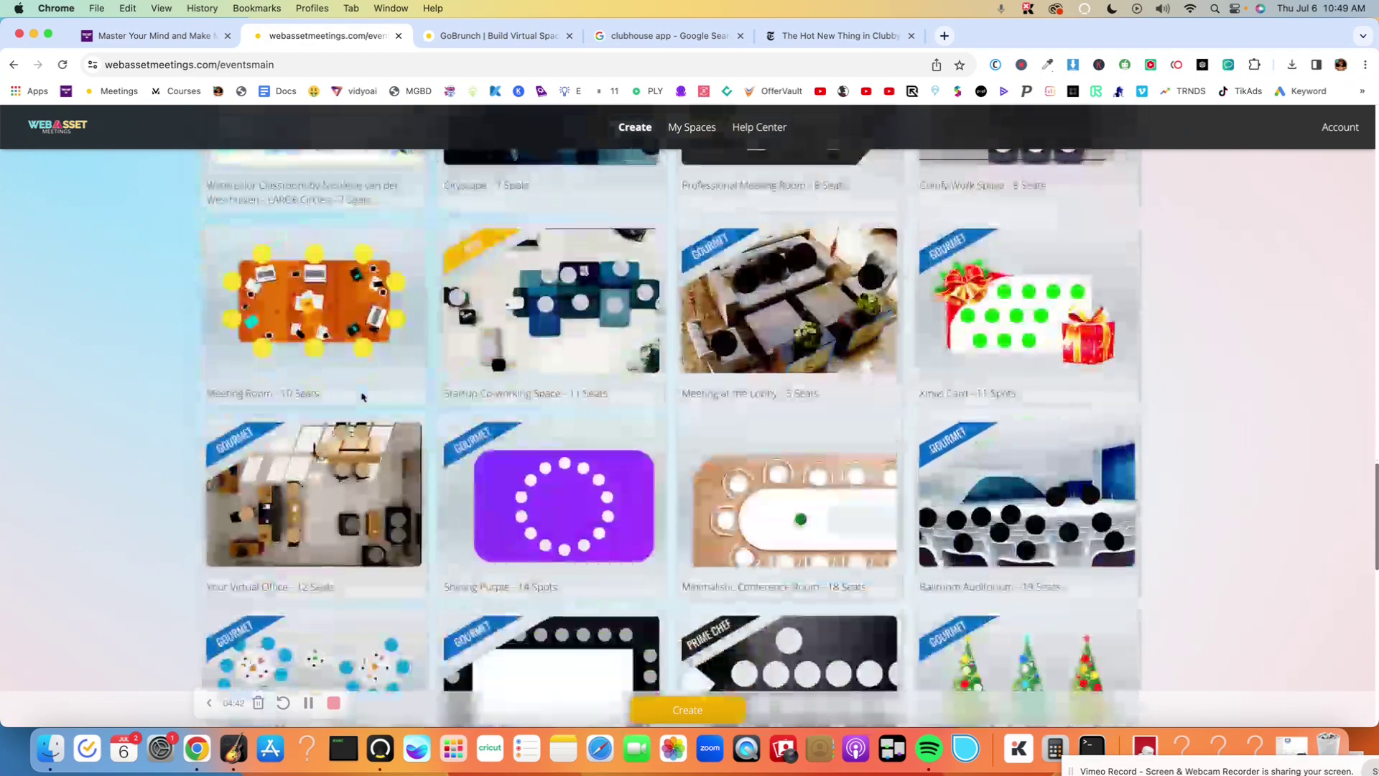
{"action": "left_click", "coordinate": [362, 397]}
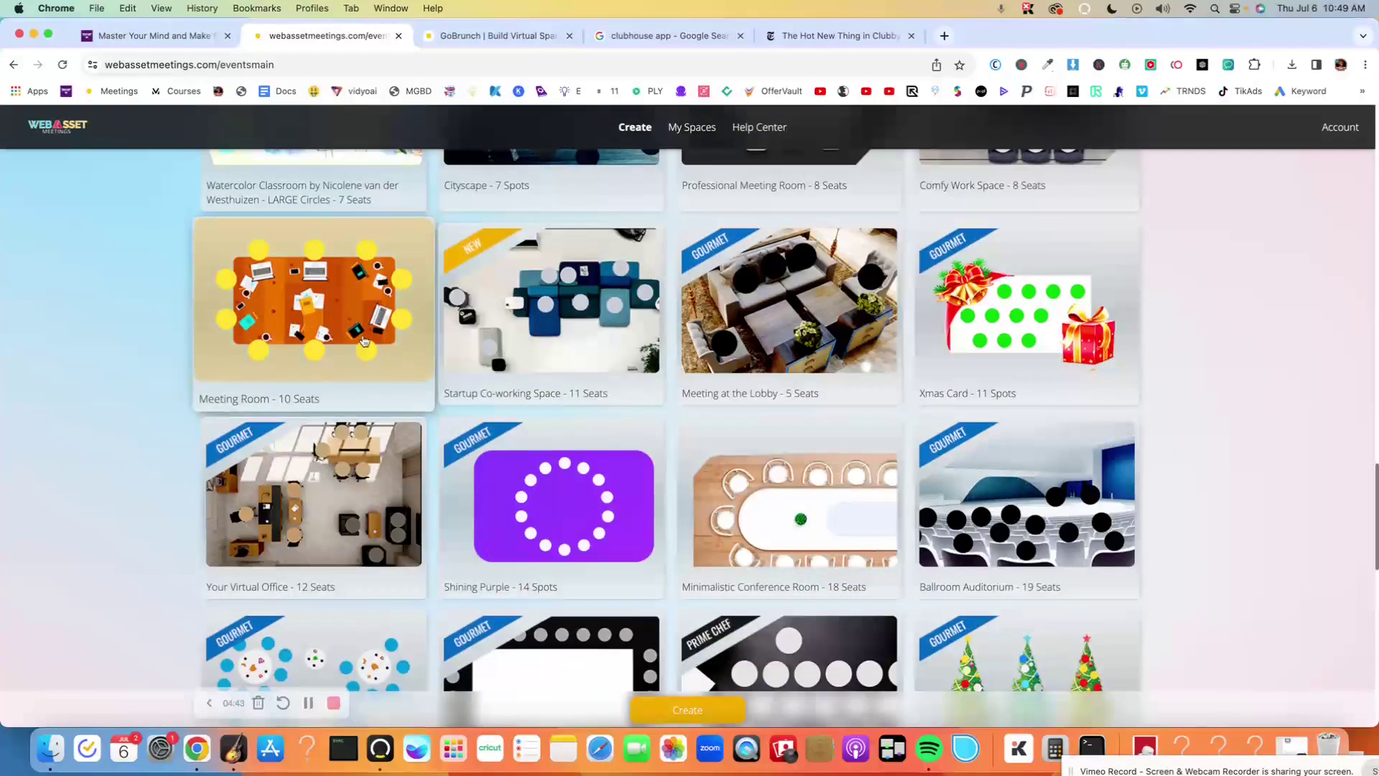
{"action": "left_click", "coordinate": [684, 709]}
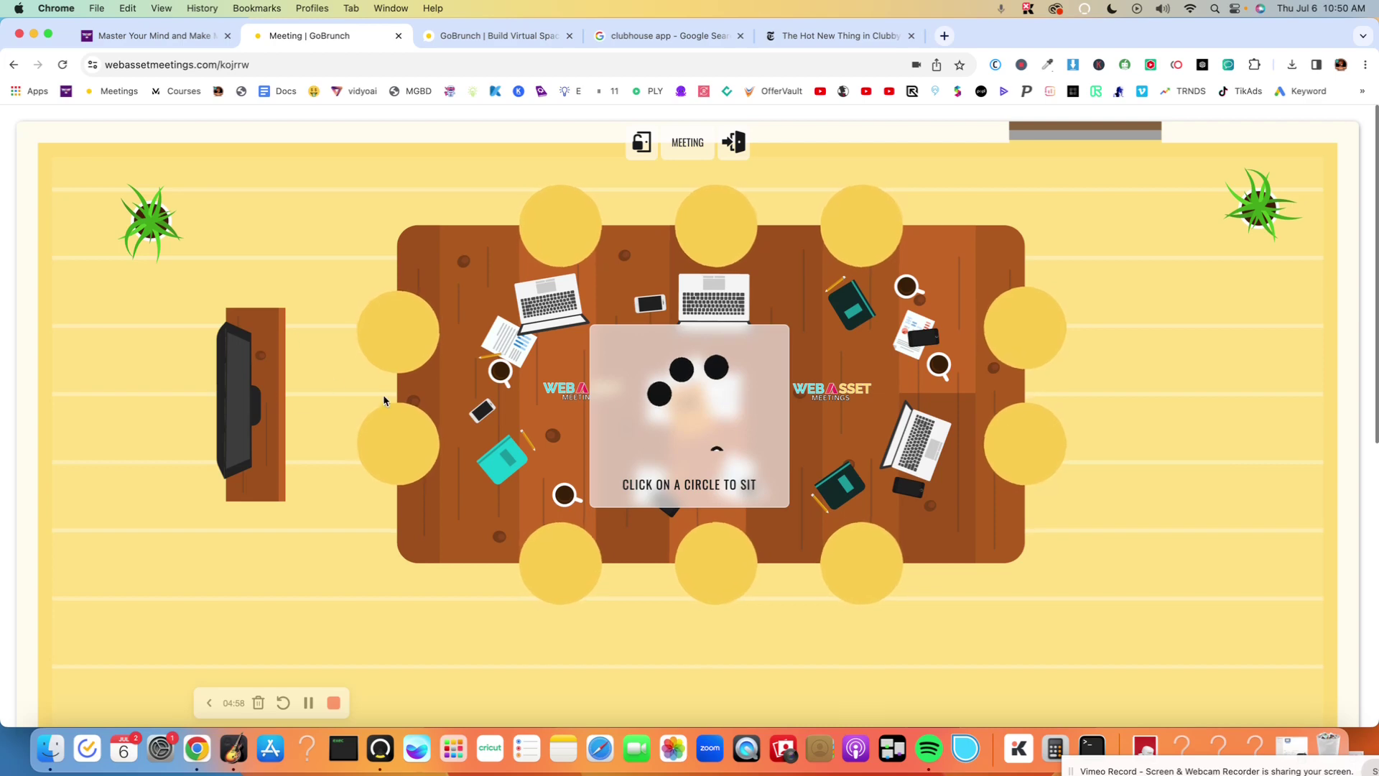
Step: Take the upper seat at the table's left end and mute the microphone, dismissing the room link
{"action": "left_click", "coordinate": [392, 336]}
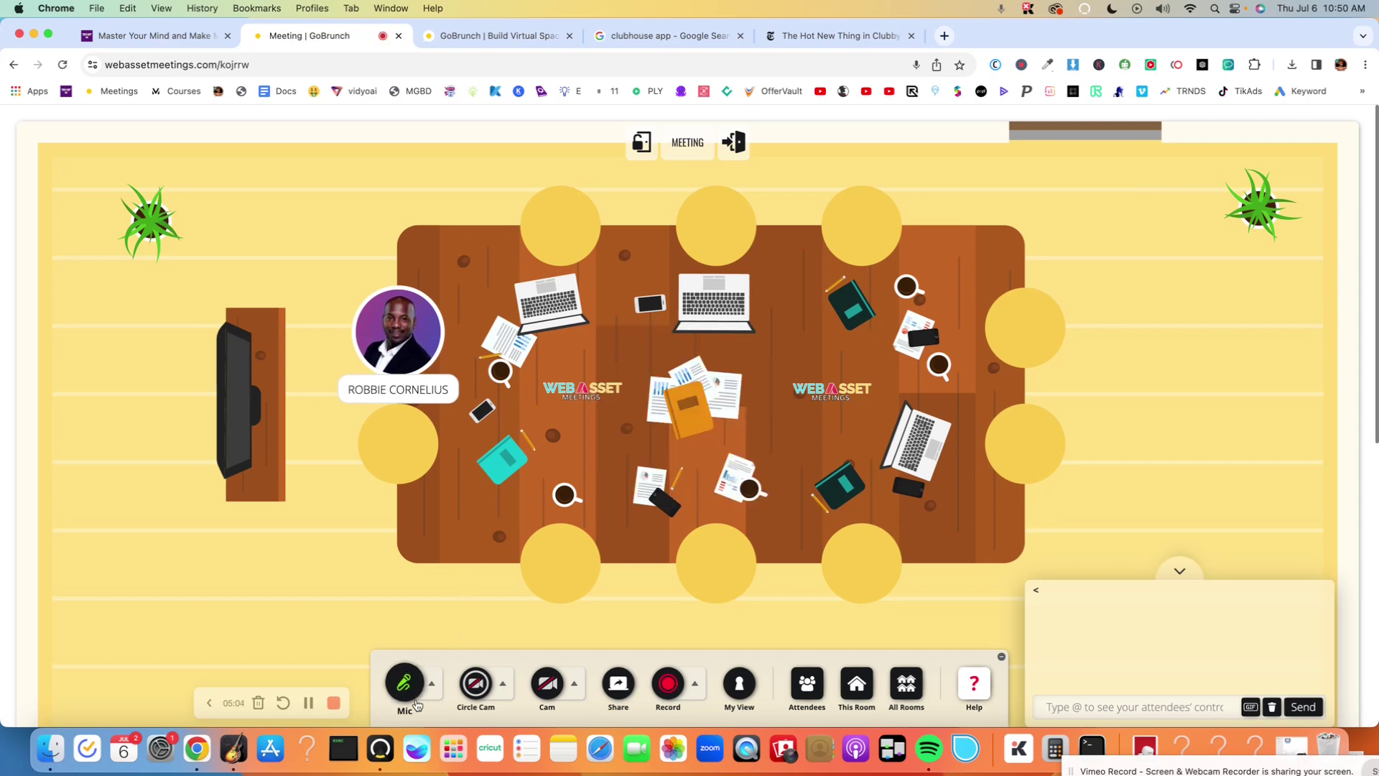
{"action": "left_click", "coordinate": [404, 682]}
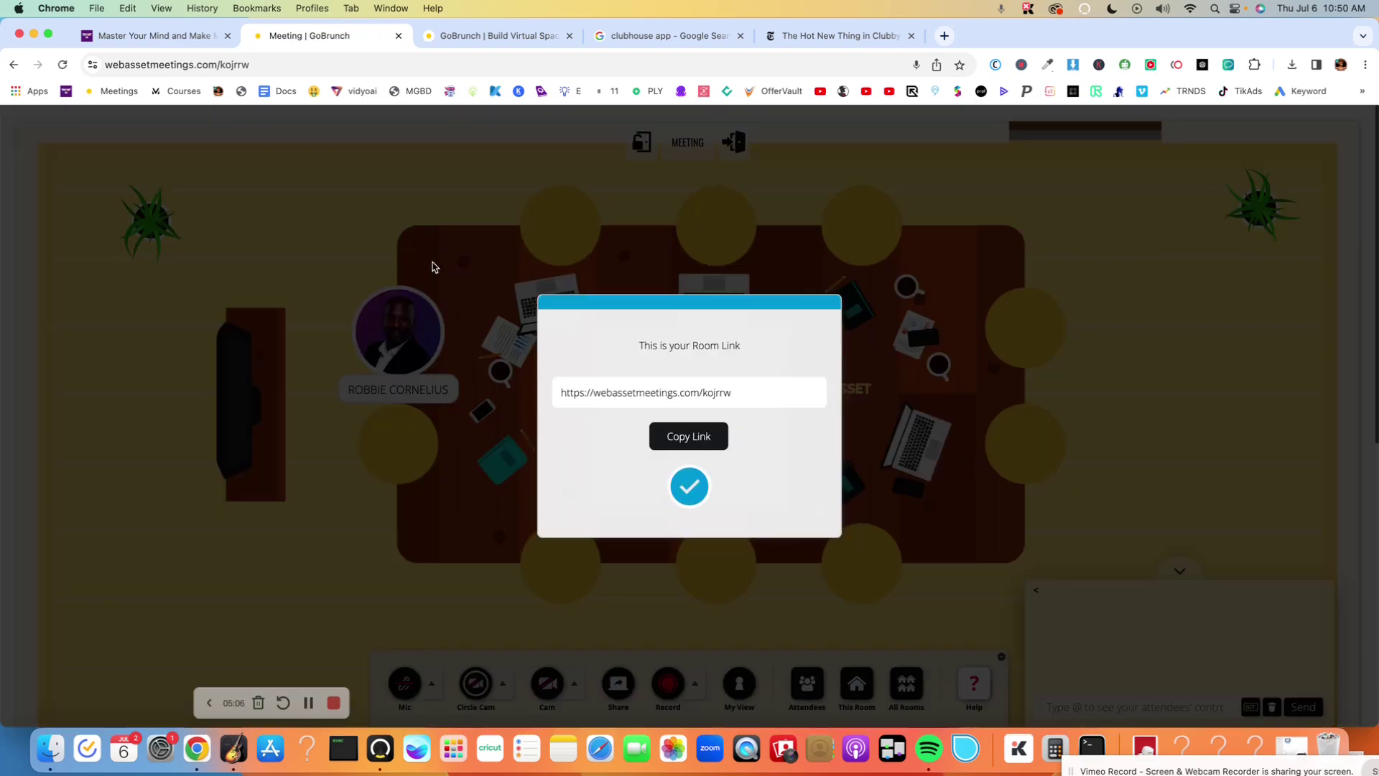
{"action": "left_click", "coordinate": [690, 486]}
{"action": "left_click", "coordinate": [700, 486]}
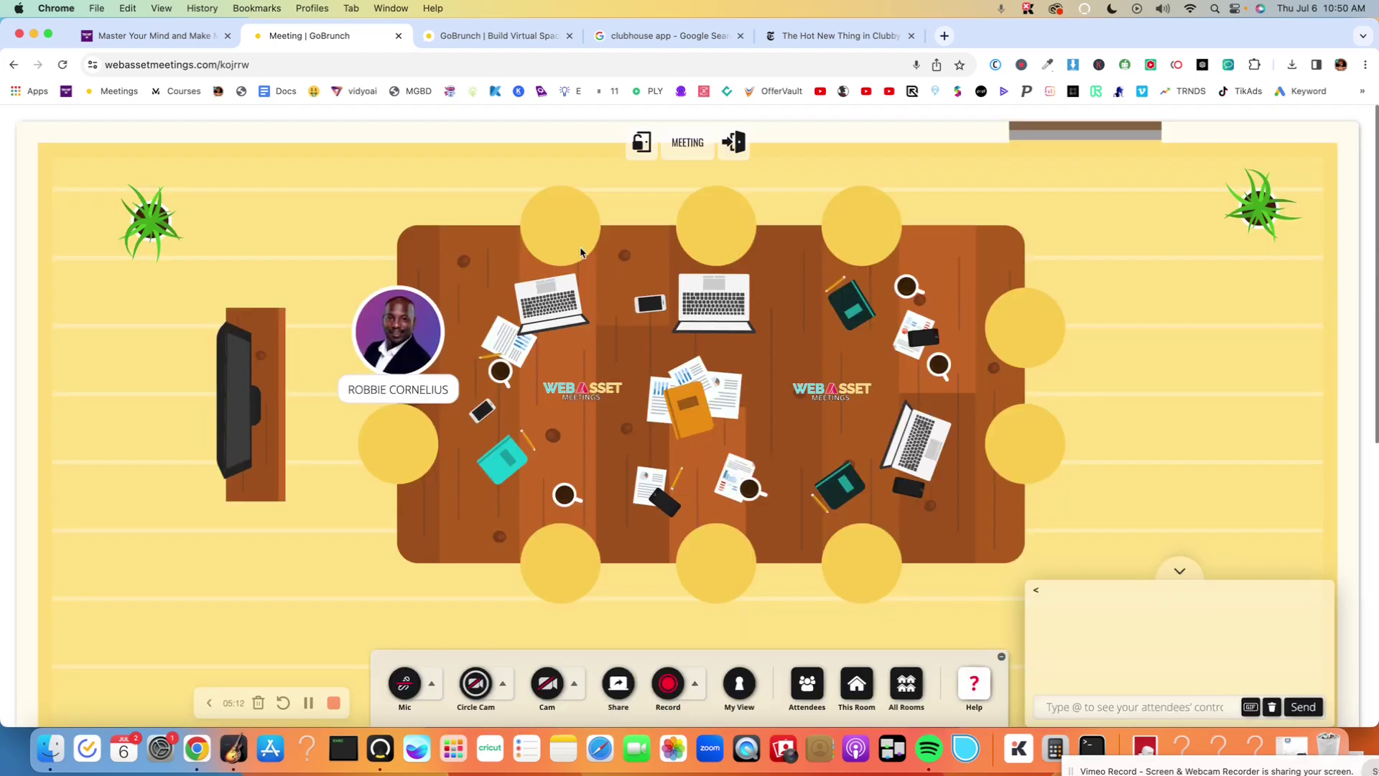
Step: Switch through the three seats along the table's upper side, from left to right, ending in the rightmost one
{"action": "left_click", "coordinate": [545, 234]}
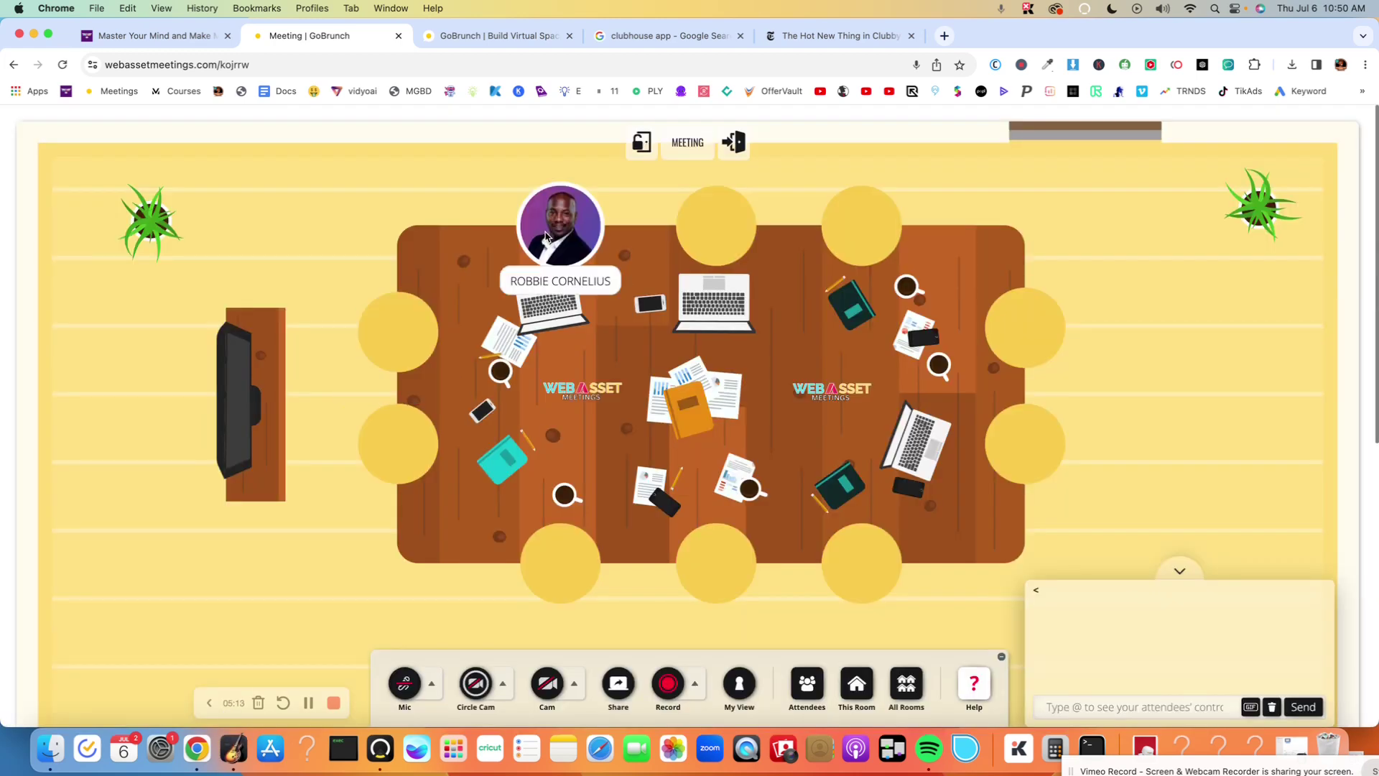
{"action": "left_click", "coordinate": [693, 233]}
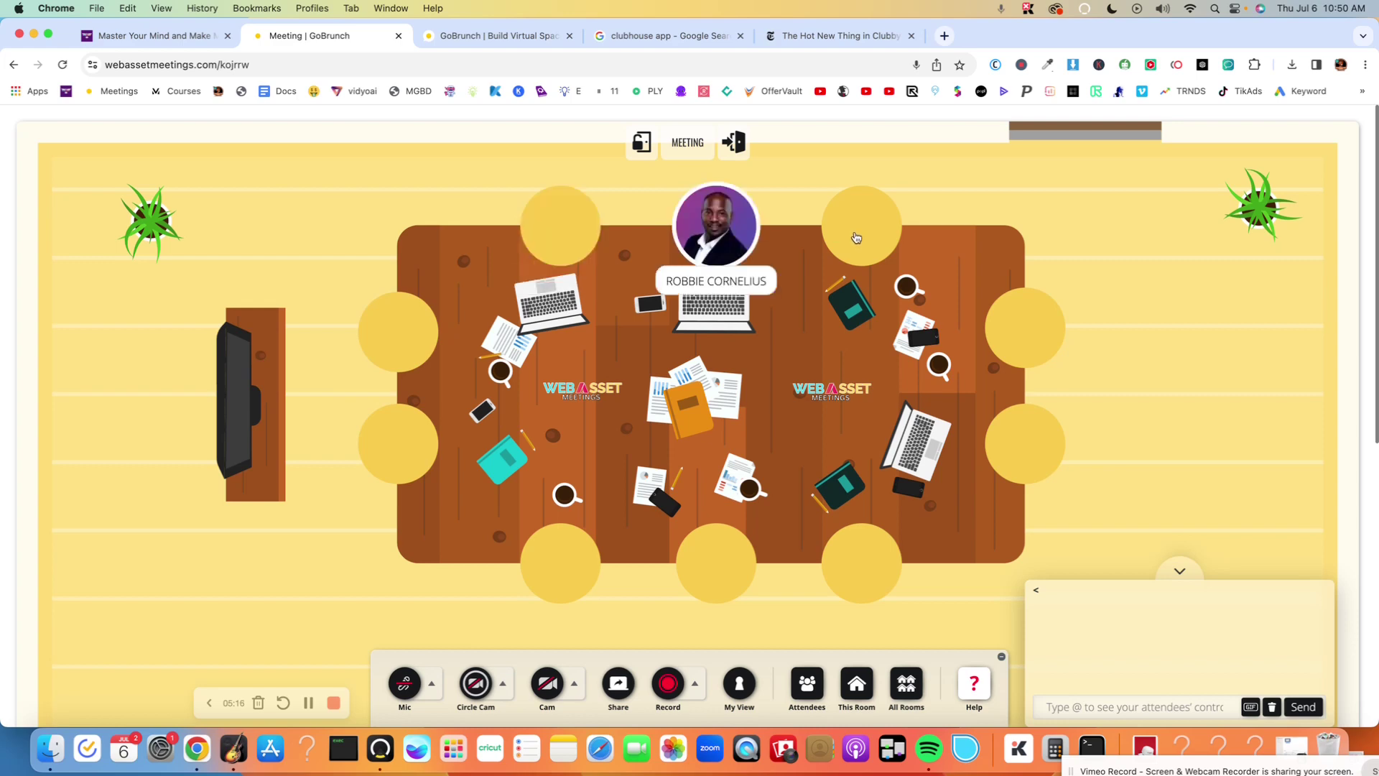
{"action": "left_click", "coordinate": [856, 238]}
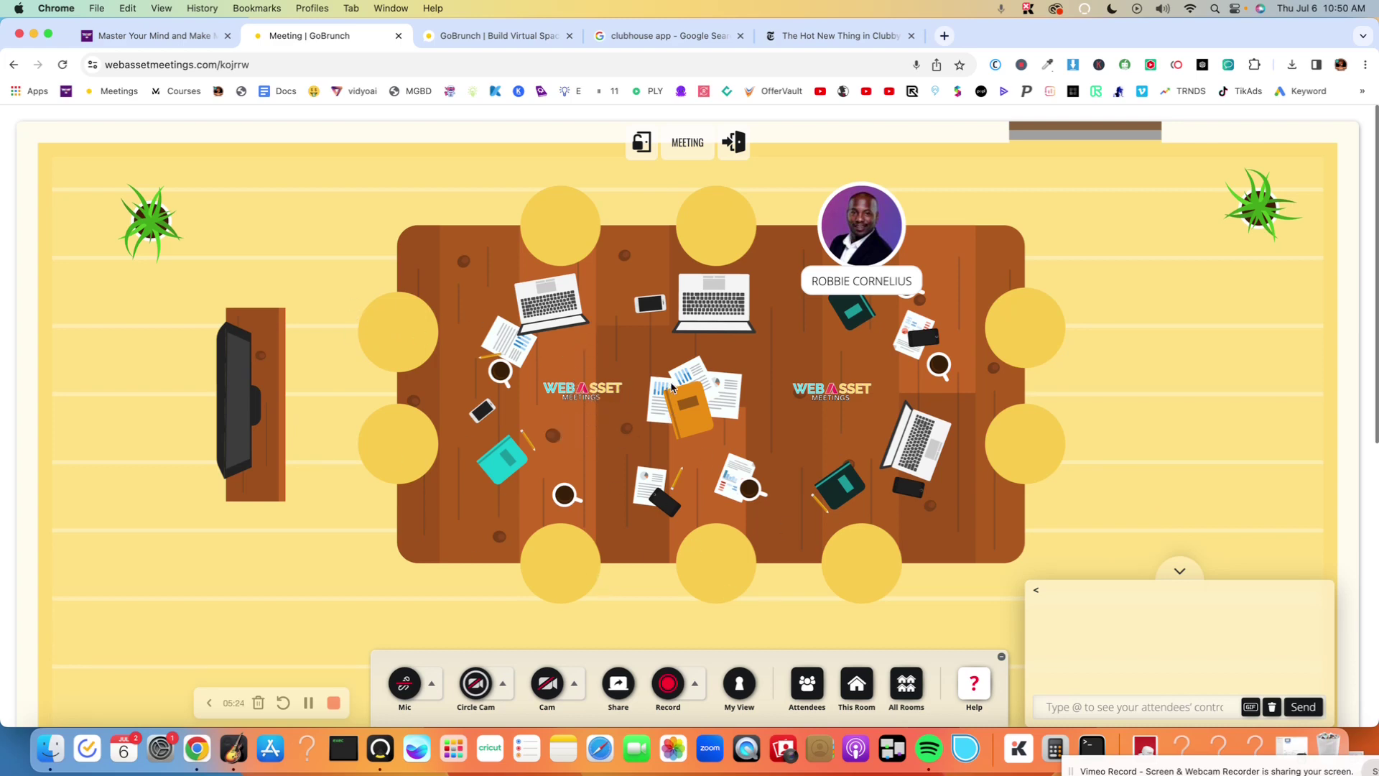
Step: Set the meeting controls to hide automatically and turn the microphone on
{"action": "mouse_move", "coordinate": [581, 390]}
{"action": "left_click", "coordinate": [998, 656]}
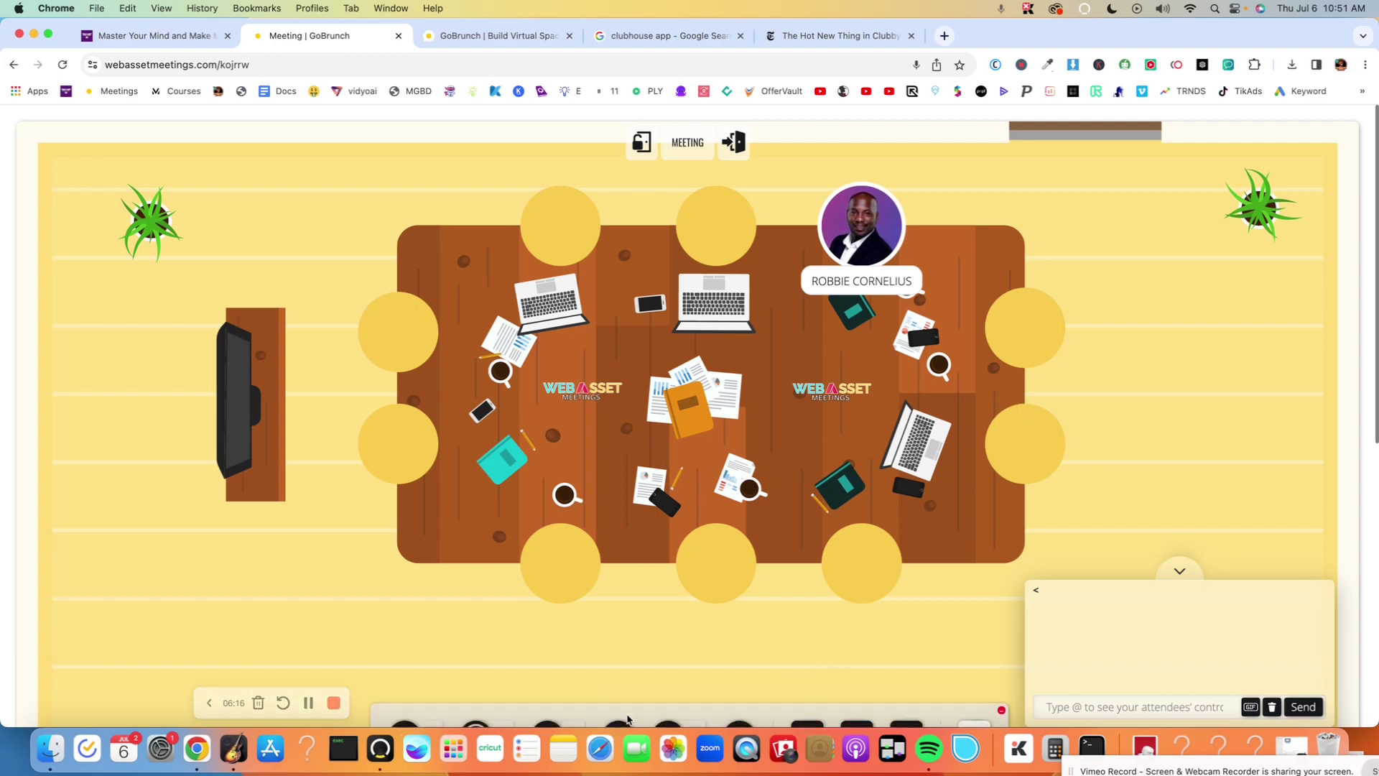
{"action": "mouse_move", "coordinate": [549, 682]}
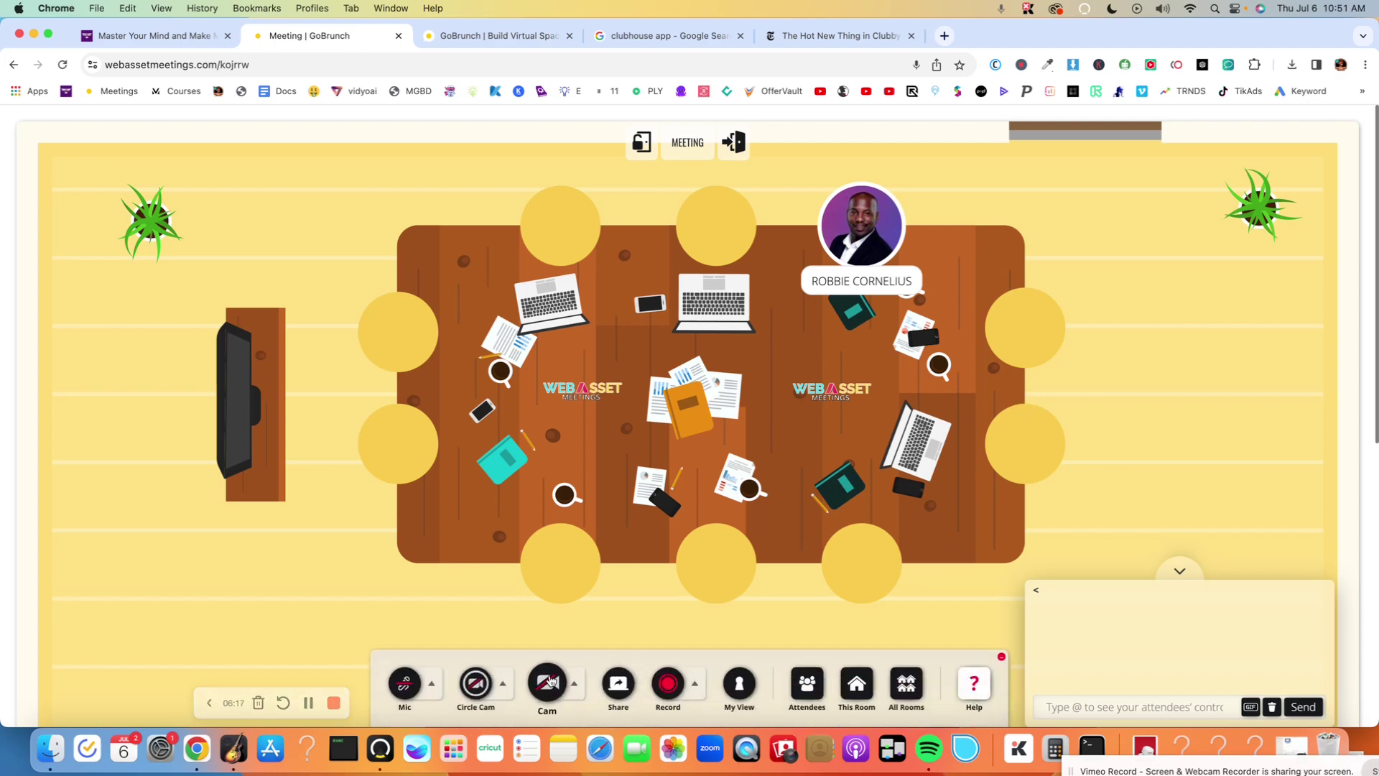
{"action": "left_click", "coordinate": [404, 685]}
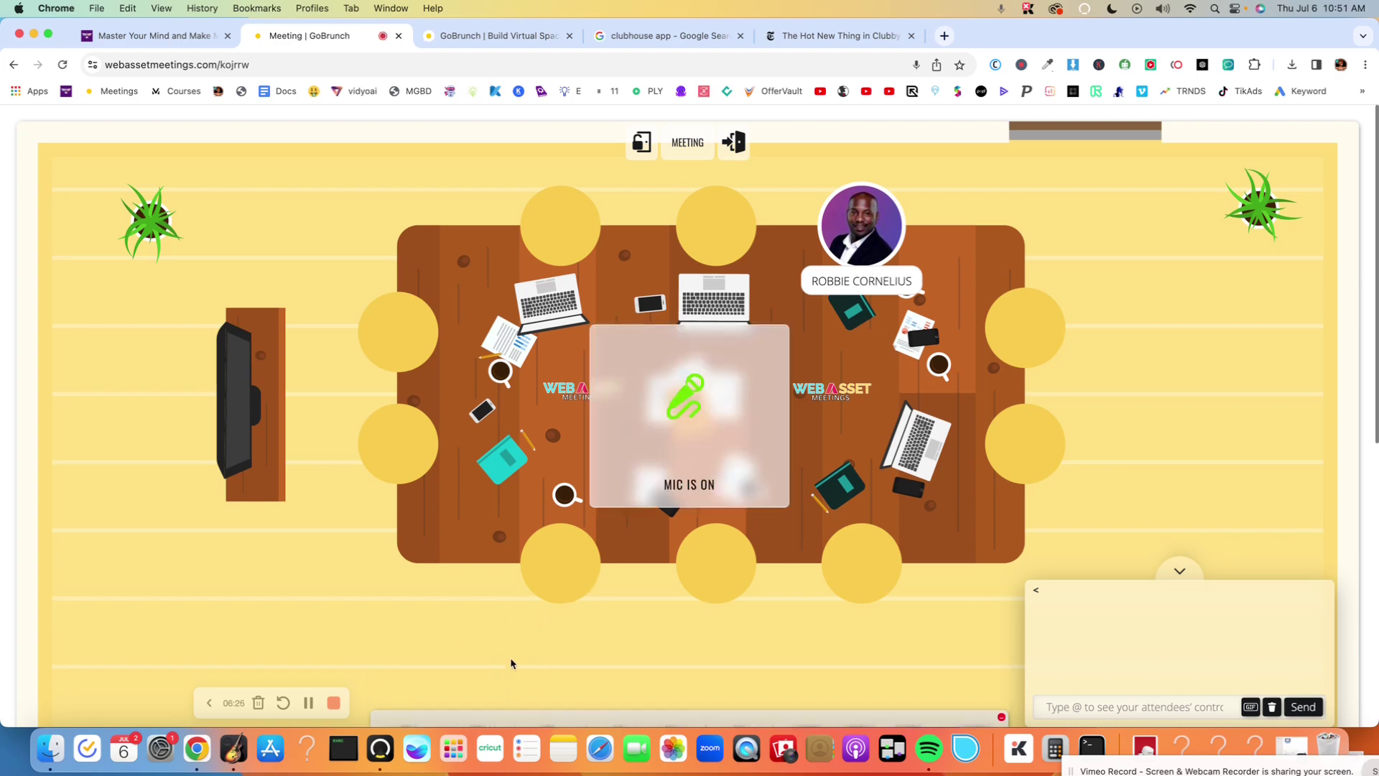
Step: Look through the speaker devices in the mic and speaker settings and confirm the current selection
{"action": "mouse_move", "coordinate": [420, 697]}
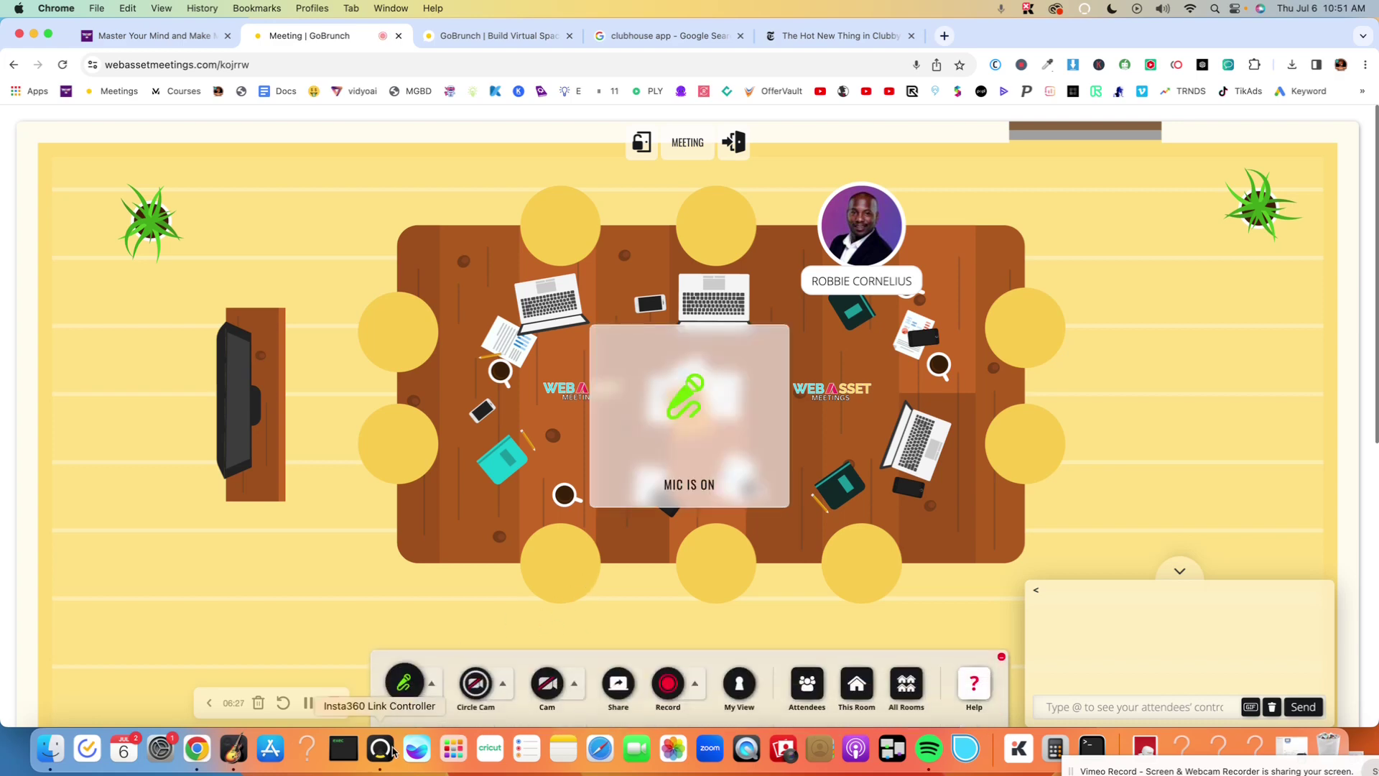
{"action": "left_click", "coordinate": [430, 688]}
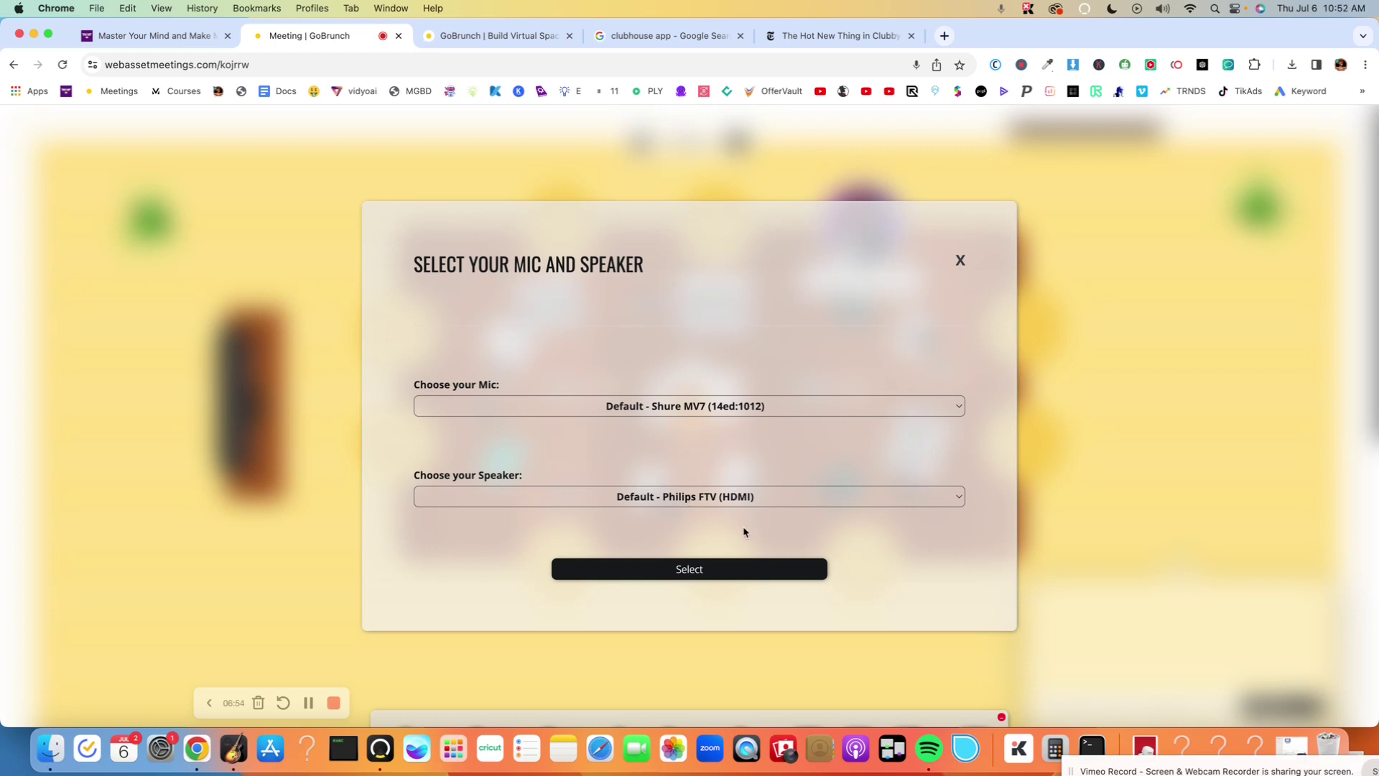
{"action": "left_click", "coordinate": [761, 501]}
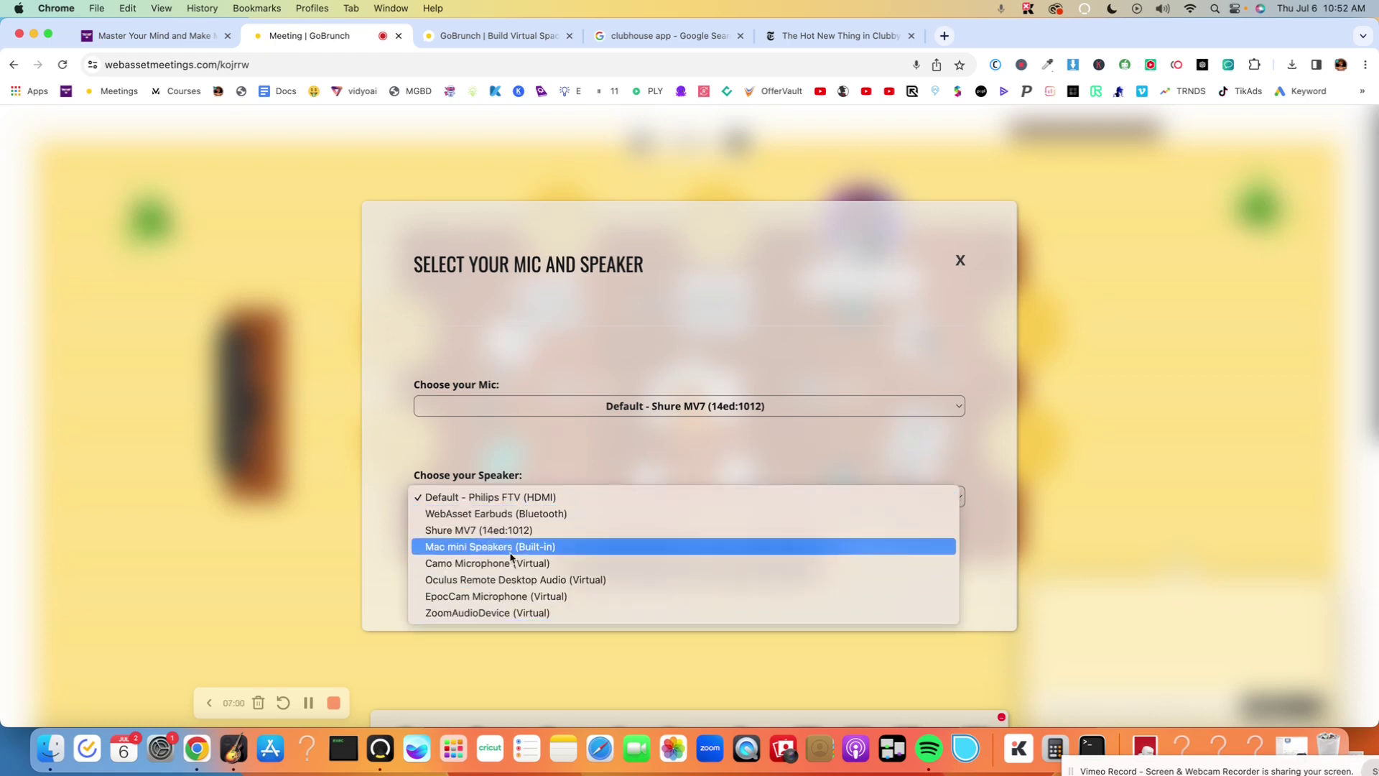
{"action": "left_click", "coordinate": [607, 440]}
{"action": "left_click", "coordinate": [675, 571]}
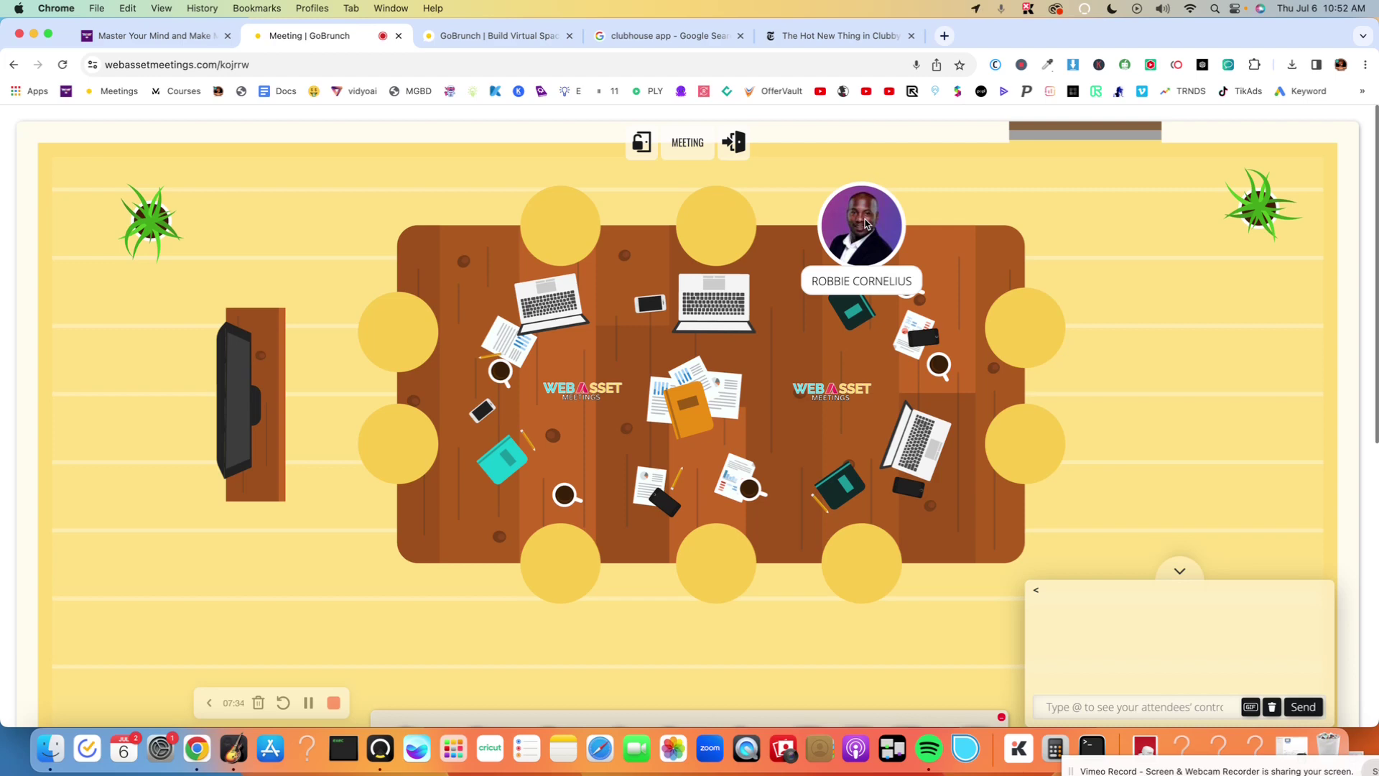
Step: Turn on the Circle Cam using the Insta360 Link (2e1a:4c01) camera
{"action": "mouse_move", "coordinate": [474, 689]}
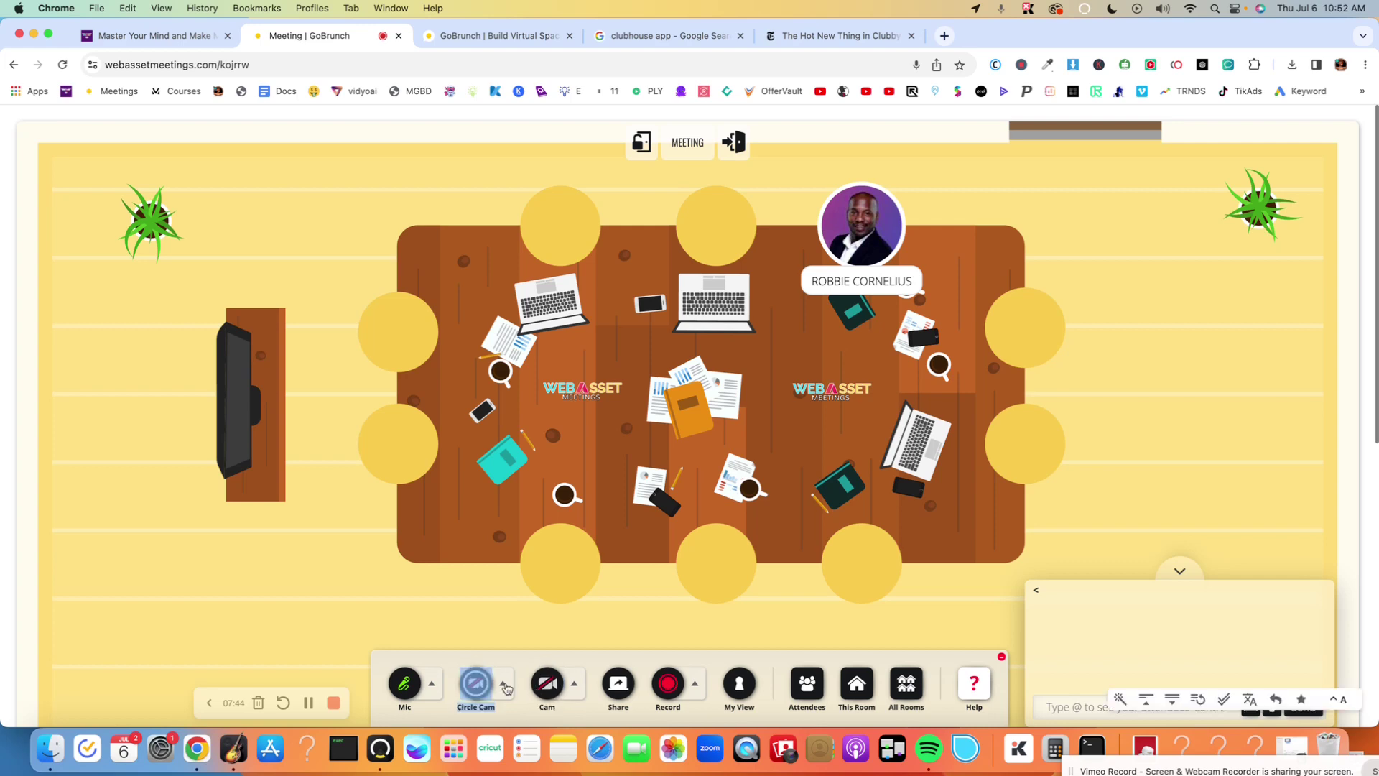
{"action": "left_click", "coordinate": [504, 685]}
{"action": "left_click", "coordinate": [798, 555]}
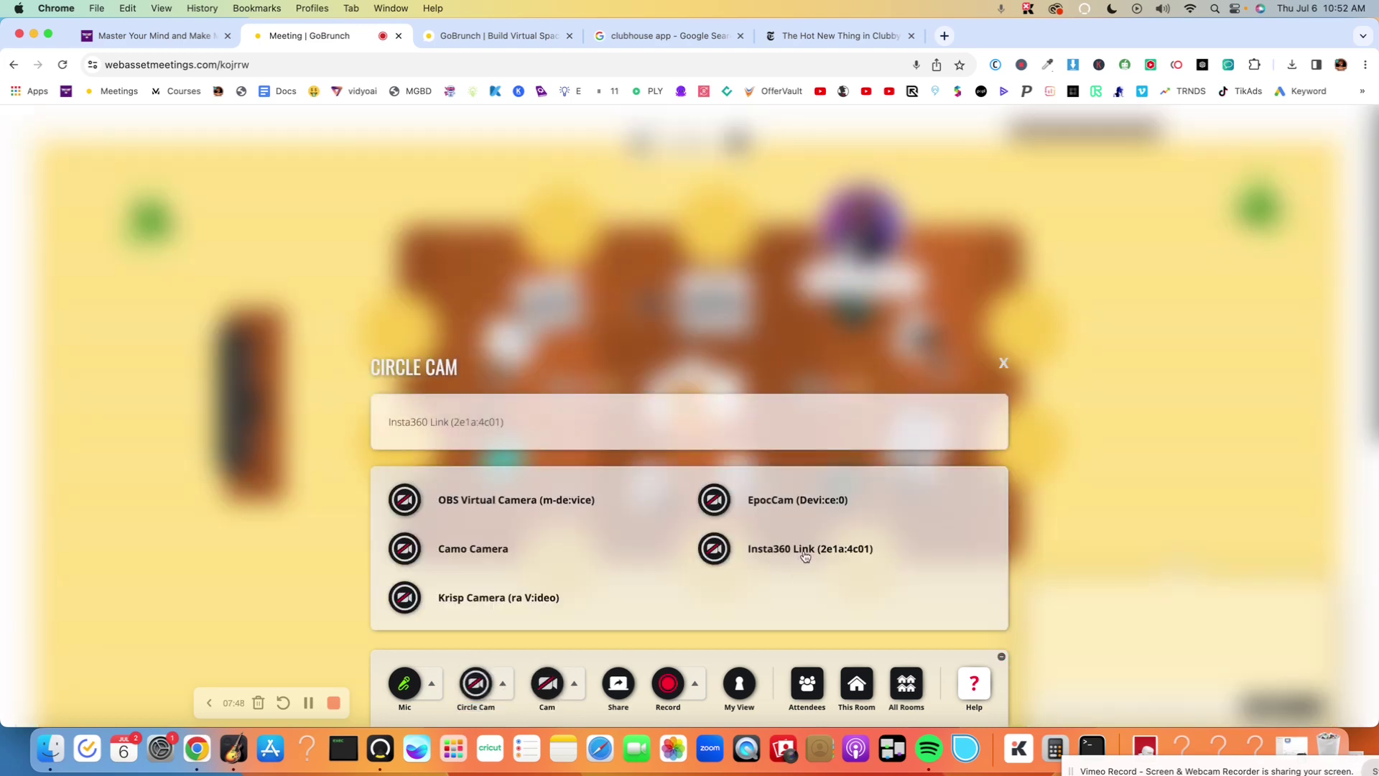
{"action": "left_click", "coordinate": [770, 554]}
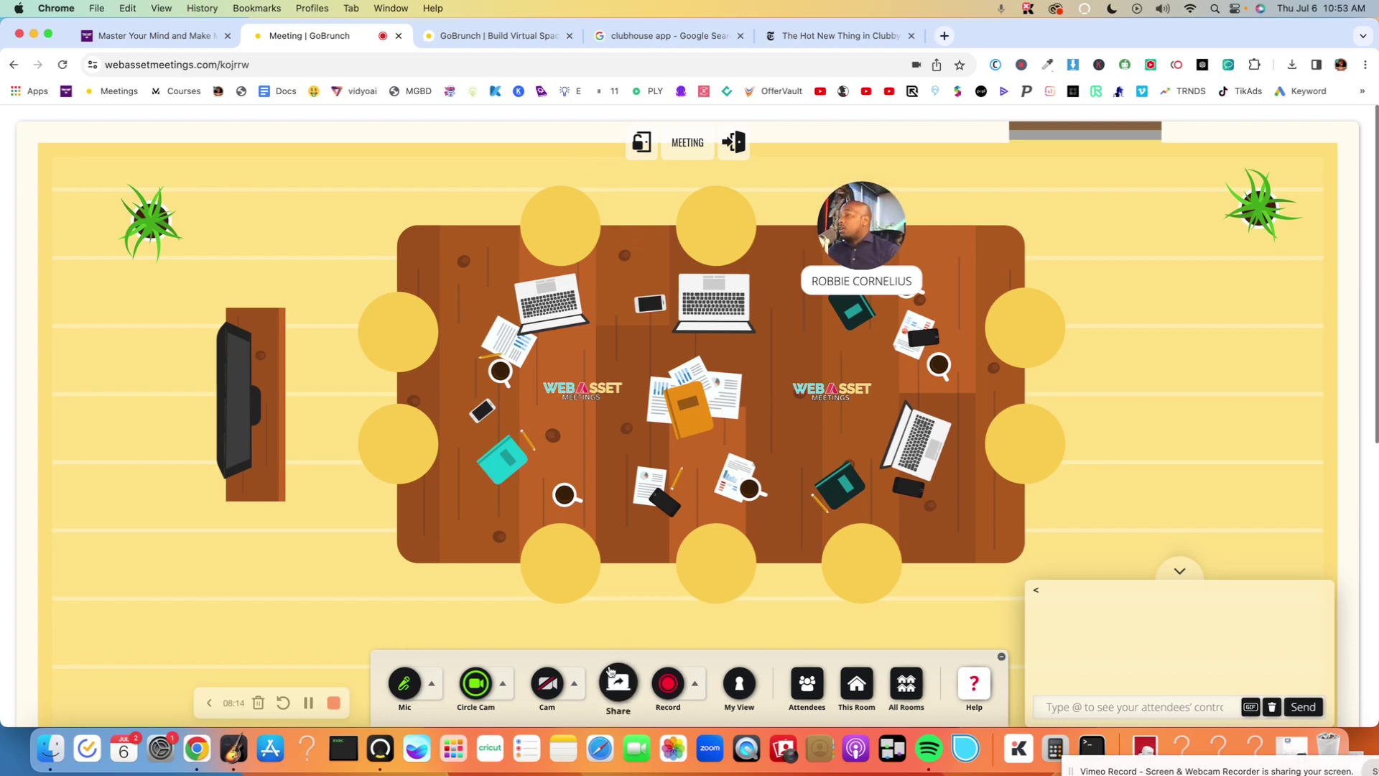
Step: Turn off the Circle Cam and mute the microphone
{"action": "left_click", "coordinate": [475, 683]}
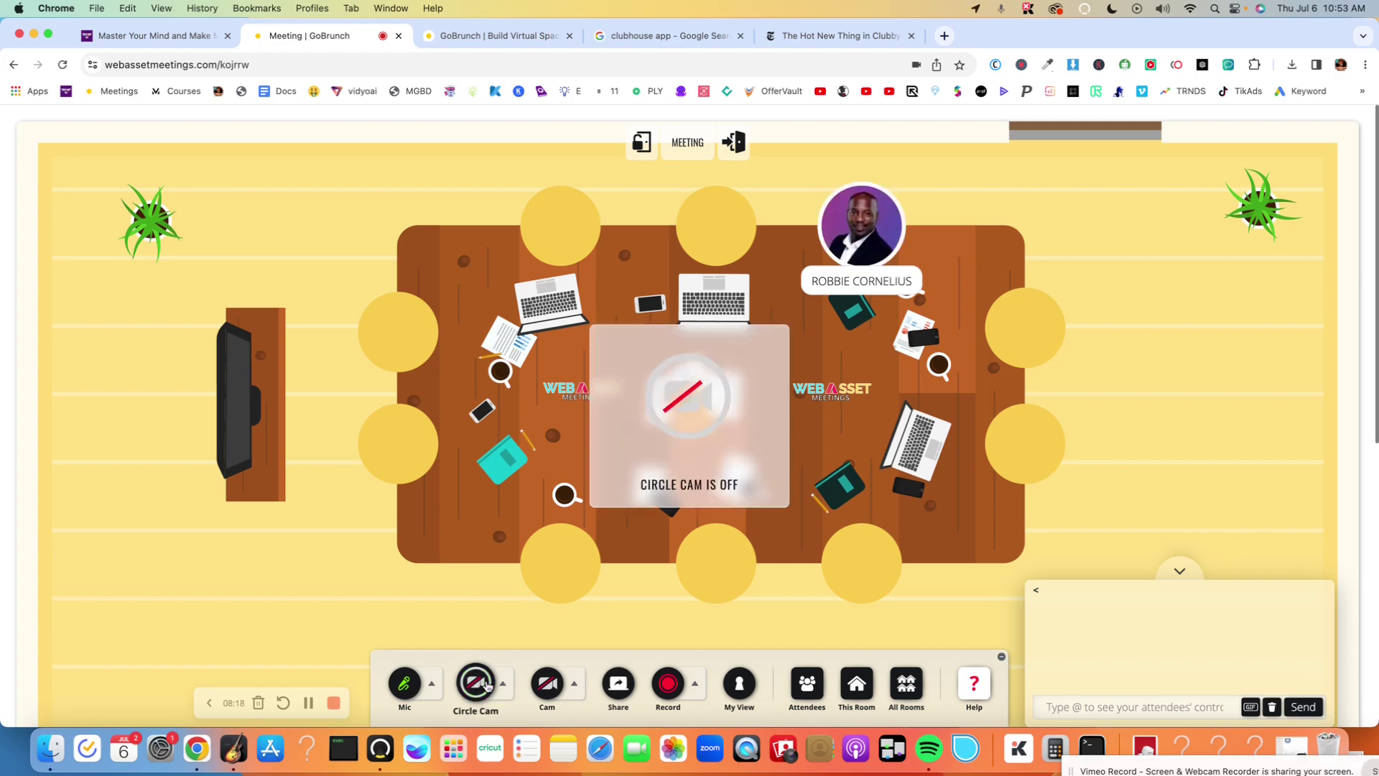
{"action": "left_click", "coordinate": [405, 683]}
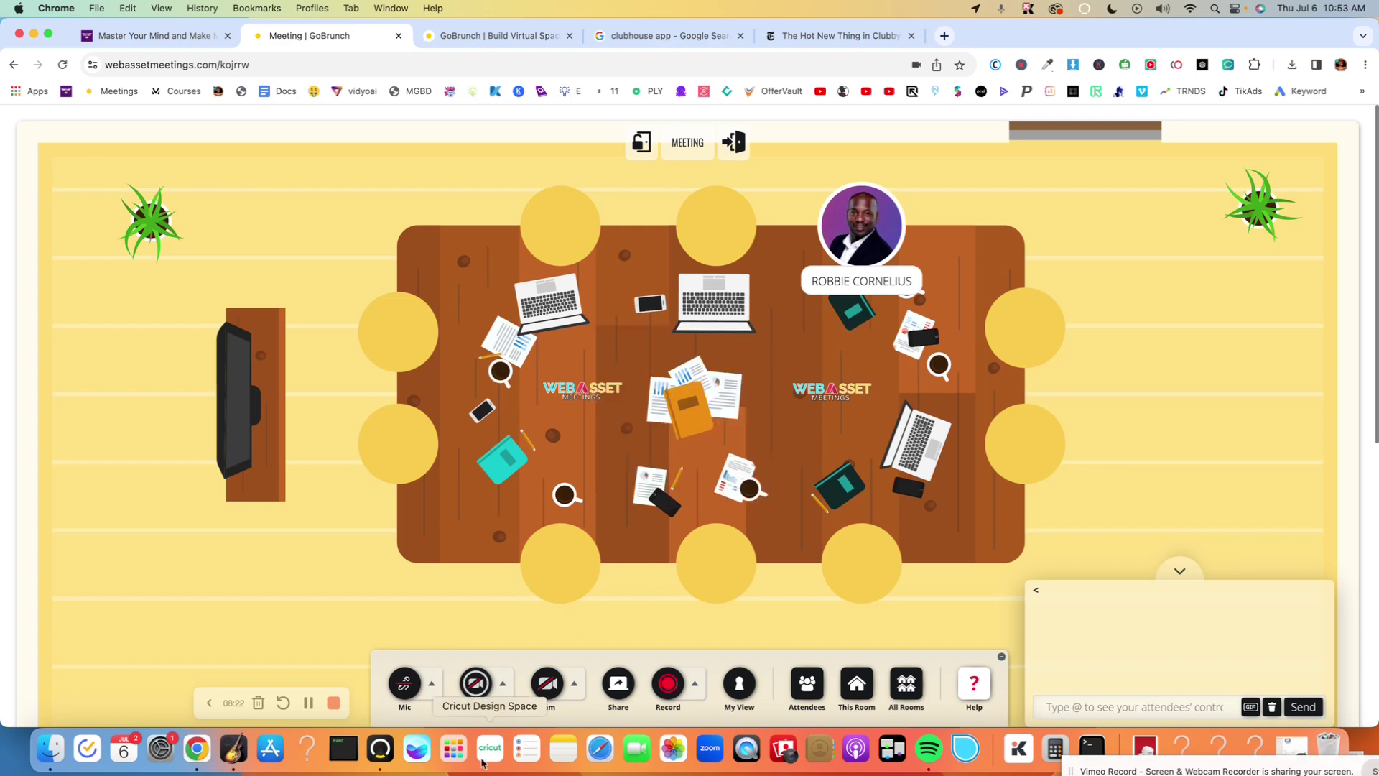
Step: Pick the entire screen as the screen-sharing source, cancel the share request and dismiss the blocking notice
{"action": "left_click", "coordinate": [619, 685]}
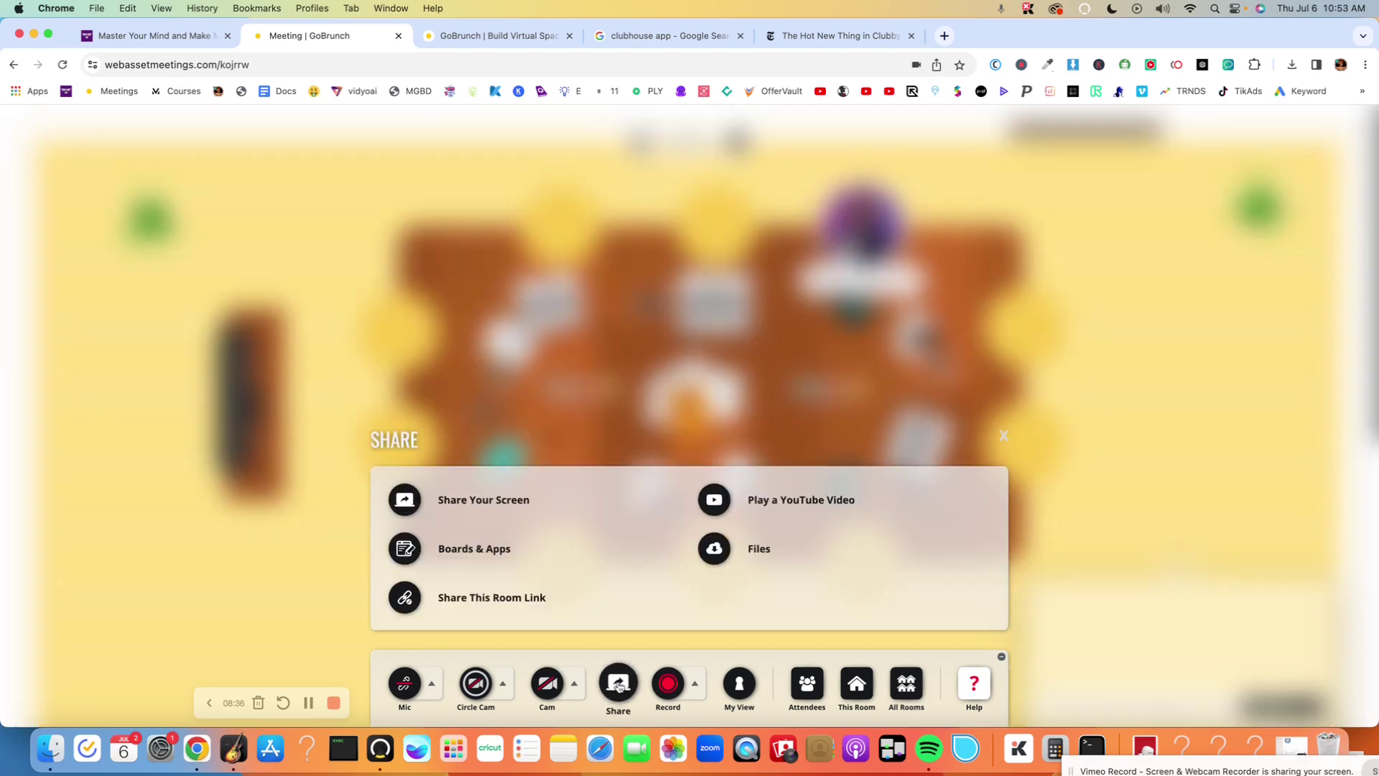
{"action": "left_click", "coordinate": [478, 507]}
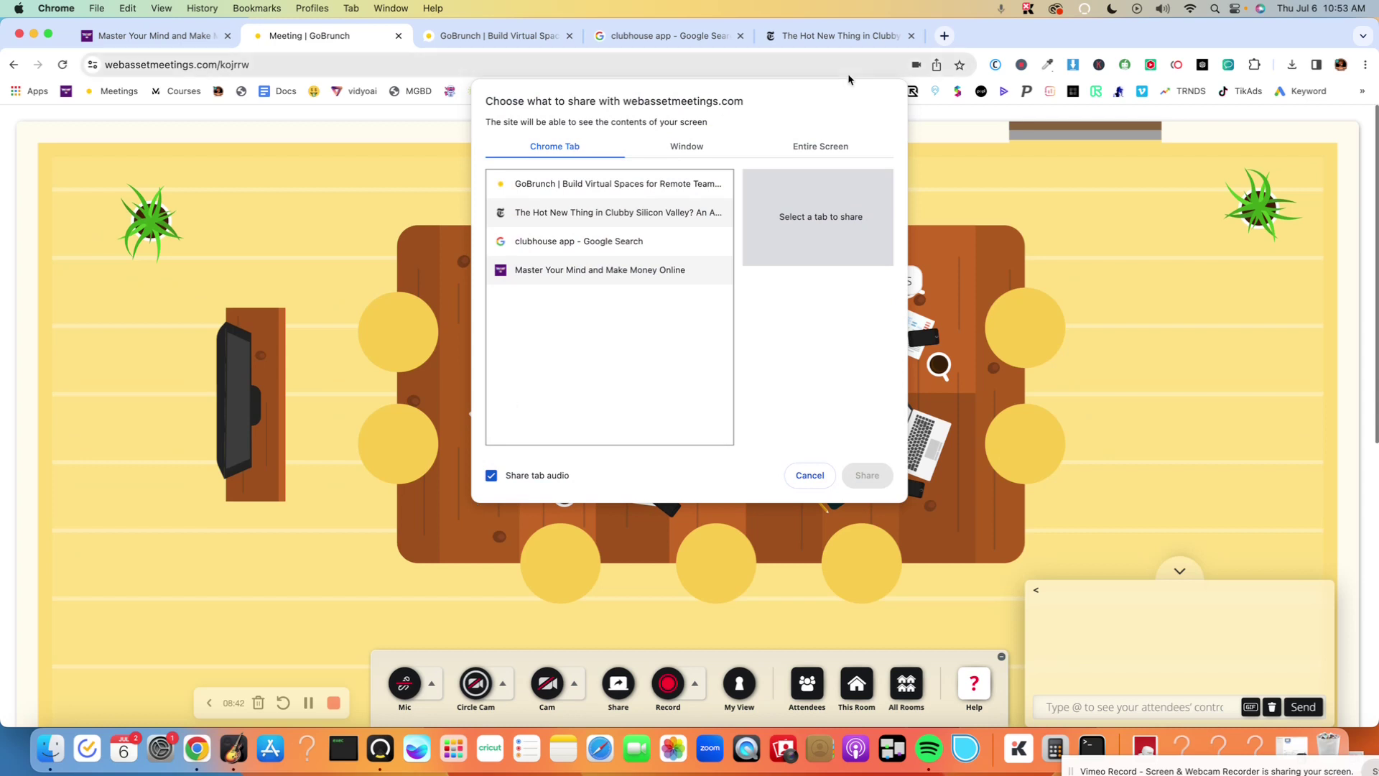
{"action": "left_click", "coordinate": [840, 148]}
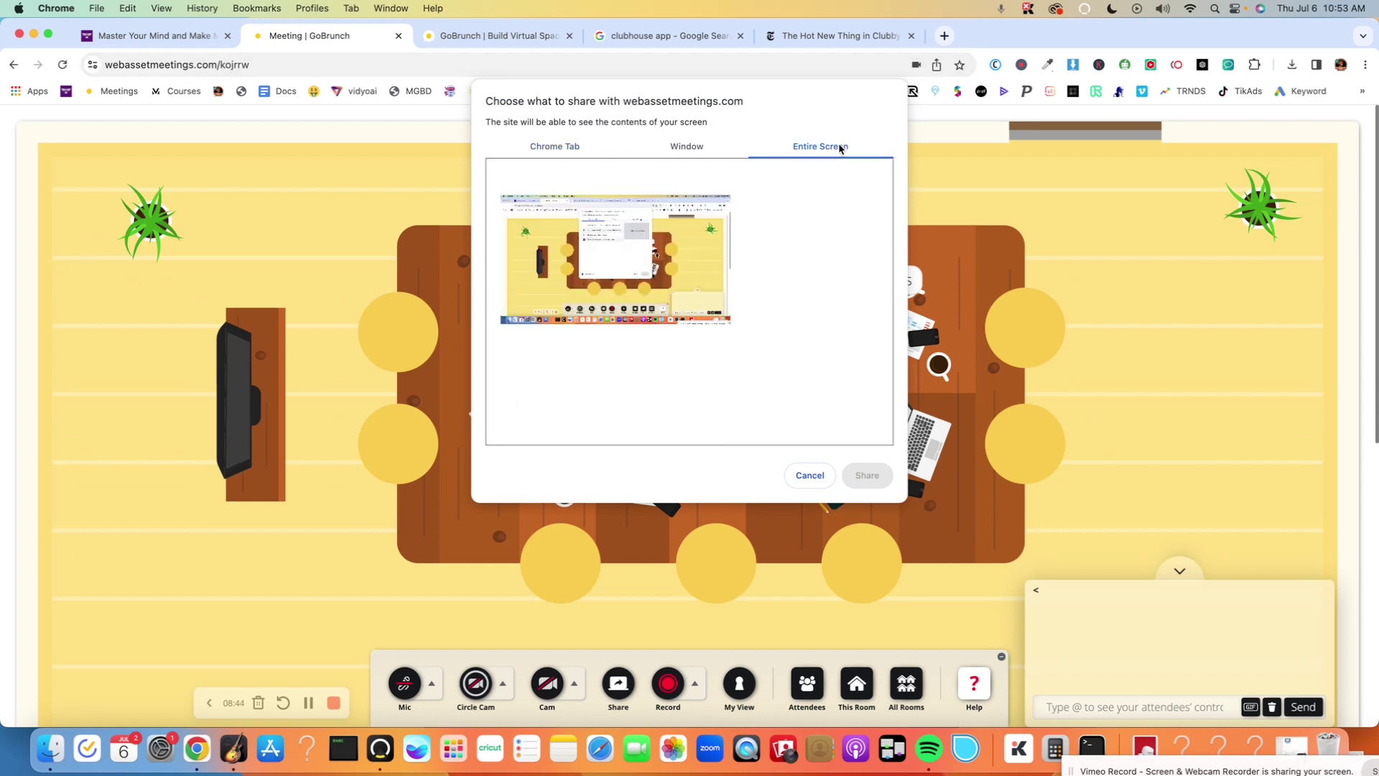
{"action": "left_click", "coordinate": [665, 254]}
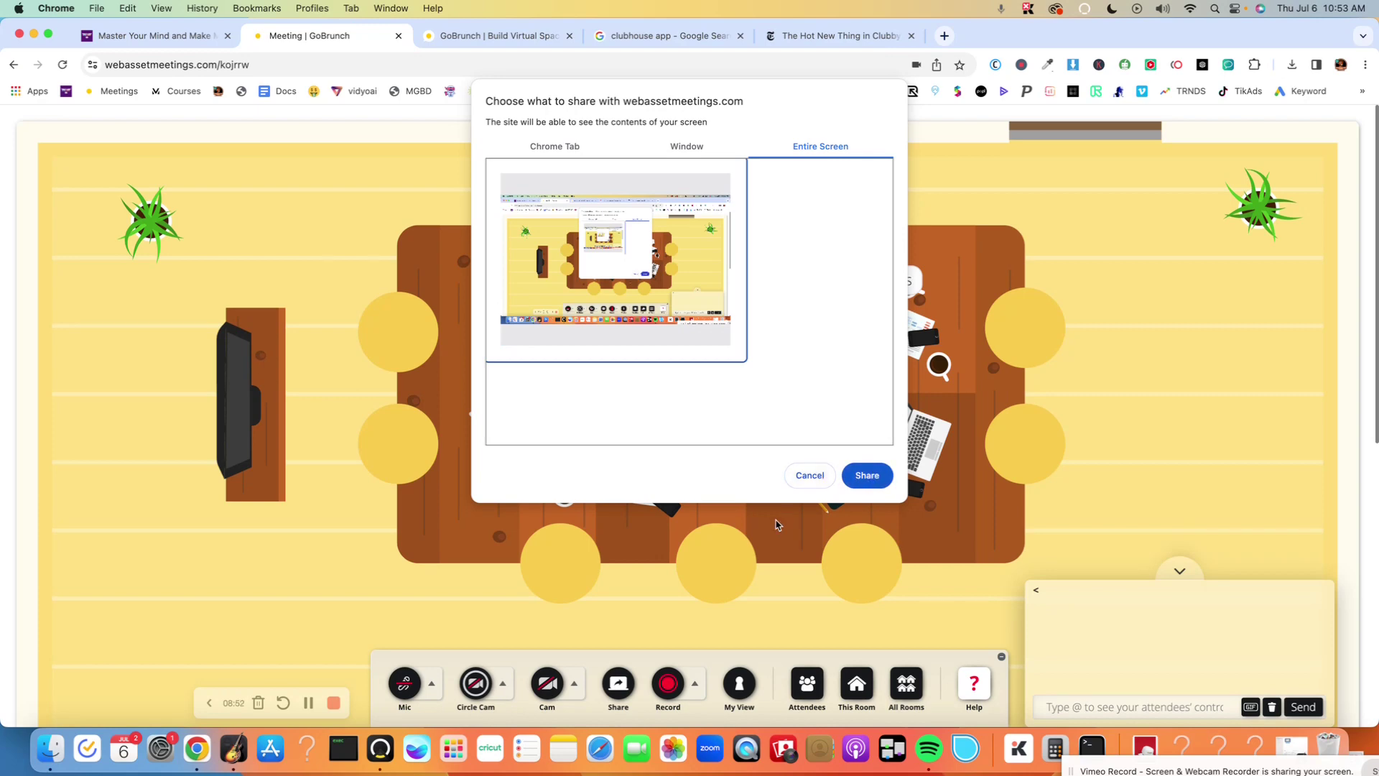
{"action": "left_click", "coordinate": [809, 475]}
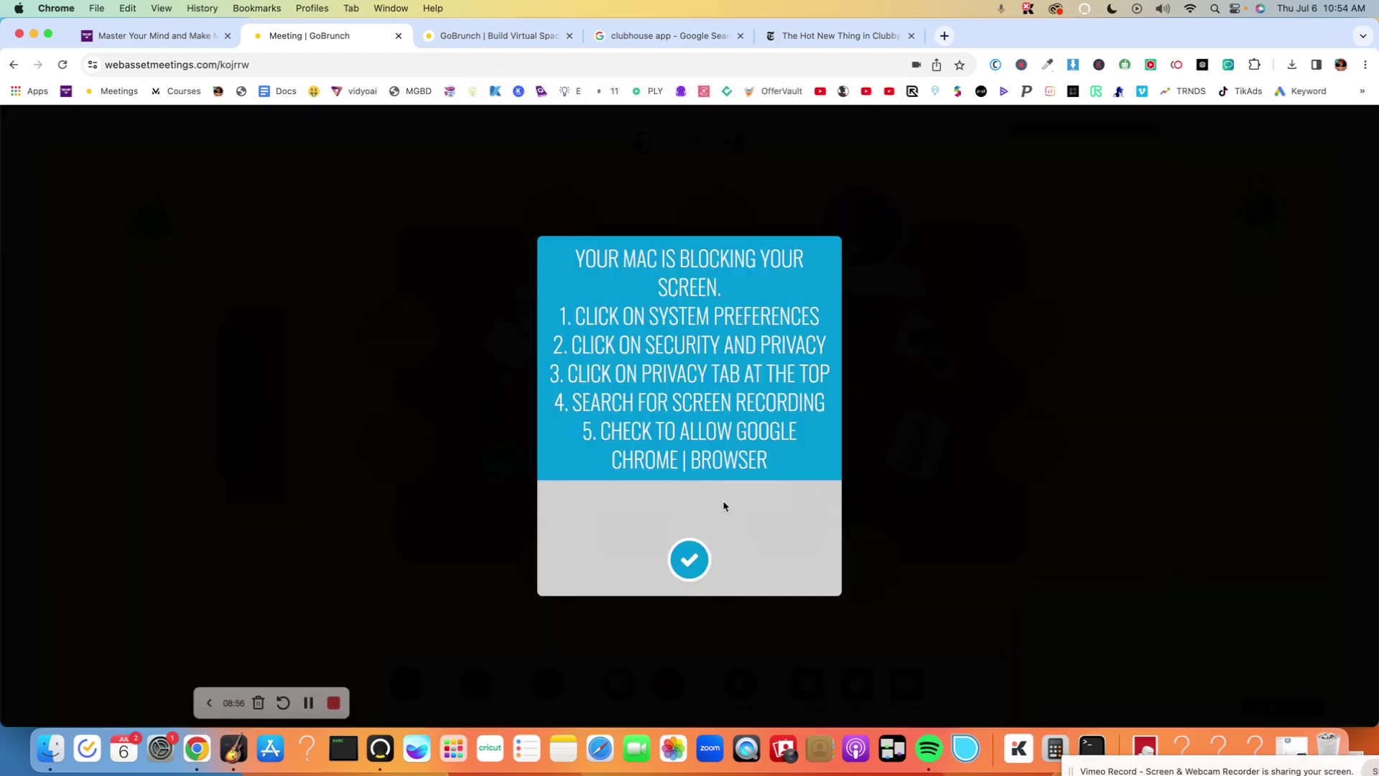
{"action": "left_click", "coordinate": [689, 559]}
Step: Look over the meeting's share options and open the dialog for playing a YouTube video
{"action": "left_click", "coordinate": [618, 684]}
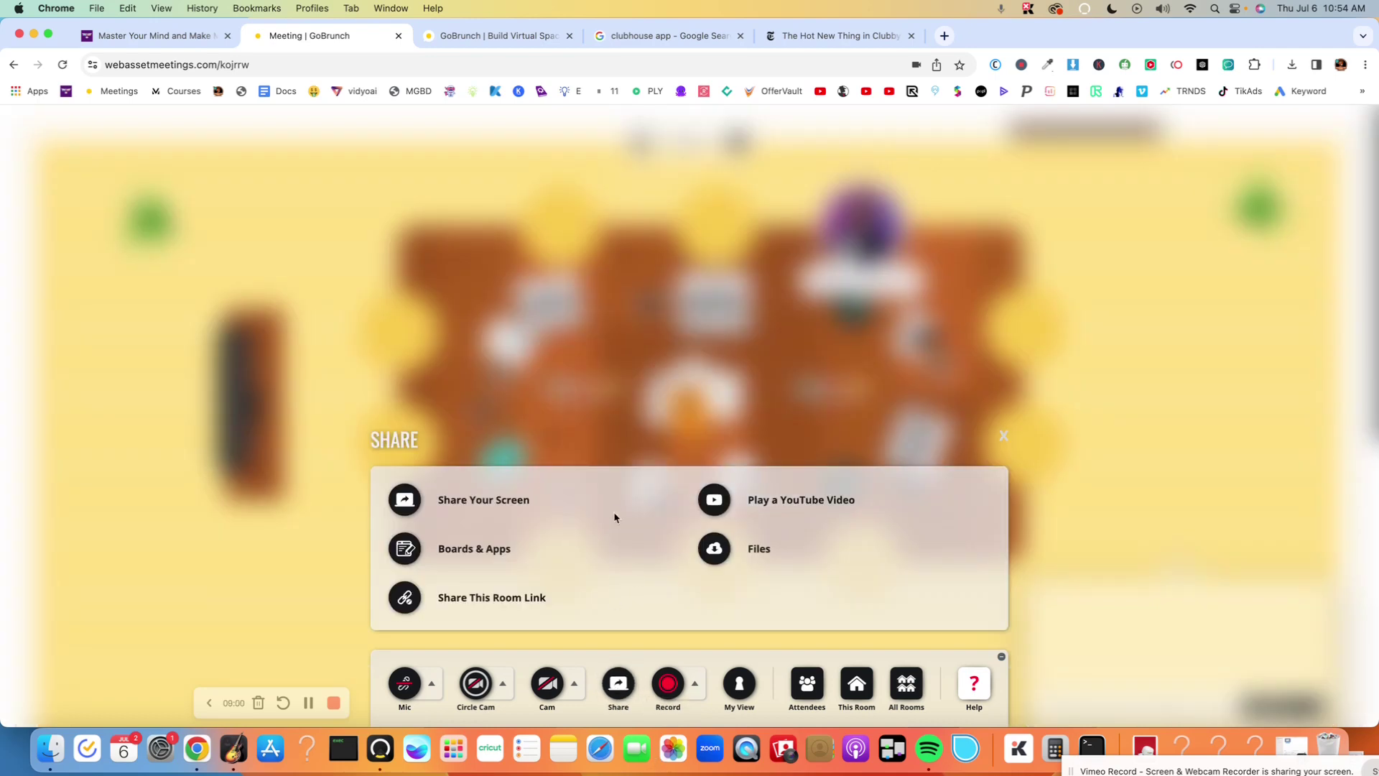
{"action": "mouse_move", "coordinate": [481, 546]}
{"action": "mouse_move", "coordinate": [819, 501]}
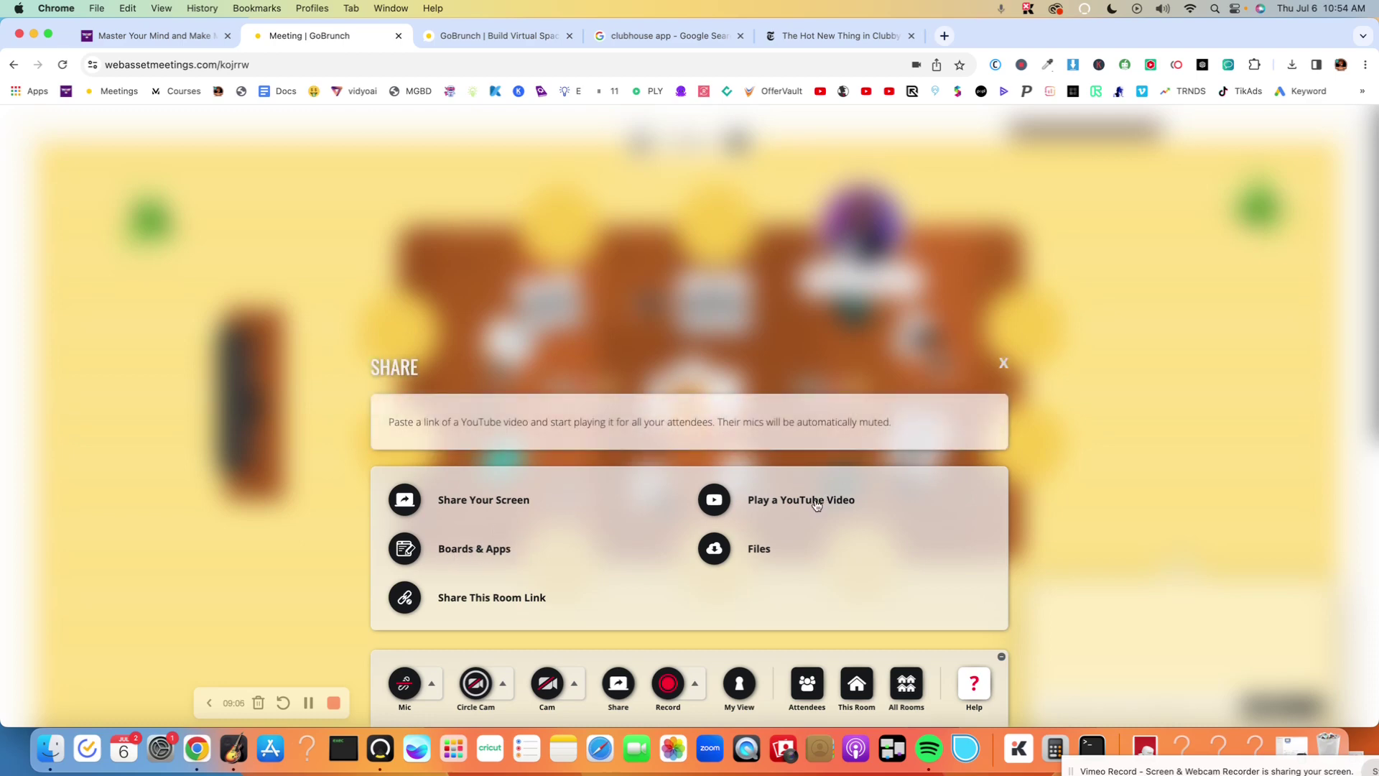
{"action": "left_click", "coordinate": [816, 503]}
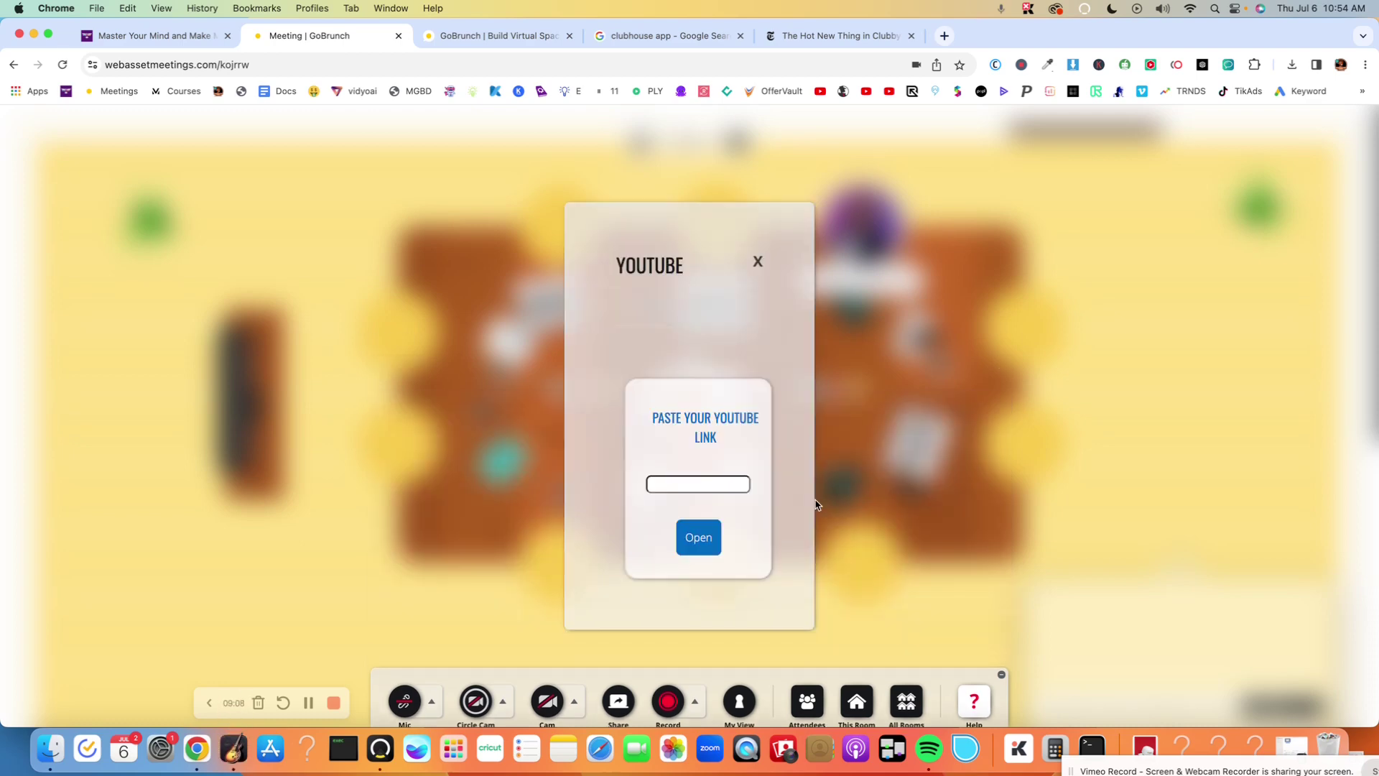
Step: Load YouTube in a new browser tab and open the video about 13 businesses with 0 employees
{"action": "left_click", "coordinate": [944, 36]}
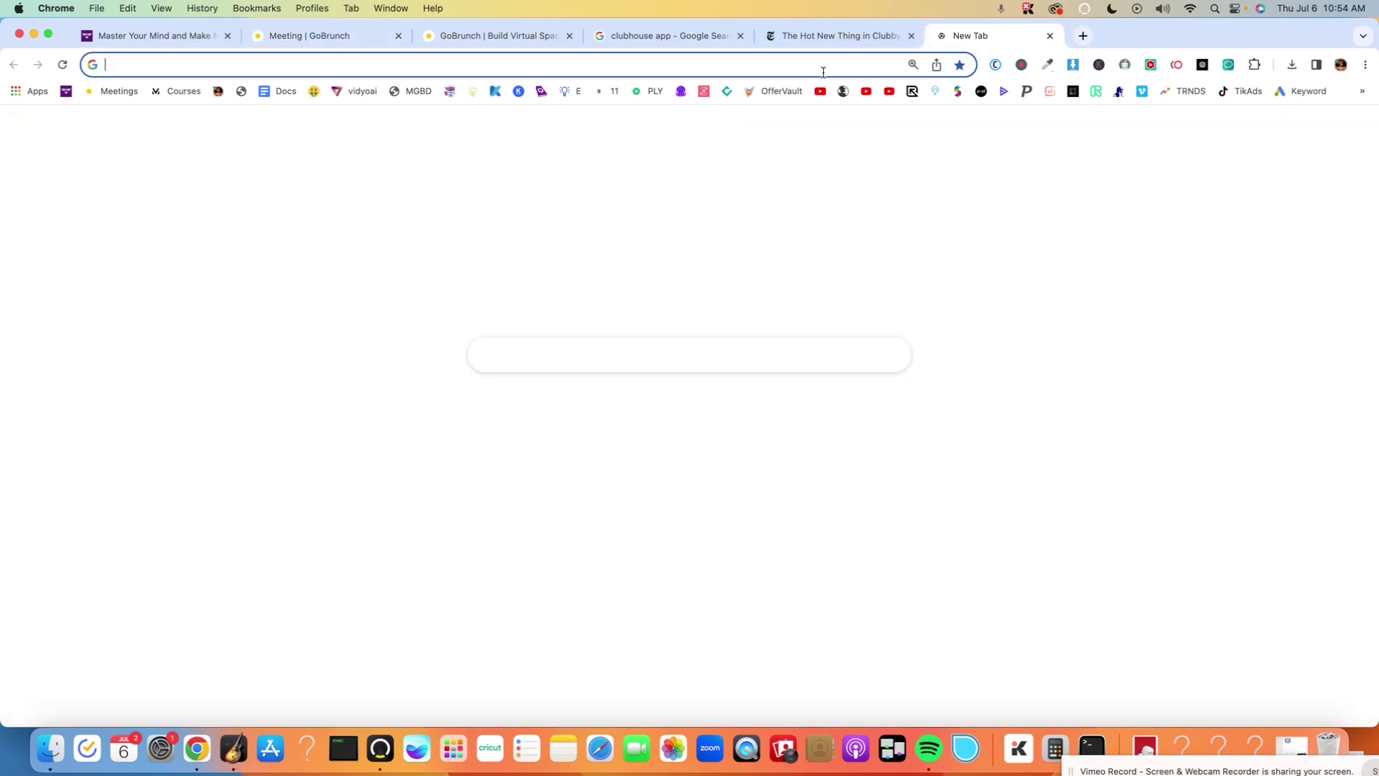
{"action": "left_click", "coordinate": [794, 66]}
{"action": "type", "text": "you"}
{"action": "key", "text": "Return"}
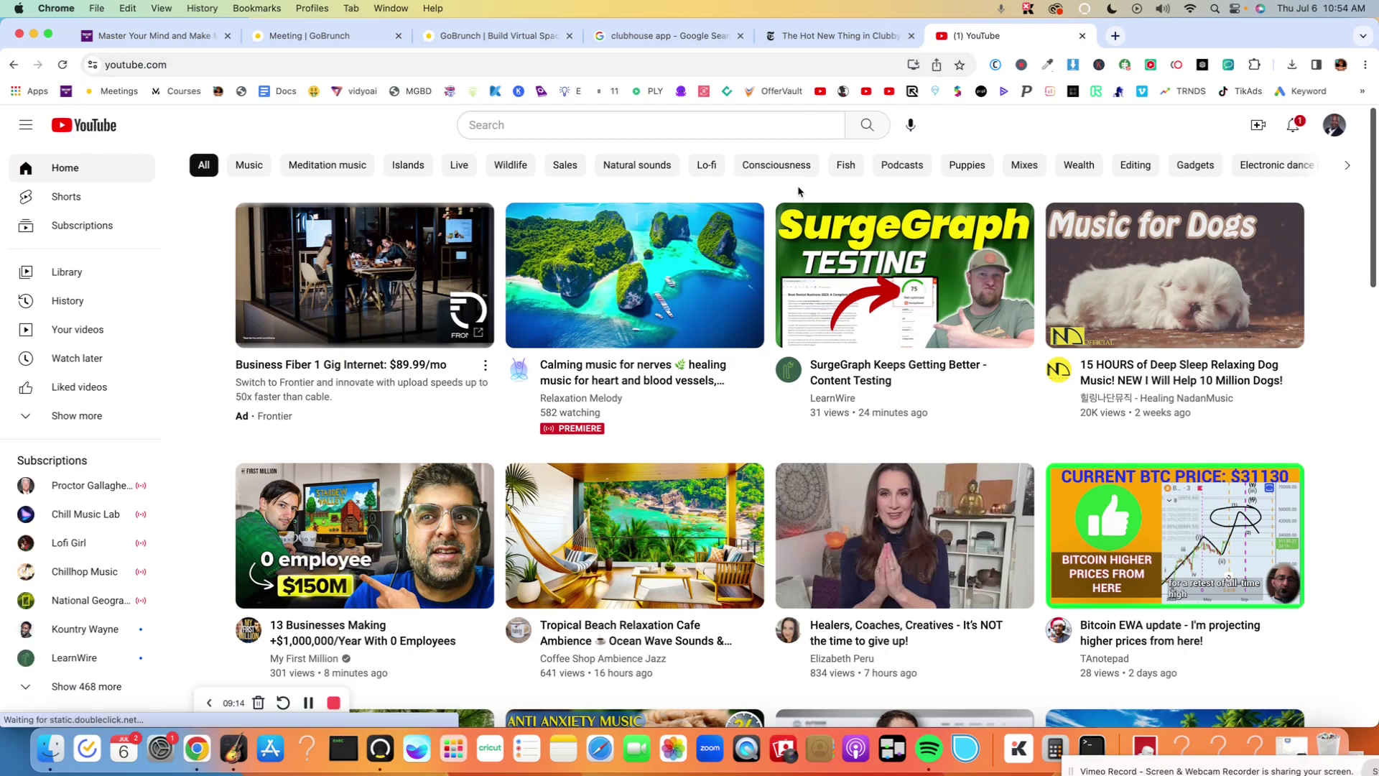
{"action": "left_click", "coordinate": [353, 512]}
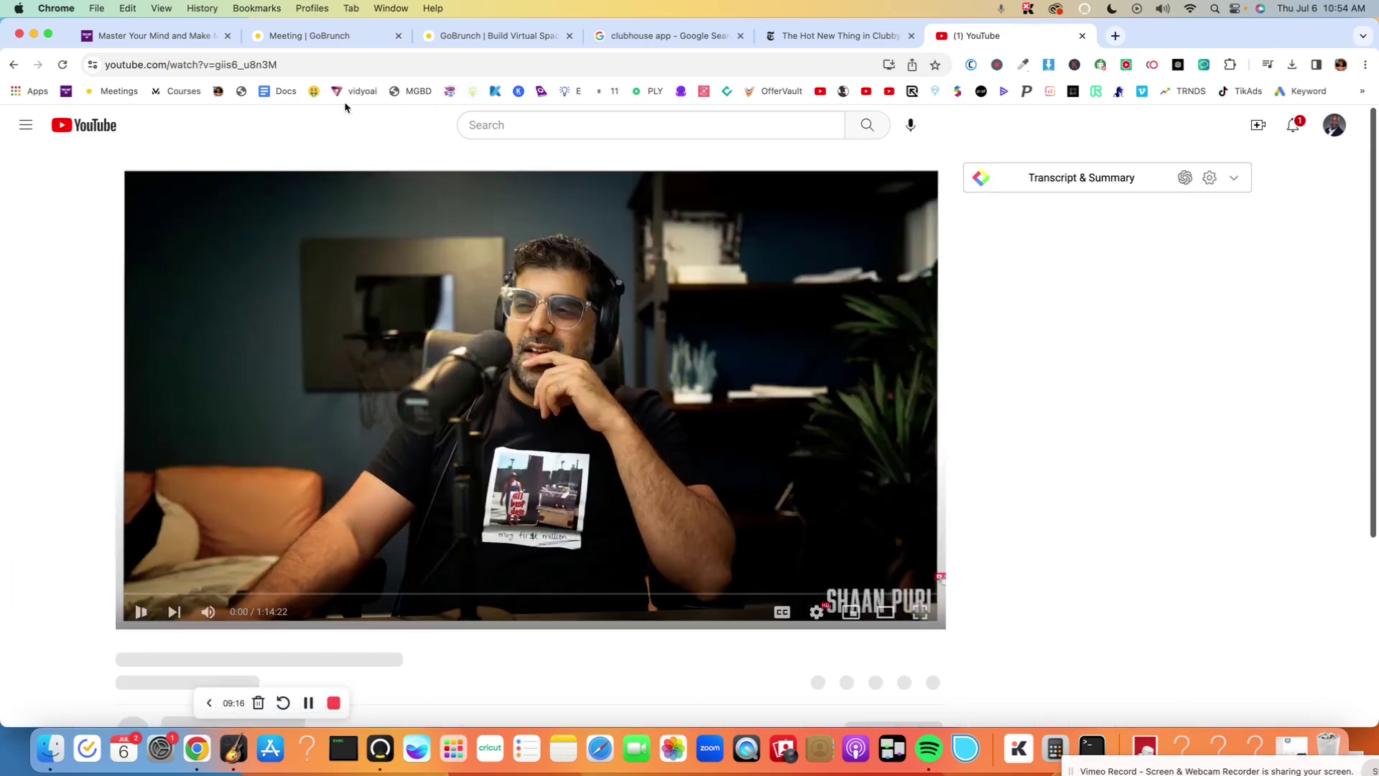
Step: Pause the YouTube video and copy its web address
{"action": "left_click", "coordinate": [334, 70]}
{"action": "left_click", "coordinate": [141, 611]}
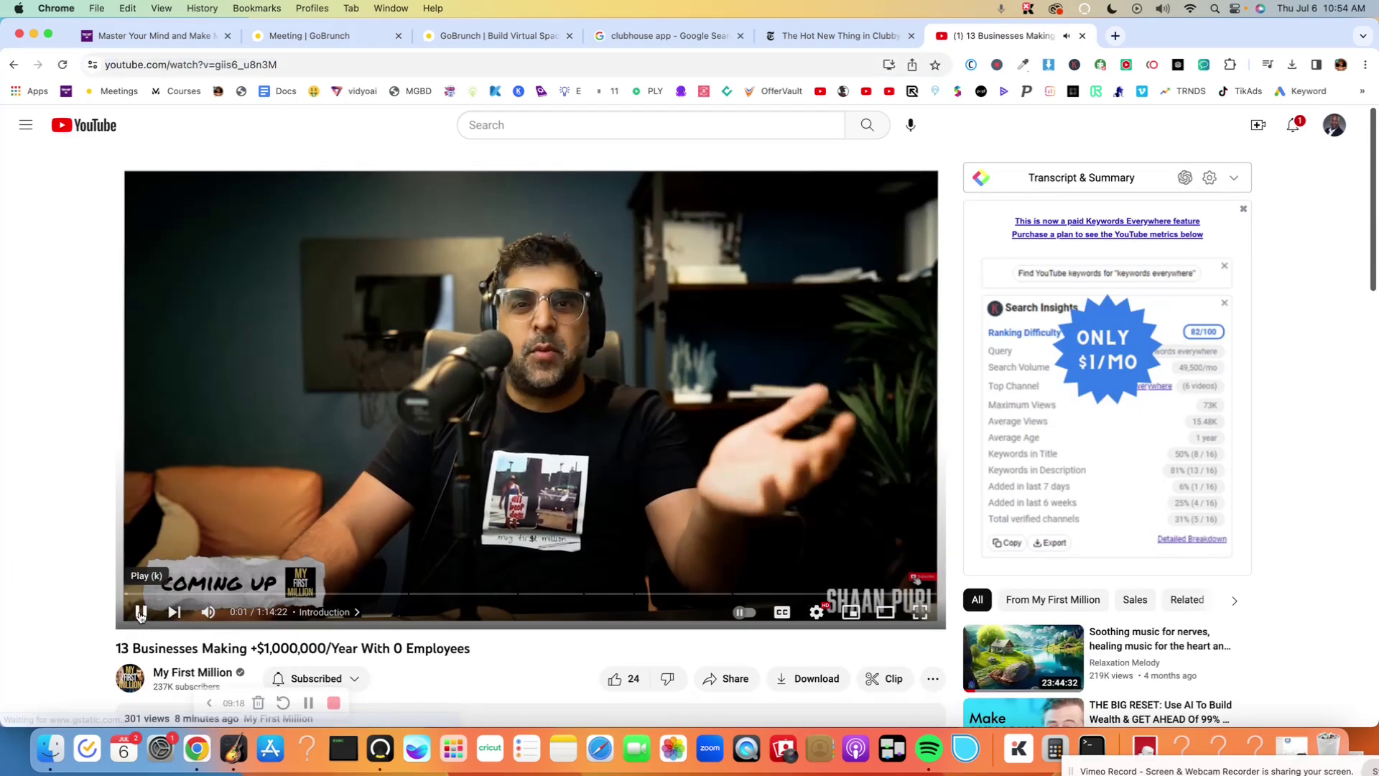
{"action": "left_click", "coordinate": [214, 59]}
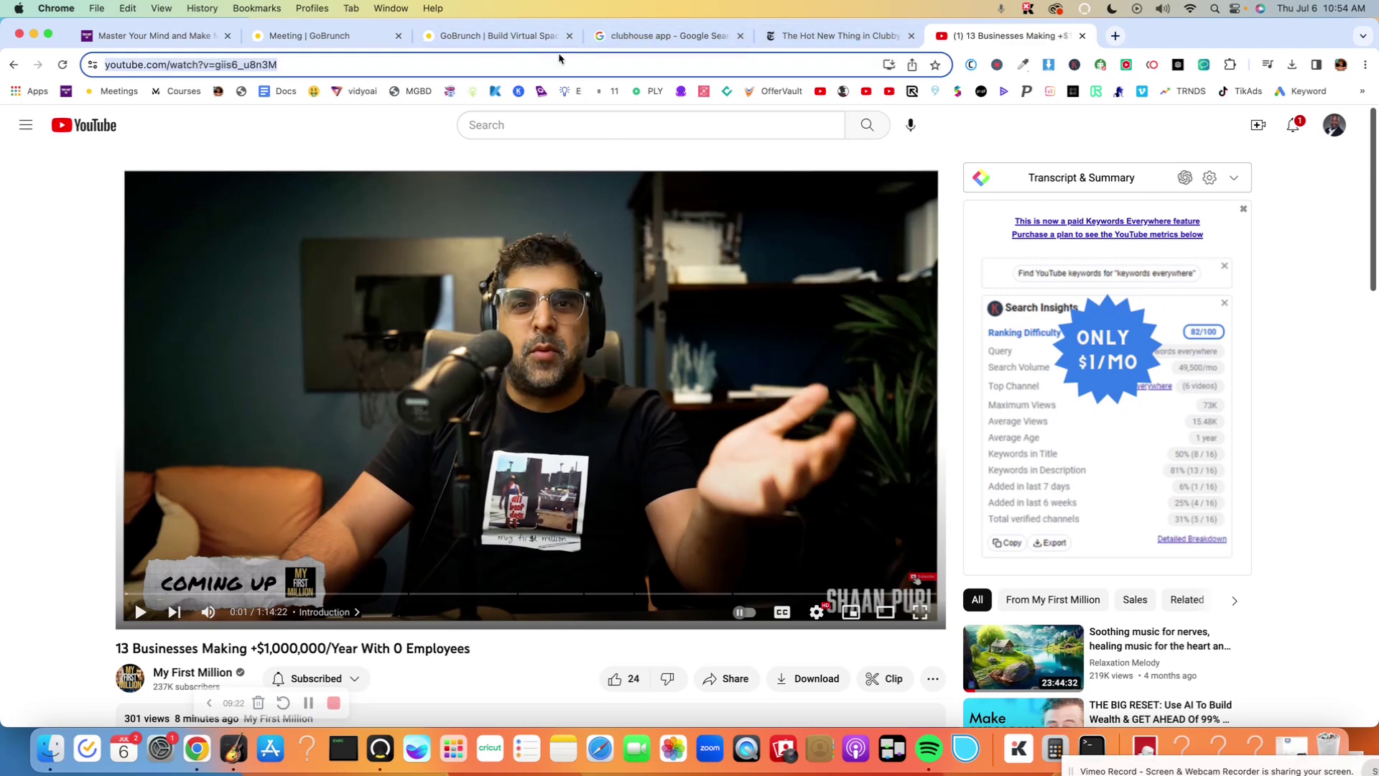
Step: Return to the meeting, paste the copied link into the YouTube dialog and open the video in the room
{"action": "left_click", "coordinate": [354, 35]}
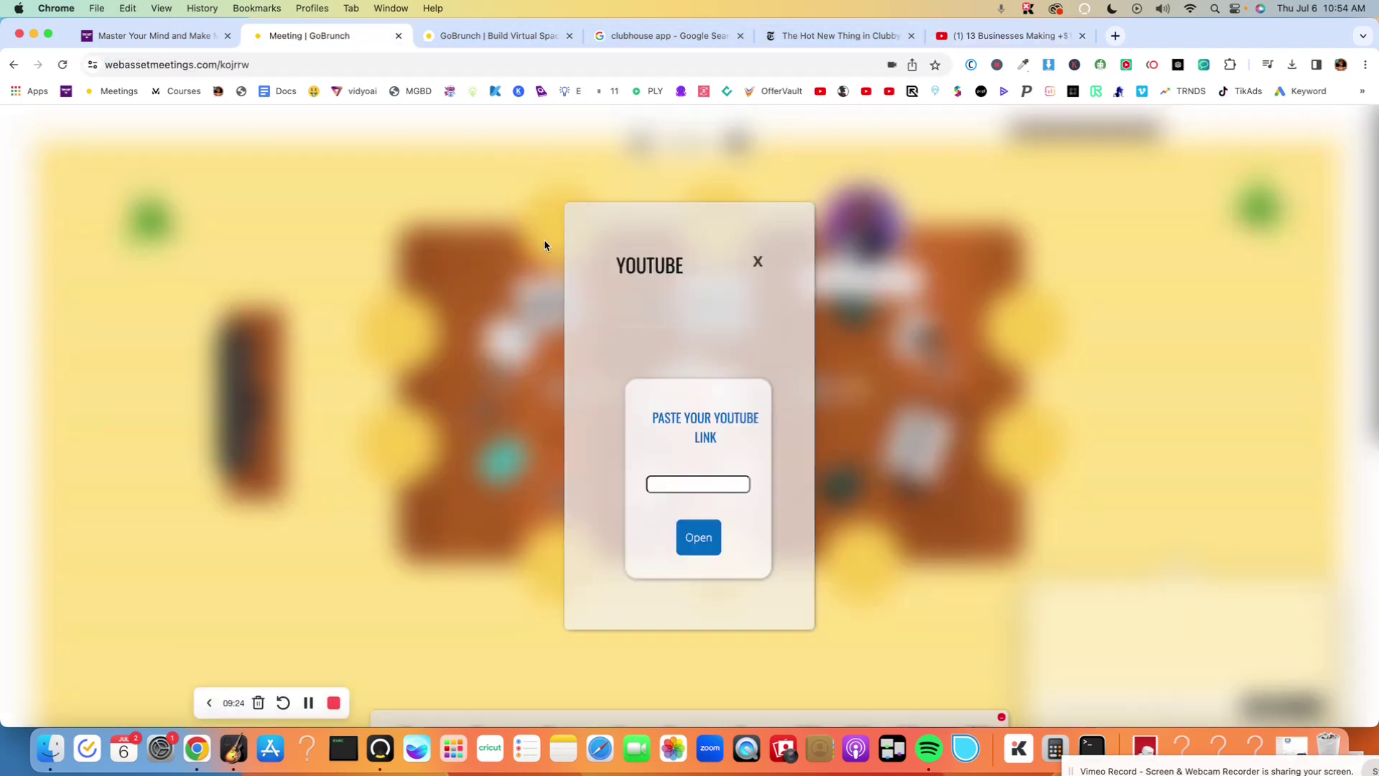
{"action": "left_click", "coordinate": [659, 484]}
{"action": "key", "text": "super+v"}
{"action": "left_click", "coordinate": [692, 535]}
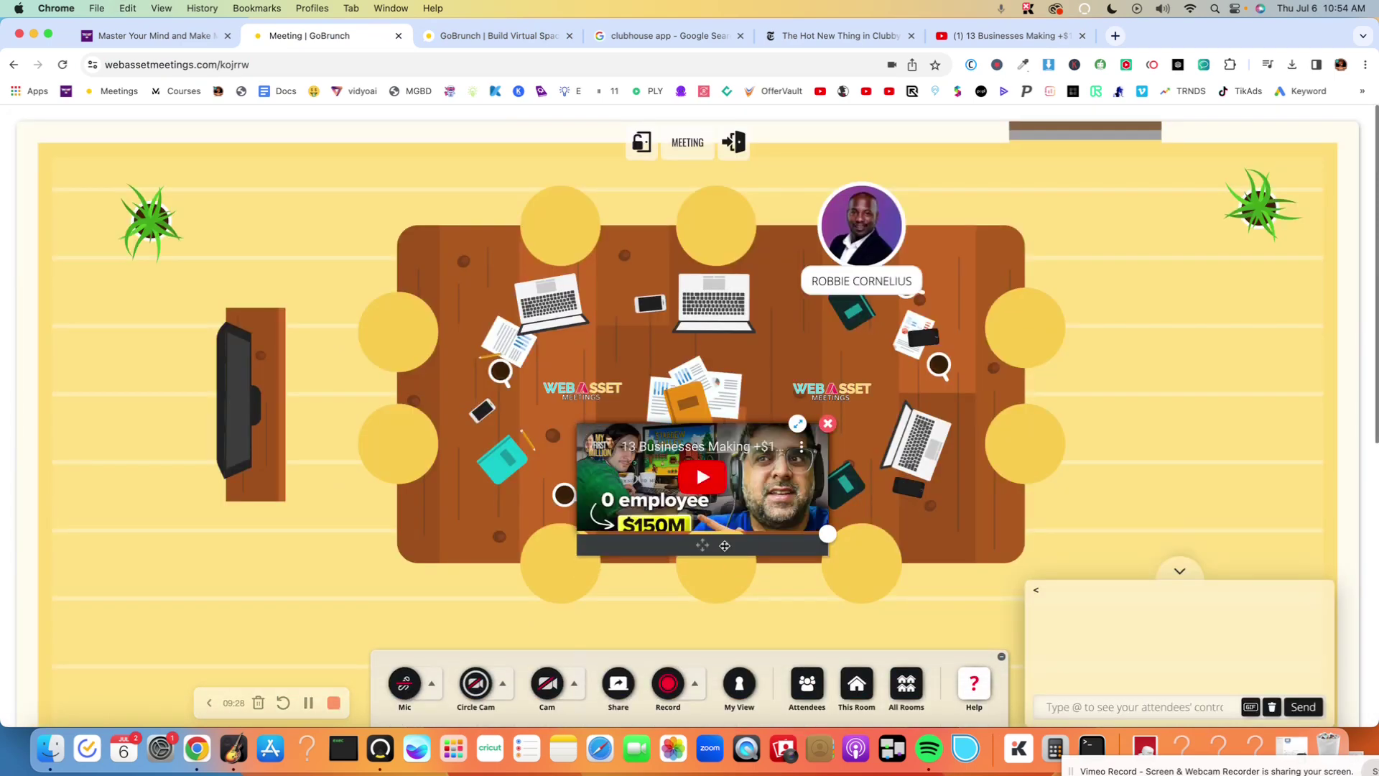
Step: Enlarge the shared video player over the middle of the table, and play the video briefly before pausing it
{"action": "left_click_drag", "start_coordinate": [640, 561], "coordinate": [633, 455]}
{"action": "left_click_drag", "start_coordinate": [802, 443], "coordinate": [797, 500]}
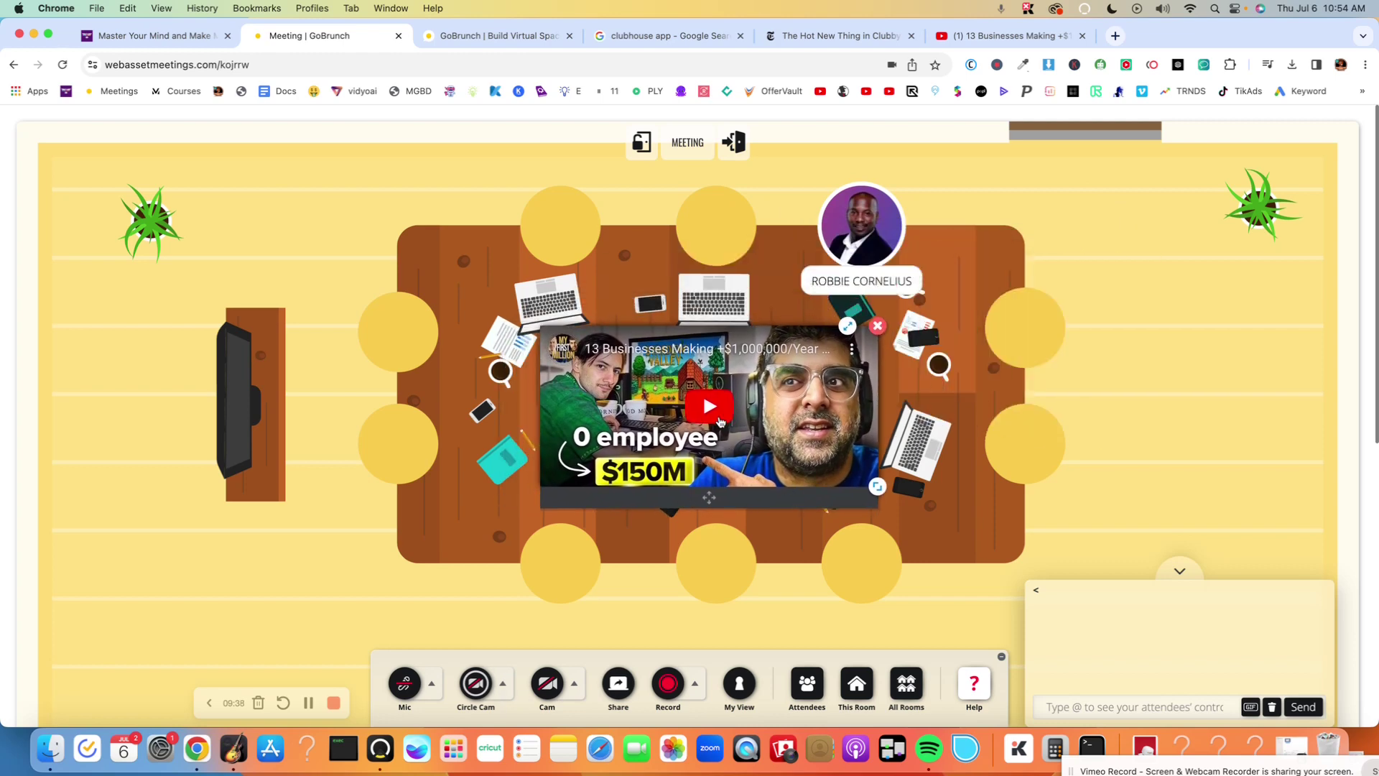
{"action": "left_click", "coordinate": [720, 421]}
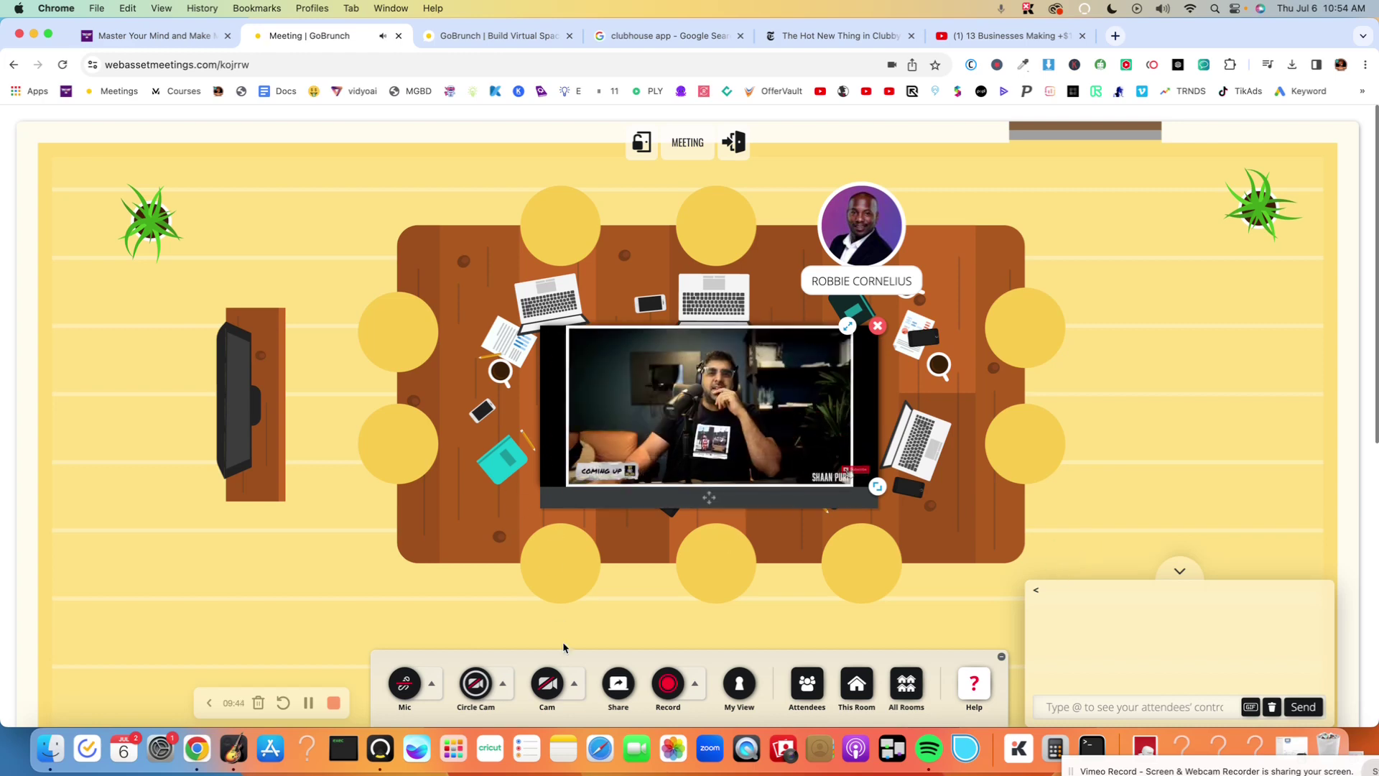
{"action": "left_click", "coordinate": [592, 474]}
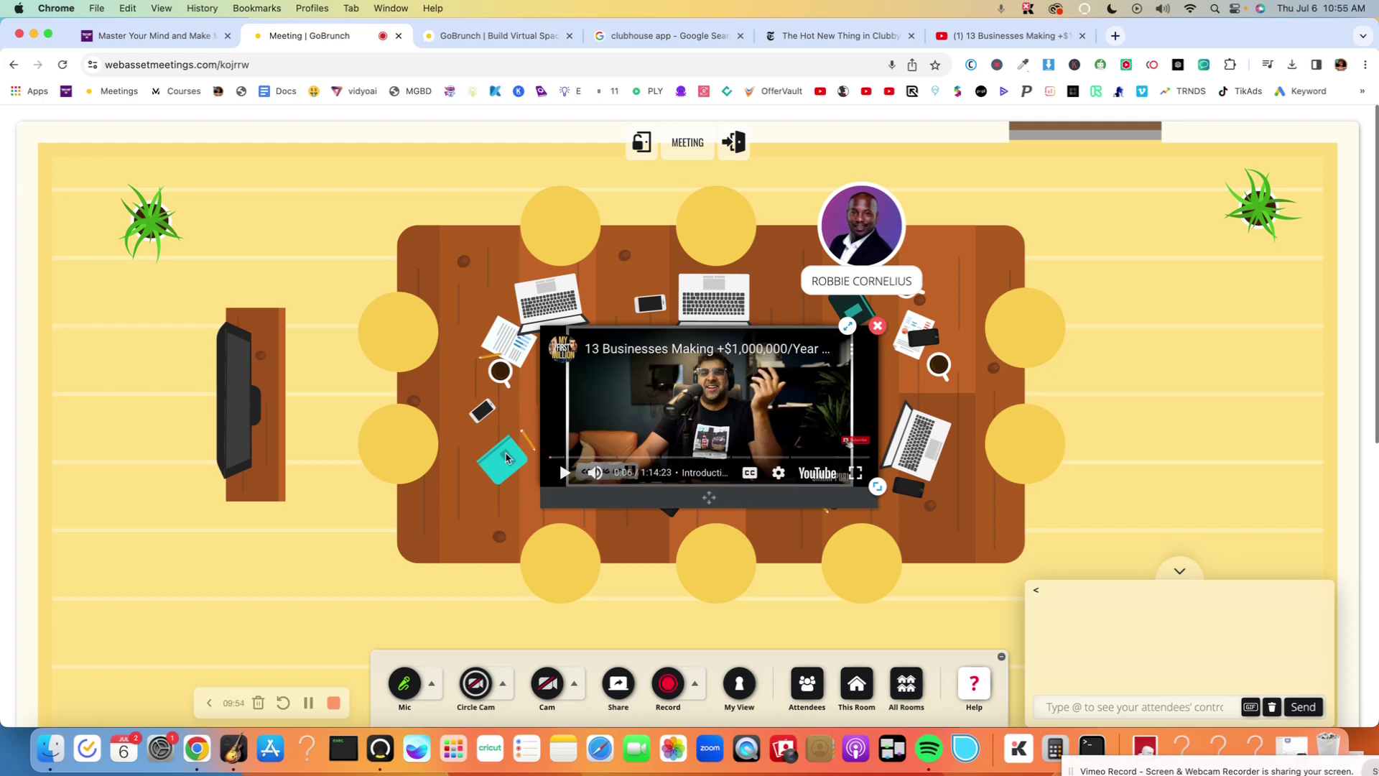
Step: Demonstrate resizing and moving the video player, ending with it enlarged over the table's centre and right part
{"action": "scroll", "coordinate": [495, 456], "scroll_direction": "down", "scroll_amount": 1}
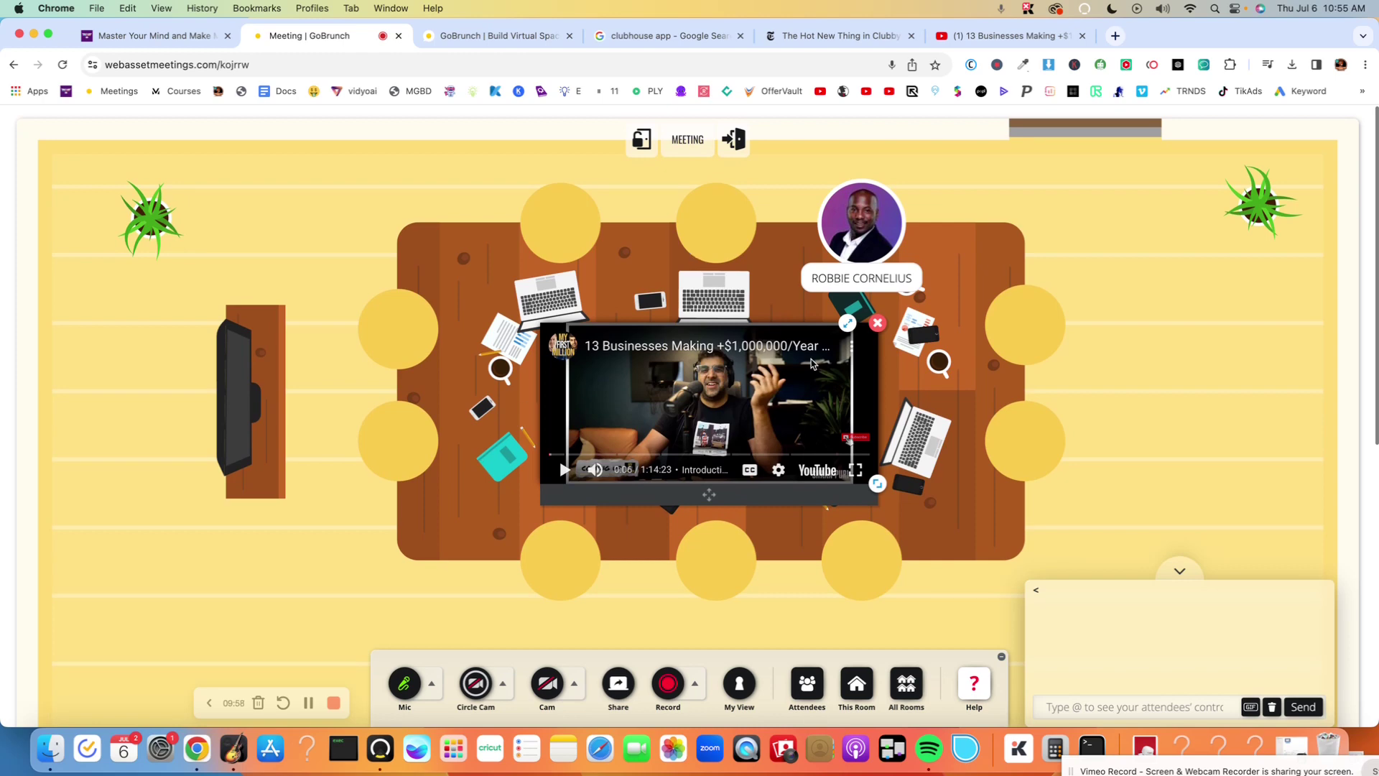
{"action": "left_click_drag", "start_coordinate": [878, 484], "coordinate": [985, 535]}
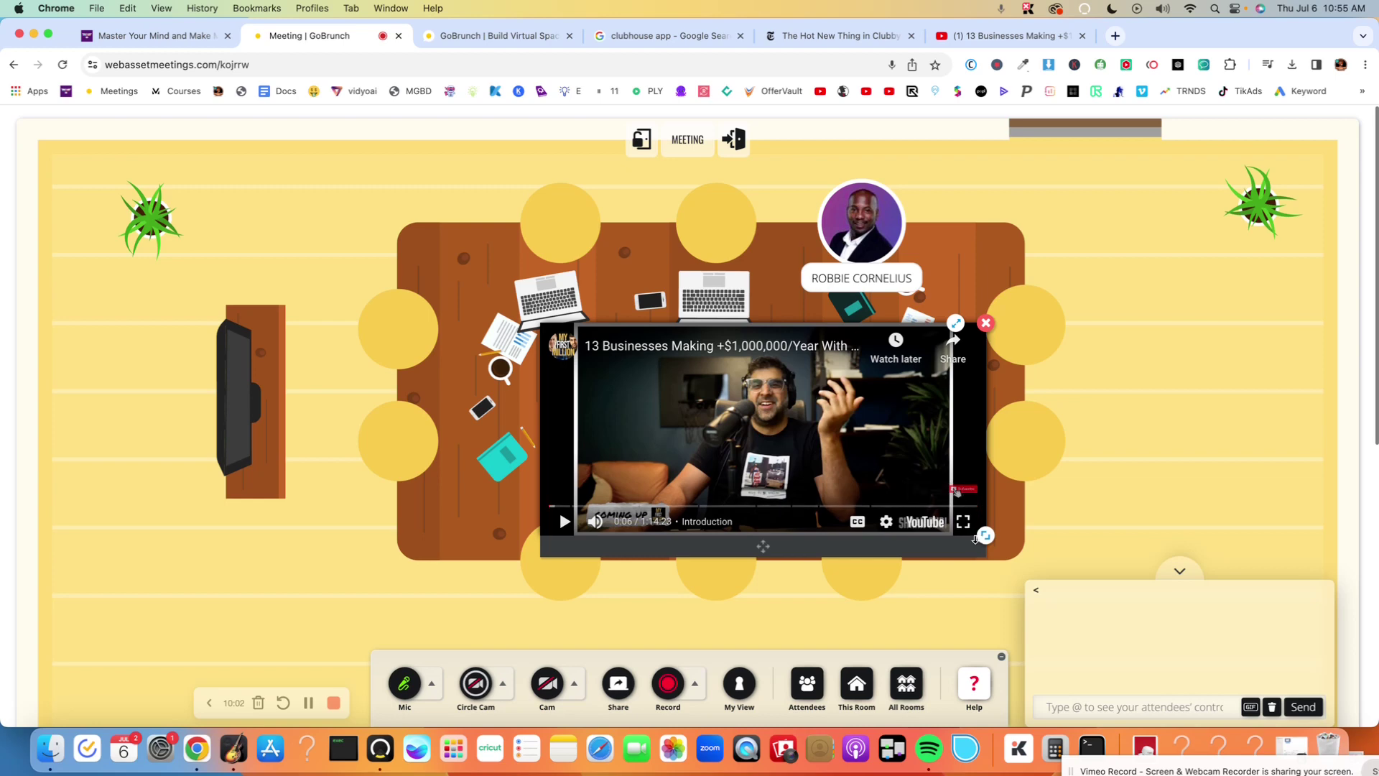
{"action": "left_click_drag", "start_coordinate": [990, 539], "coordinate": [909, 499]}
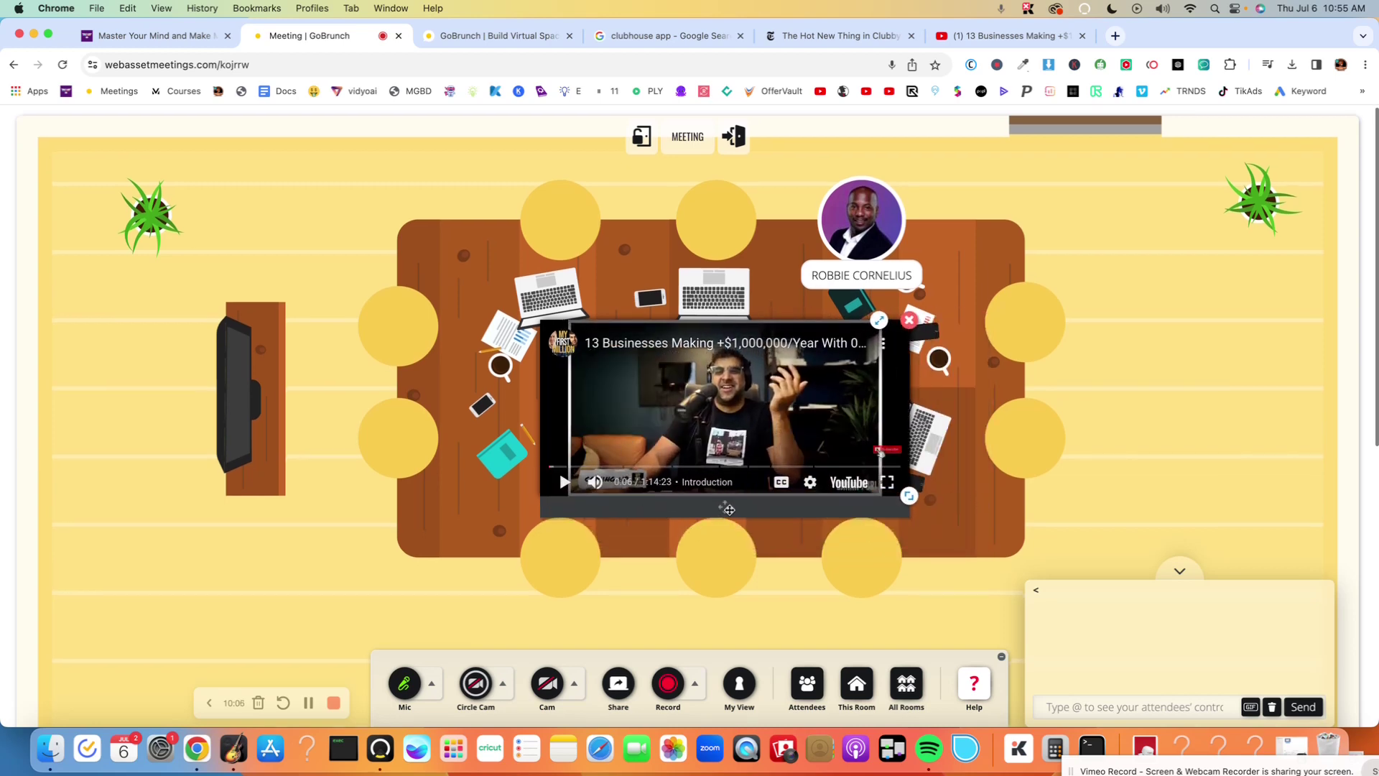
{"action": "left_click_drag", "start_coordinate": [724, 510], "coordinate": [753, 477]}
{"action": "left_click_drag", "start_coordinate": [689, 473], "coordinate": [701, 467]}
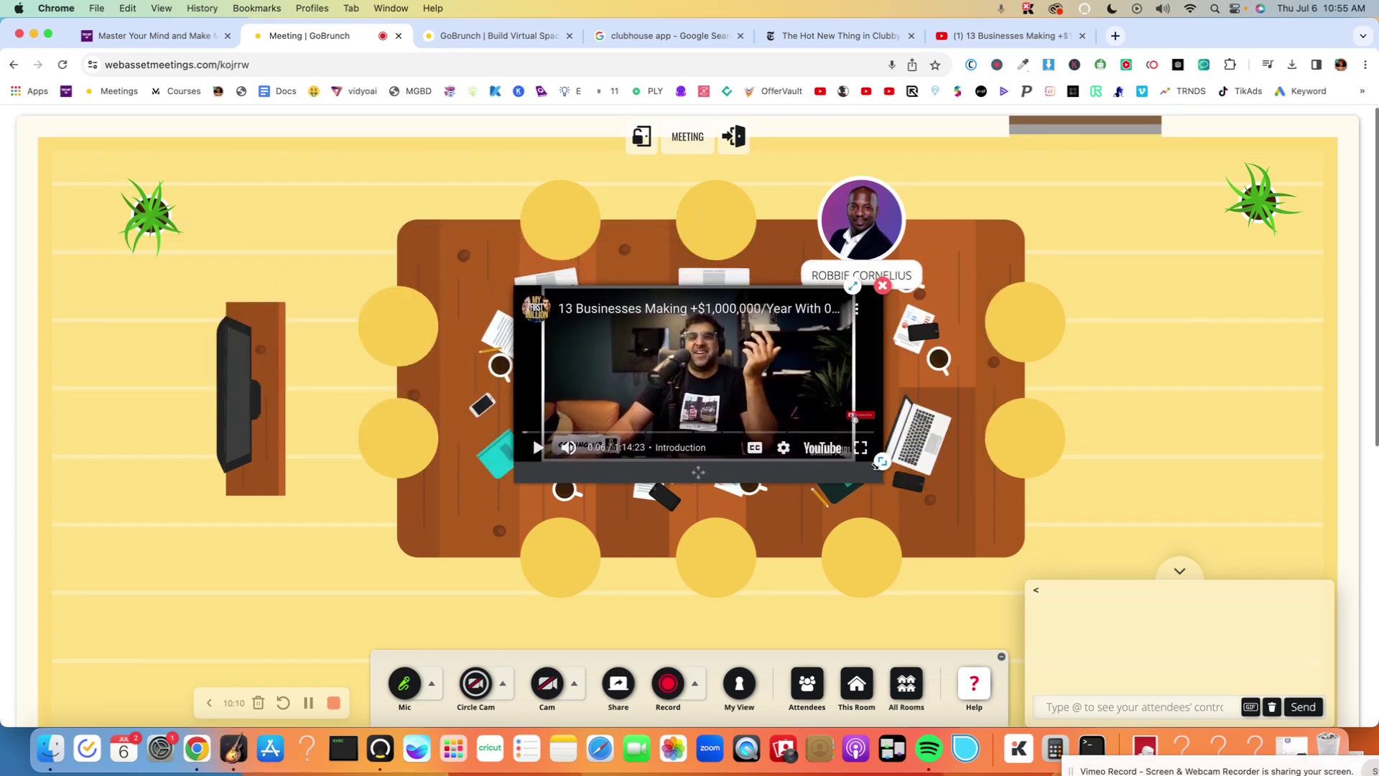
{"action": "left_click_drag", "start_coordinate": [681, 417], "coordinate": [681, 407]}
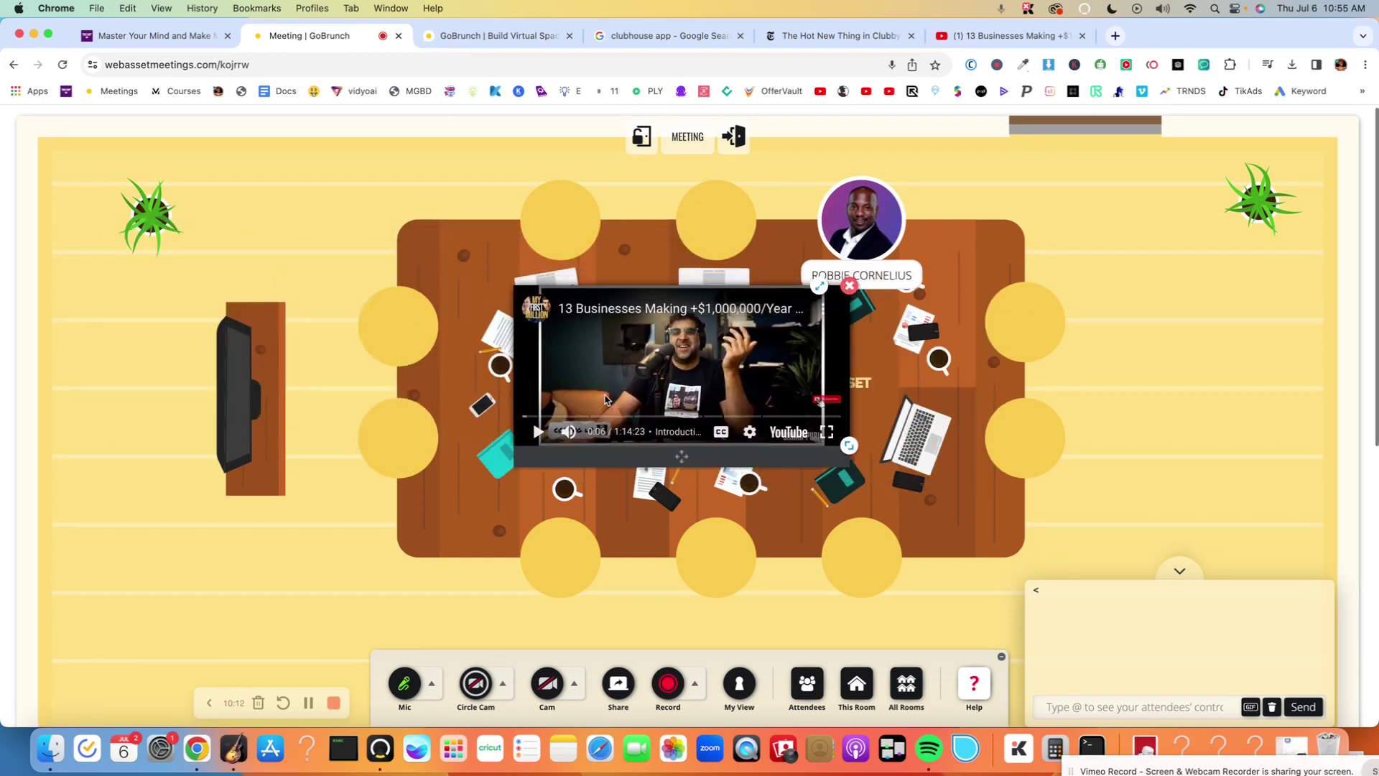
{"action": "left_click_drag", "start_coordinate": [849, 446], "coordinate": [1023, 529]}
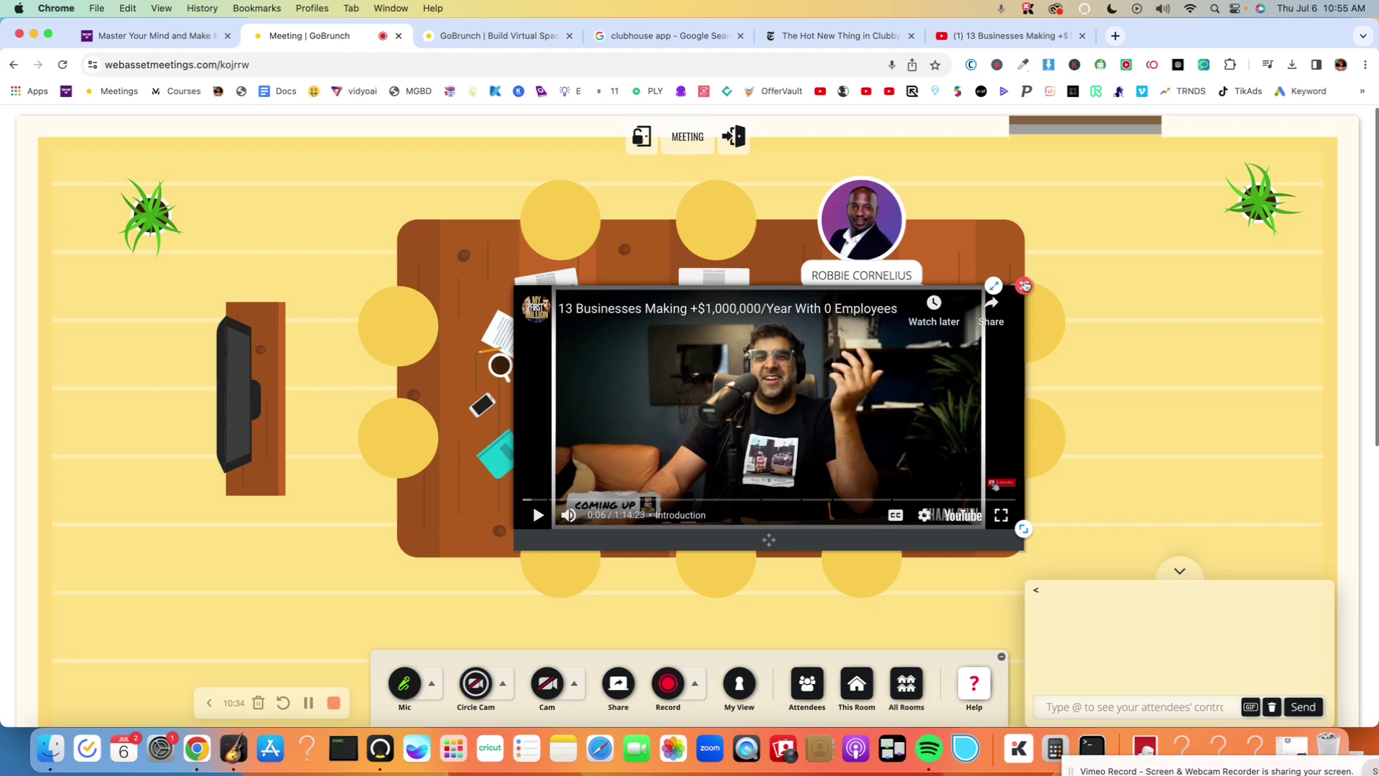
Step: Close the shared video player and reopen the meeting's share options
{"action": "left_click", "coordinate": [1025, 286]}
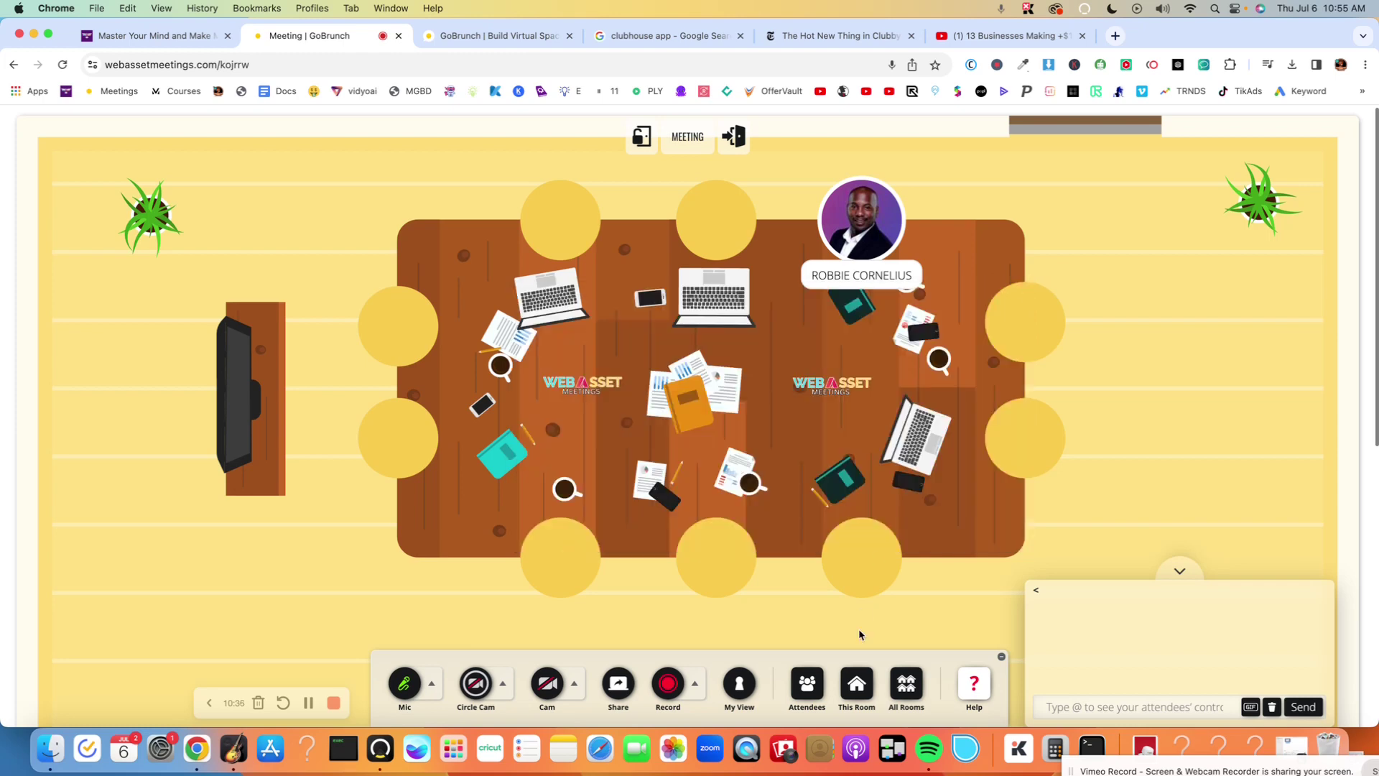
{"action": "left_click", "coordinate": [619, 686]}
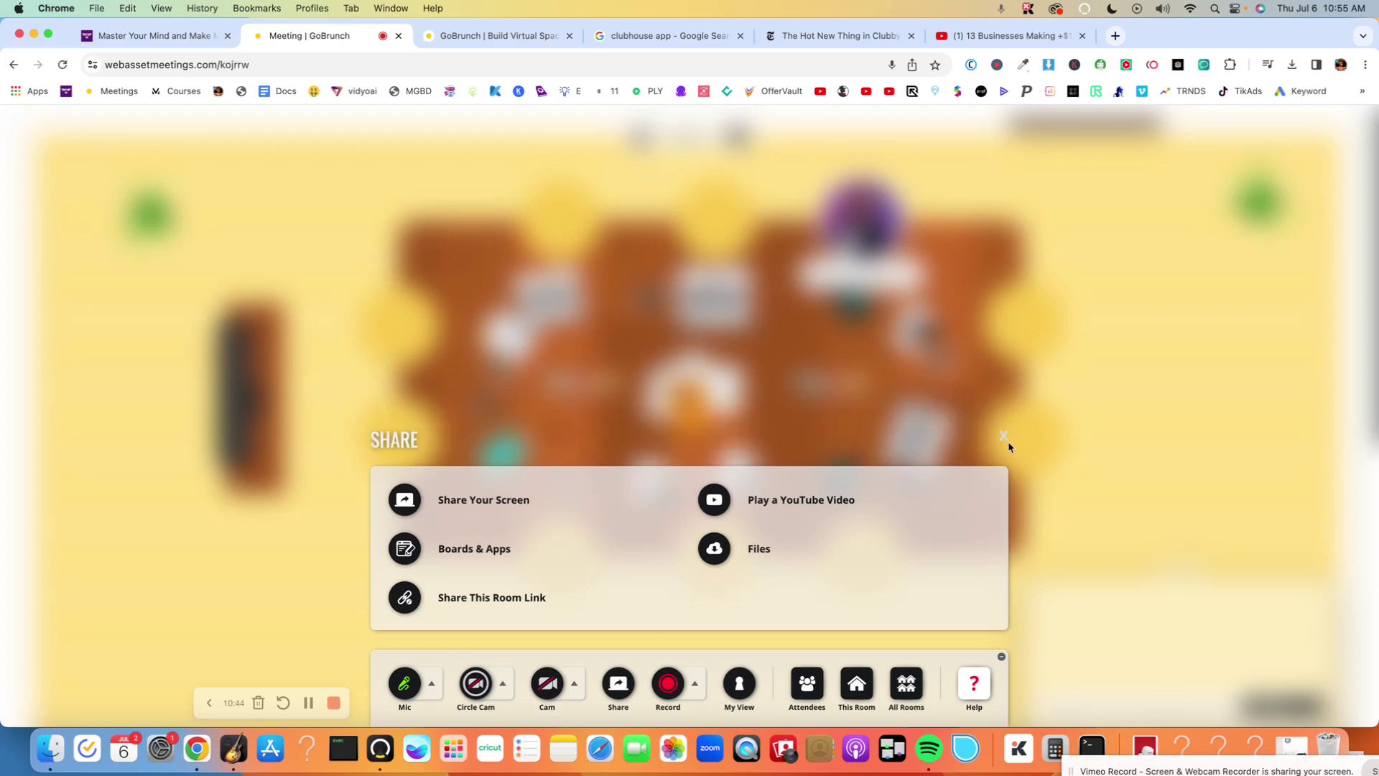
Step: Close the share options and select Dynamic Mode as the room view
{"action": "left_click", "coordinate": [1006, 441]}
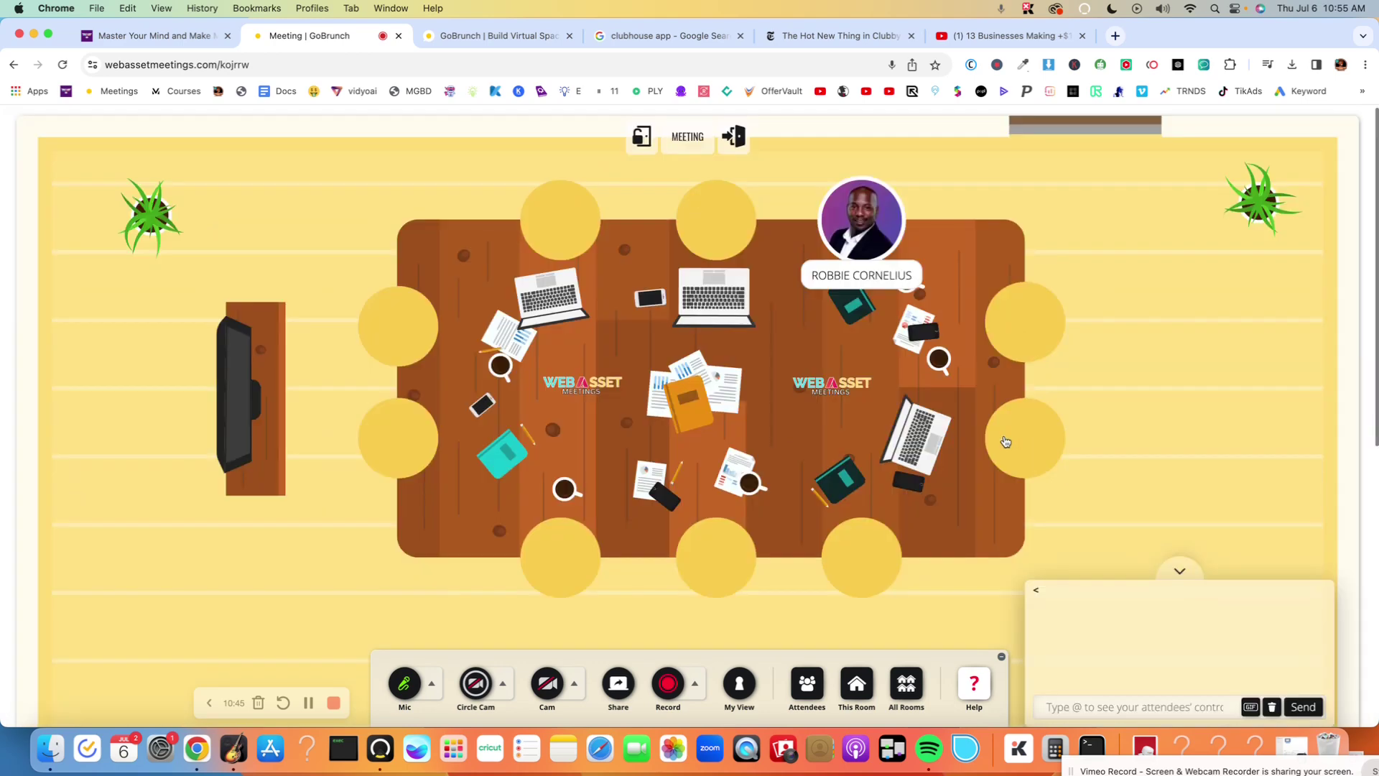
{"action": "left_click", "coordinate": [736, 694]}
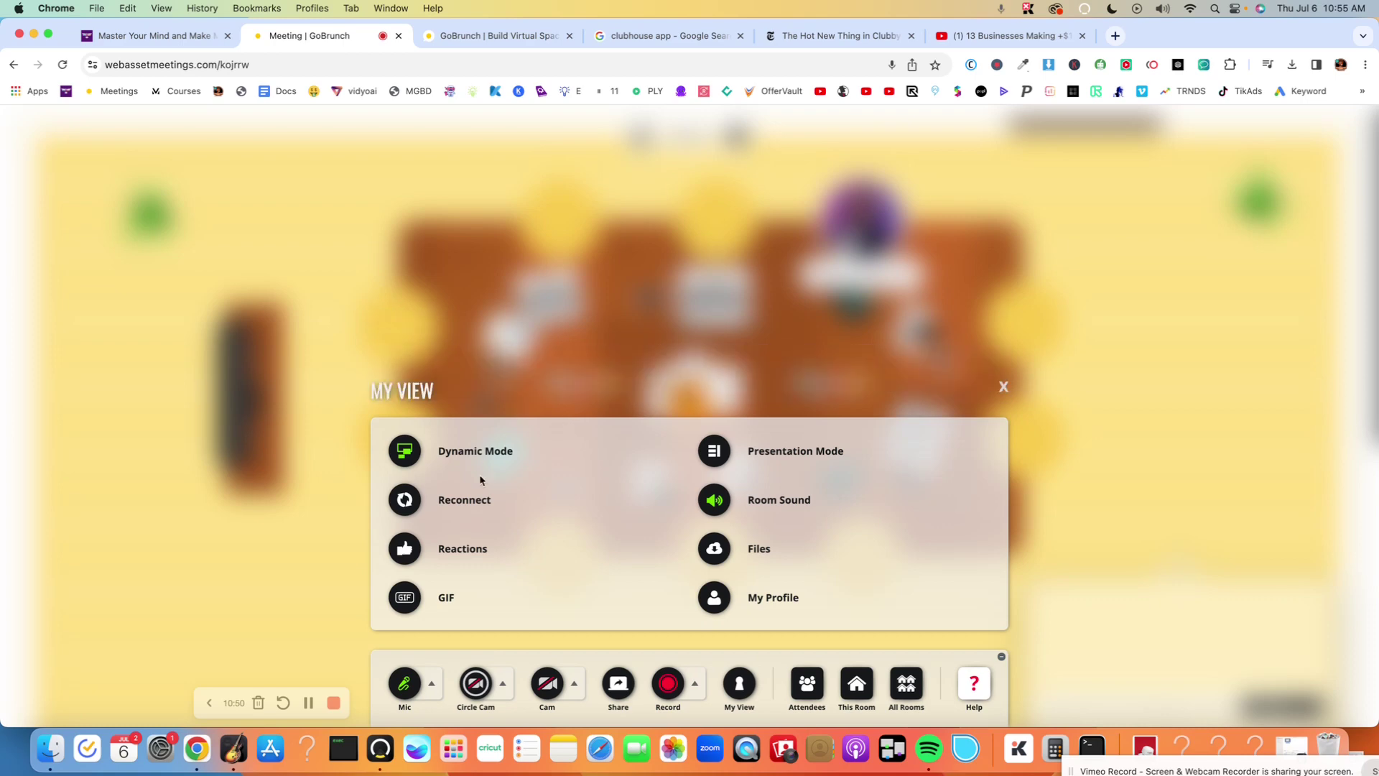
{"action": "mouse_move", "coordinate": [486, 451]}
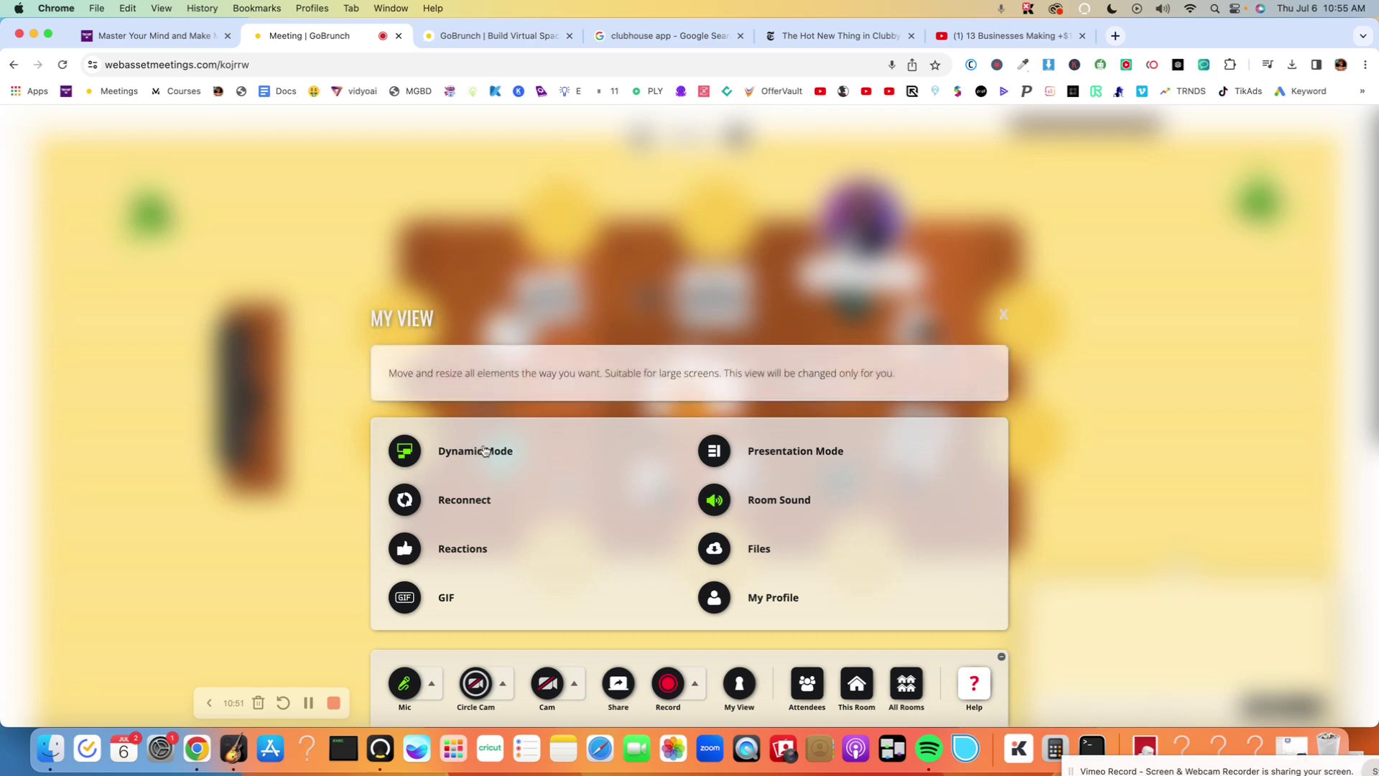
{"action": "left_click", "coordinate": [439, 451]}
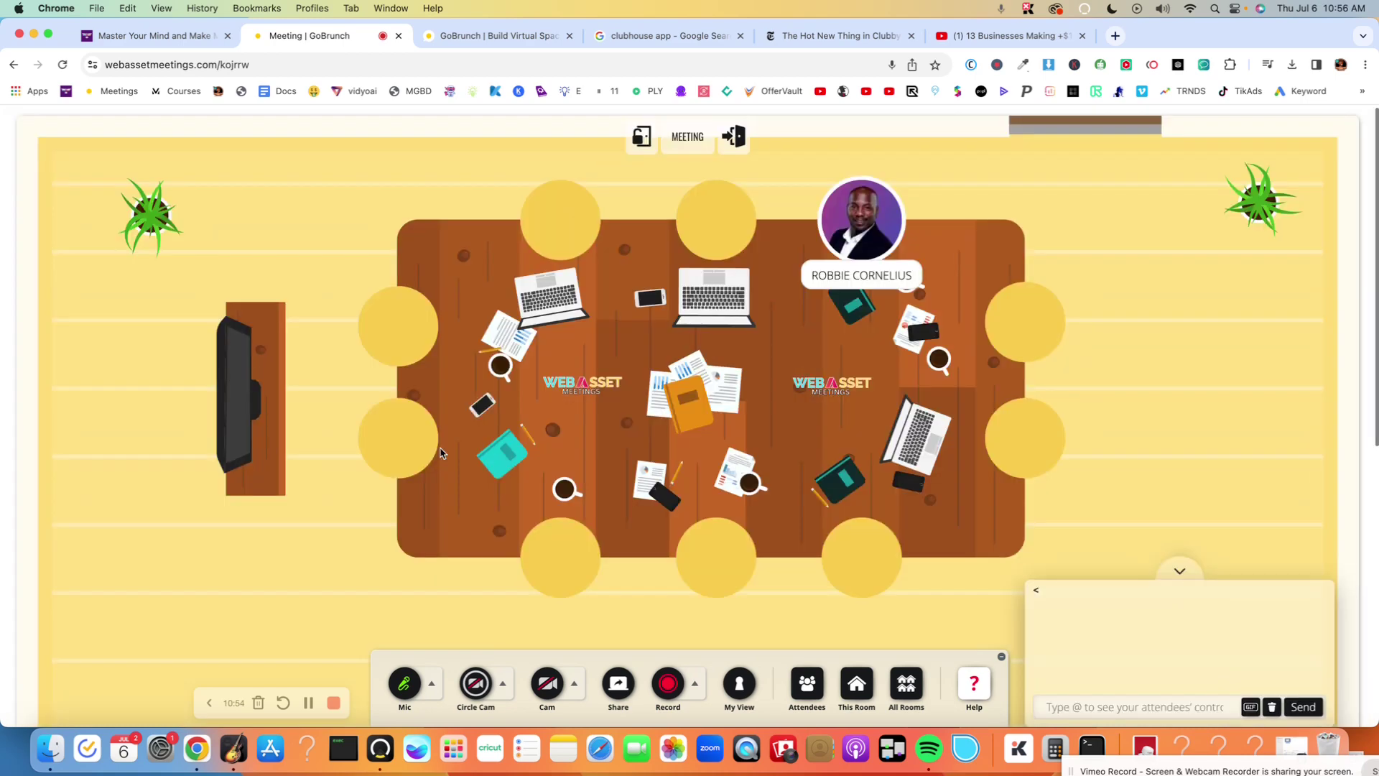
Step: Demonstrate Presentation Mode for the meeting room, and return the view to Dynamic Mode
{"action": "left_click", "coordinate": [742, 690]}
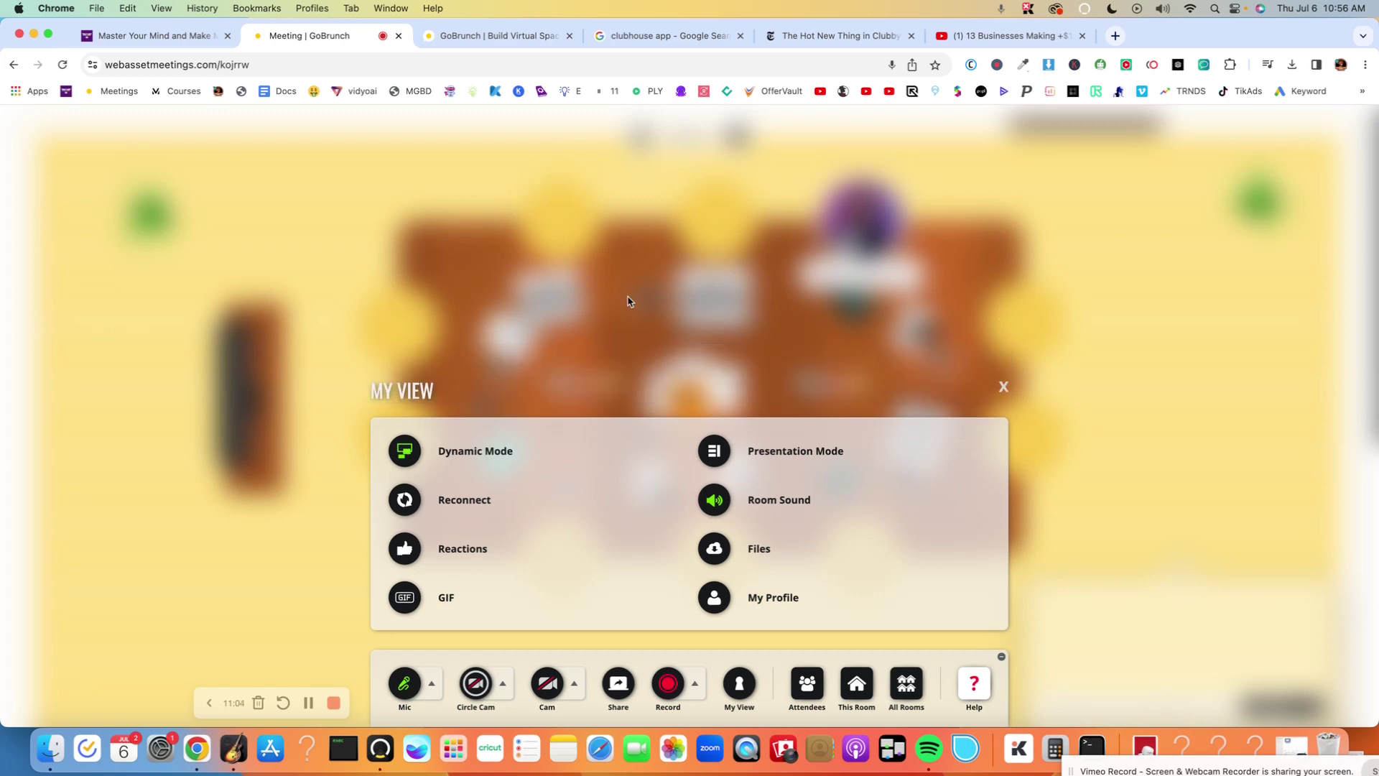
{"action": "mouse_move", "coordinate": [837, 461]}
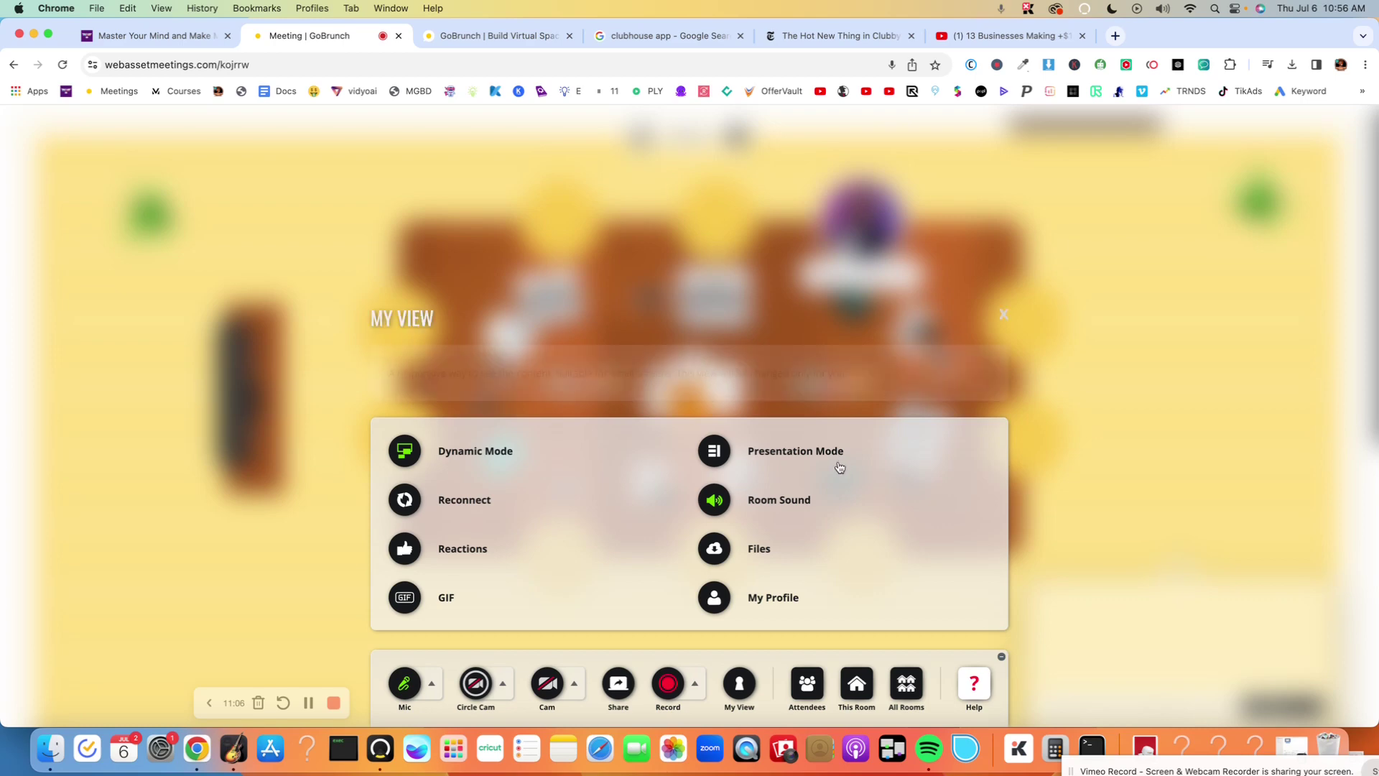
{"action": "left_click", "coordinate": [798, 450]}
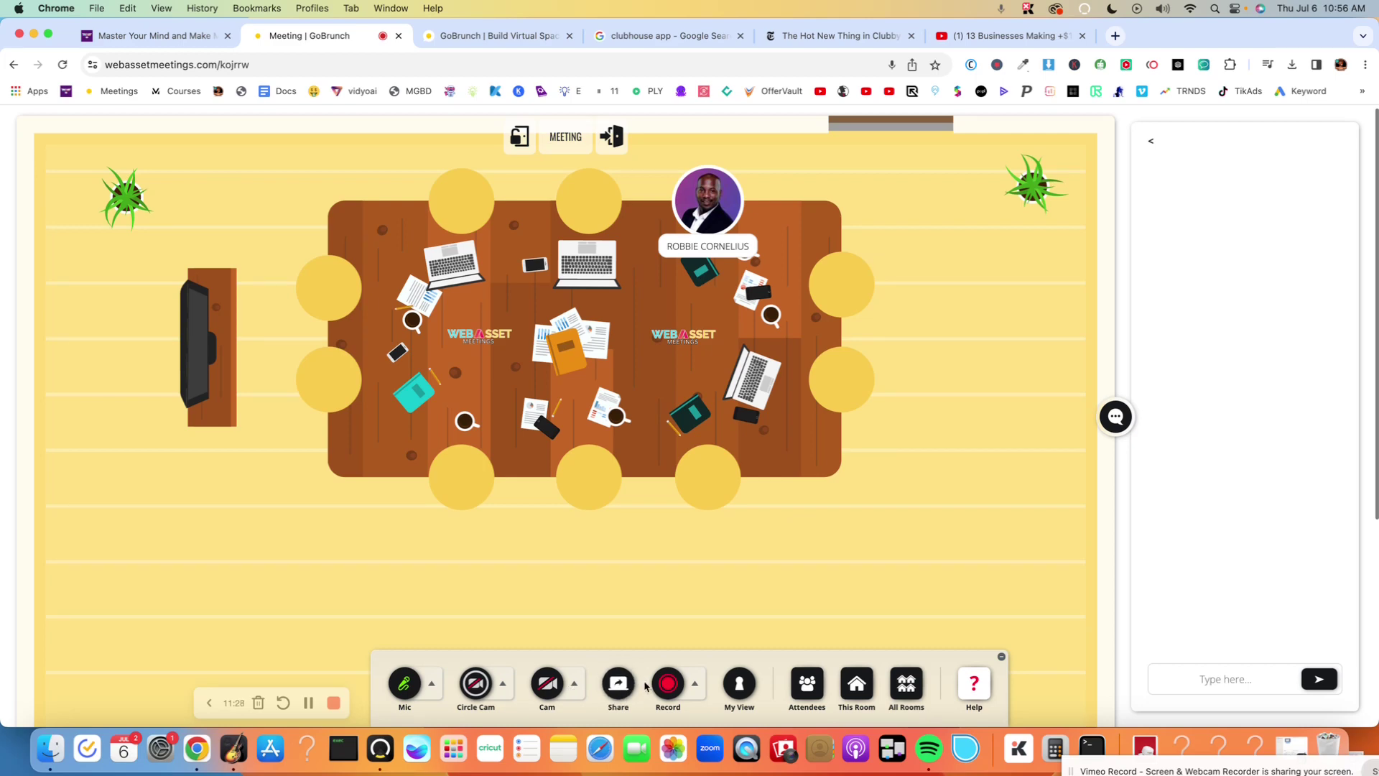
{"action": "left_click", "coordinate": [739, 683]}
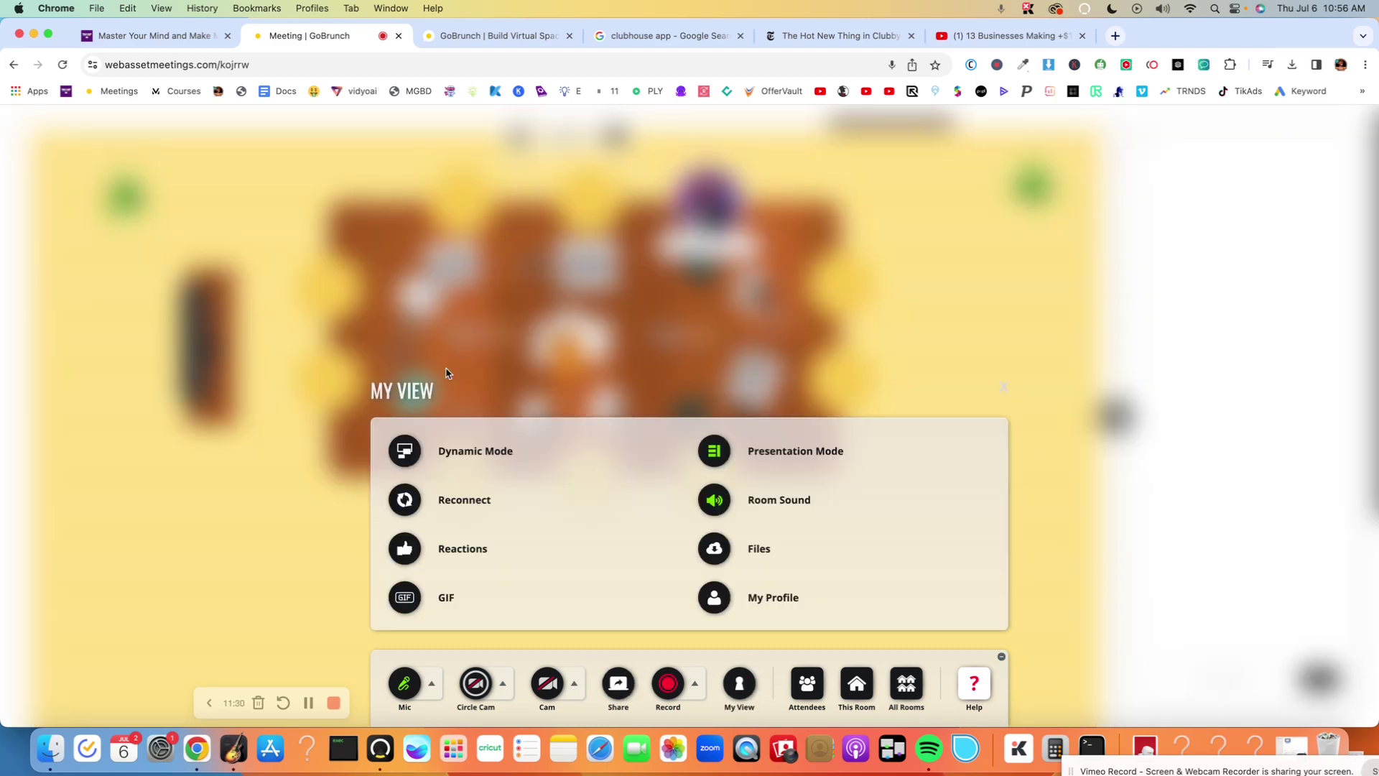
{"action": "left_click", "coordinate": [476, 451]}
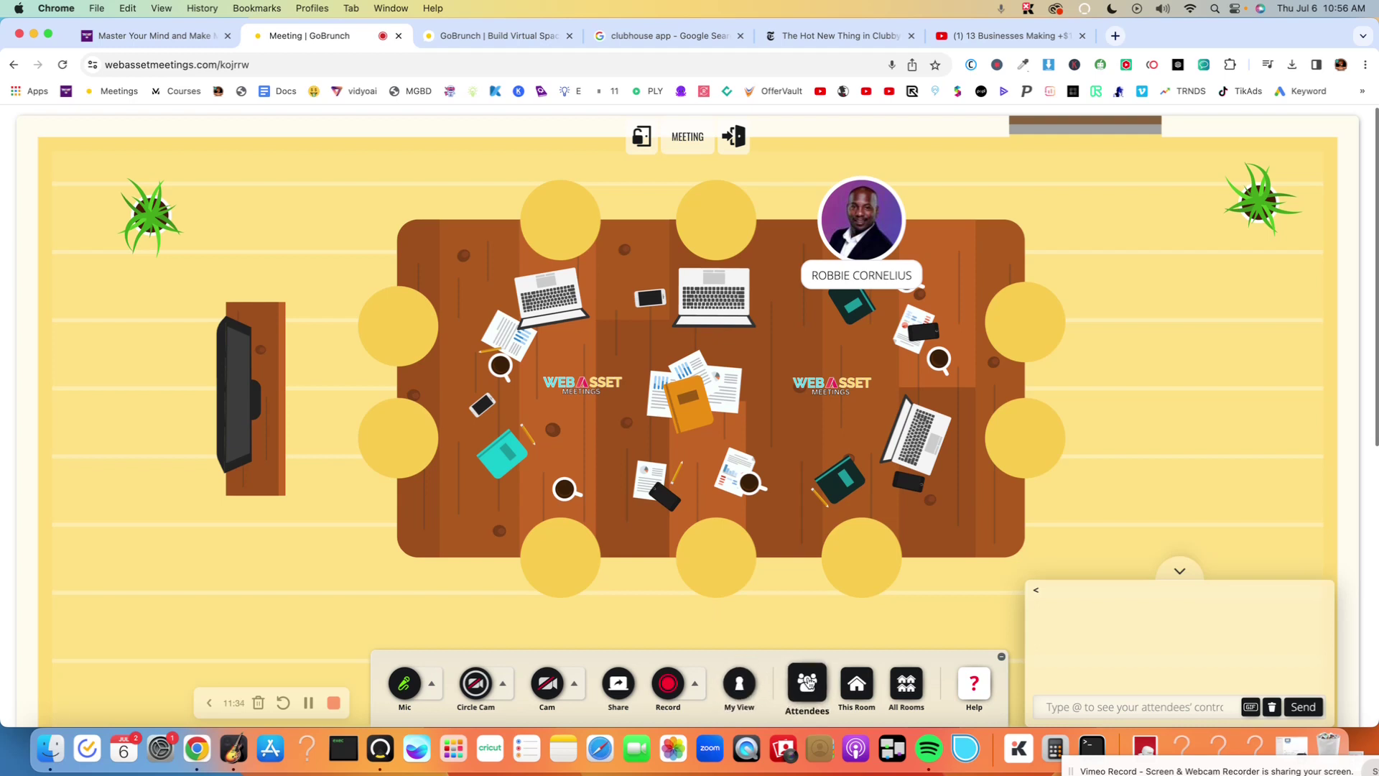
Step: Disable all attendees' circle cams, and view the individual attendee controls before closing them
{"action": "left_click", "coordinate": [808, 683]}
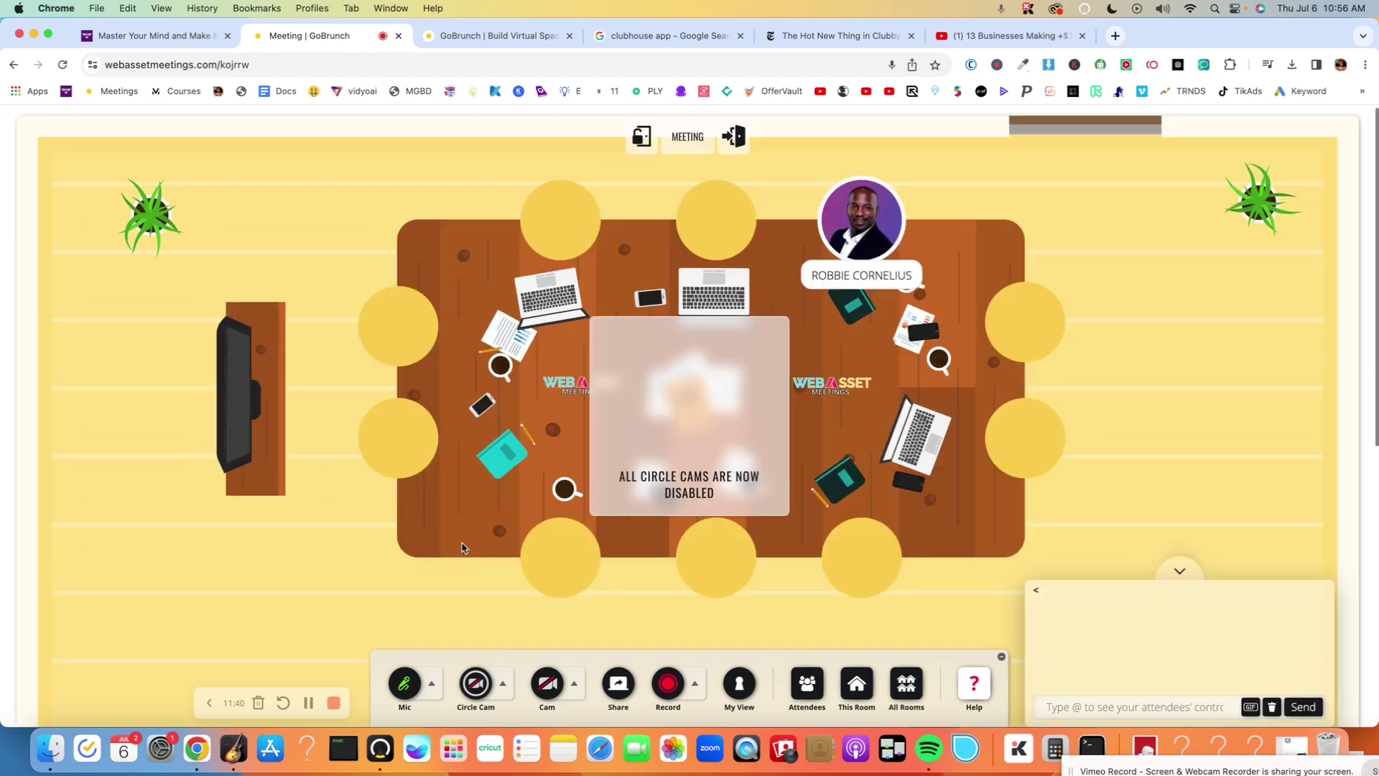
{"action": "left_click", "coordinate": [463, 550]}
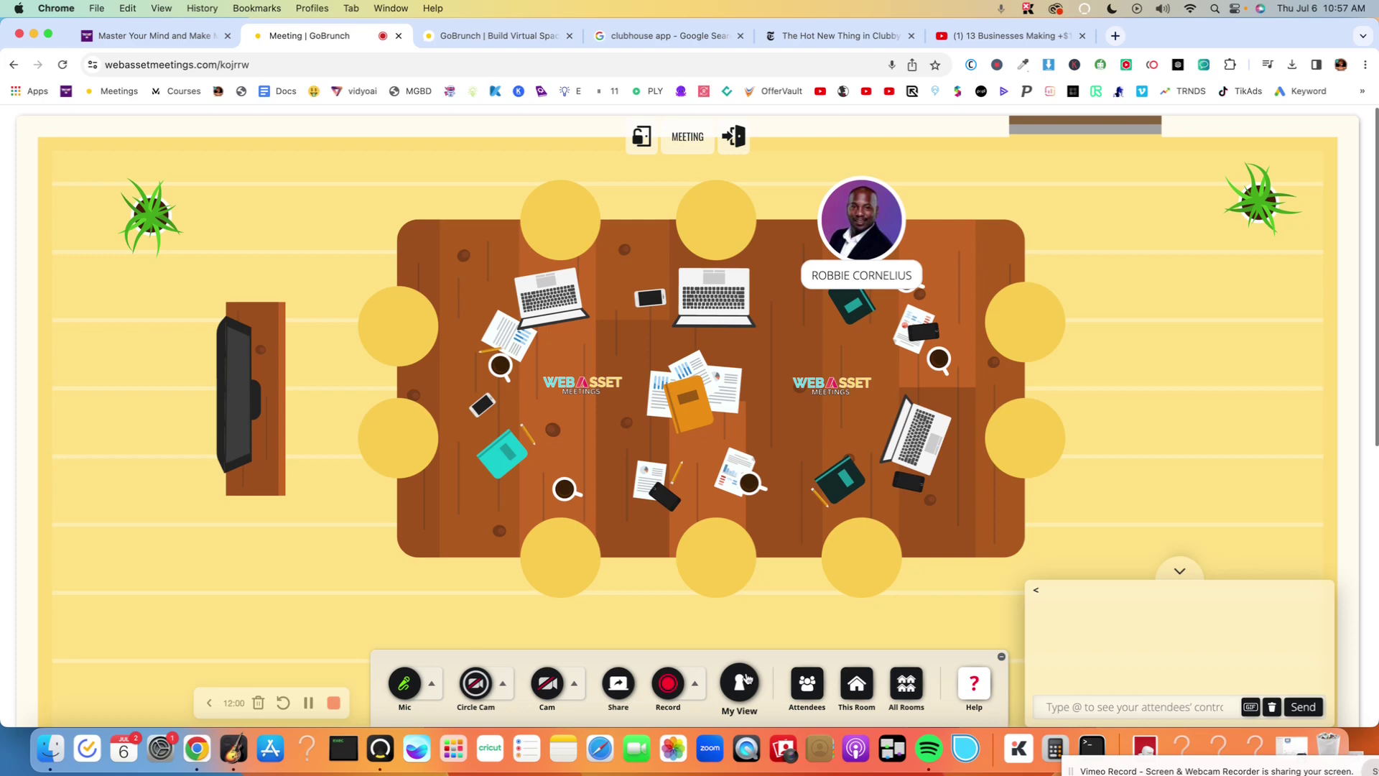
{"action": "left_click", "coordinate": [806, 682]}
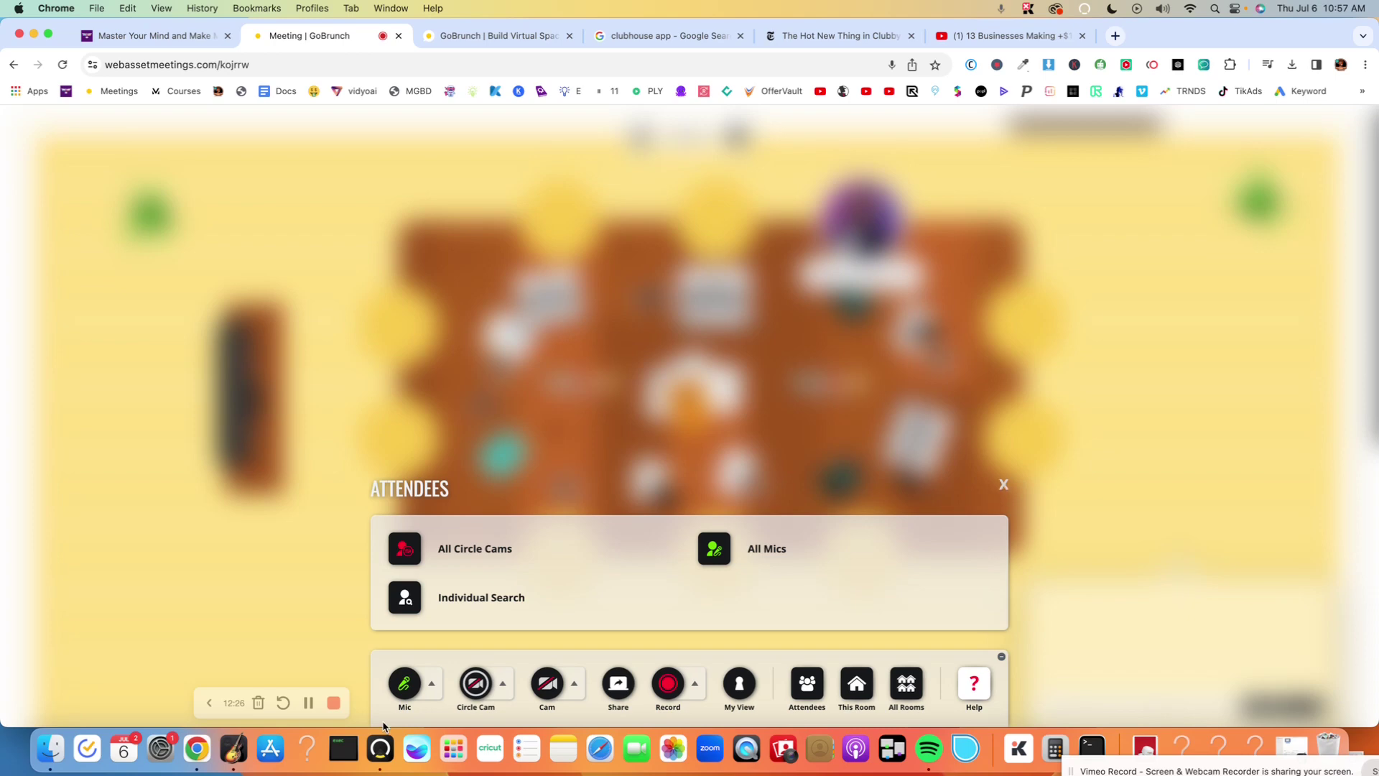
{"action": "left_click", "coordinate": [465, 602]}
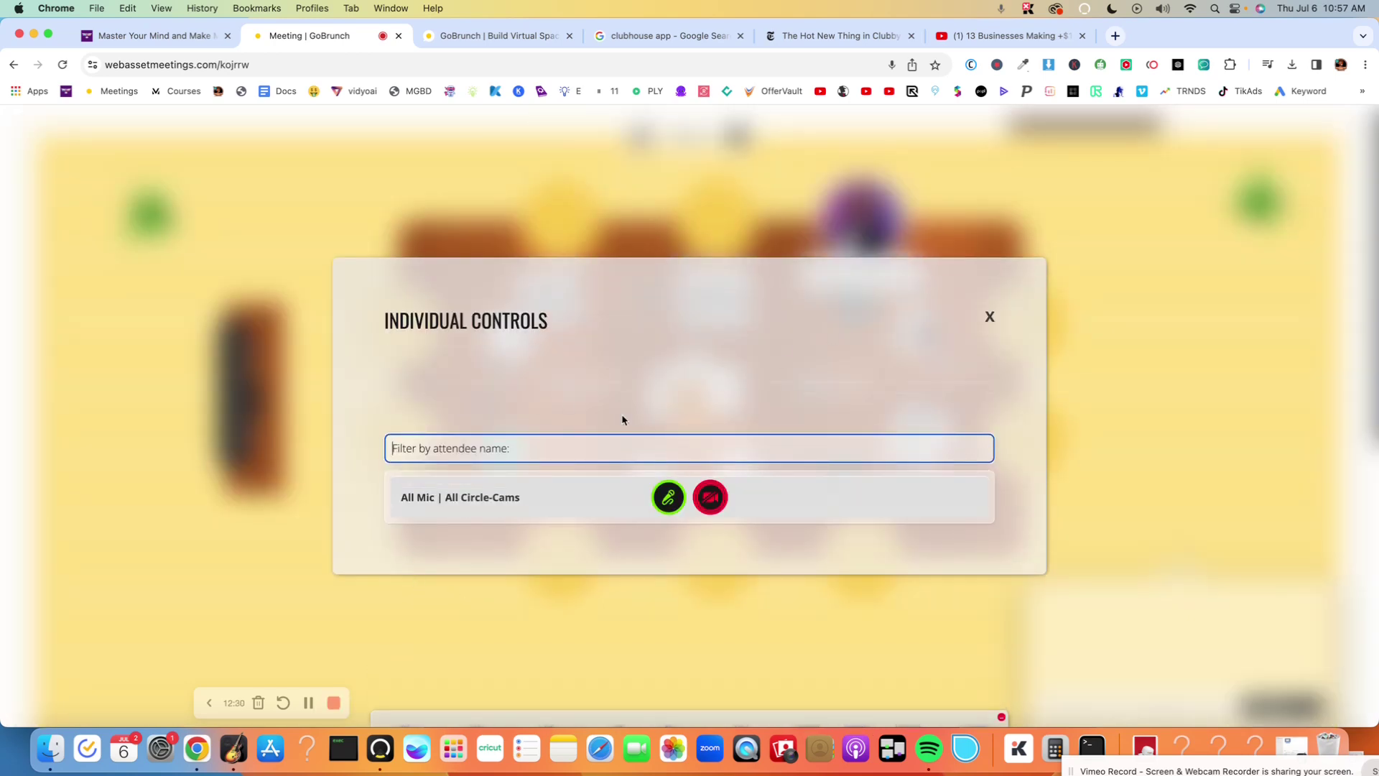
{"action": "left_click", "coordinate": [989, 317]}
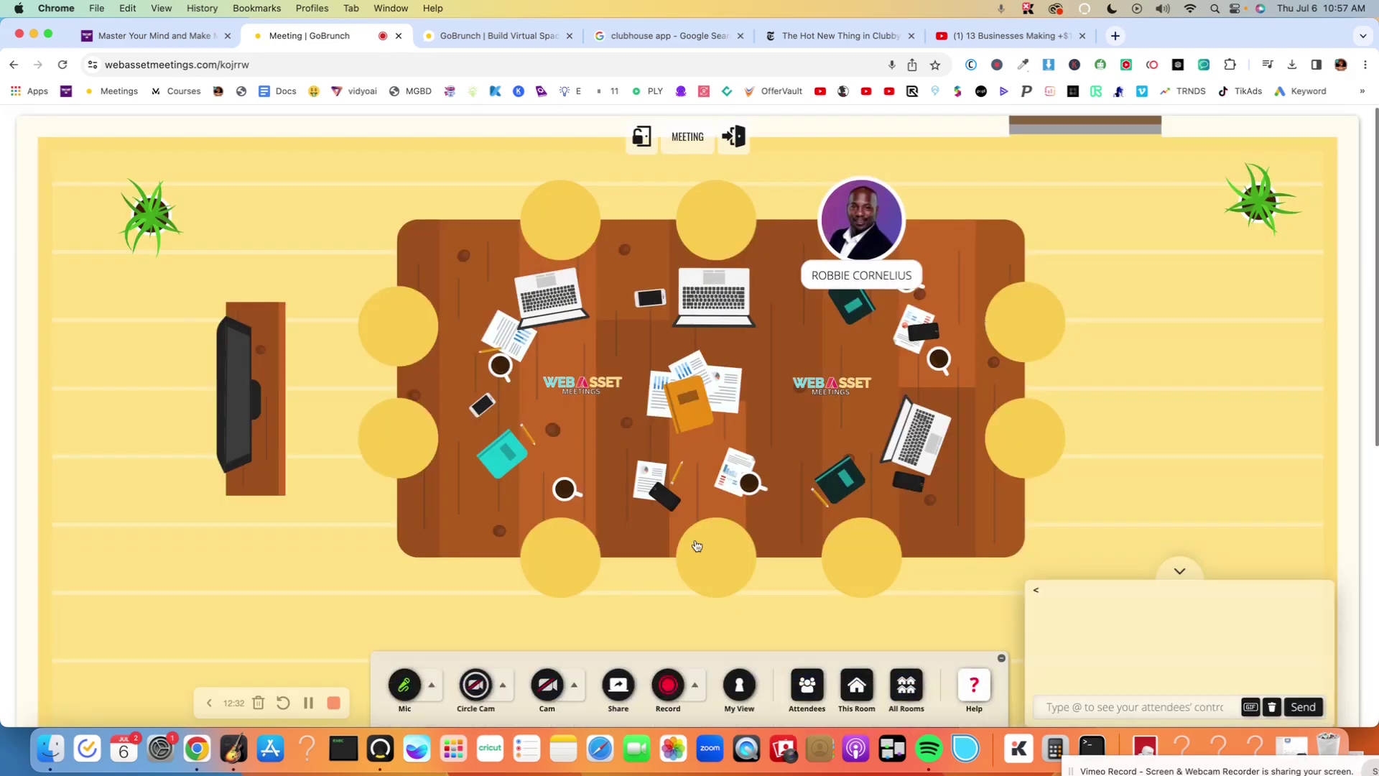
Step: Demonstrate muting all attendees' mics and switching them back on
{"action": "left_click", "coordinate": [807, 686]}
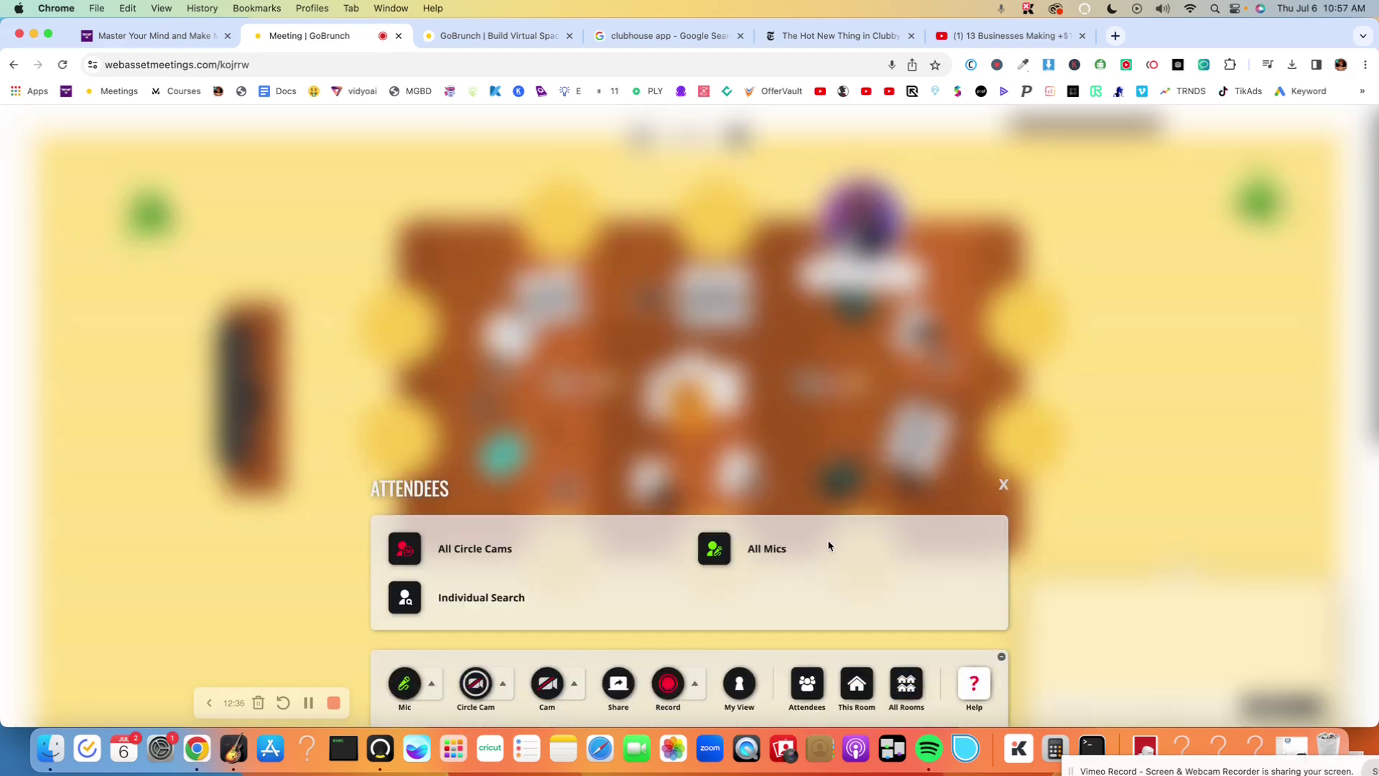
{"action": "left_click", "coordinate": [764, 550]}
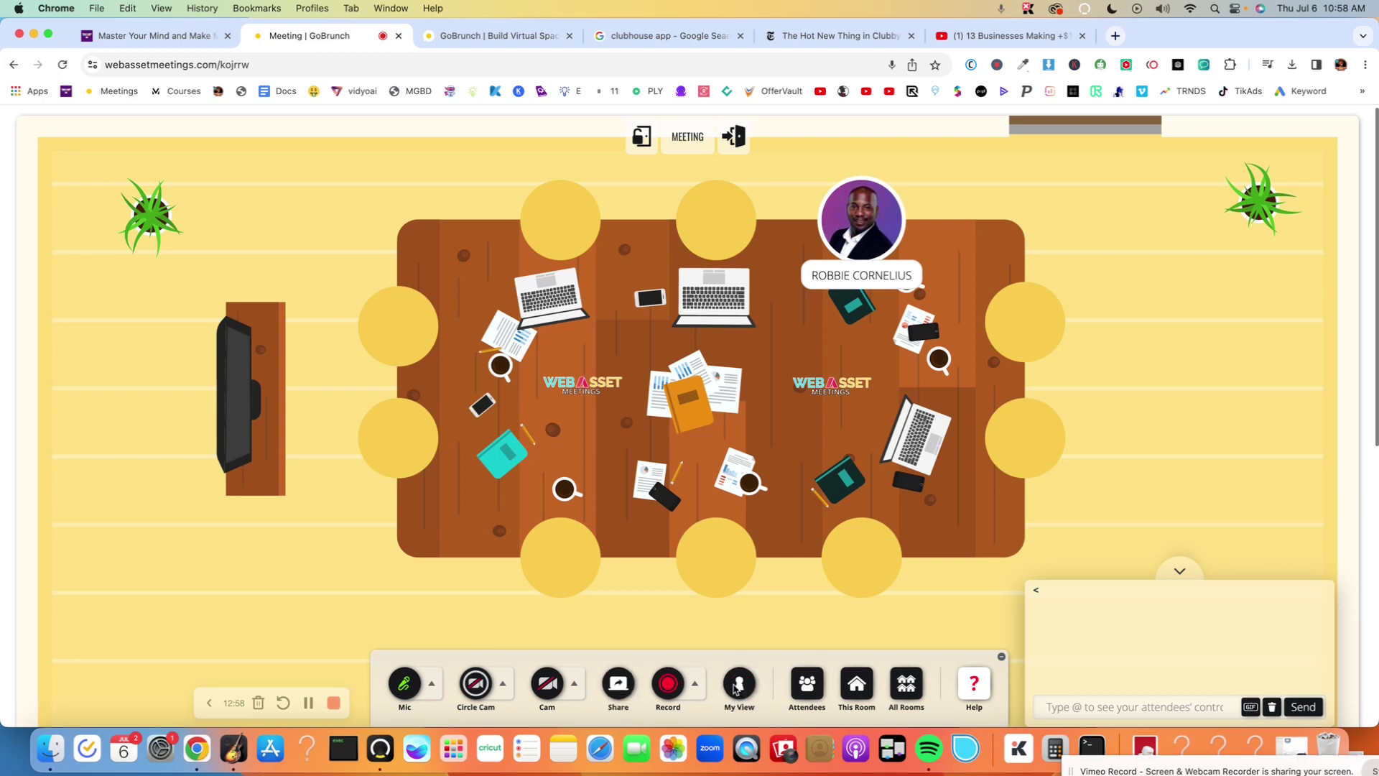
{"action": "left_click", "coordinate": [806, 682]}
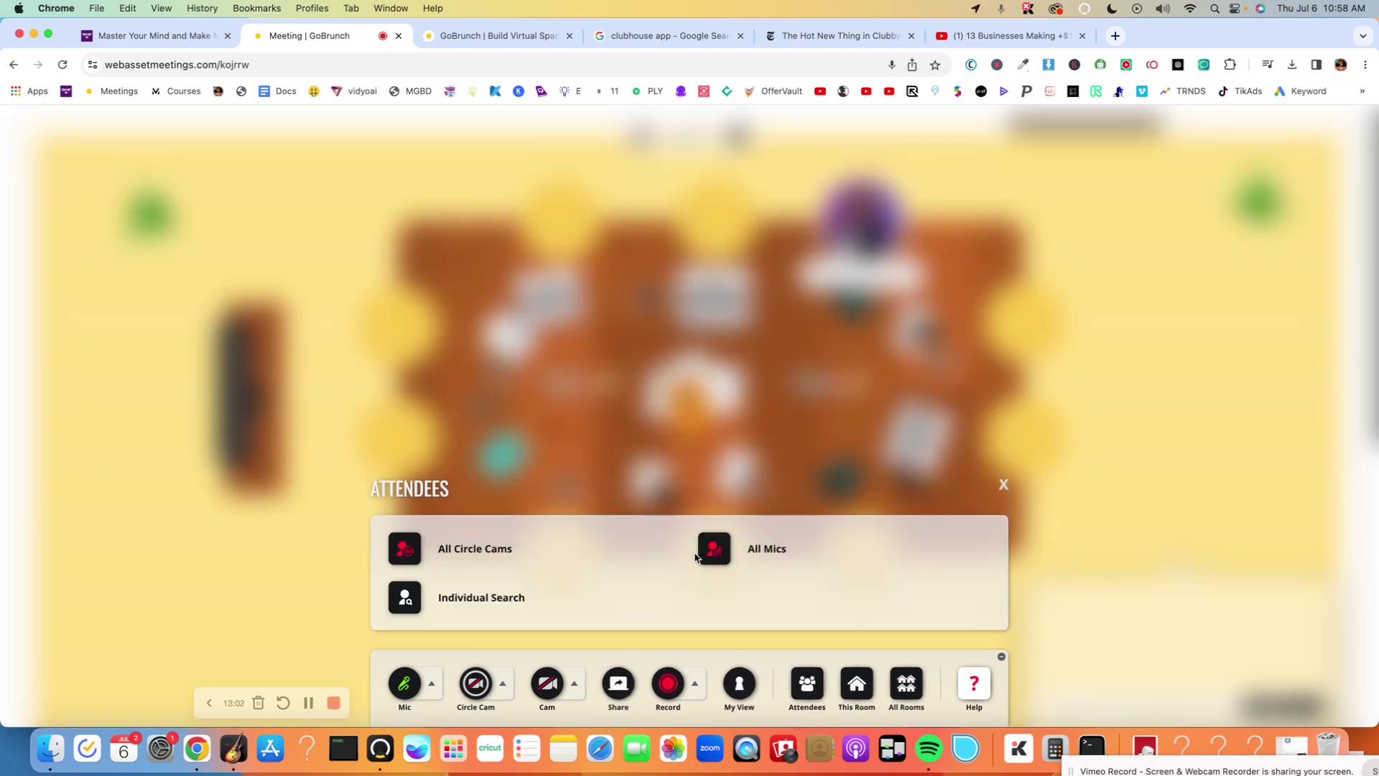
{"action": "left_click", "coordinate": [732, 552]}
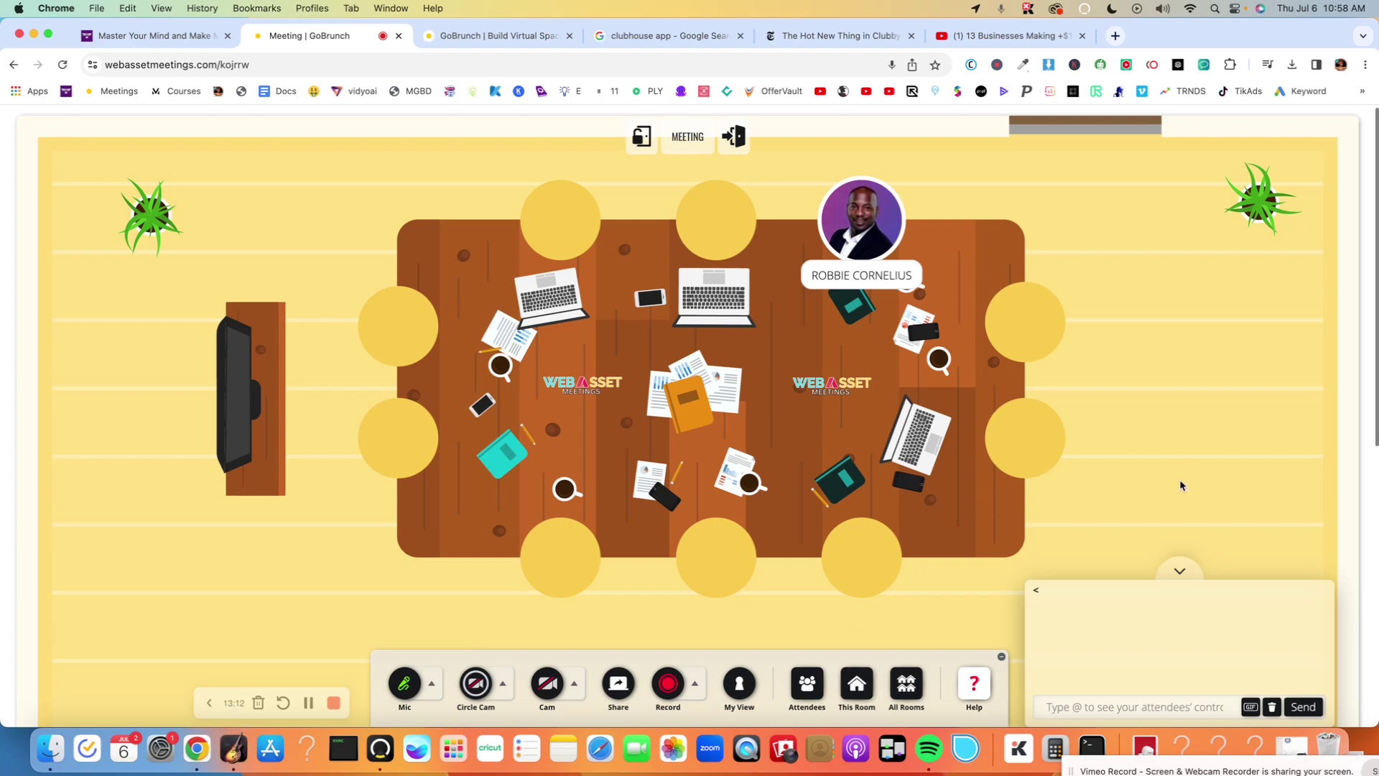
Step: Collapse the meeting chat and open canva.com in a new browser tab
{"action": "left_click", "coordinate": [1180, 569]}
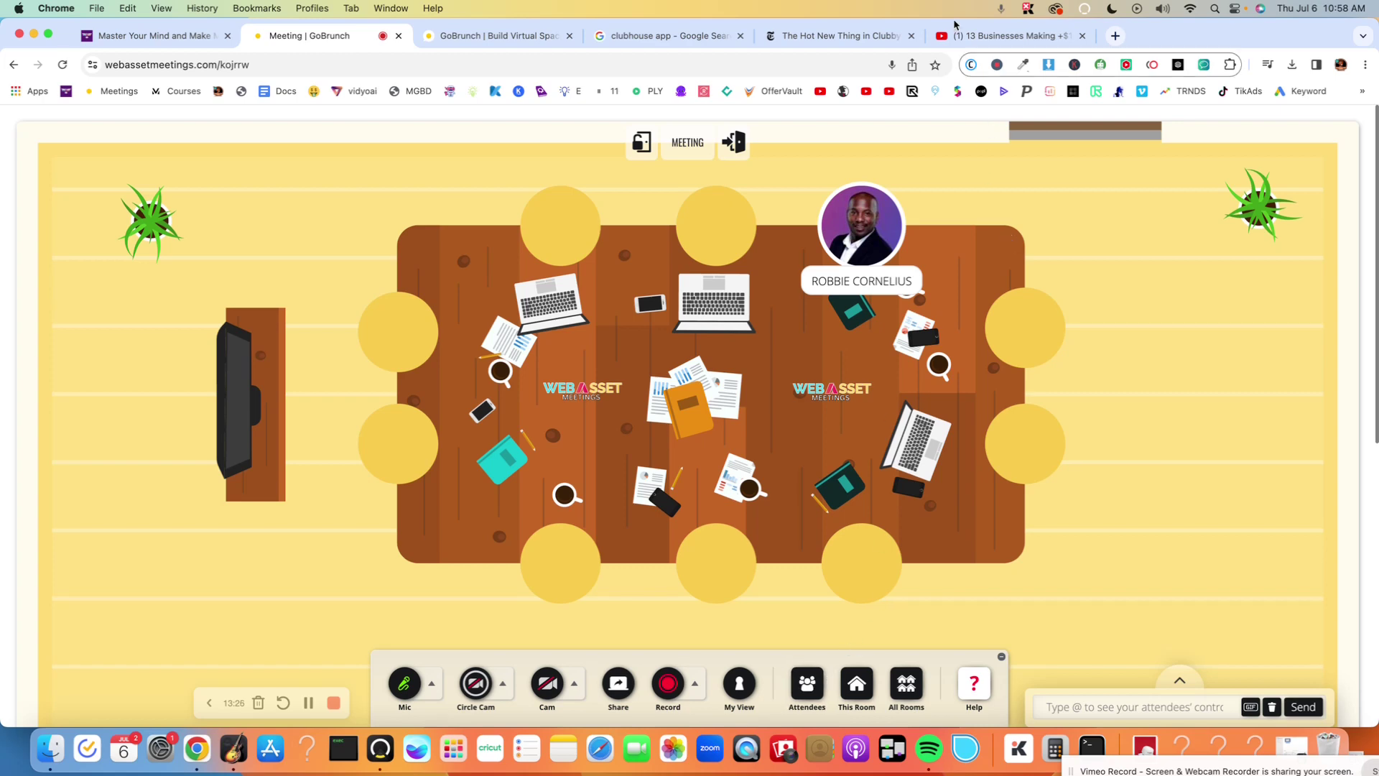
{"action": "left_click", "coordinate": [1112, 36]}
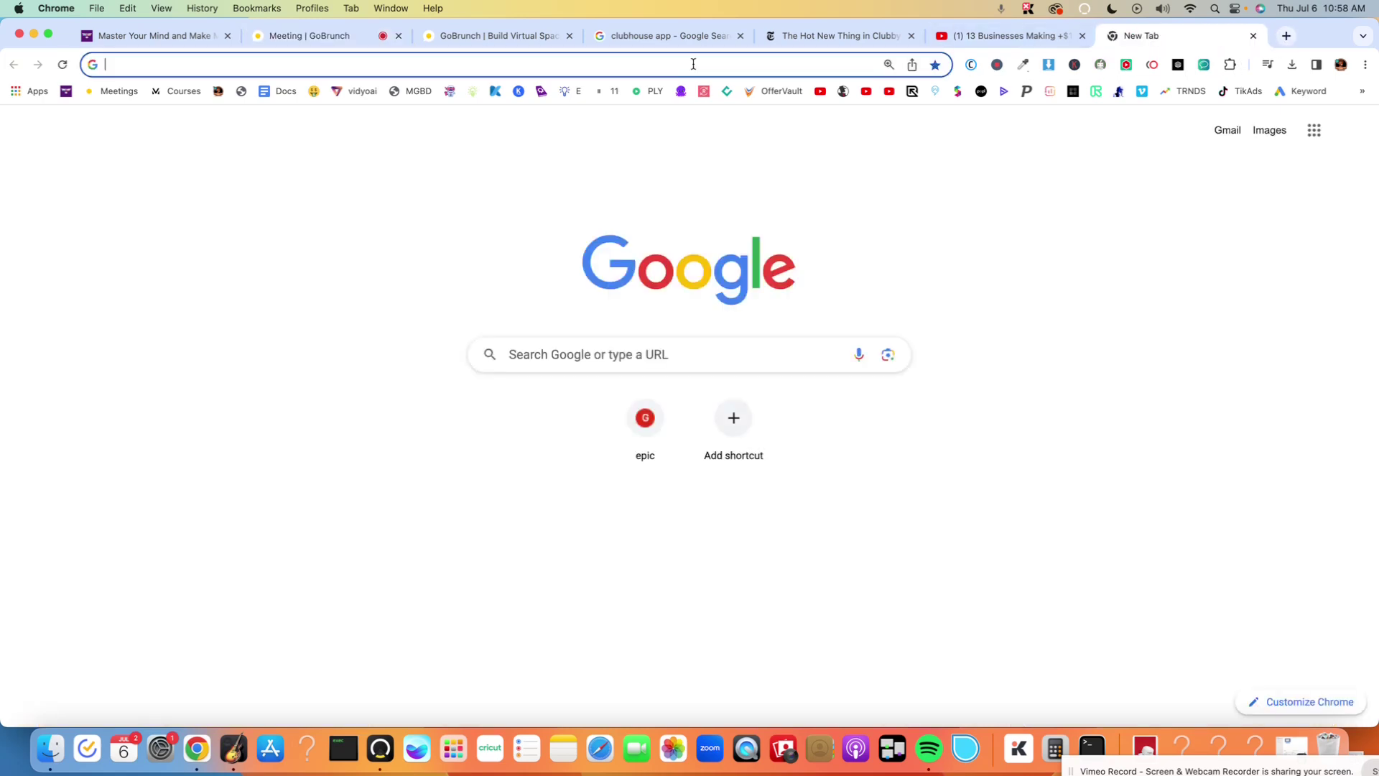
{"action": "left_click", "coordinate": [693, 64]}
{"action": "type", "text": "yo"}
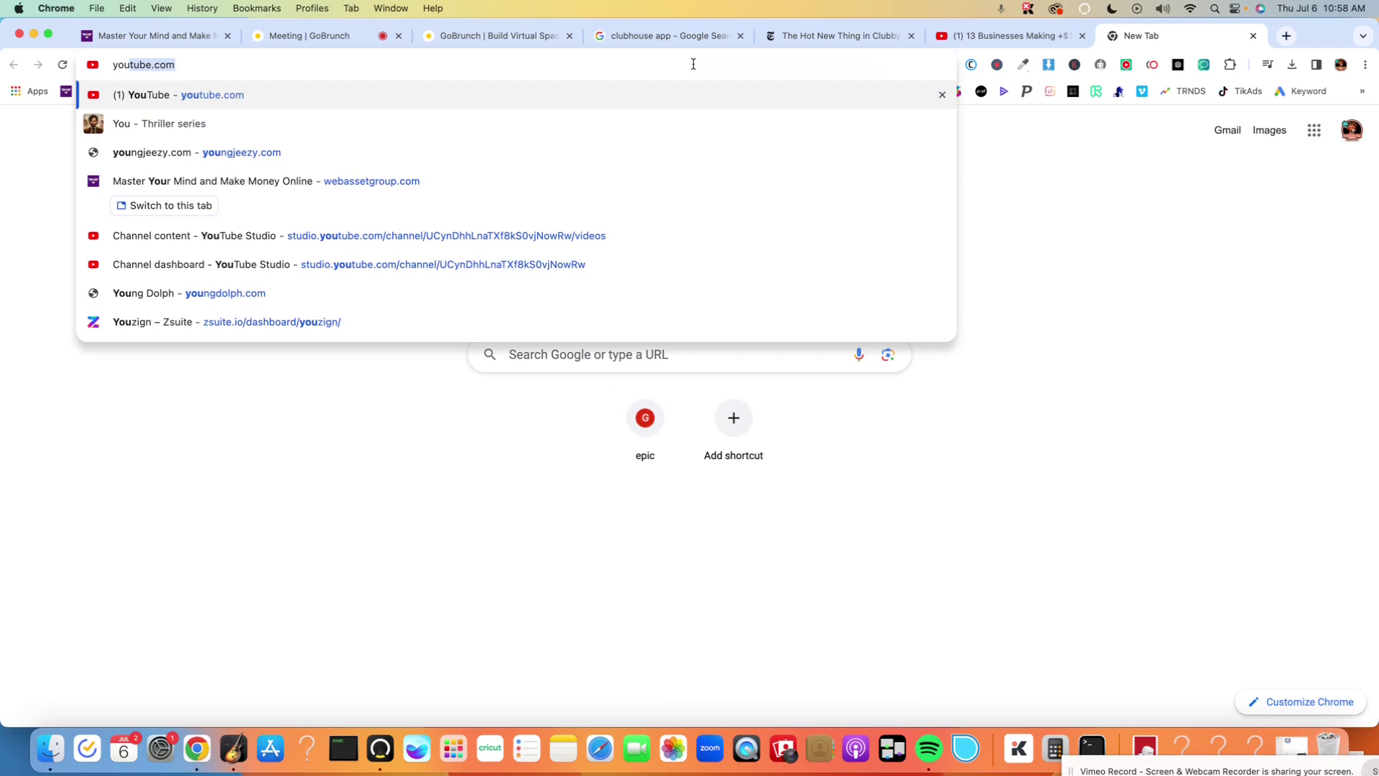
{"action": "key", "text": "BackSpace"}
{"action": "key", "text": "BackSpace"}
{"action": "key", "text": "BackSpace"}
{"action": "key", "text": "BackSpace"}
{"action": "type", "text": "ca"}
{"action": "key", "text": "Return"}
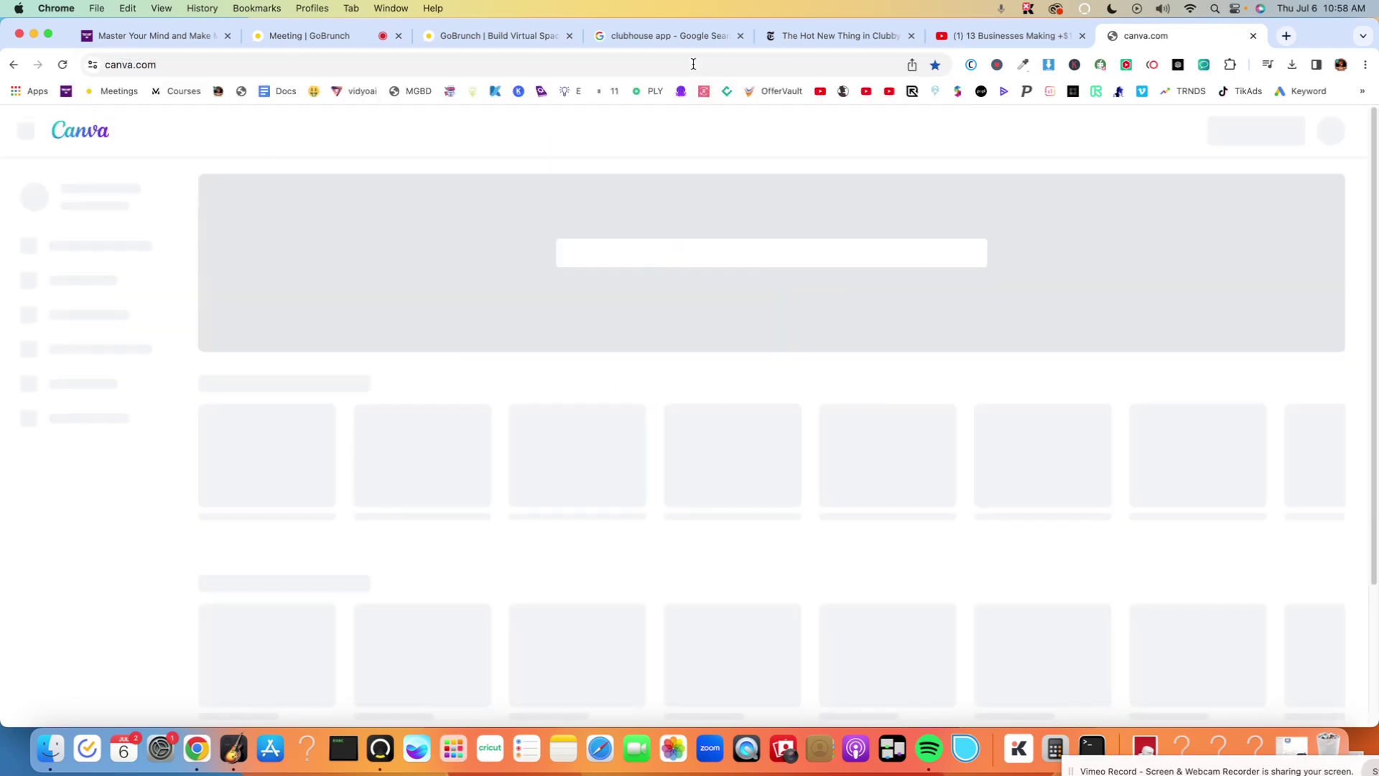
Step: Search Canva's templates for YouTube thumbnail and create a blank YouTube Thumbnail design
{"action": "left_click", "coordinate": [653, 252]}
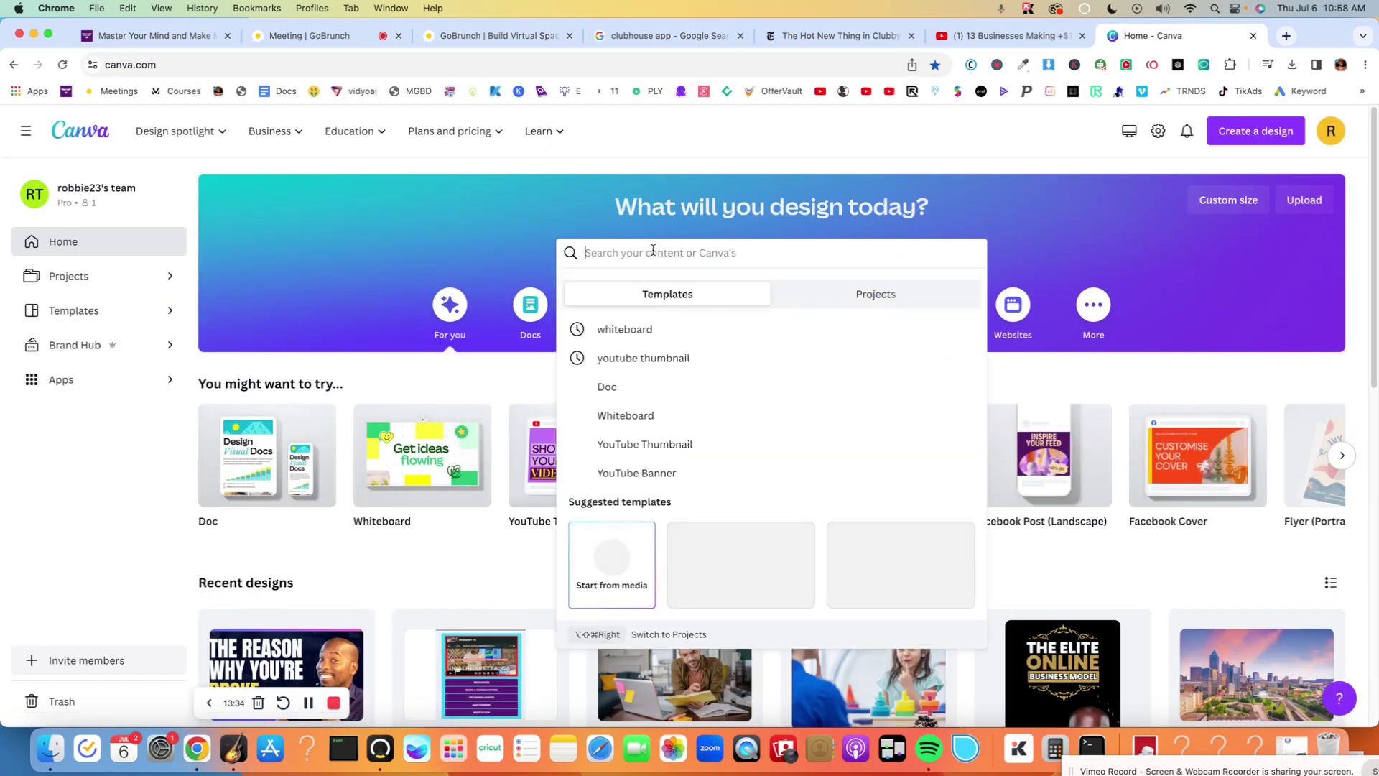
{"action": "type", "text": "youtube t"}
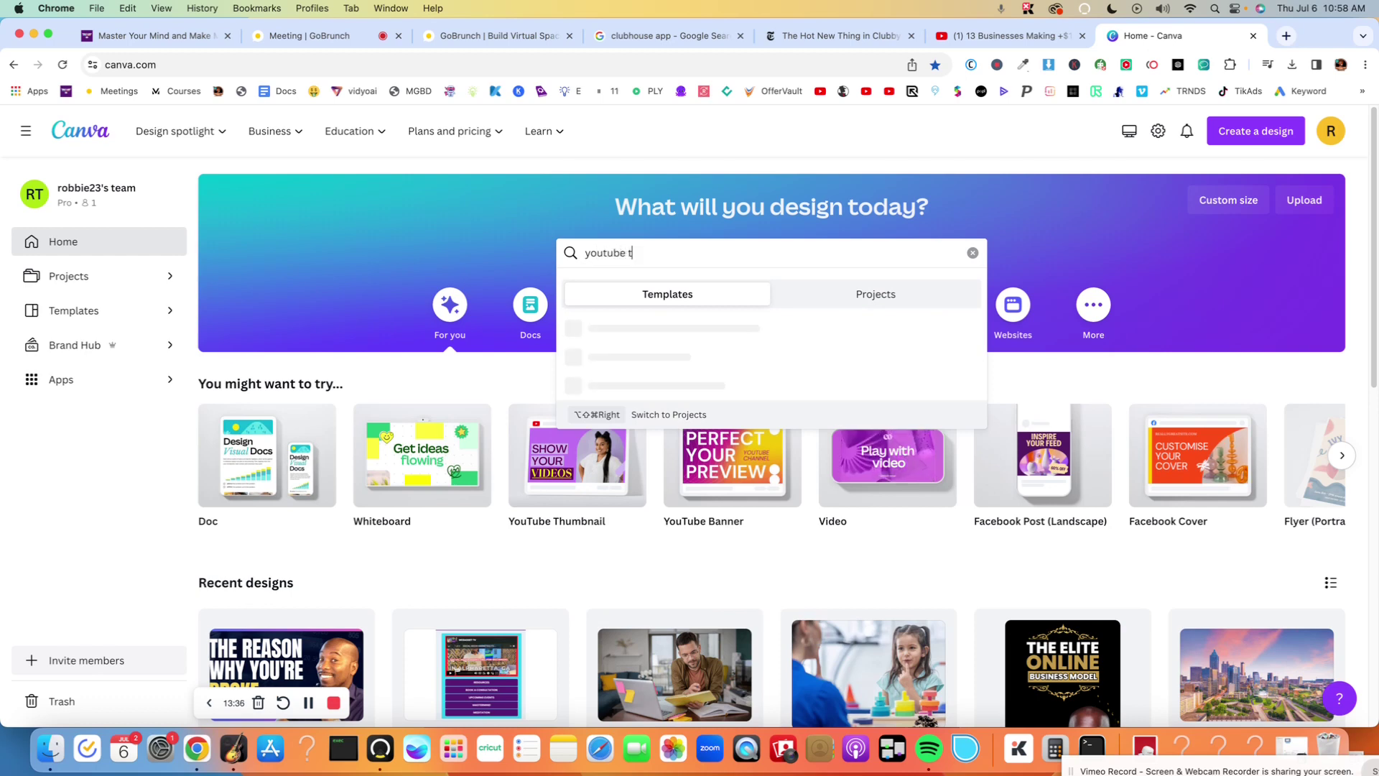
{"action": "type", "text": "hu"}
{"action": "left_click", "coordinate": [667, 332]}
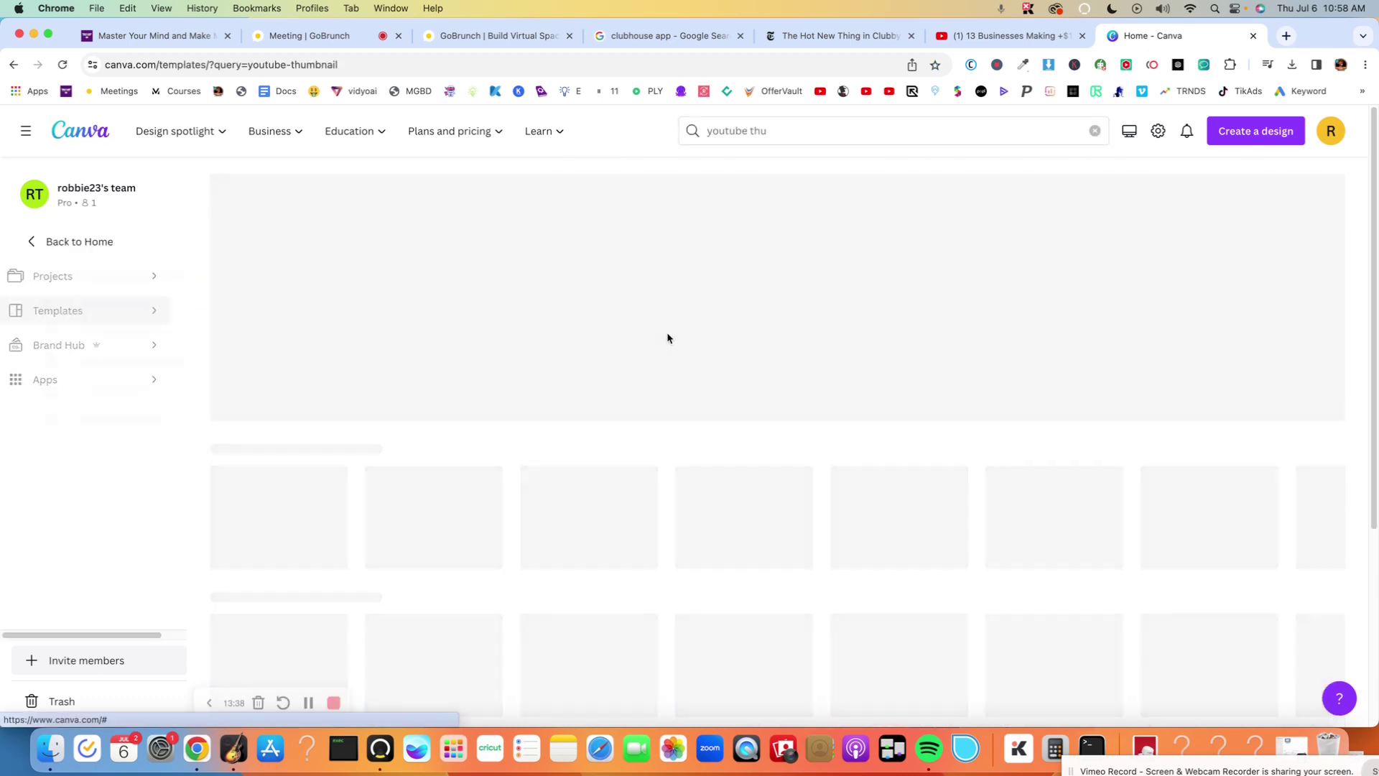
{"action": "left_click", "coordinate": [301, 502]}
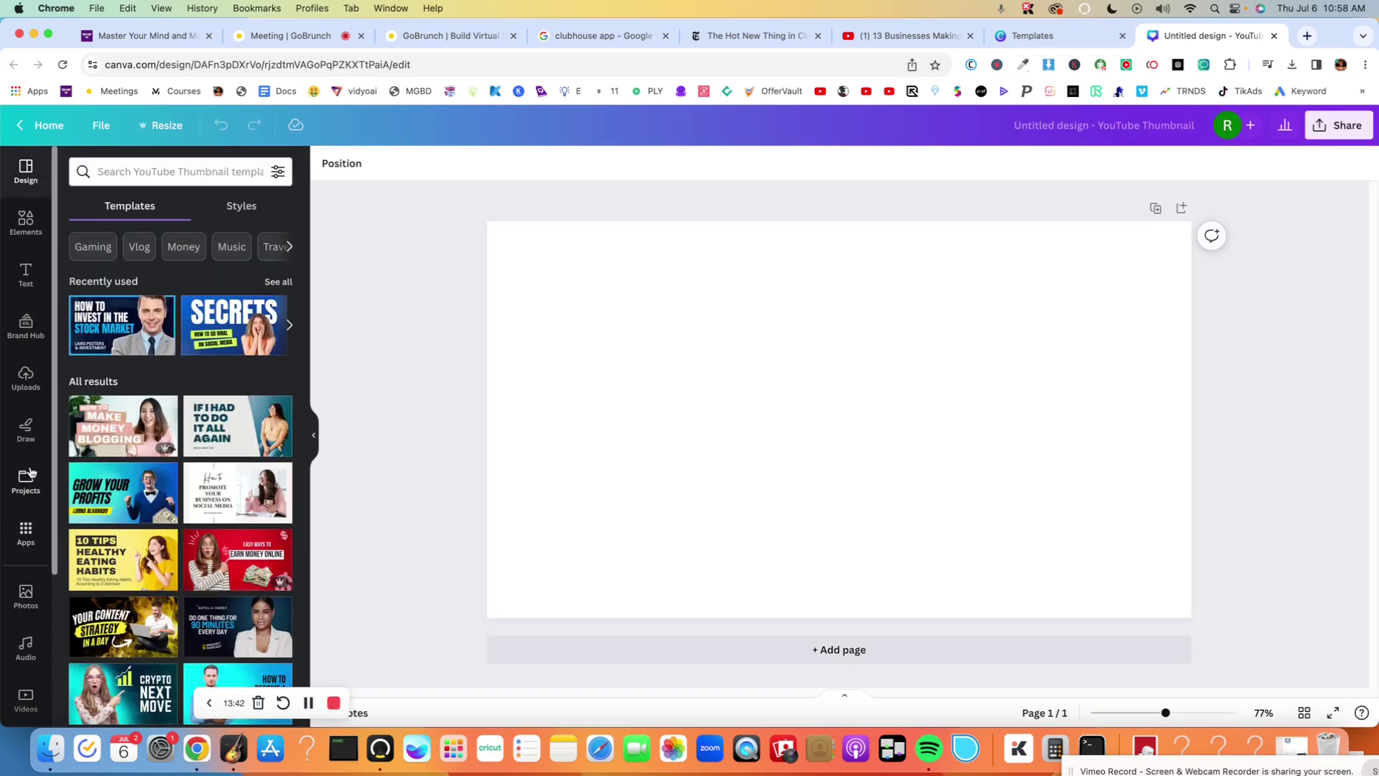
Step: Search the photo library for "office" and browse the images
{"action": "left_click", "coordinate": [25, 594]}
{"action": "left_click", "coordinate": [173, 172]}
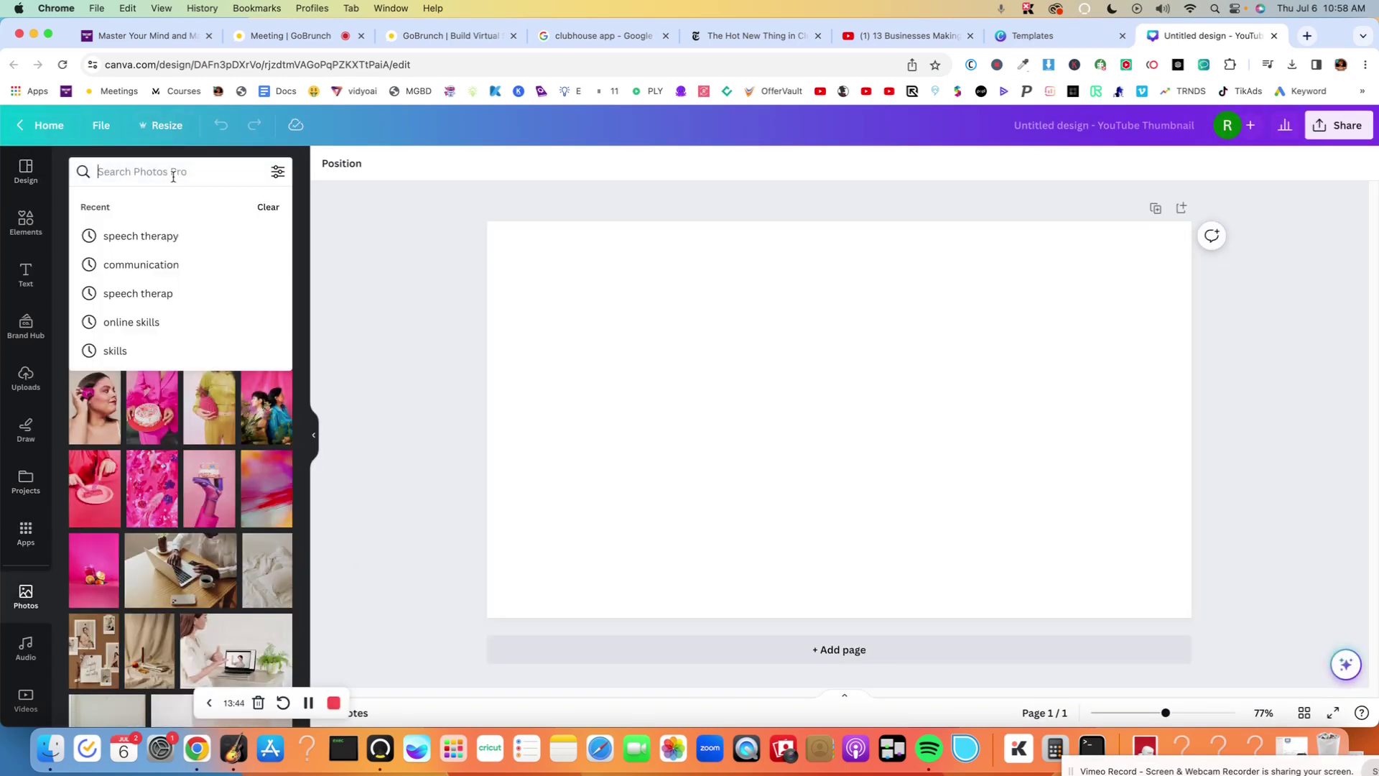
{"action": "type", "text": "office"}
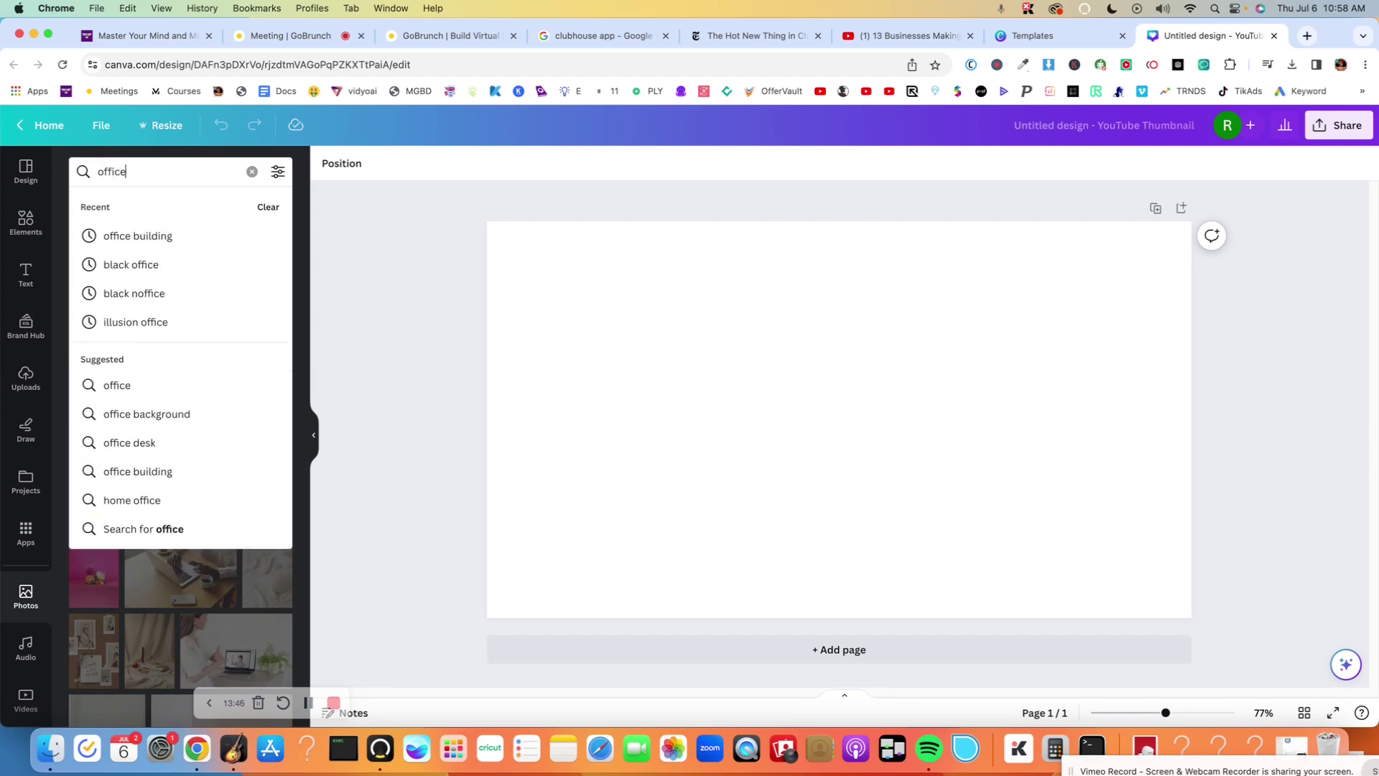
{"action": "key", "text": "Return"}
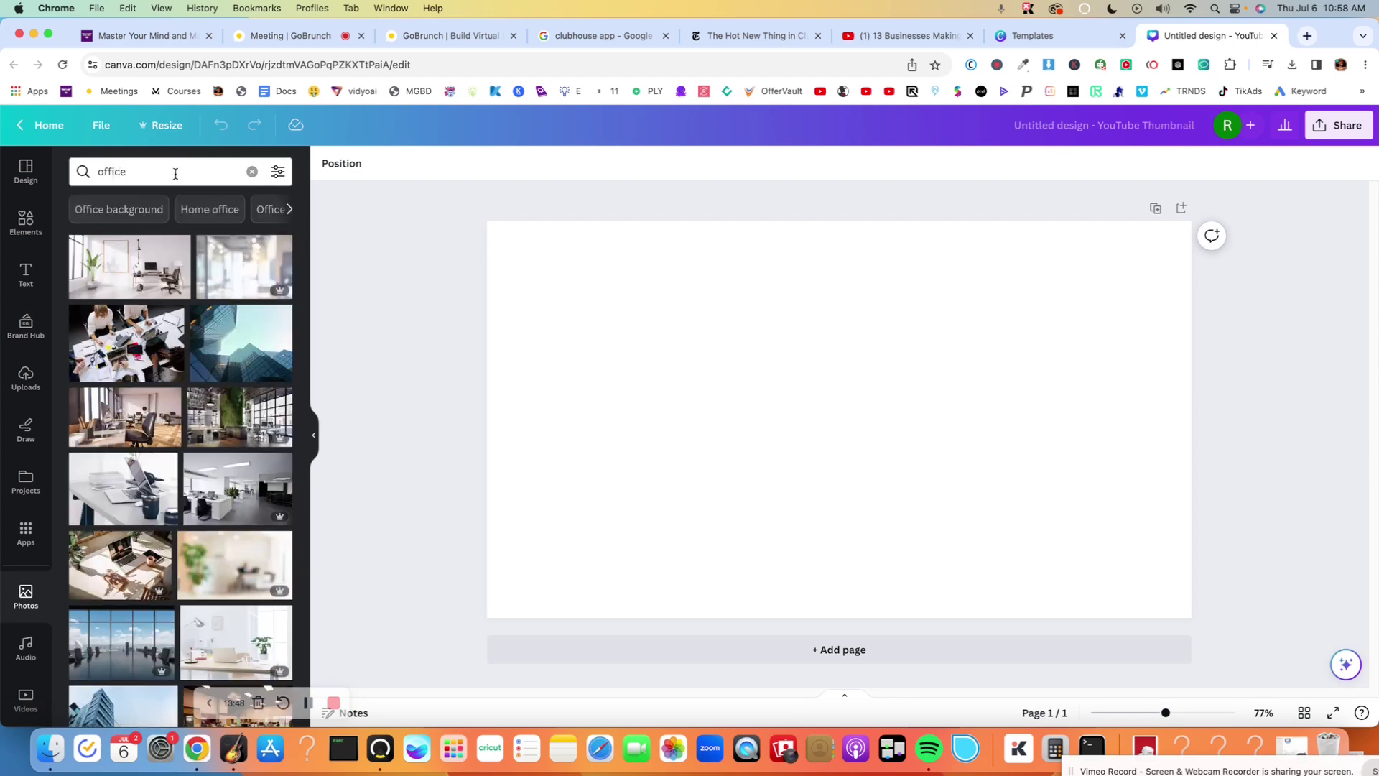
{"action": "scroll", "coordinate": [109, 621], "scroll_direction": "down", "scroll_amount": 1}
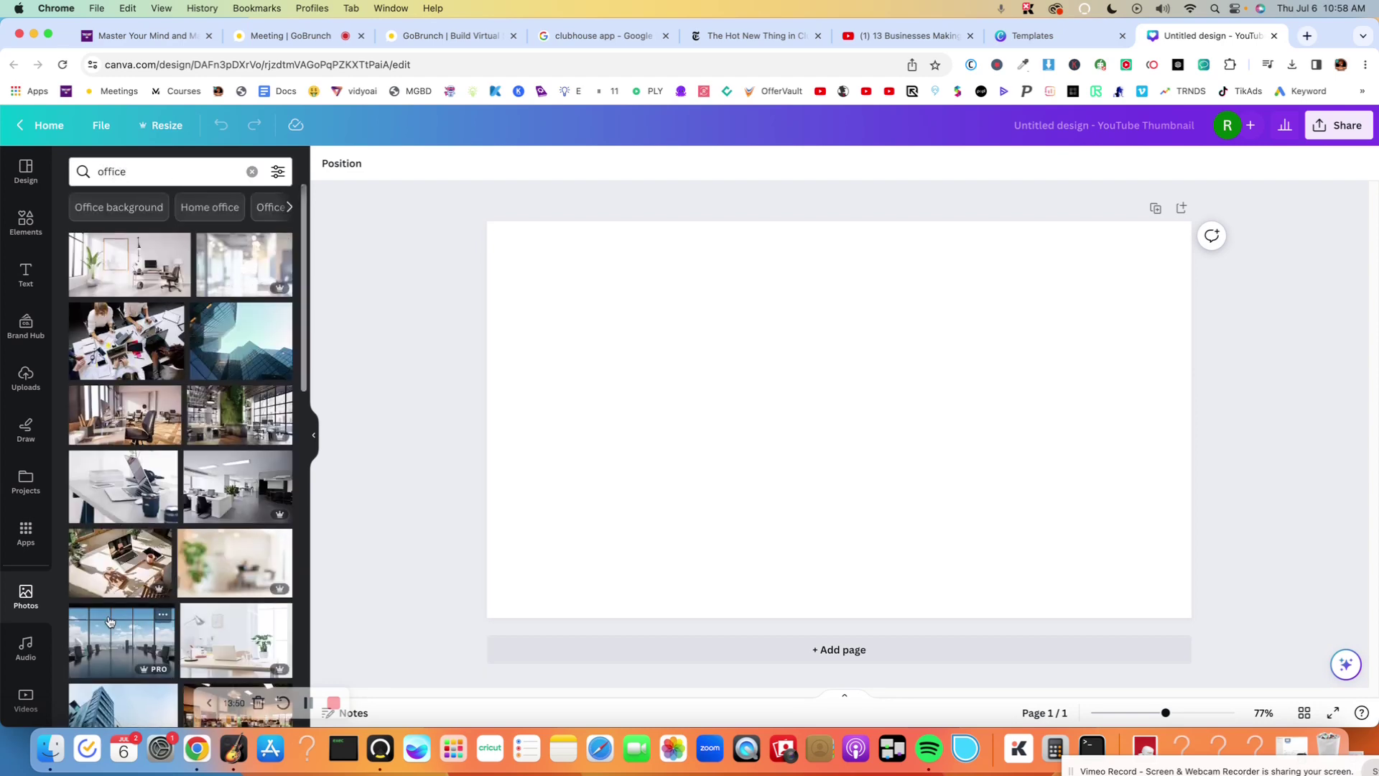
Step: Add the boardroom photo with the city skyline windows to the page and set it as the background
{"action": "left_click", "coordinate": [109, 621]}
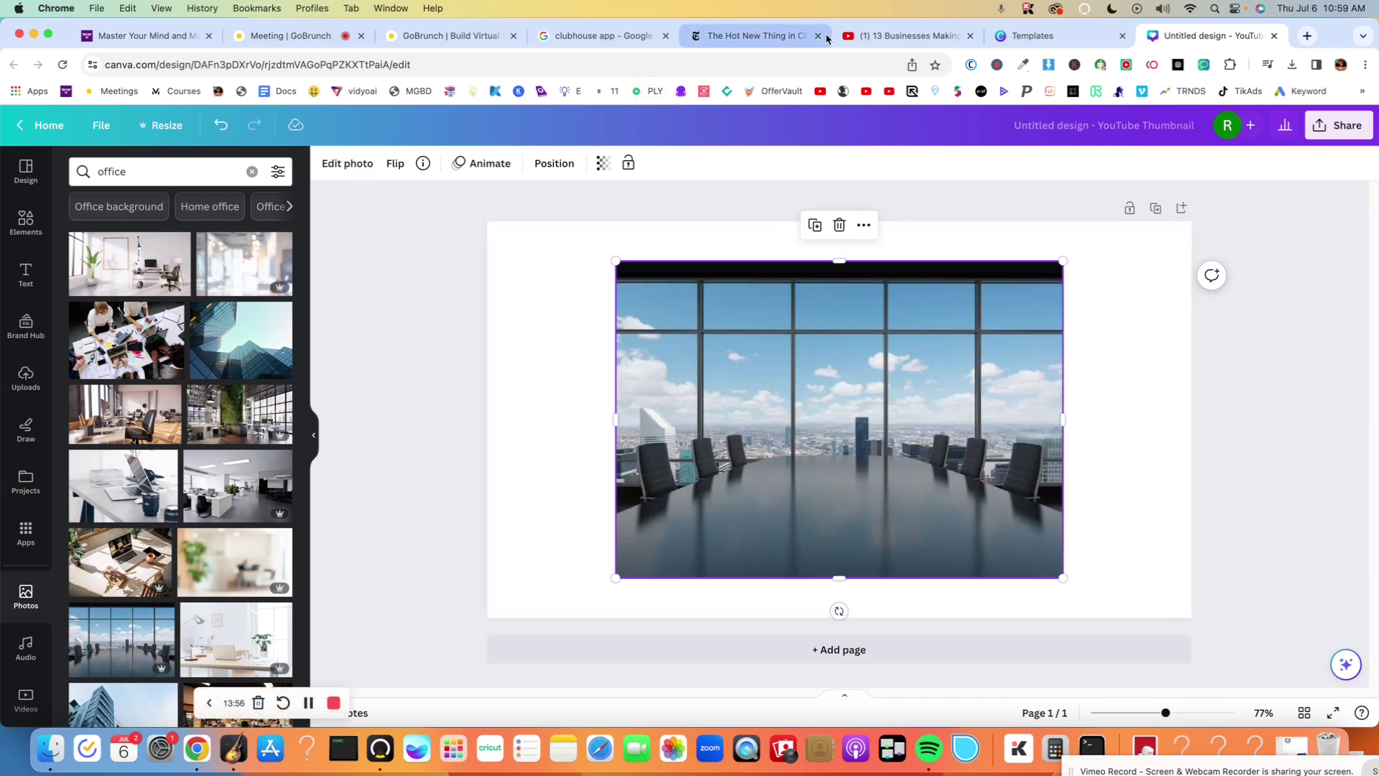
{"action": "right_click", "coordinate": [826, 329]}
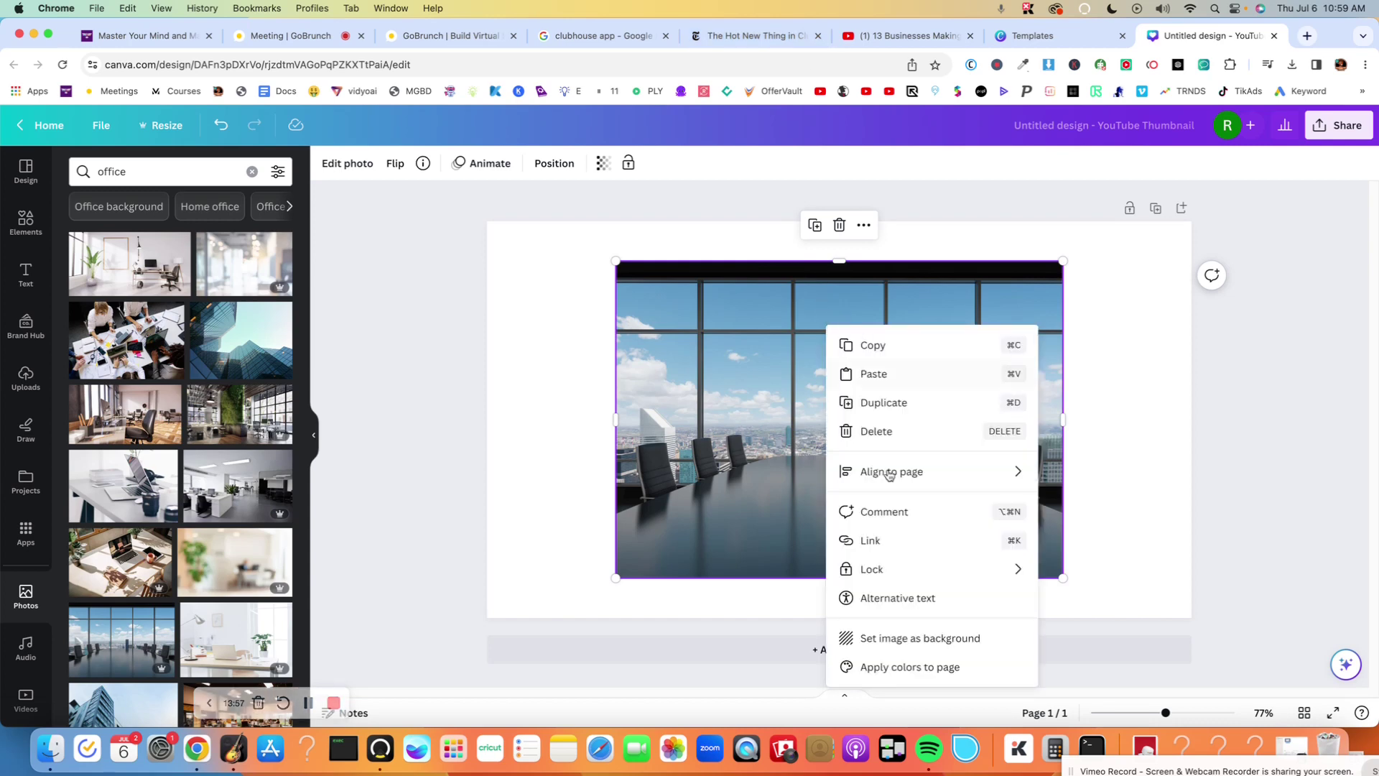
{"action": "left_click", "coordinate": [894, 638]}
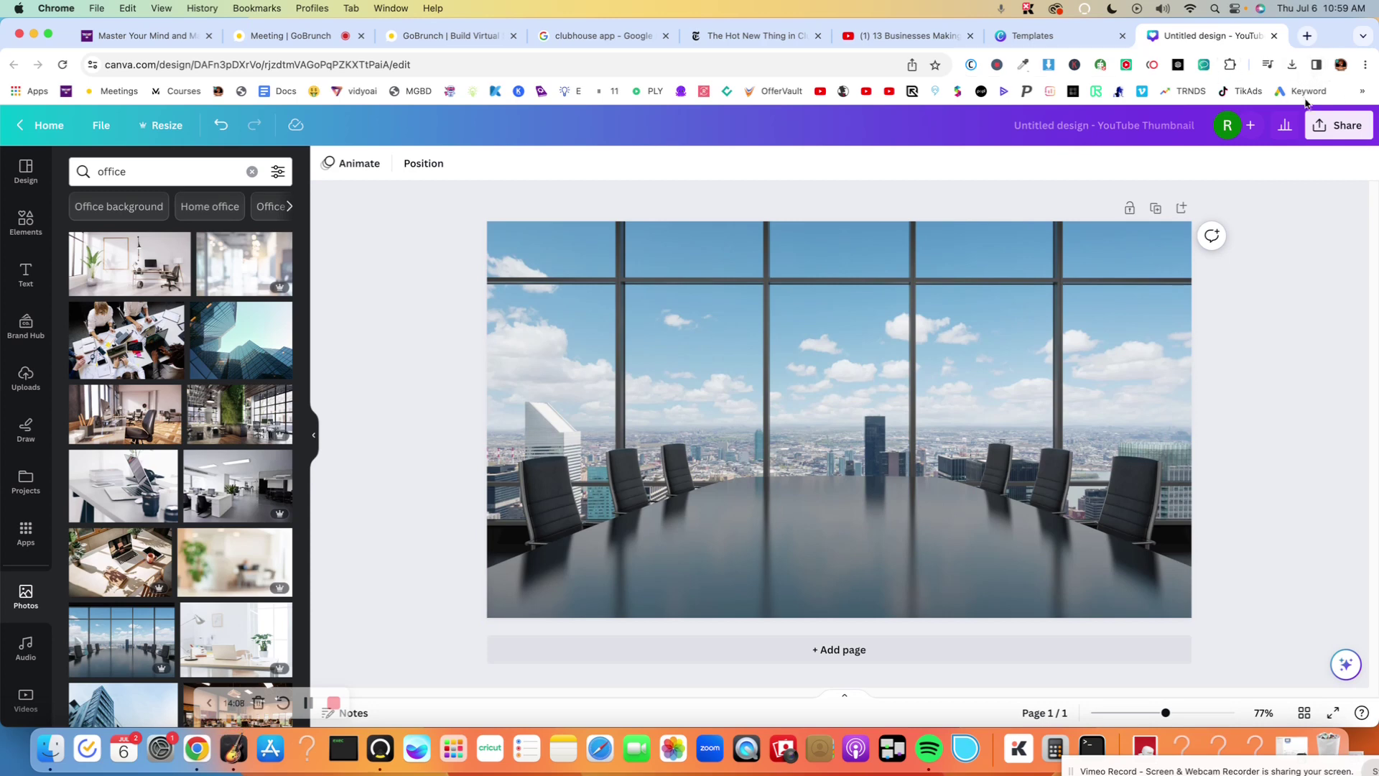
{"action": "left_click", "coordinate": [1336, 125]}
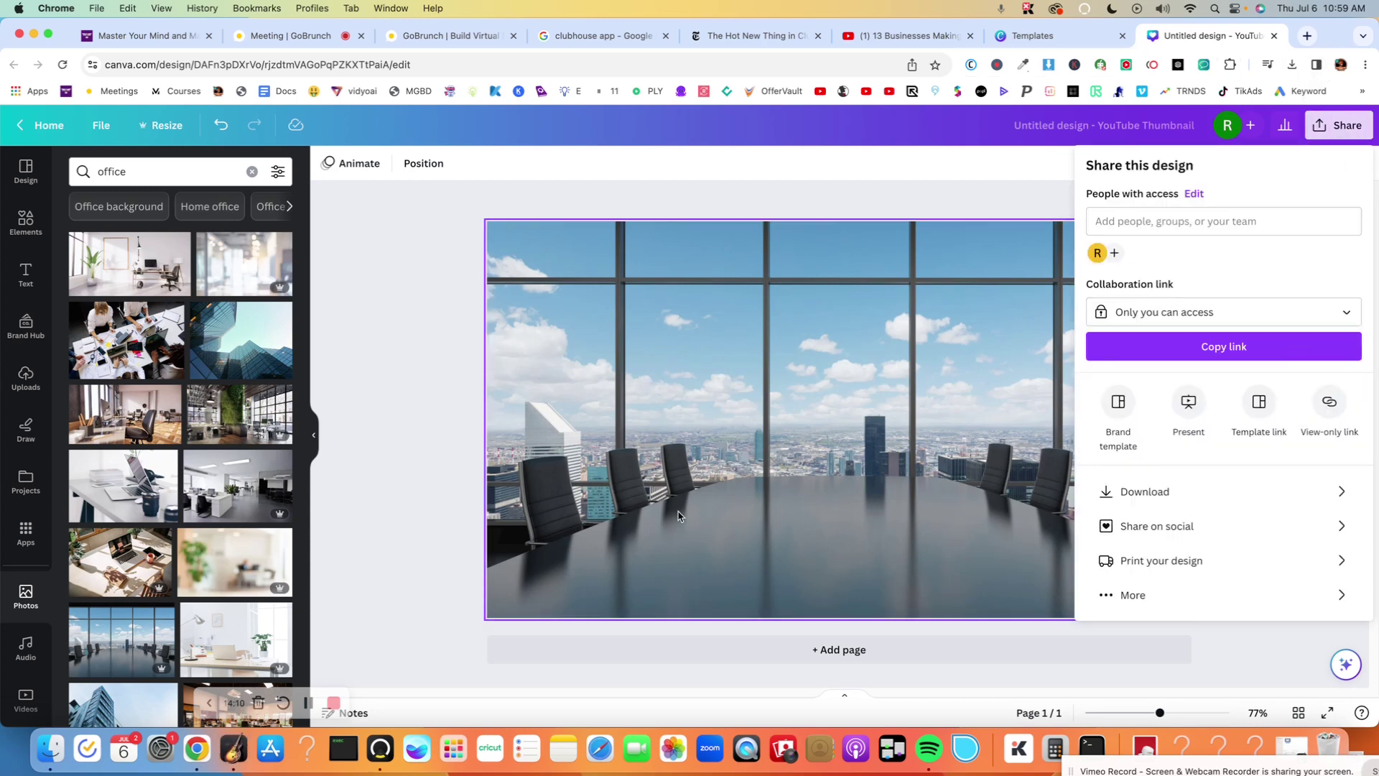
{"action": "left_click", "coordinate": [1236, 491]}
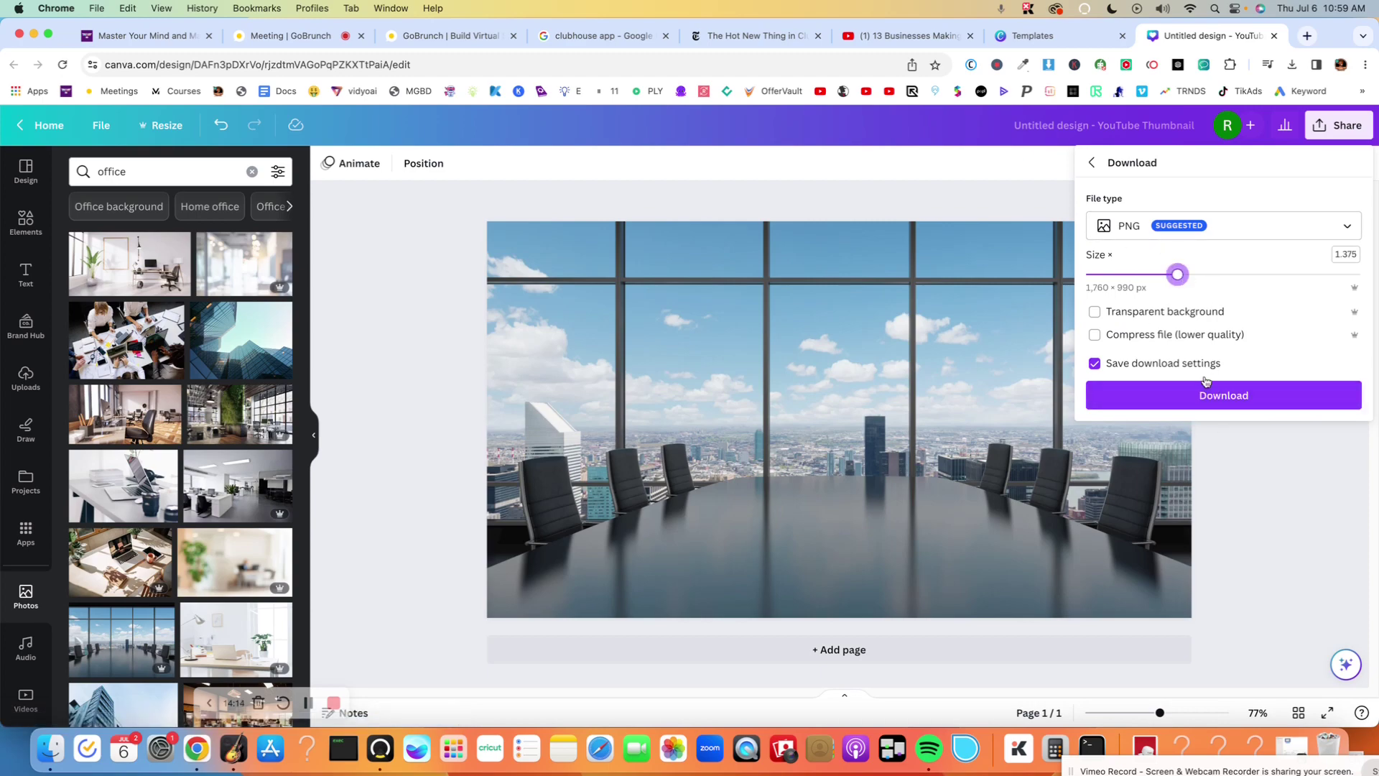
{"action": "left_click", "coordinate": [1207, 393]}
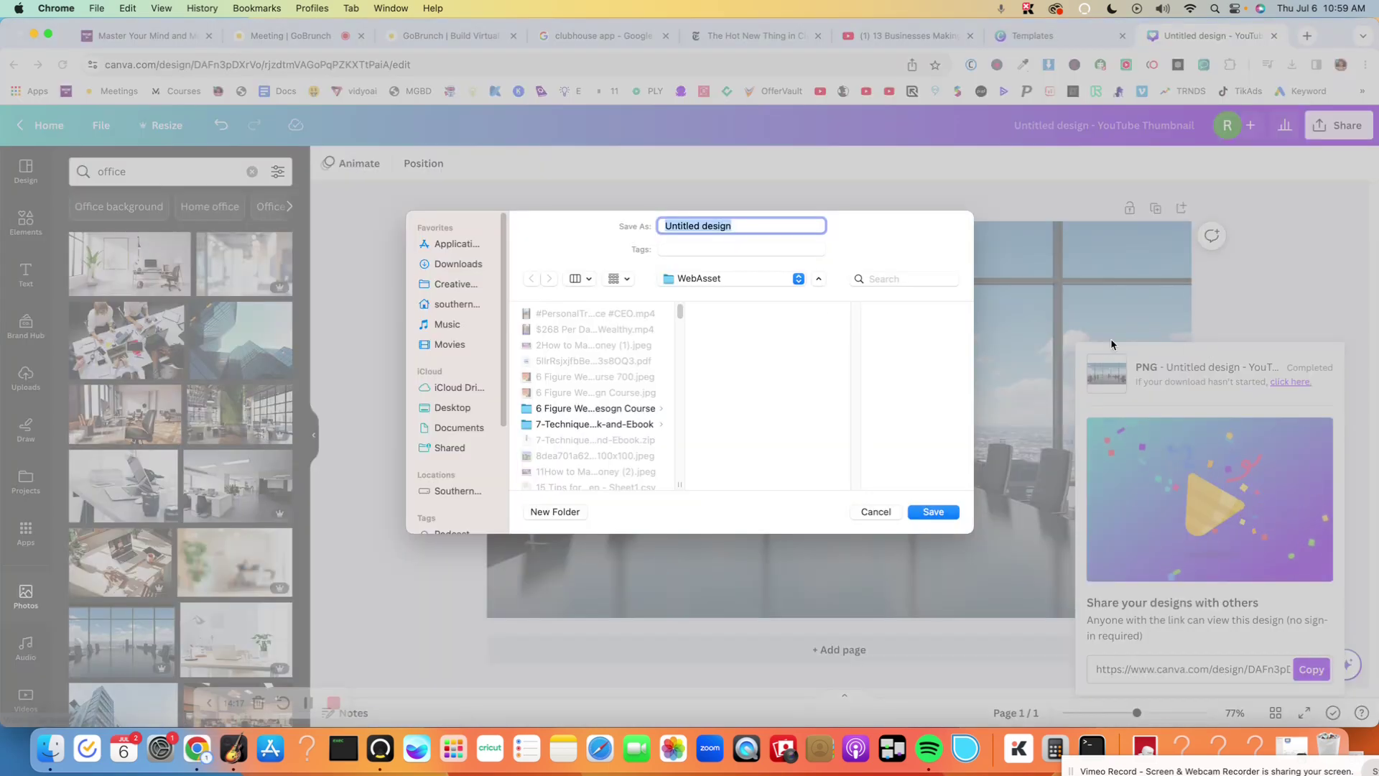
{"action": "left_click", "coordinate": [875, 511]}
Step: Download the boardroom design as a JPG and save it in the WebAsset folder as "background for gobrucnh"
{"action": "left_click", "coordinate": [1337, 125]}
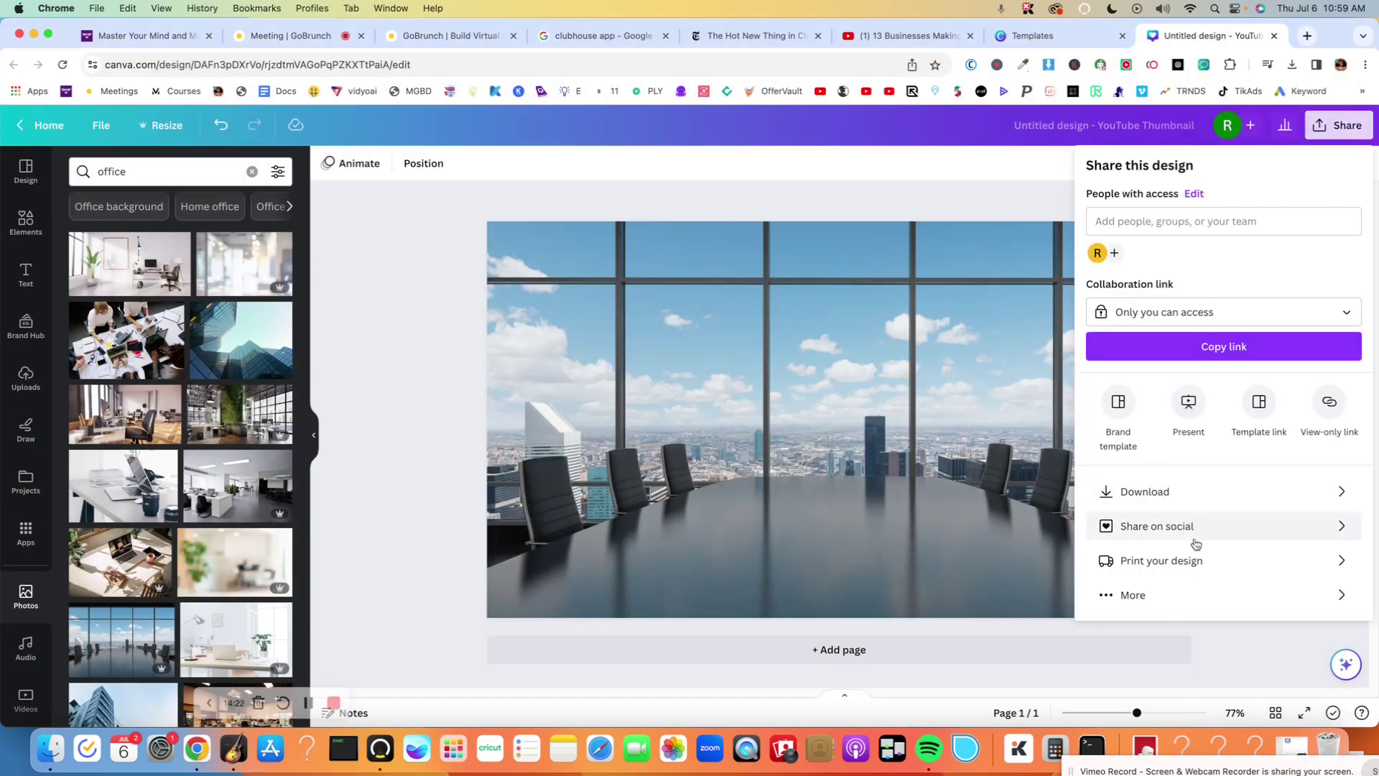
{"action": "left_click", "coordinate": [1230, 495]}
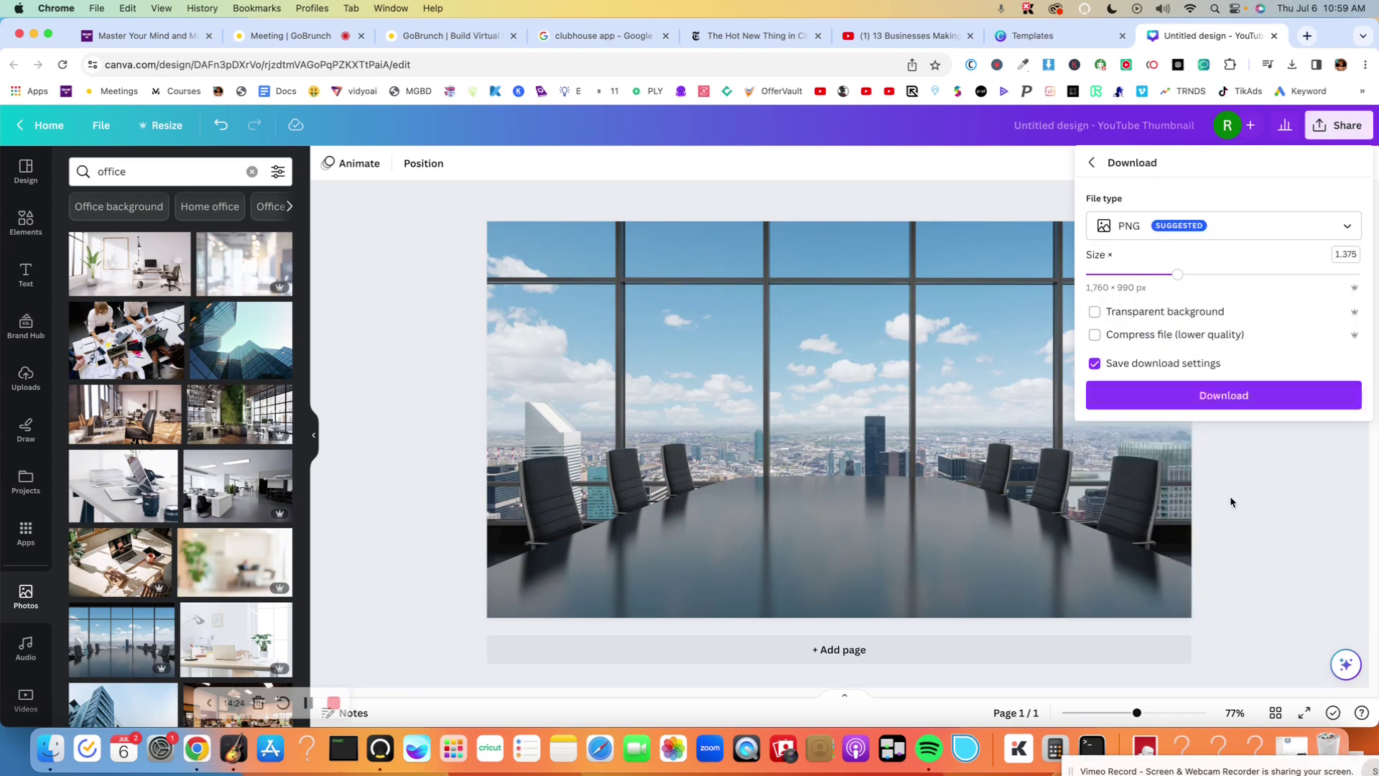
{"action": "left_click", "coordinate": [1149, 225]}
{"action": "left_click", "coordinate": [1131, 266]}
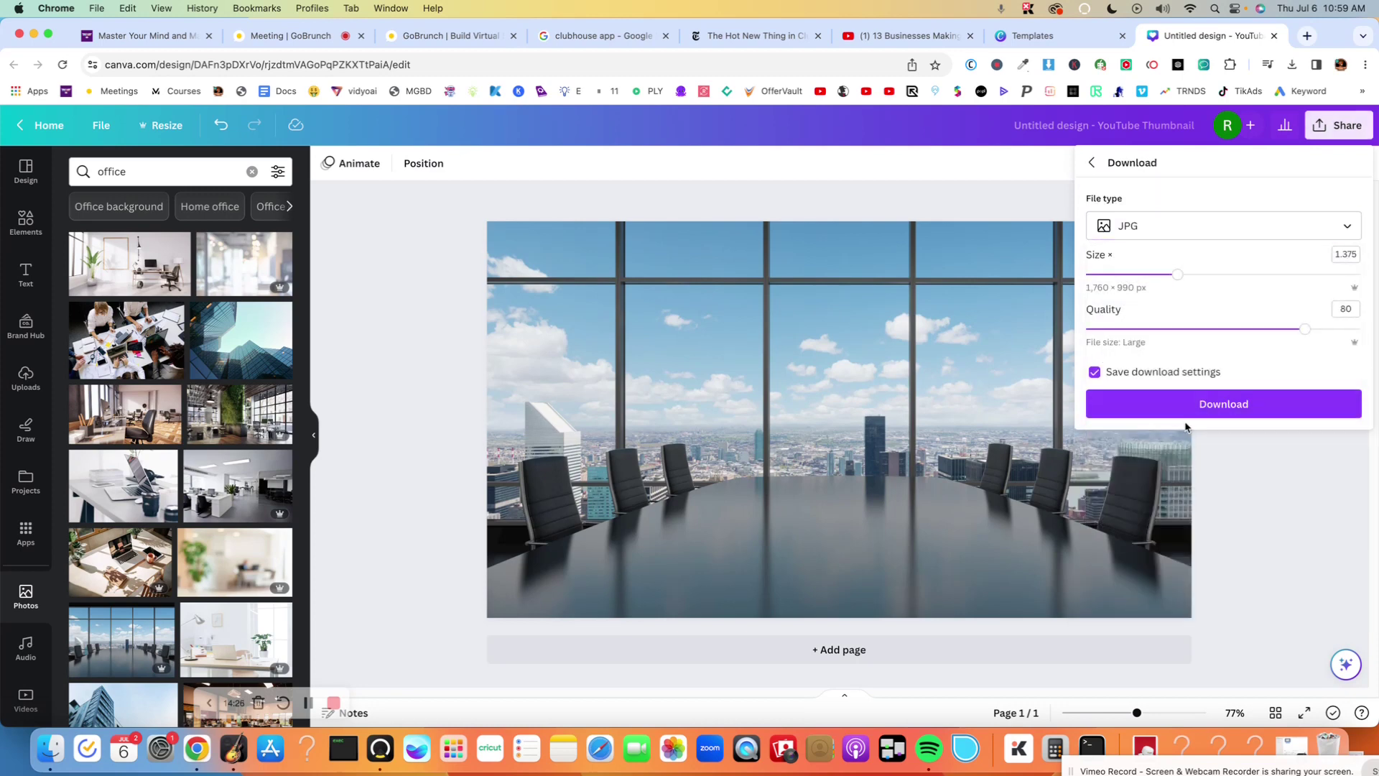
{"action": "left_click", "coordinate": [1188, 406]}
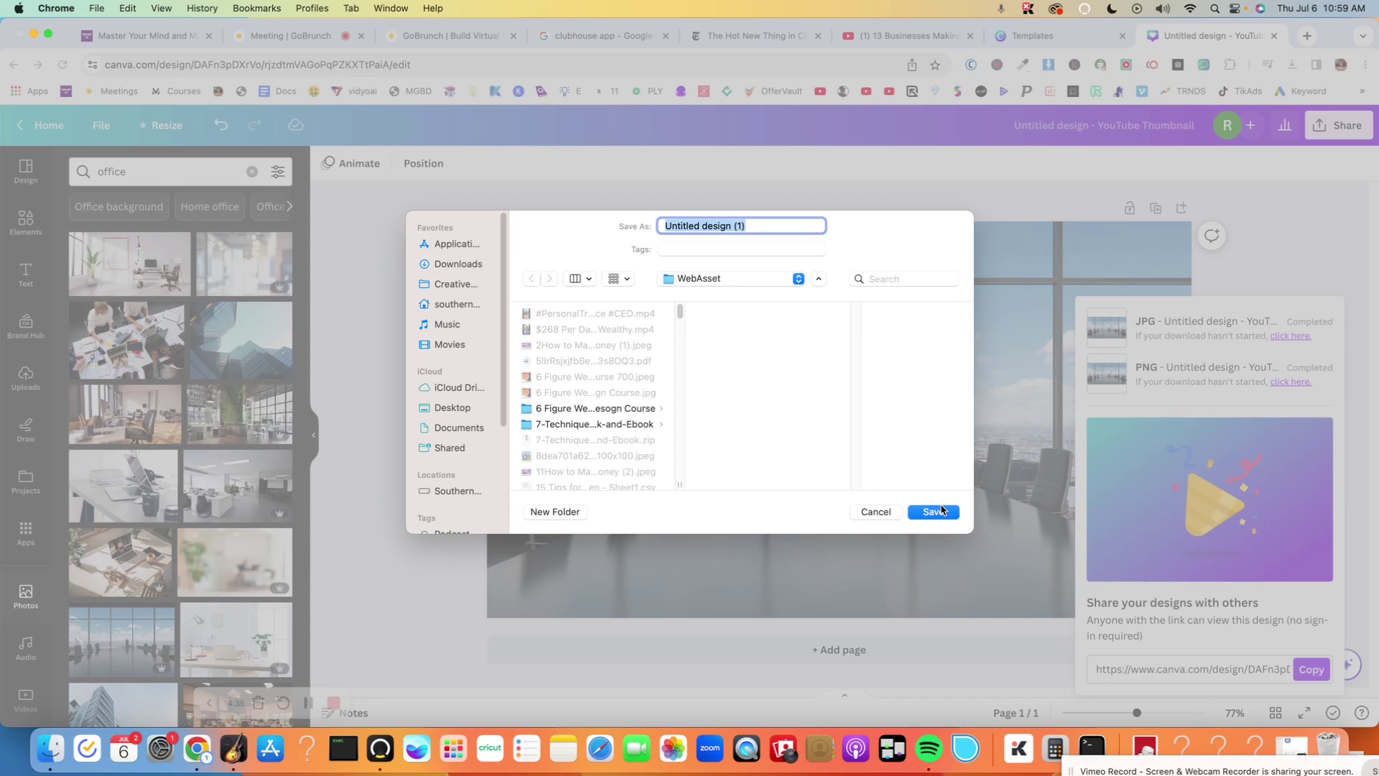
{"action": "type", "text": "background for gobrucnh"}
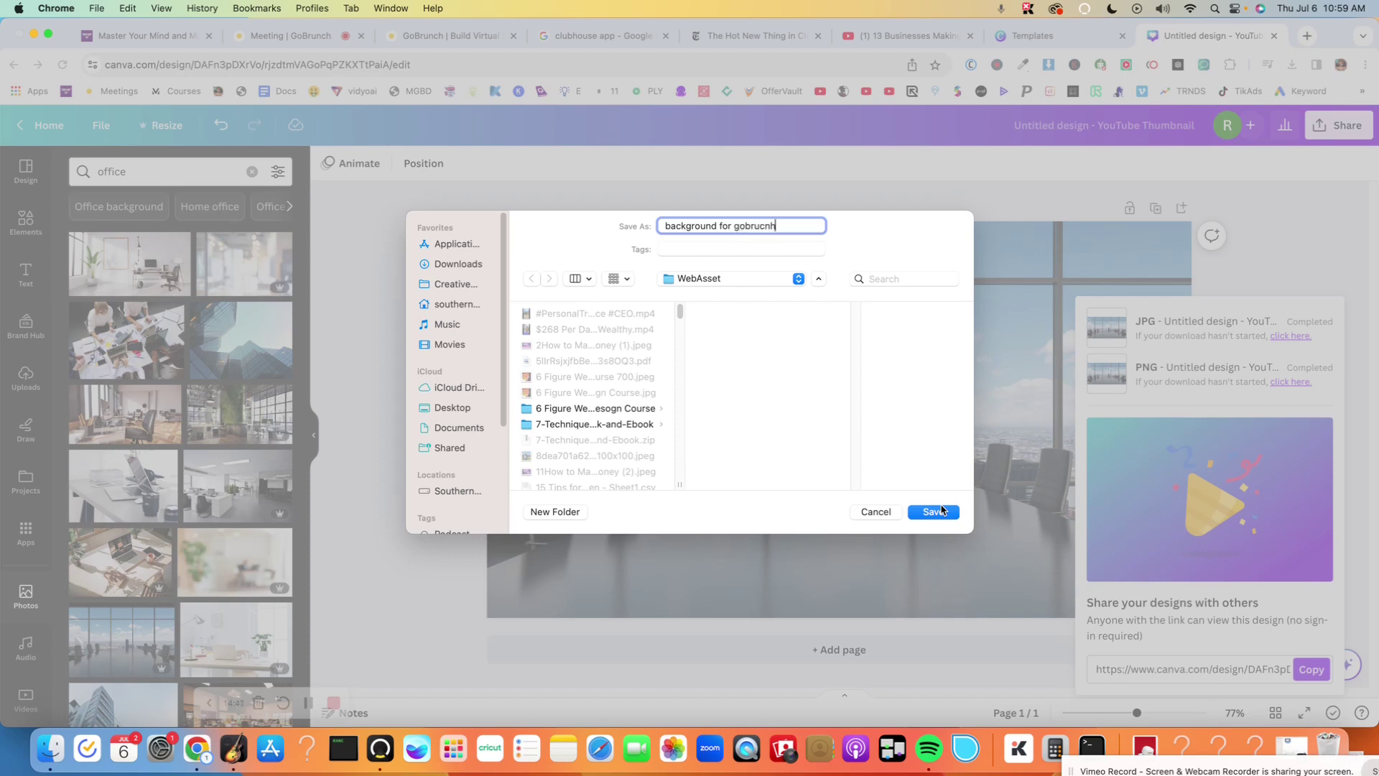
{"action": "left_click", "coordinate": [933, 511]}
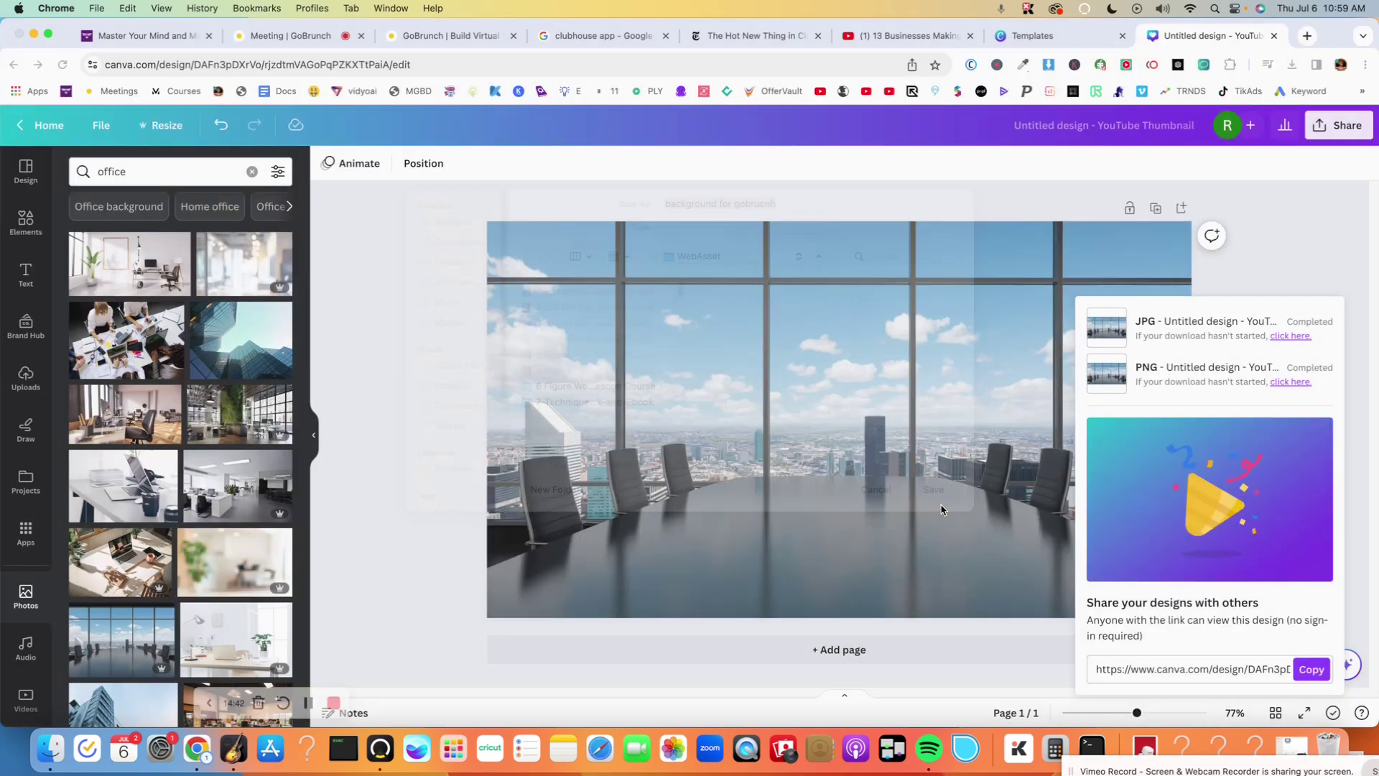
Step: Return to the GoBrunch meeting and open this room's background editor
{"action": "left_click", "coordinate": [341, 41]}
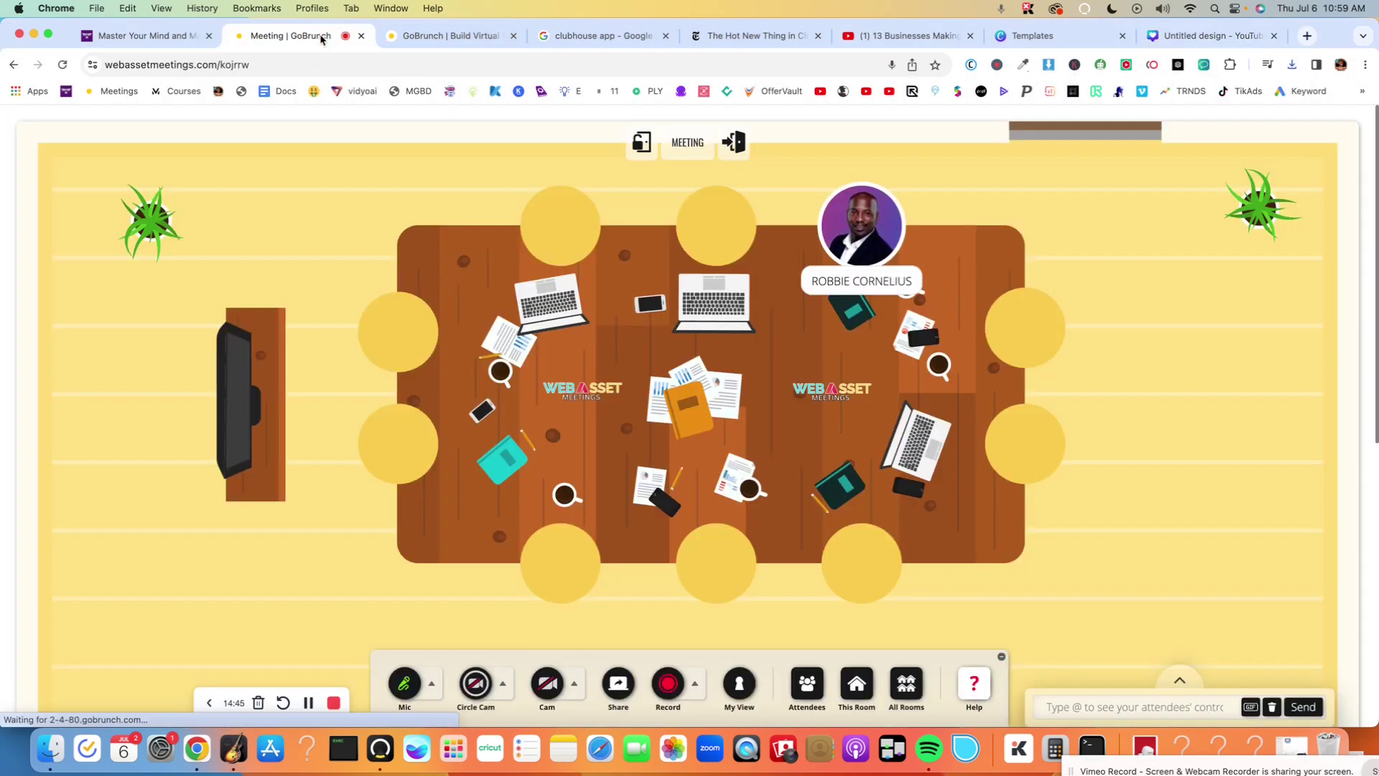
{"action": "left_click", "coordinate": [857, 687]}
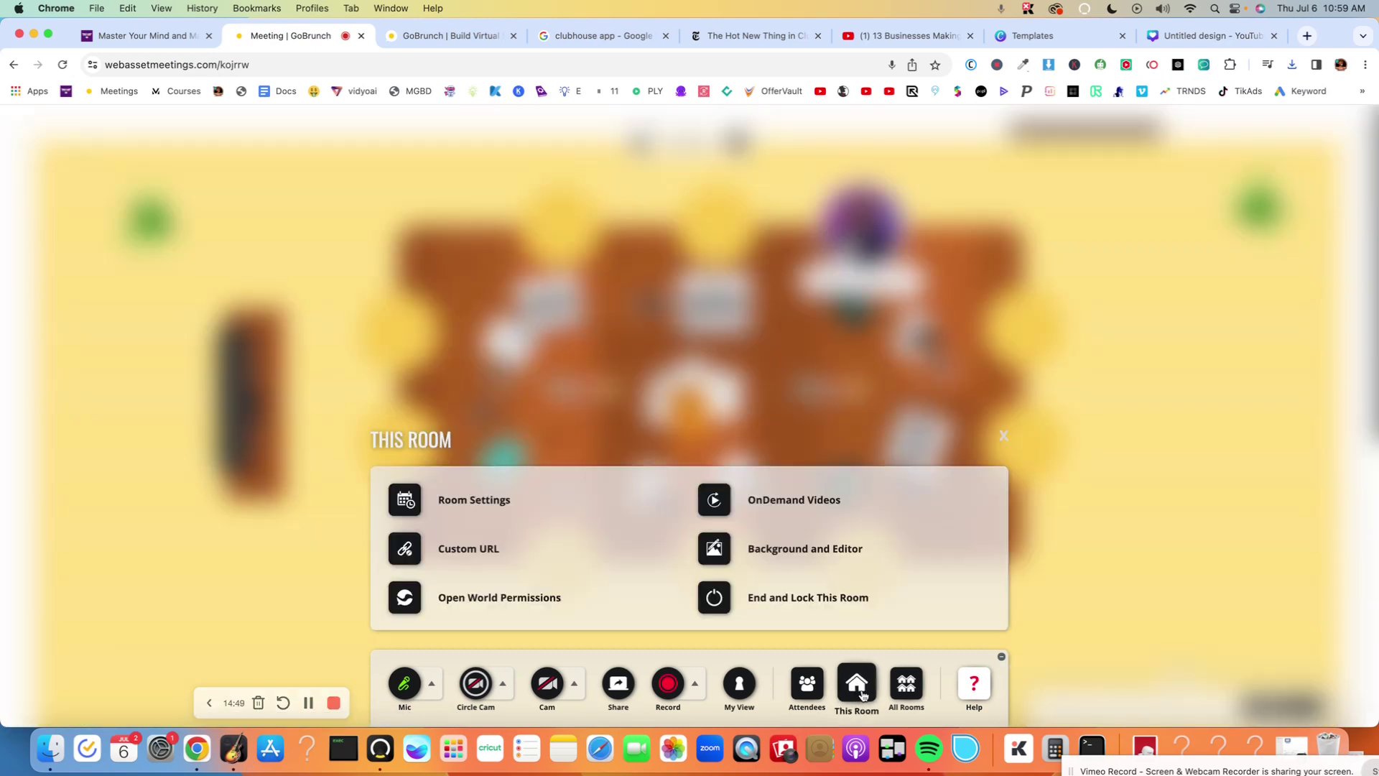
{"action": "left_click", "coordinate": [781, 553]}
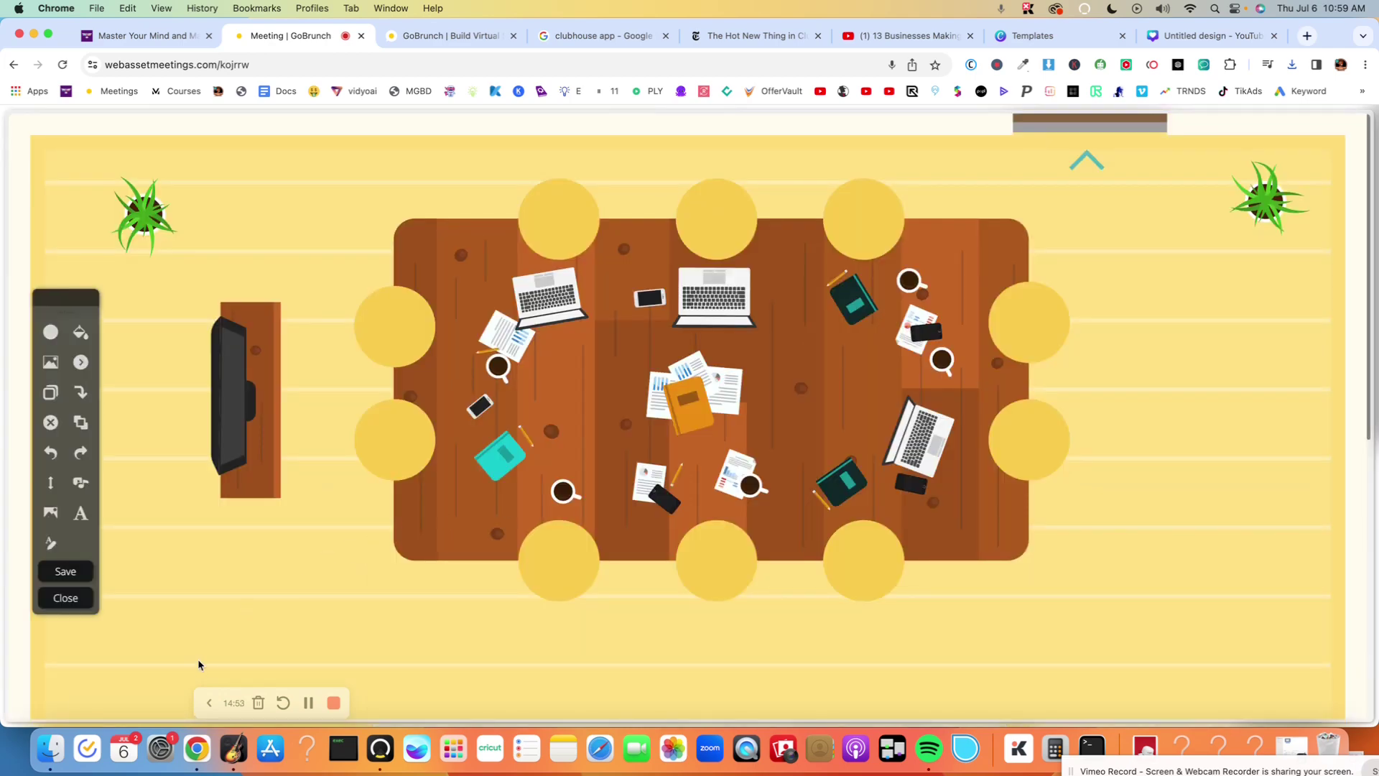
Step: Upload "background for gobrucnh.jpg" from the WebAsset folder as the room's background
{"action": "left_click", "coordinate": [52, 514]}
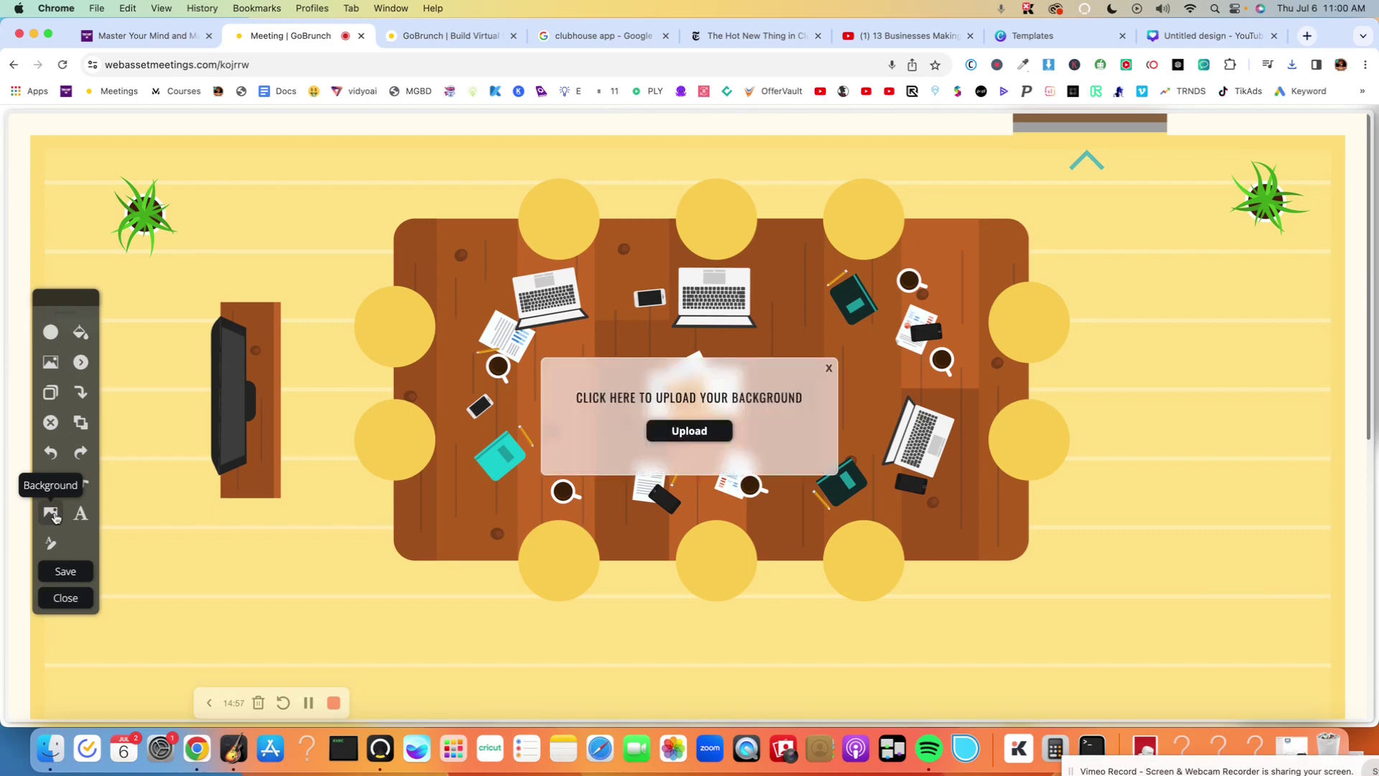
{"action": "left_click", "coordinate": [686, 431]}
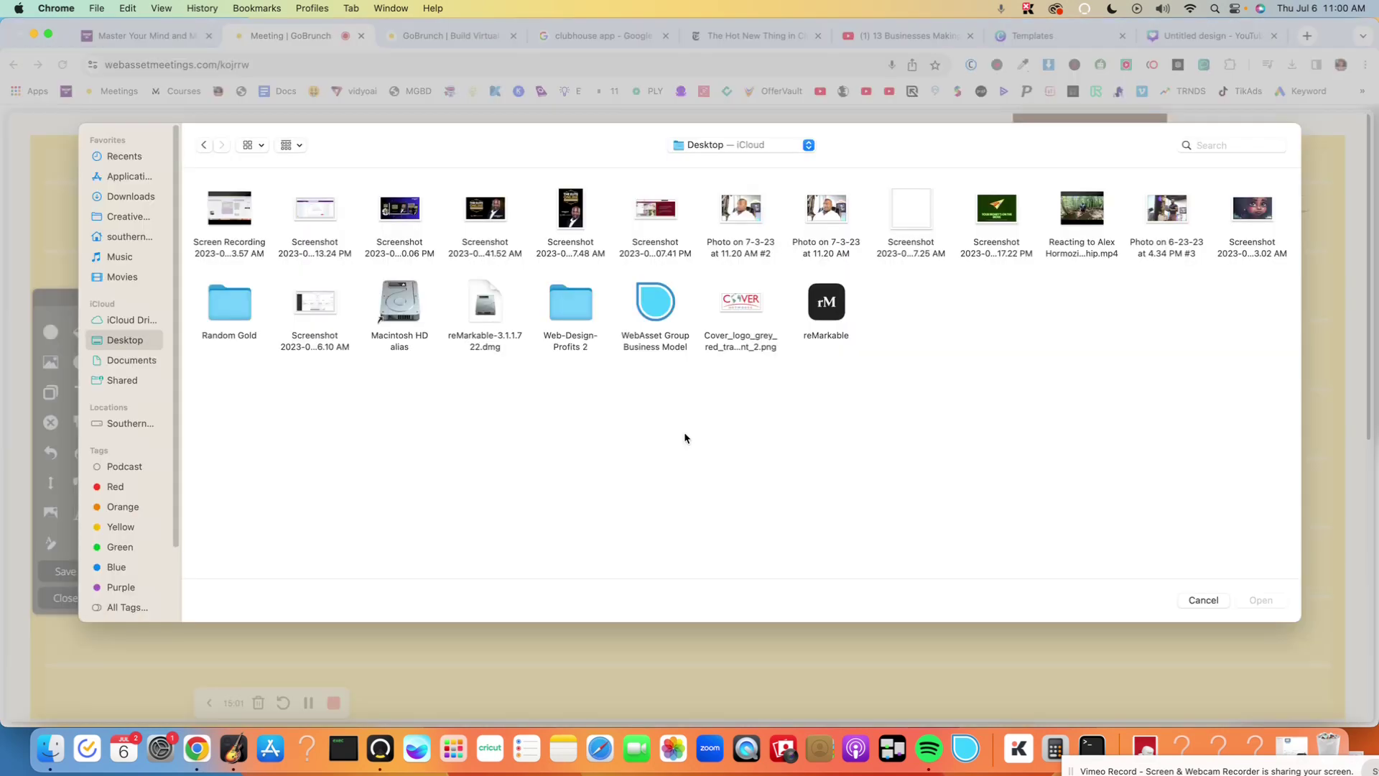
{"action": "left_click", "coordinate": [749, 146]}
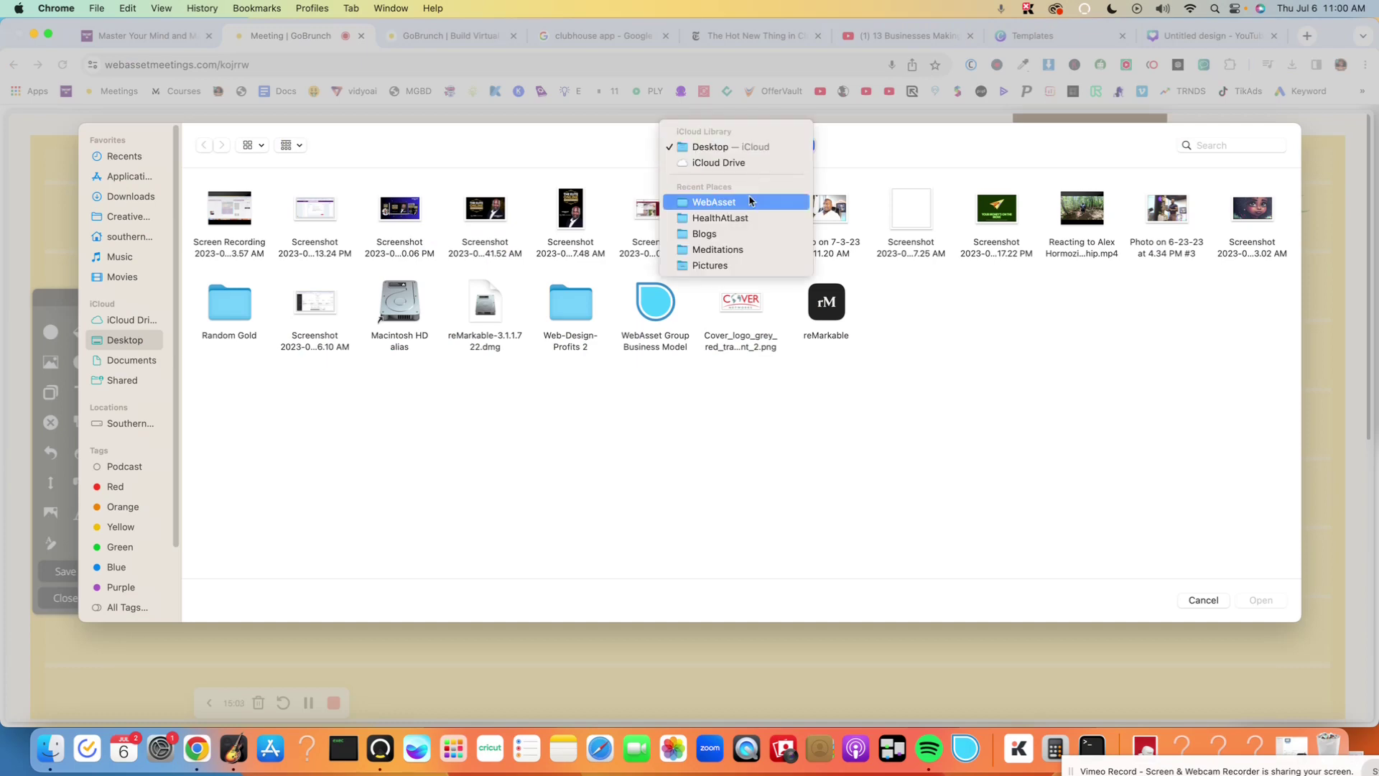
{"action": "left_click", "coordinate": [754, 200]}
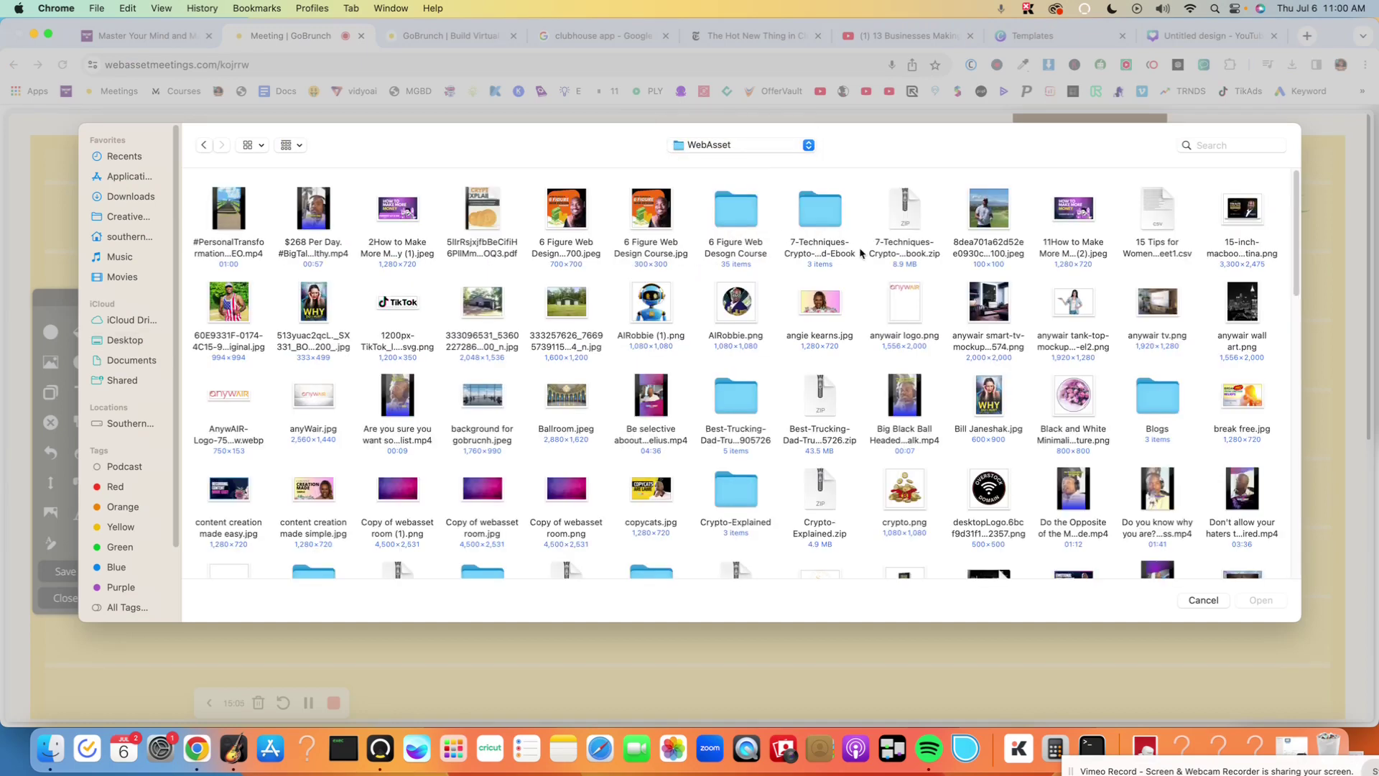
{"action": "double_click", "coordinate": [491, 394]}
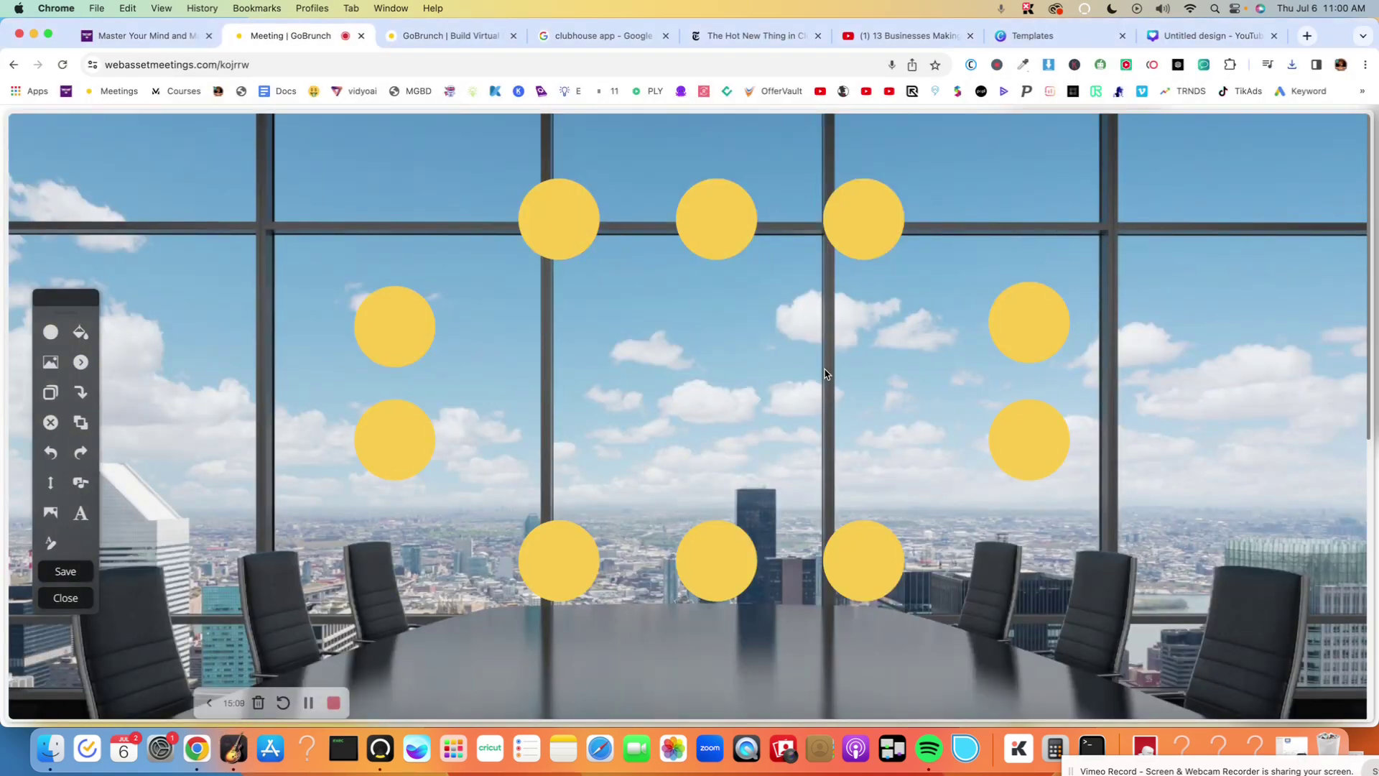
Step: Move three seat circles onto the three chairs on the left side of the boardroom table
{"action": "scroll", "coordinate": [825, 374], "scroll_direction": "down", "scroll_amount": 6}
{"action": "scroll", "coordinate": [817, 446], "scroll_direction": "up", "scroll_amount": 6}
{"action": "scroll", "coordinate": [818, 449], "scroll_direction": "down", "scroll_amount": 5}
{"action": "scroll", "coordinate": [391, 338], "scroll_direction": "up", "scroll_amount": 3}
{"action": "left_click", "coordinate": [392, 321]}
{"action": "left_click_drag", "start_coordinate": [391, 320], "coordinate": [145, 451]}
{"action": "left_click", "coordinate": [409, 208]}
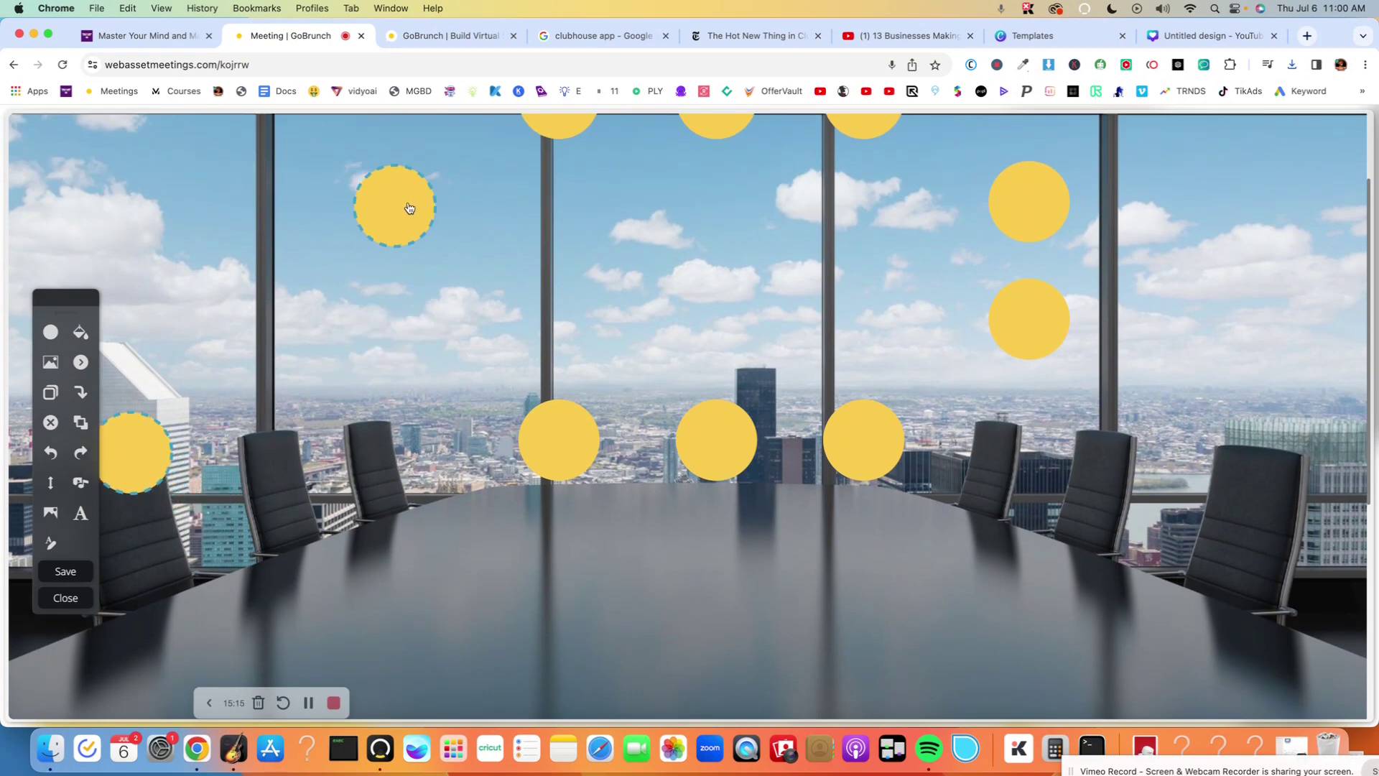
{"action": "left_click_drag", "start_coordinate": [409, 207], "coordinate": [280, 439]}
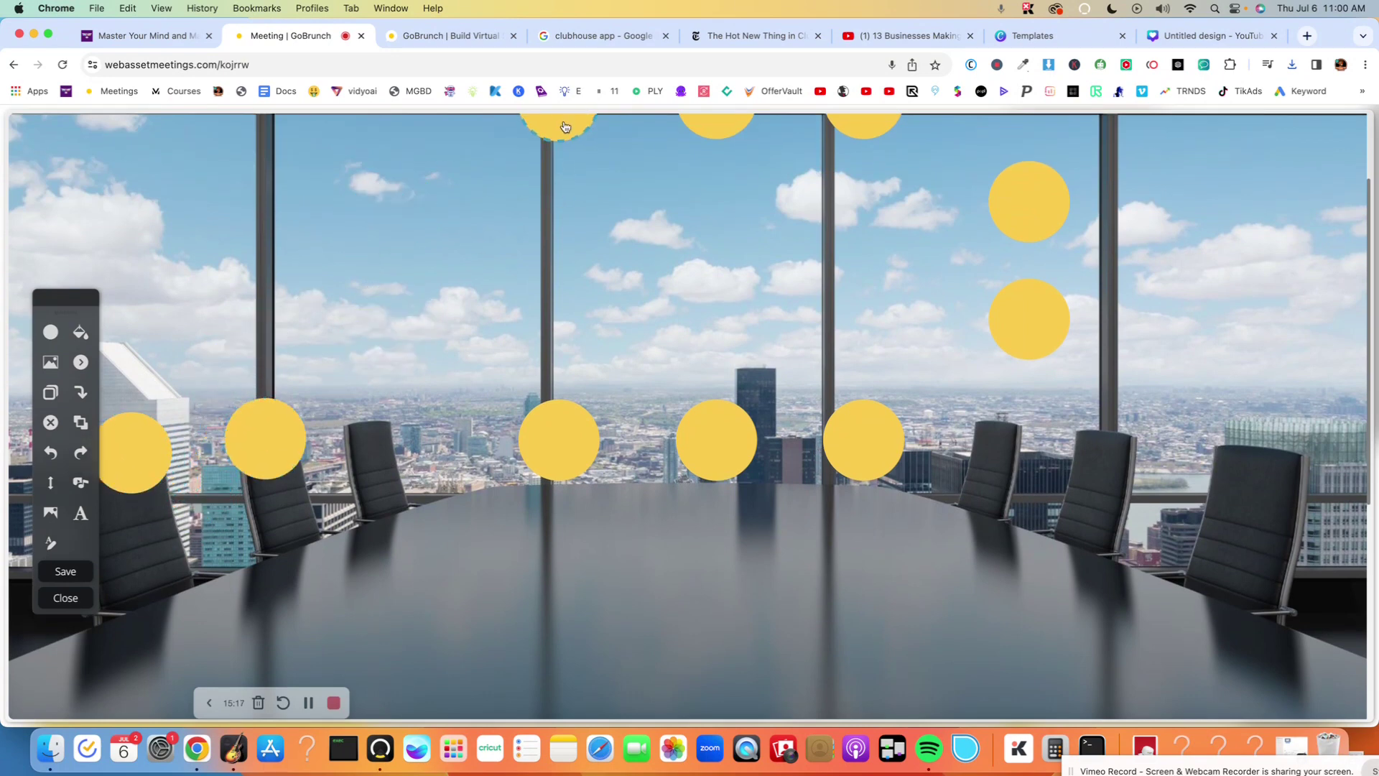
{"action": "left_click_drag", "start_coordinate": [590, 119], "coordinate": [390, 440]}
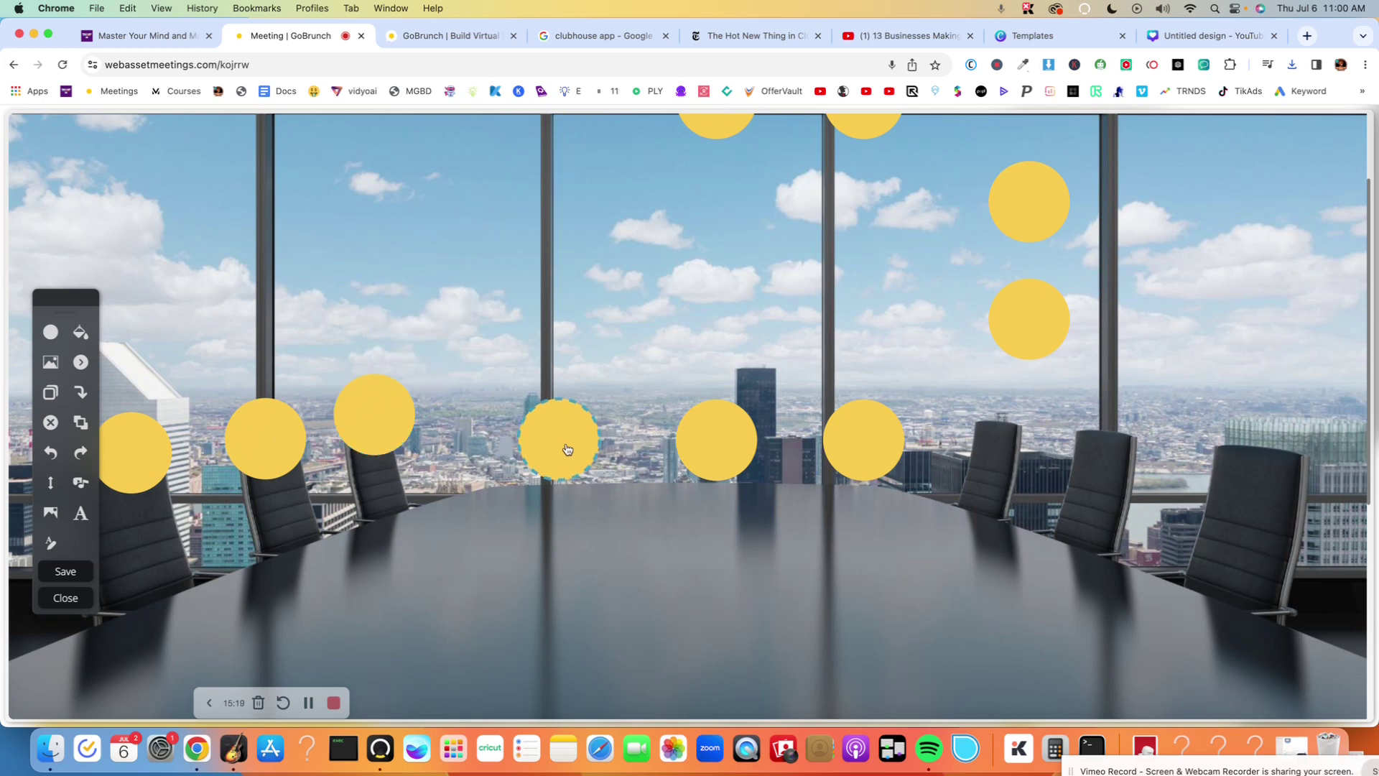
{"action": "left_click_drag", "start_coordinate": [560, 434], "coordinate": [581, 432]}
Step: Place three seat circles on the chairs on the table's right side and another near the center of its far end
{"action": "left_click_drag", "start_coordinate": [853, 436], "coordinate": [1240, 447]}
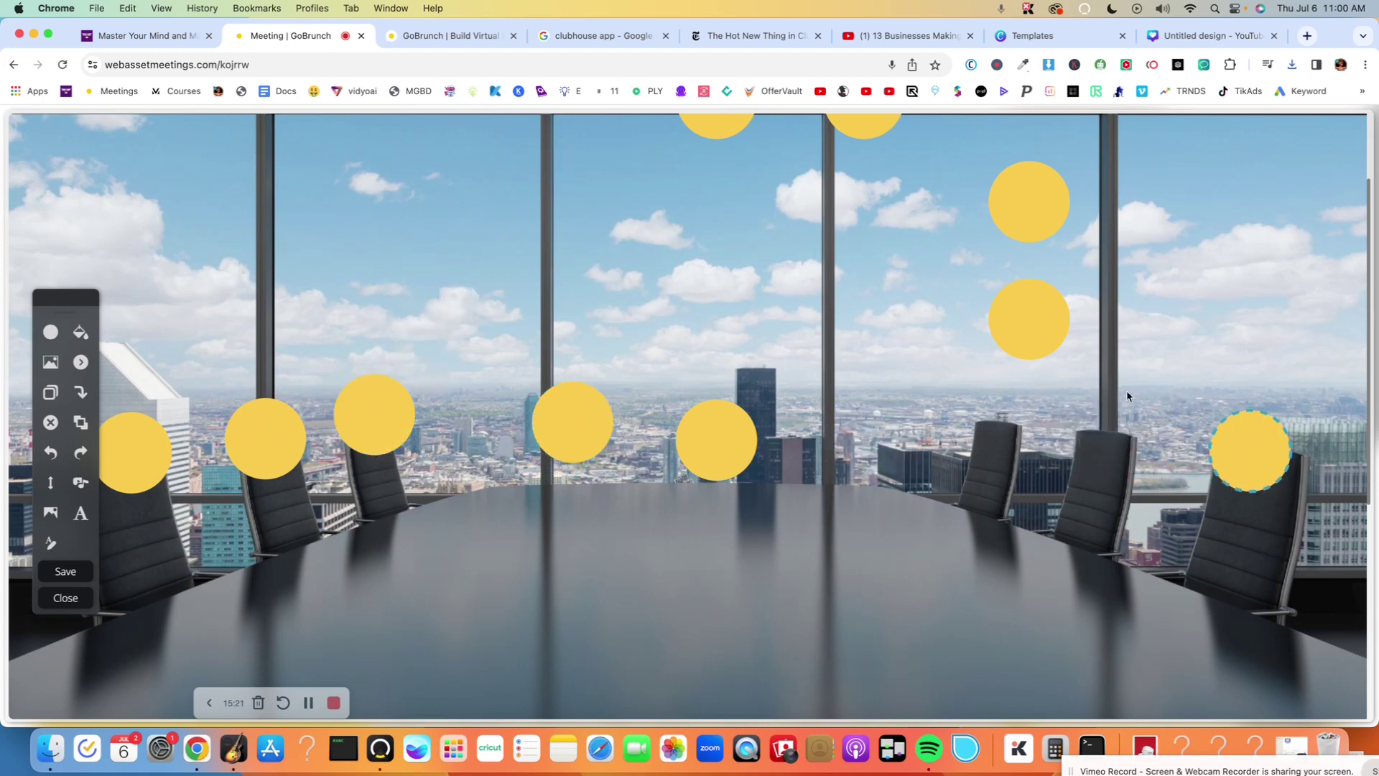
{"action": "left_click_drag", "start_coordinate": [1031, 315], "coordinate": [1105, 433]}
{"action": "left_click_drag", "start_coordinate": [739, 446], "coordinate": [1025, 409]}
{"action": "scroll", "coordinate": [823, 555], "scroll_direction": "up", "scroll_amount": 1}
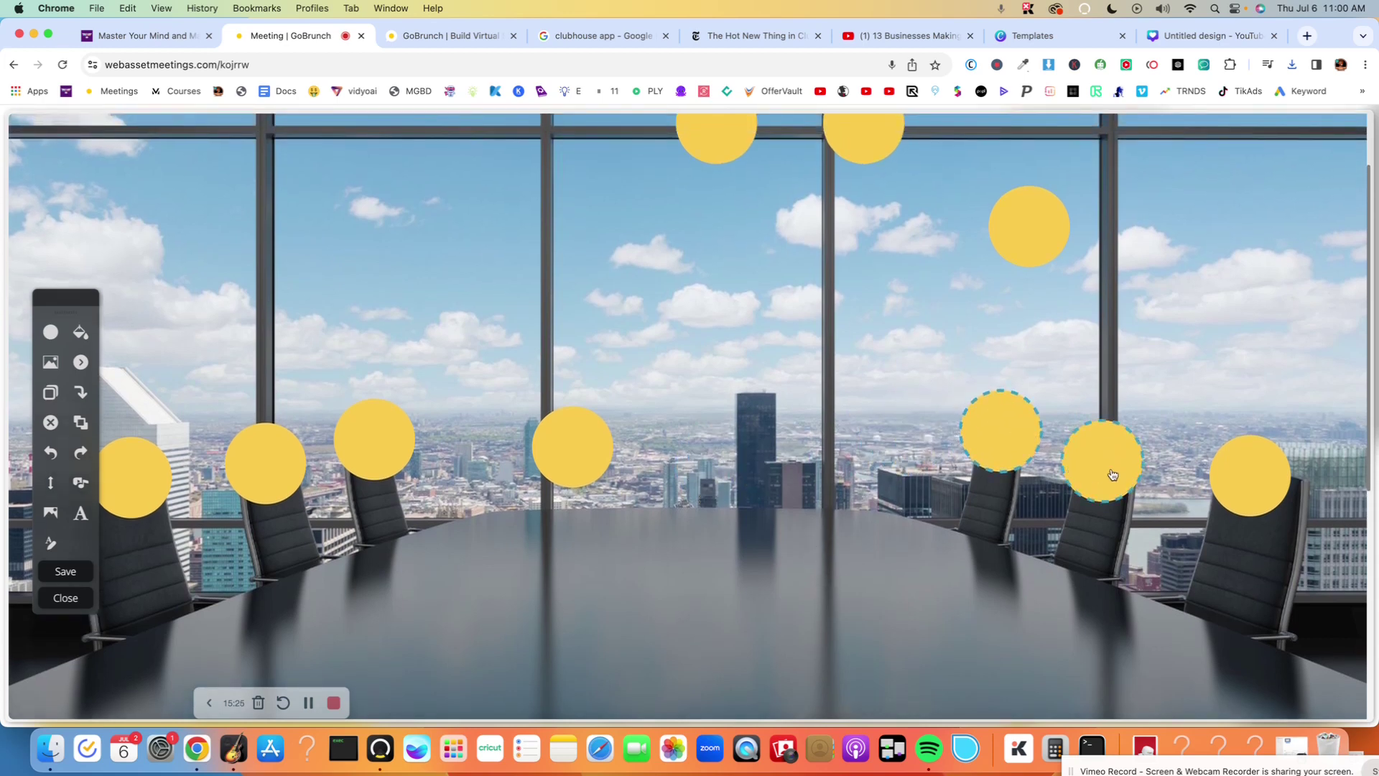
{"action": "left_click_drag", "start_coordinate": [1113, 470], "coordinate": [1117, 466]}
{"action": "left_click_drag", "start_coordinate": [1251, 469], "coordinate": [1259, 480]}
{"action": "left_click_drag", "start_coordinate": [1133, 461], "coordinate": [1141, 458]}
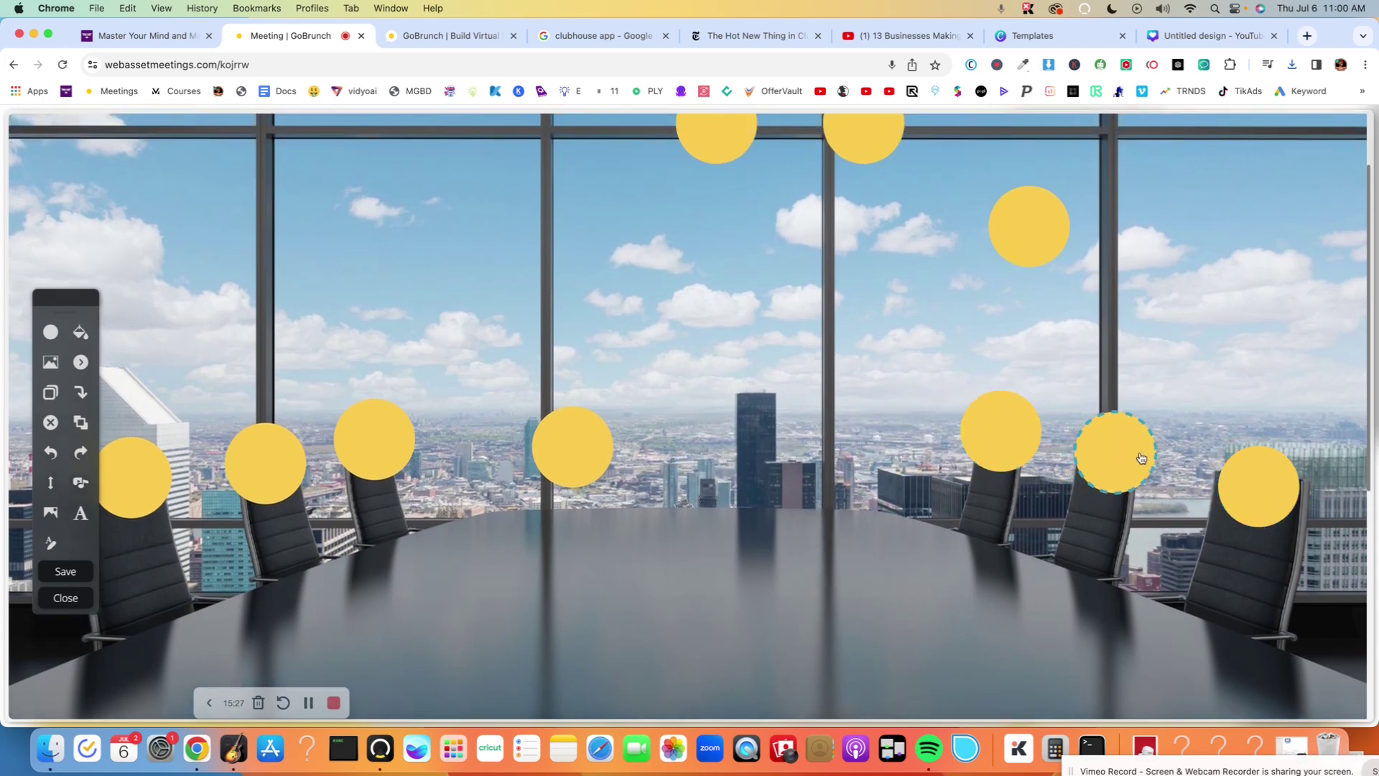
{"action": "left_click_drag", "start_coordinate": [568, 475], "coordinate": [674, 440]}
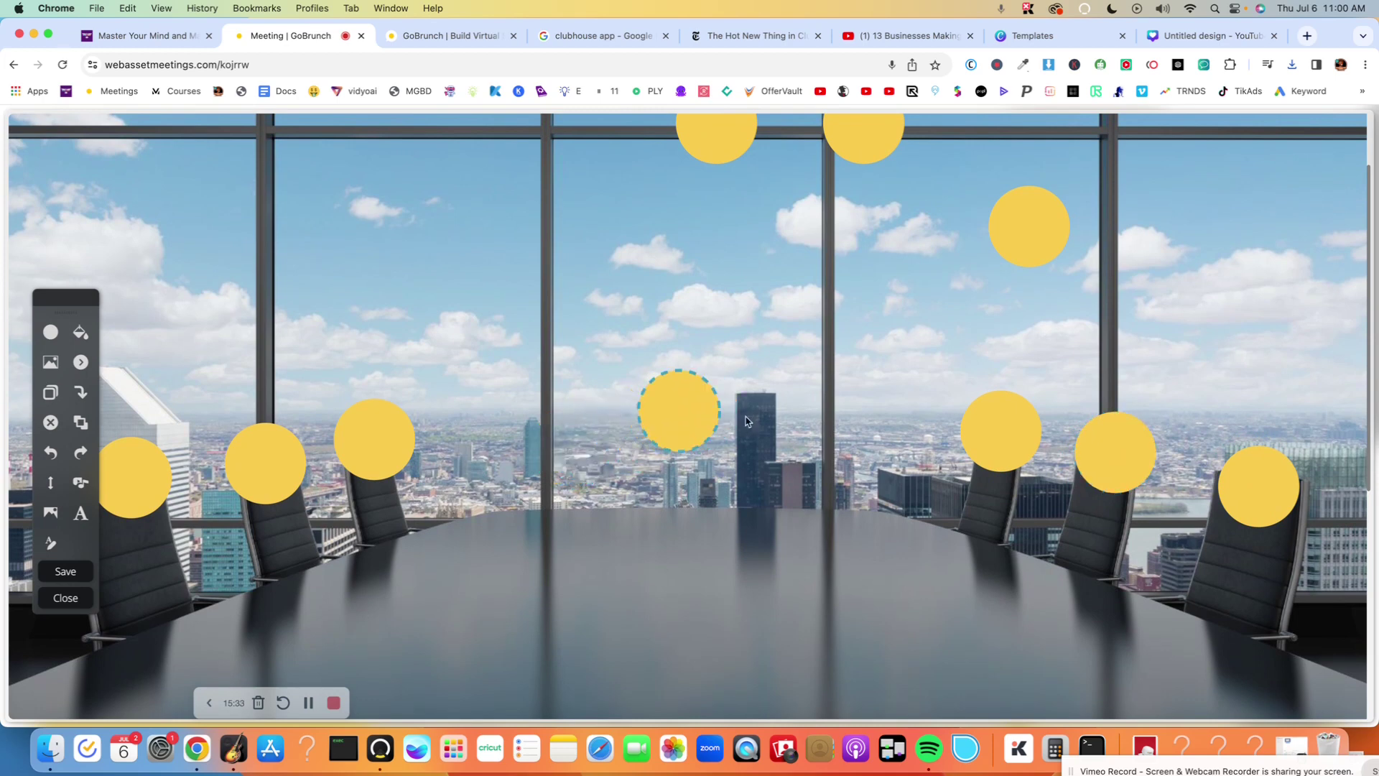
Step: Delete the three surplus seat circles floating over the windows
{"action": "scroll", "coordinate": [781, 299], "scroll_direction": "up", "scroll_amount": 3}
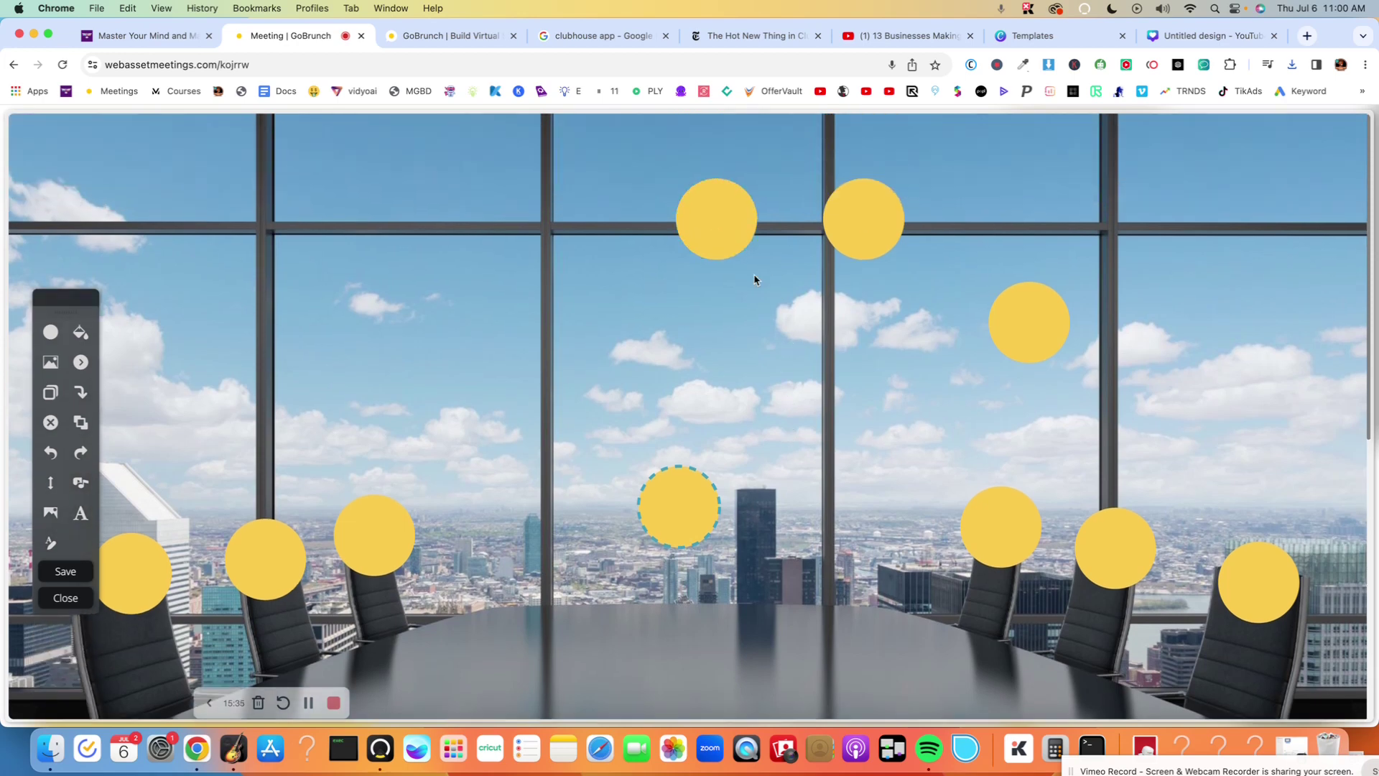
{"action": "scroll", "coordinate": [755, 279], "scroll_direction": "down", "scroll_amount": 3}
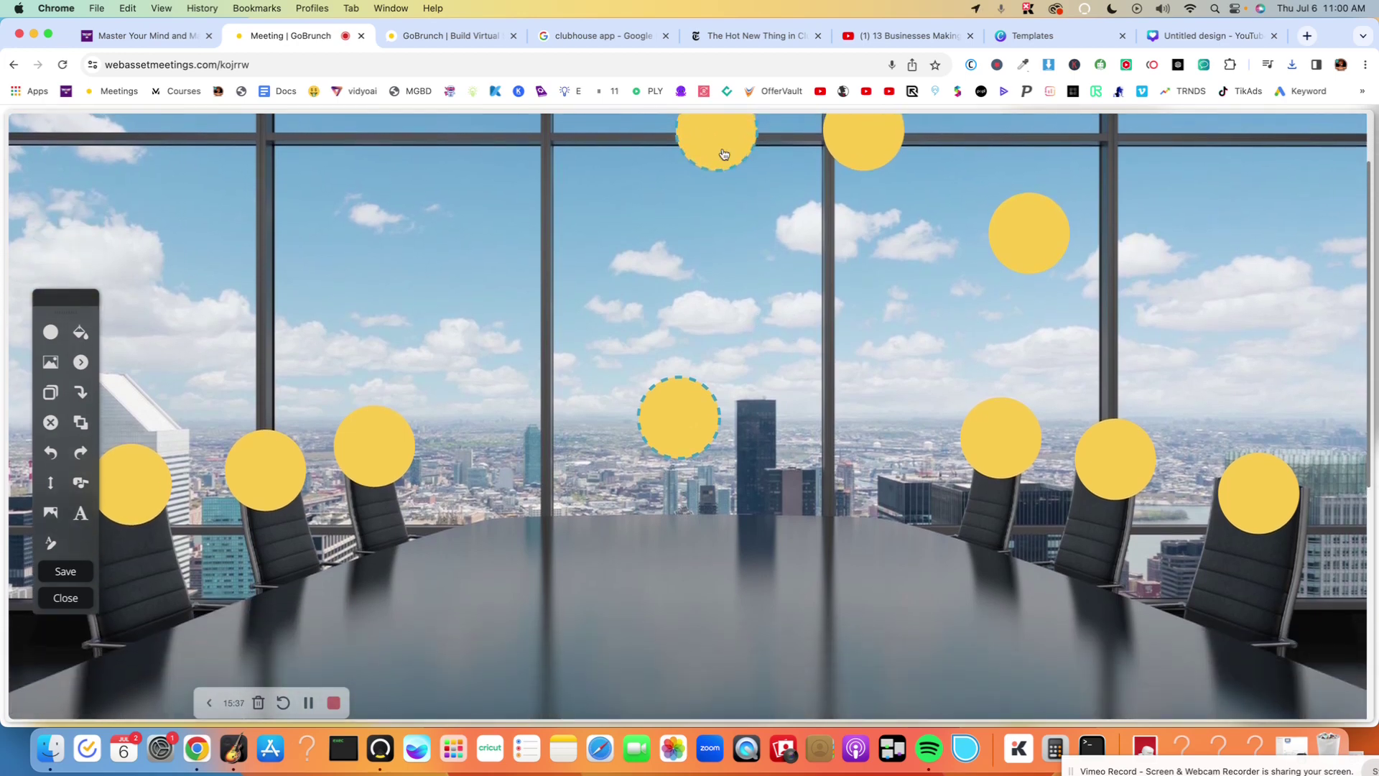
{"action": "left_click", "coordinate": [135, 483]}
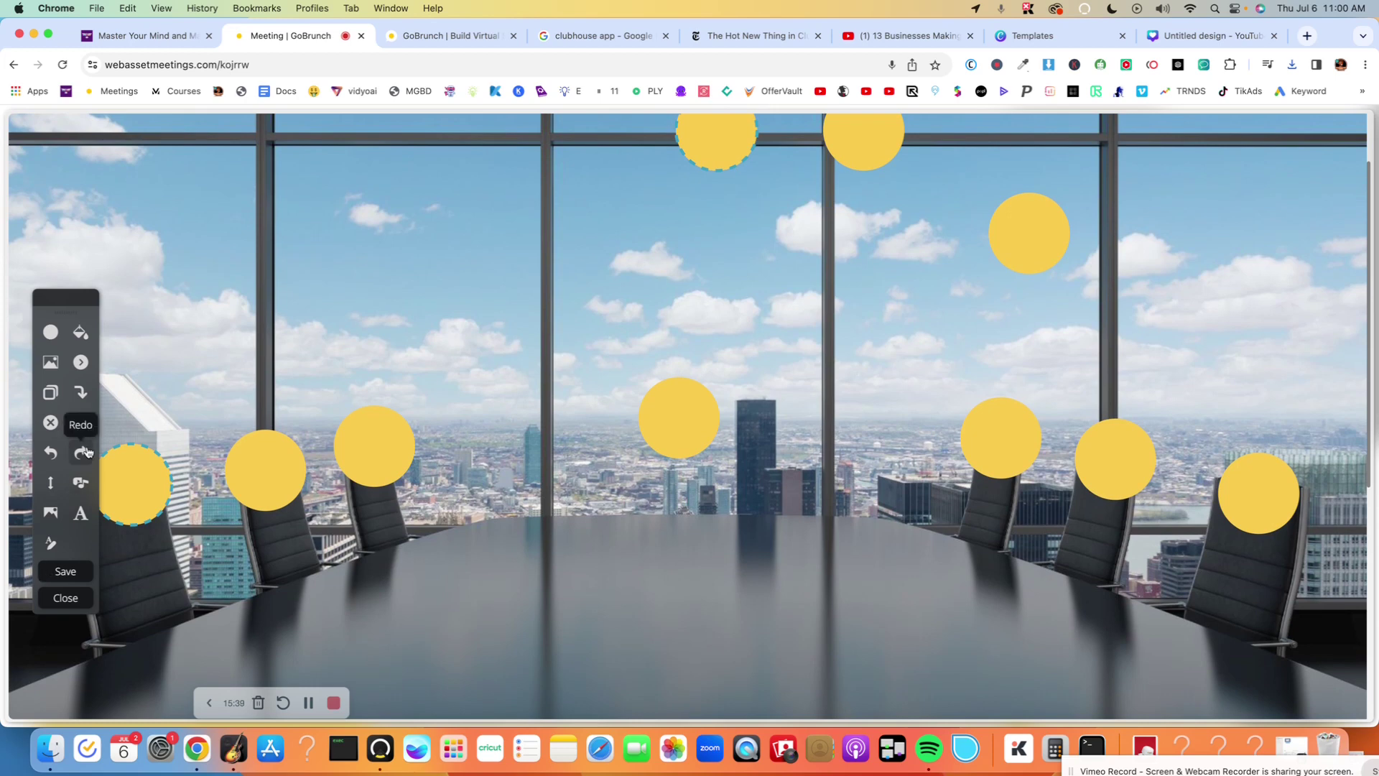
{"action": "left_click", "coordinate": [50, 422]}
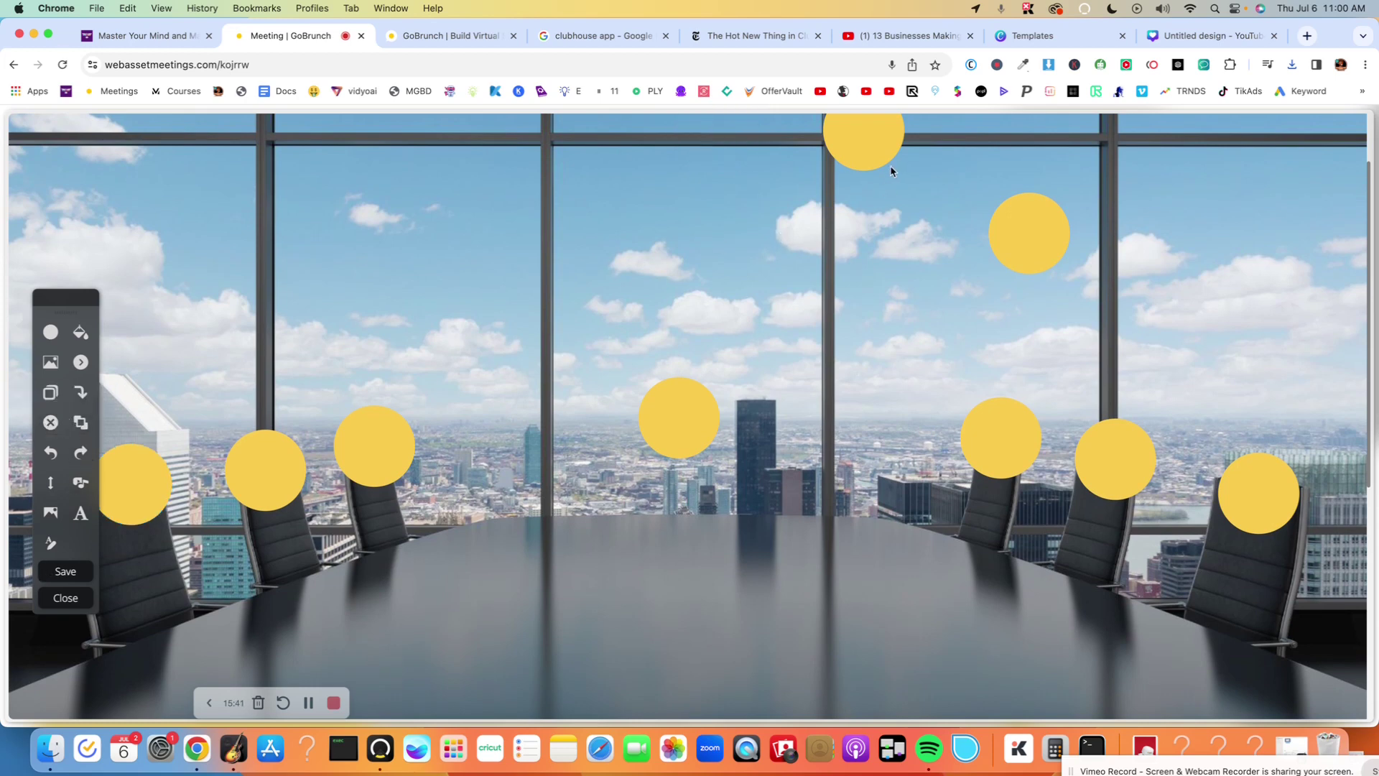
{"action": "scroll", "coordinate": [890, 171], "scroll_direction": "up", "scroll_amount": 1}
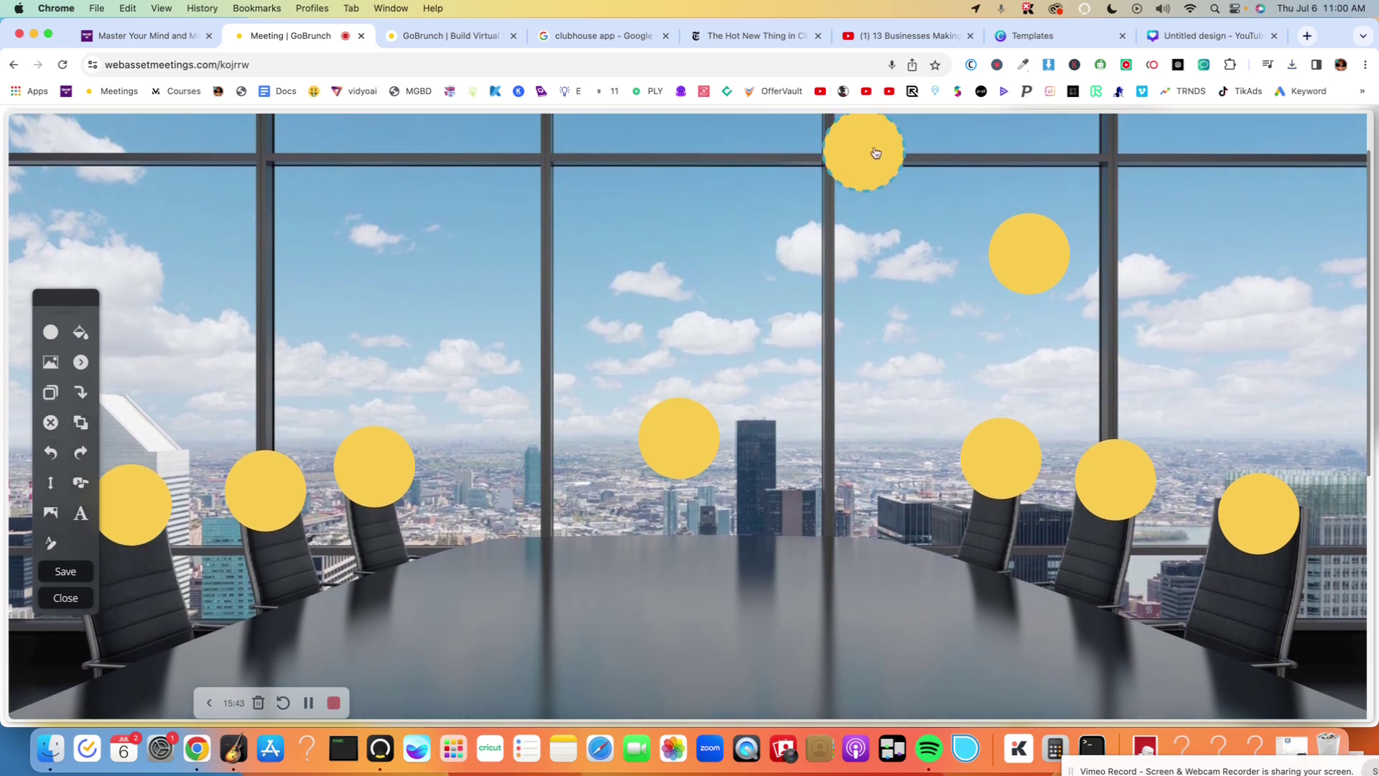
{"action": "left_click", "coordinate": [50, 423]}
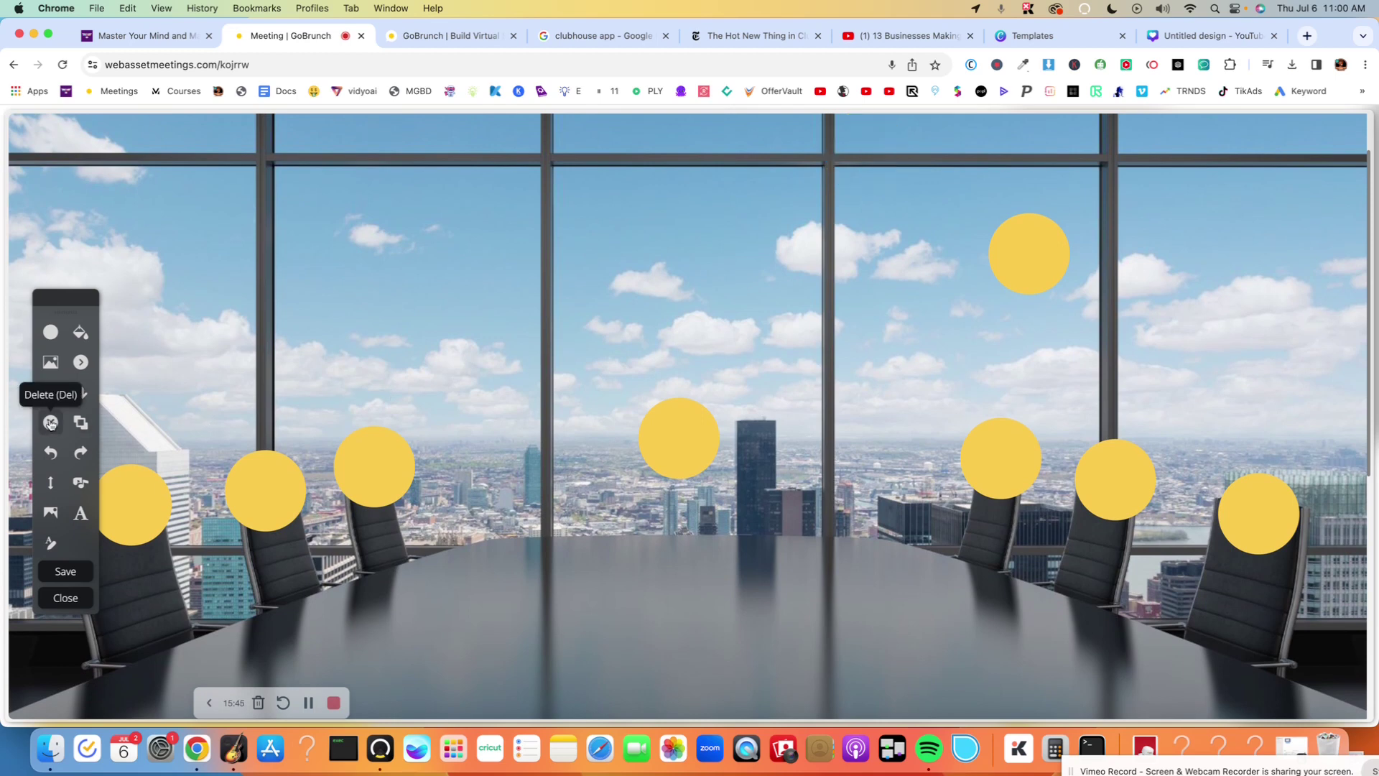
{"action": "left_click", "coordinate": [1042, 237]}
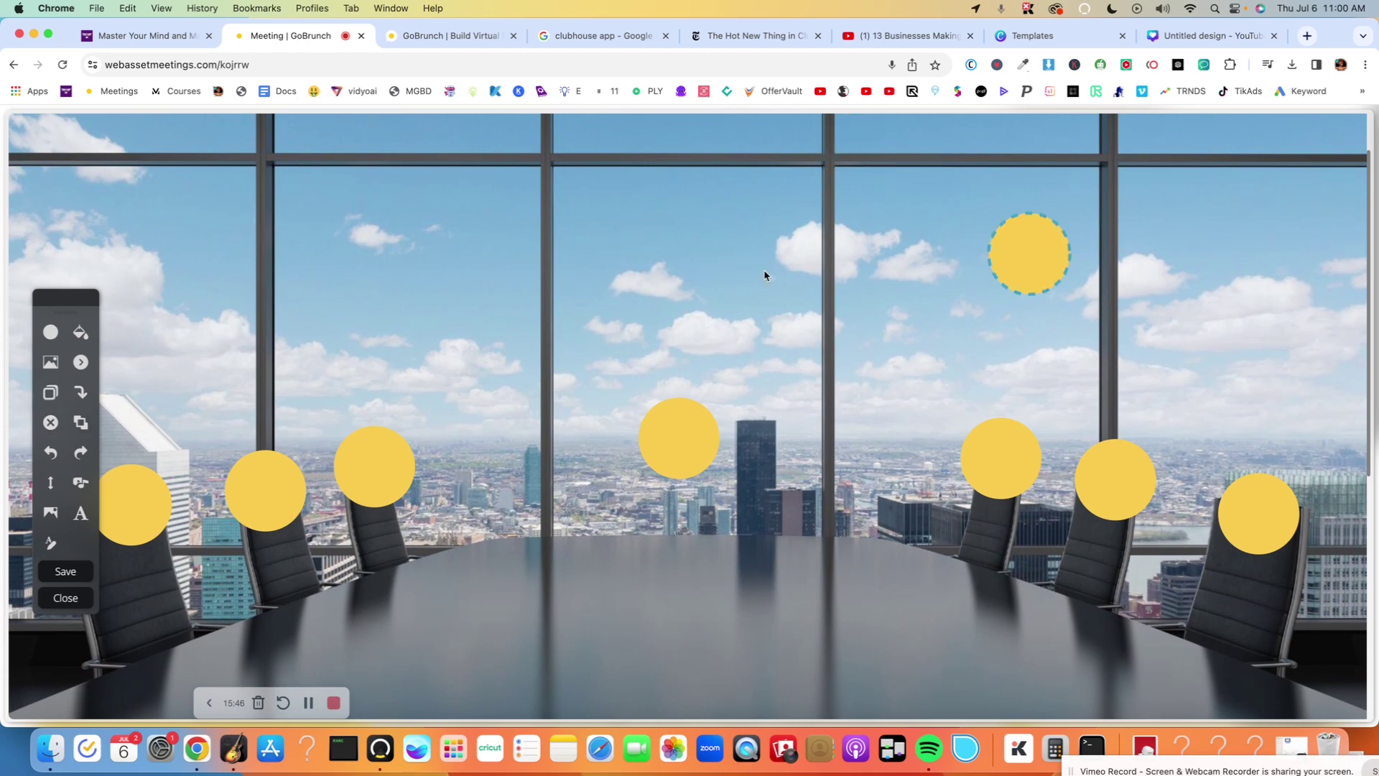
{"action": "left_click", "coordinate": [50, 422]}
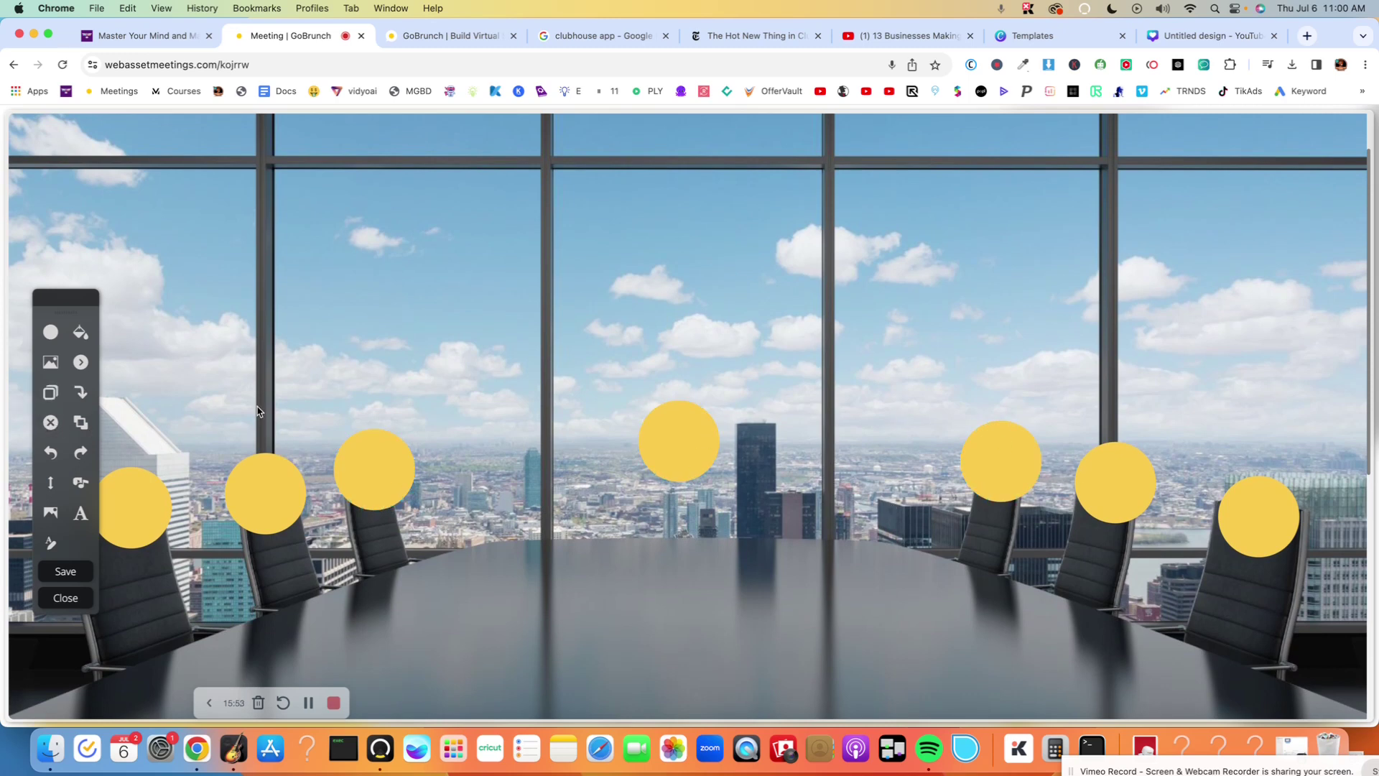
Step: Add two new seat circles and place one on each side of the center seat at the table's far end
{"action": "left_click", "coordinate": [691, 460]}
{"action": "left_click", "coordinate": [224, 459]}
{"action": "left_click", "coordinate": [52, 332]}
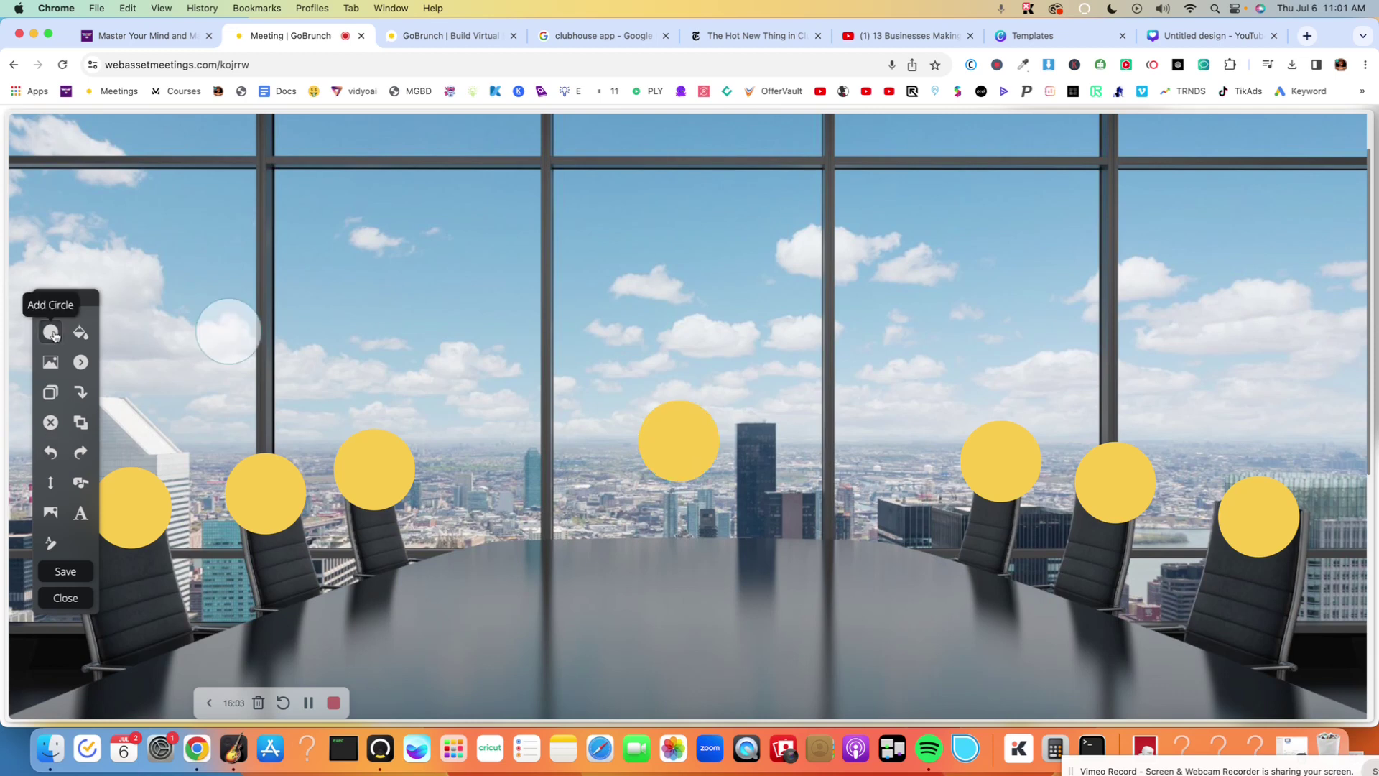
{"action": "left_click_drag", "start_coordinate": [225, 334], "coordinate": [524, 462]}
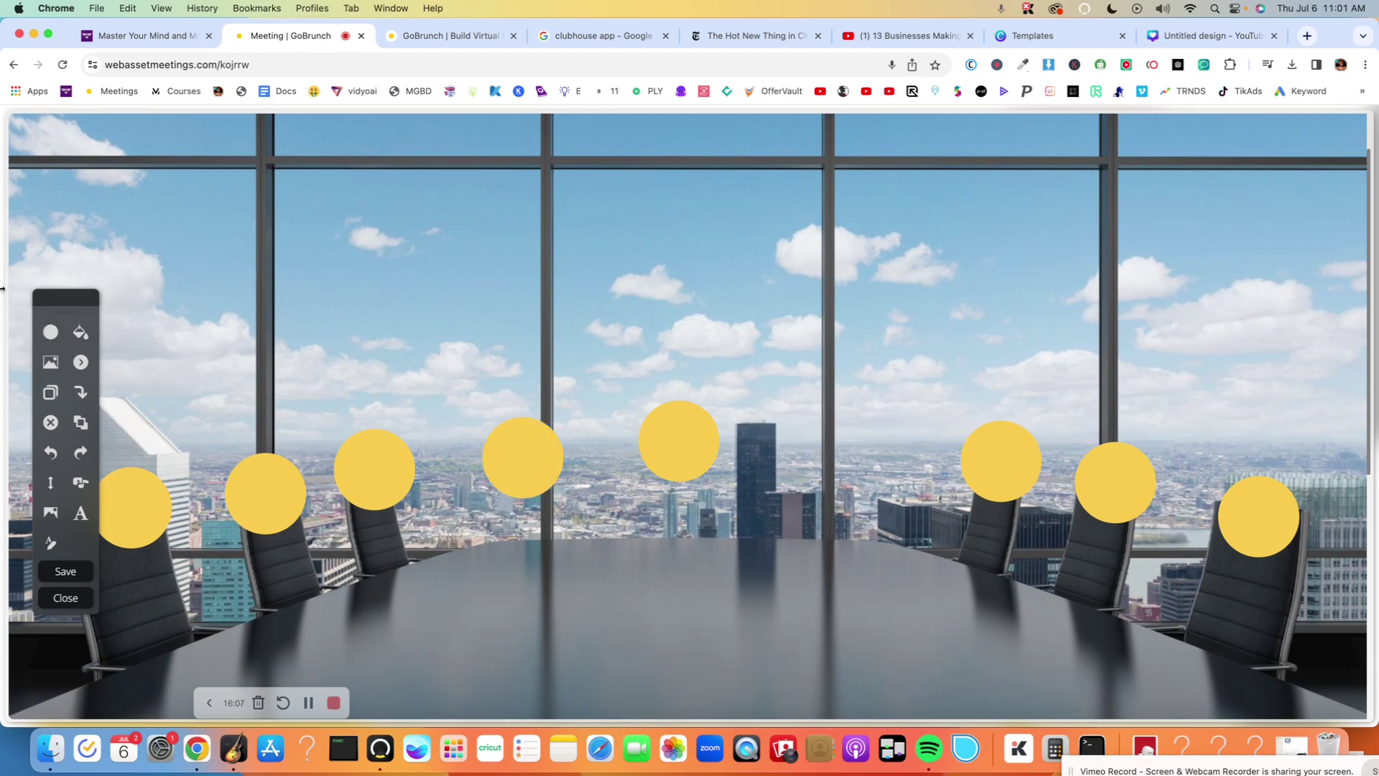
{"action": "left_click", "coordinate": [50, 331]}
{"action": "left_click_drag", "start_coordinate": [240, 316], "coordinate": [839, 454]}
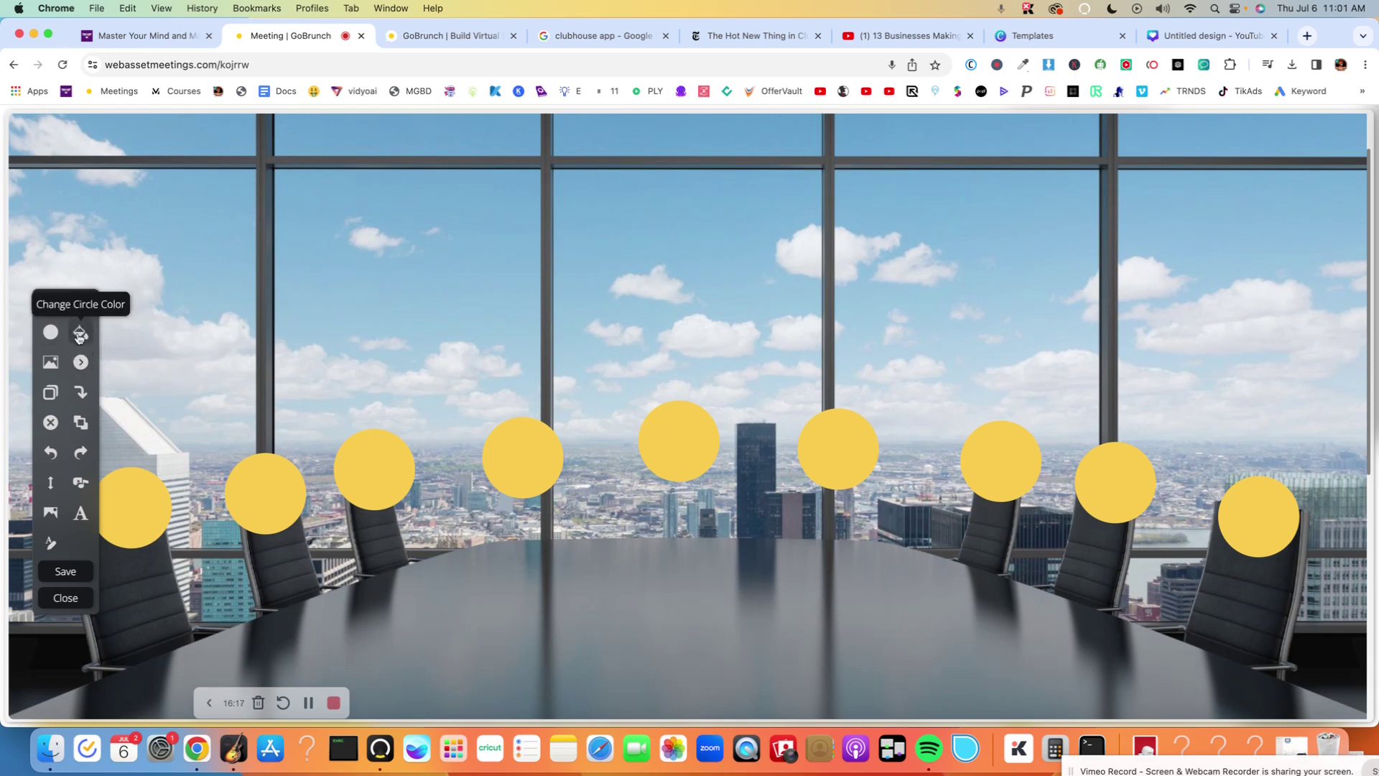
Step: Upload the TikTok logo PNG from the WebAsset folder into the boardroom scene
{"action": "left_click", "coordinate": [44, 363]}
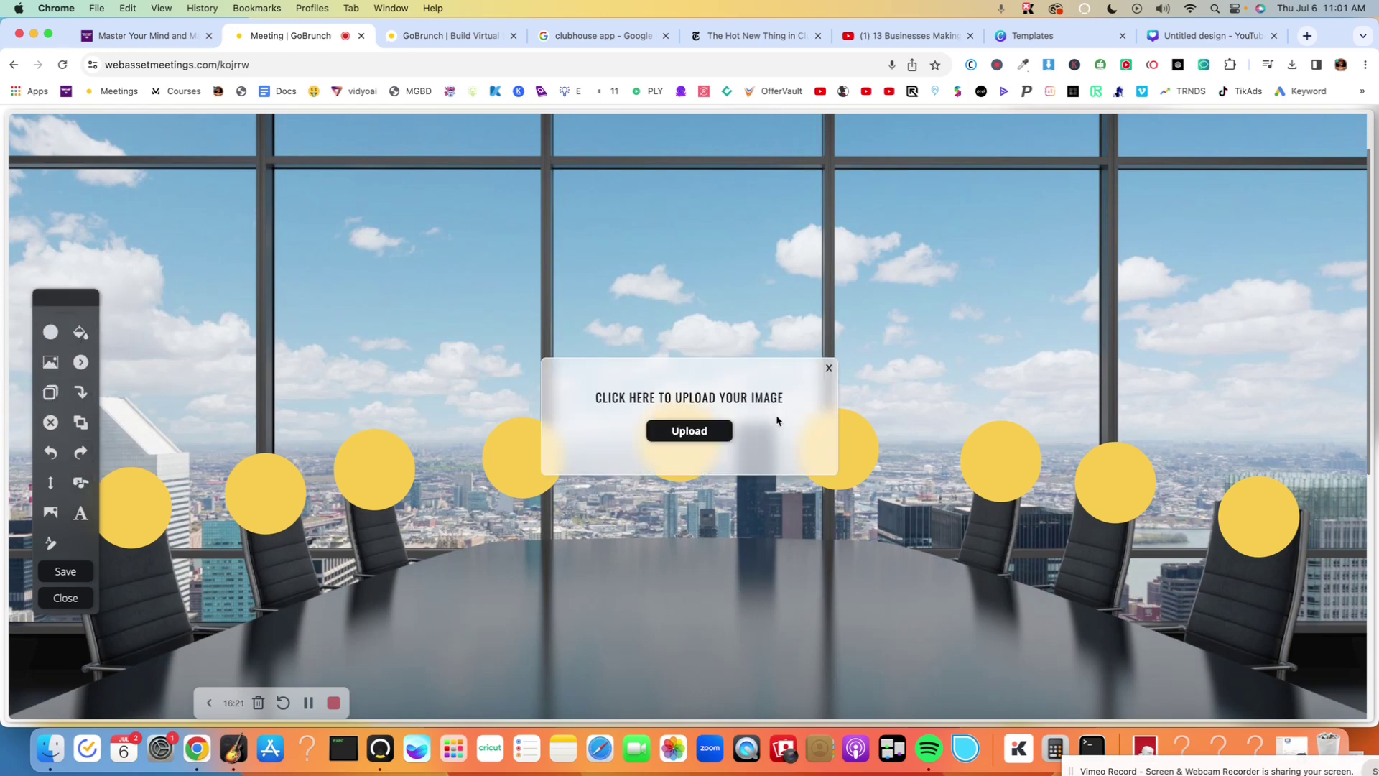
{"action": "left_click", "coordinate": [689, 431]}
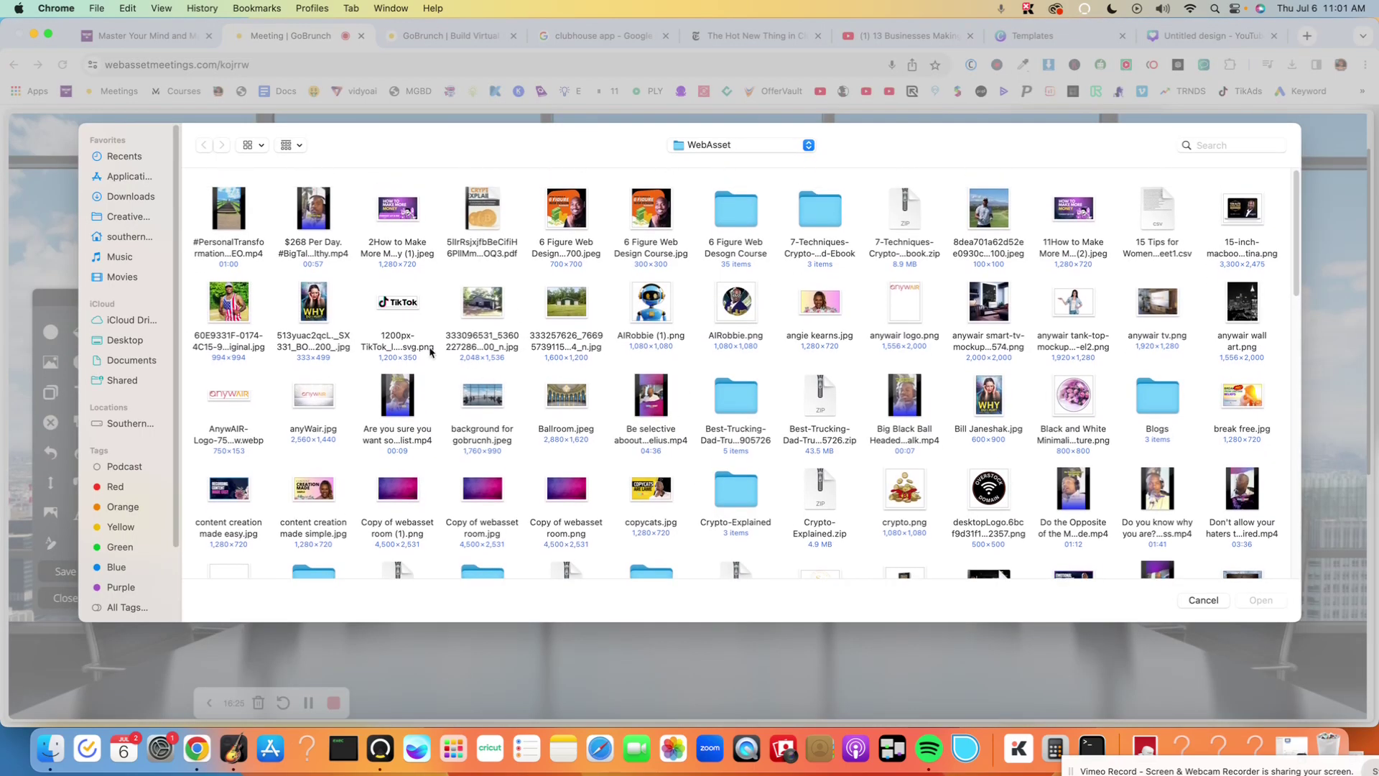
{"action": "double_click", "coordinate": [394, 300]}
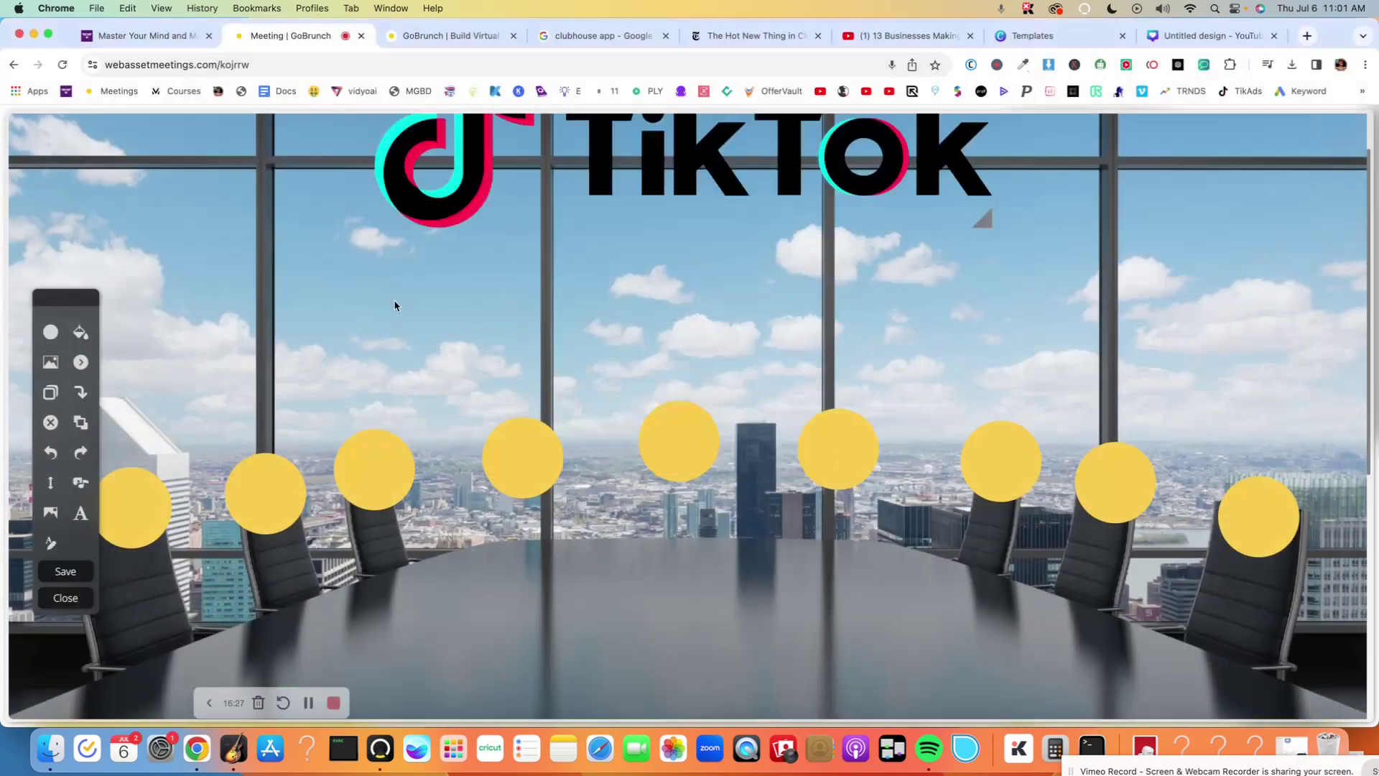
Step: Shrink the TikTok logo and position it on the center window above the middle seat circle
{"action": "left_click_drag", "start_coordinate": [751, 178], "coordinate": [708, 321]}
{"action": "left_click_drag", "start_coordinate": [929, 366], "coordinate": [673, 268]}
{"action": "left_click_drag", "start_coordinate": [550, 257], "coordinate": [753, 314]}
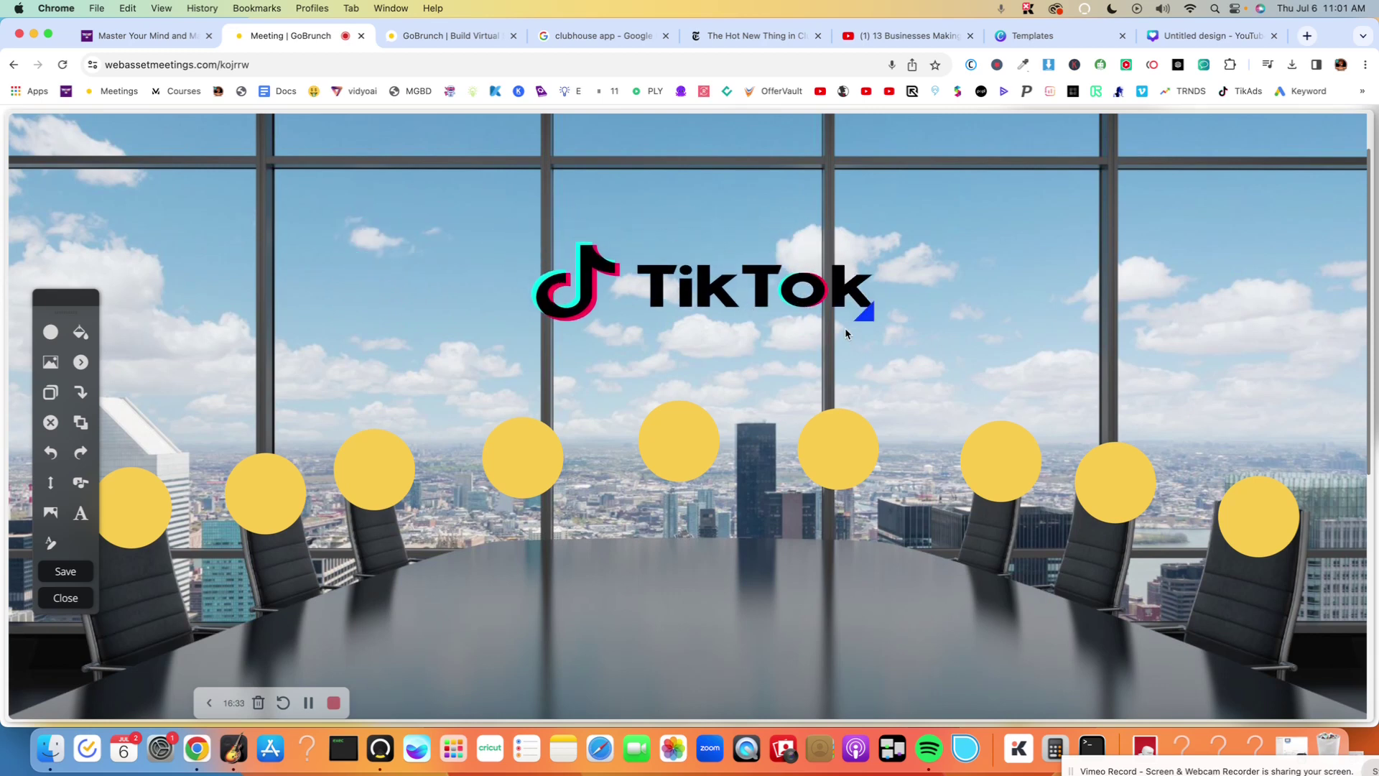
{"action": "left_click_drag", "start_coordinate": [864, 313], "coordinate": [711, 287]}
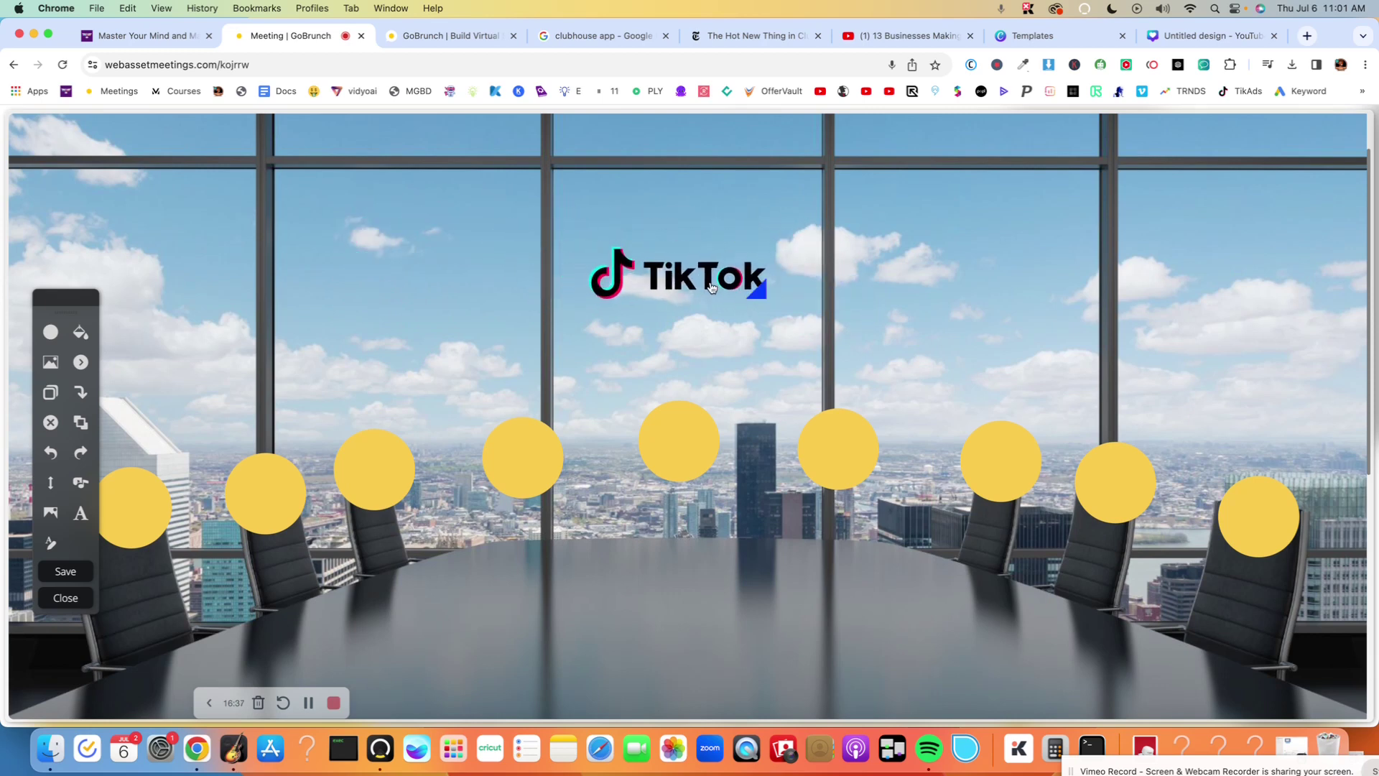
Step: Place a link arrow on the window to the left of the TikTok logo and delete it
{"action": "left_click", "coordinate": [77, 364]}
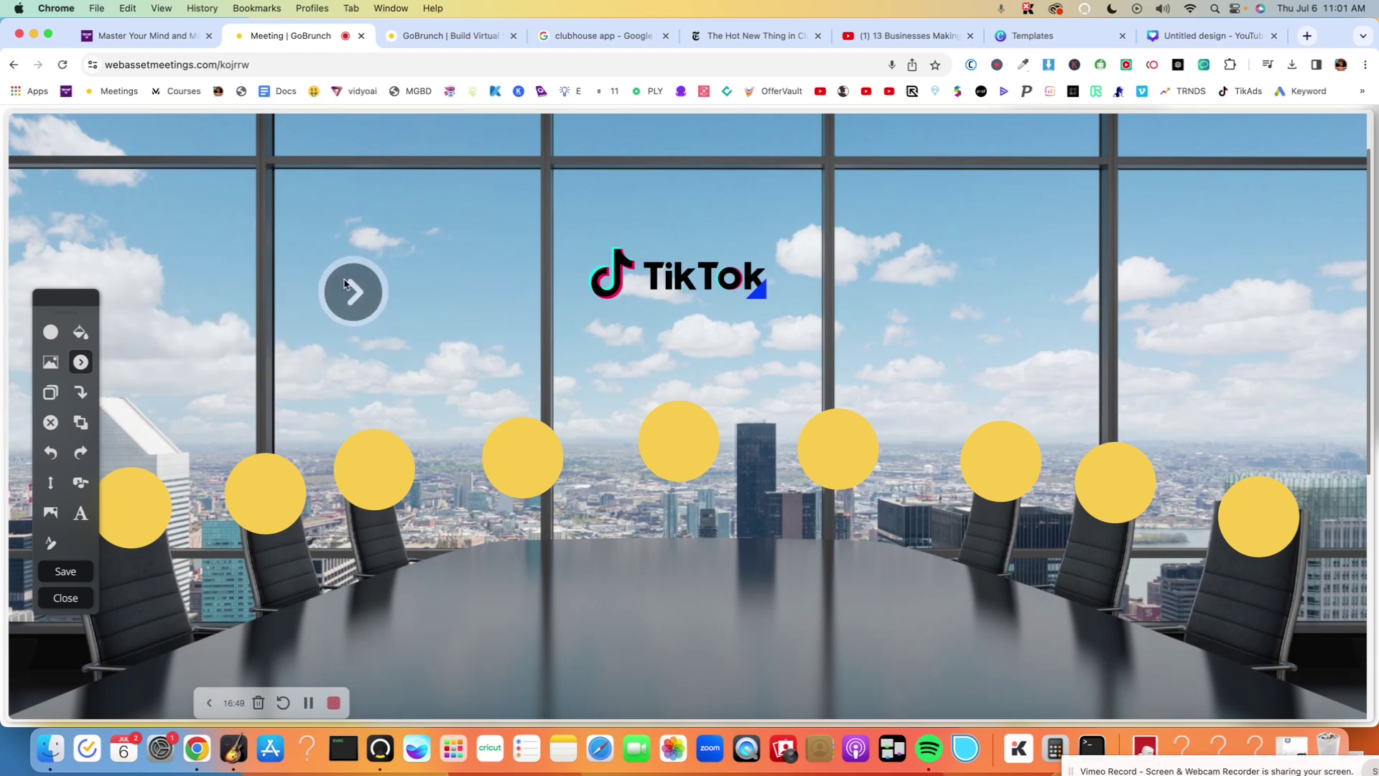
{"action": "left_click", "coordinate": [355, 284]}
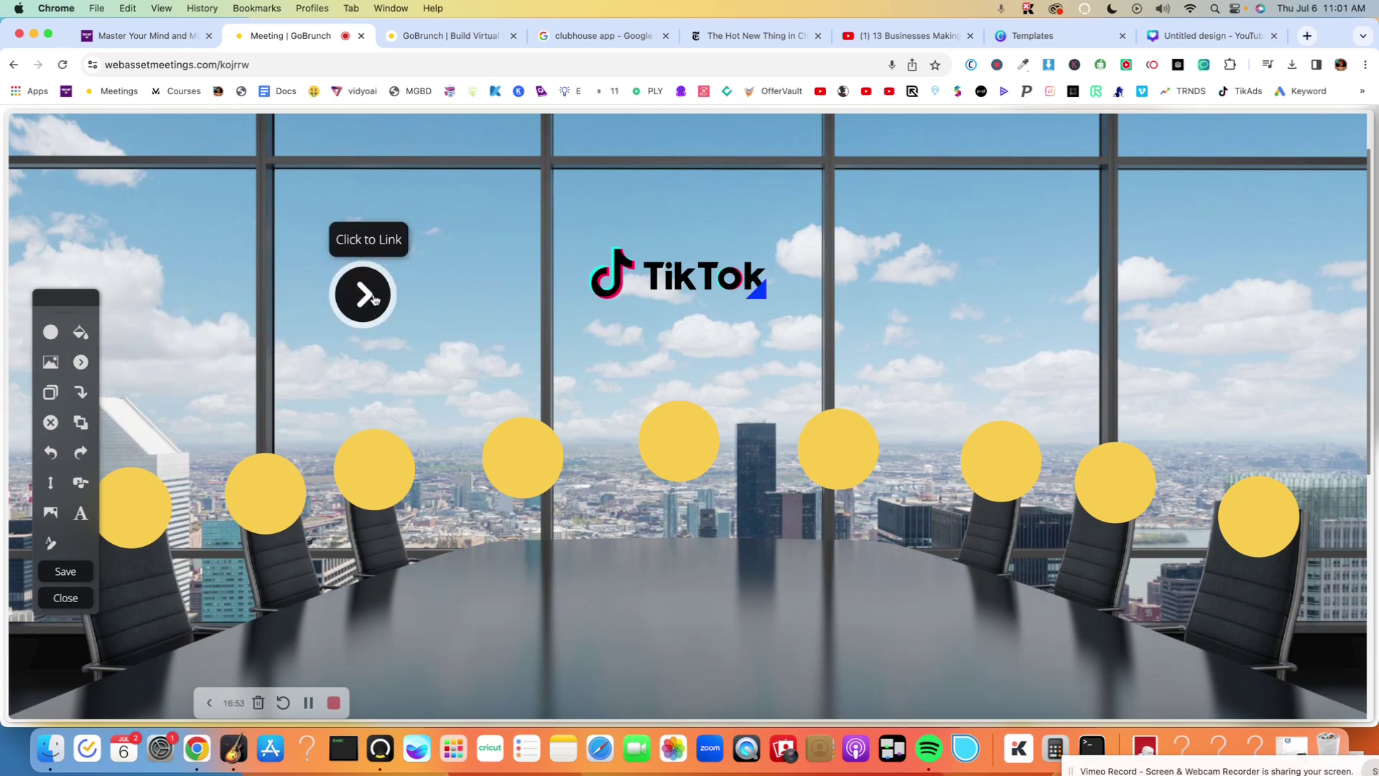
{"action": "left_click", "coordinate": [372, 296]}
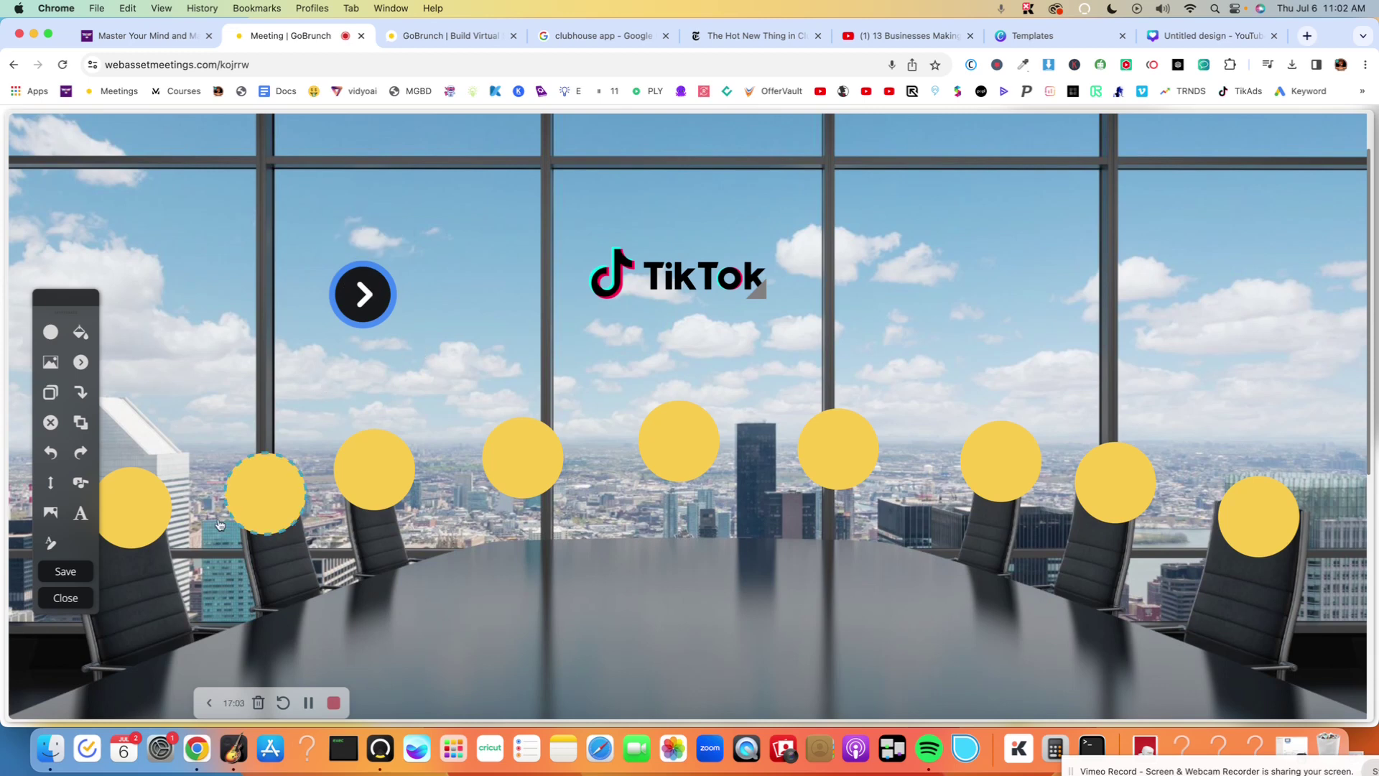
{"action": "left_click", "coordinate": [50, 422]}
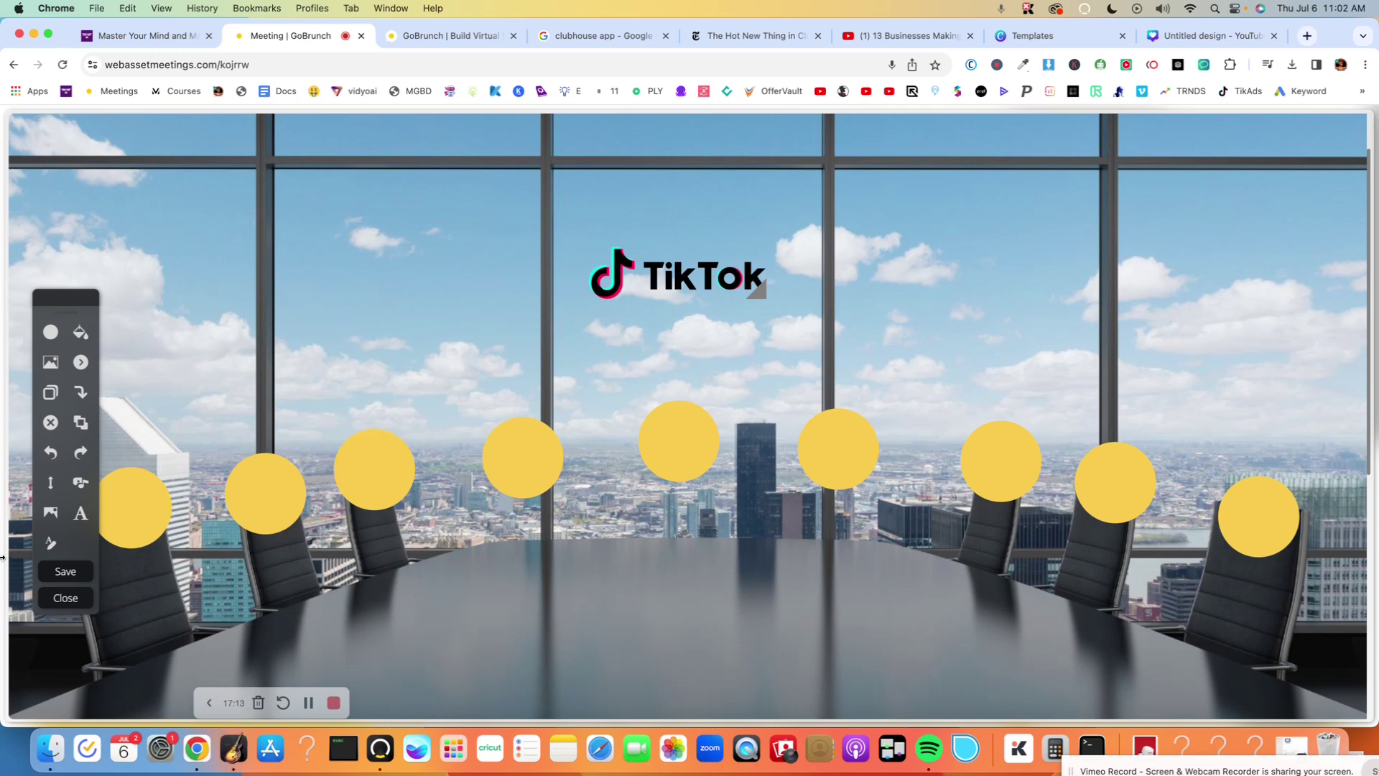
Step: Save the customized room and sit in the center seat at the table's far end
{"action": "left_click", "coordinate": [66, 576]}
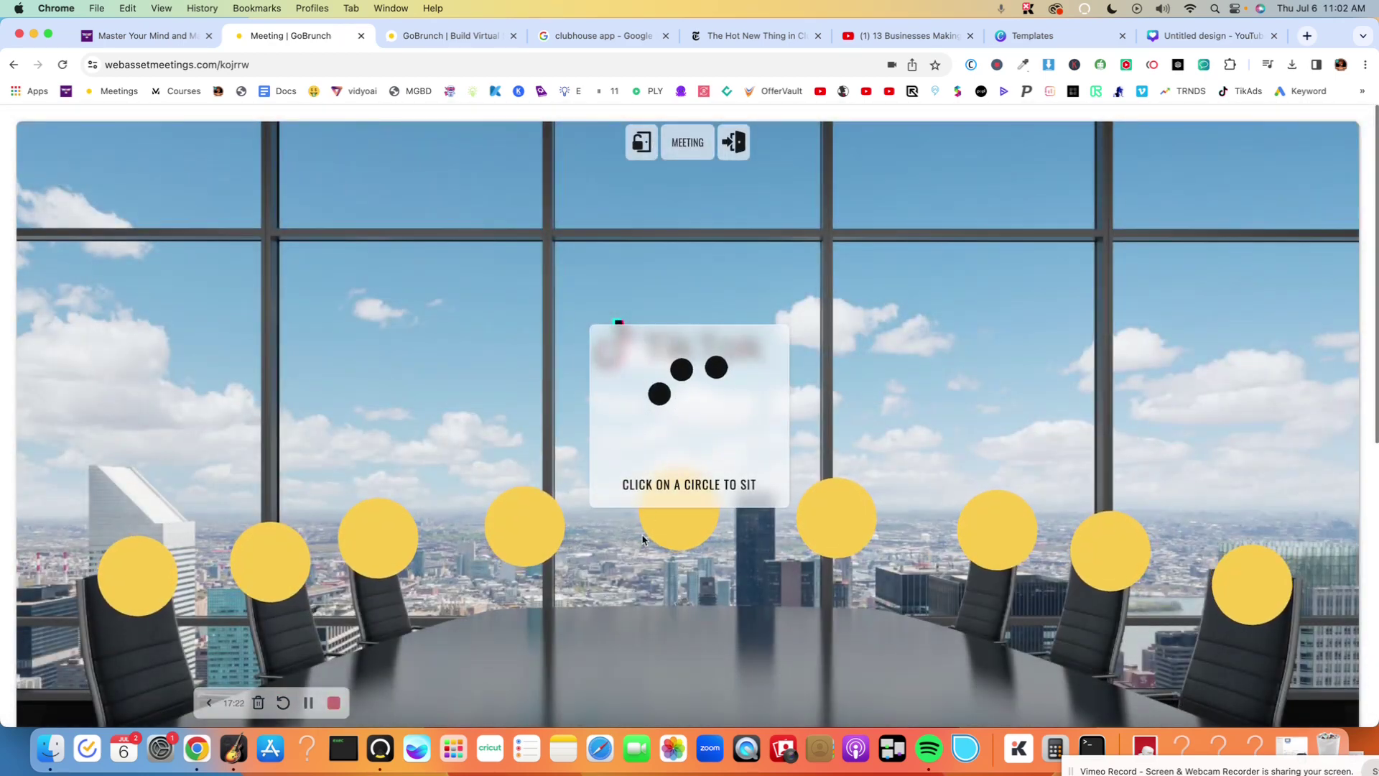
{"action": "left_click", "coordinate": [709, 418]}
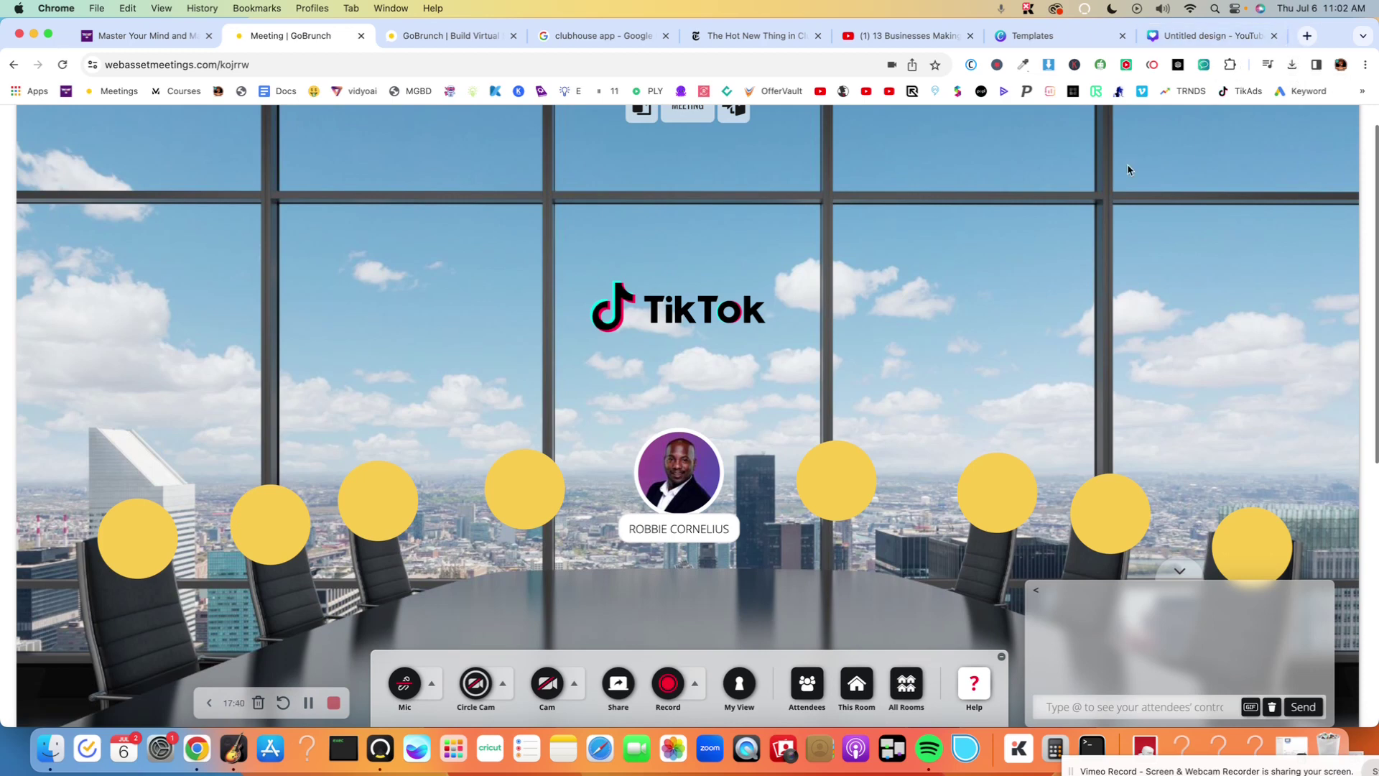
{"action": "scroll", "coordinate": [832, 237], "scroll_direction": "down", "scroll_amount": 4}
{"action": "scroll", "coordinate": [831, 236], "scroll_direction": "down", "scroll_amount": 2}
{"action": "scroll", "coordinate": [825, 262], "scroll_direction": "up", "scroll_amount": 6}
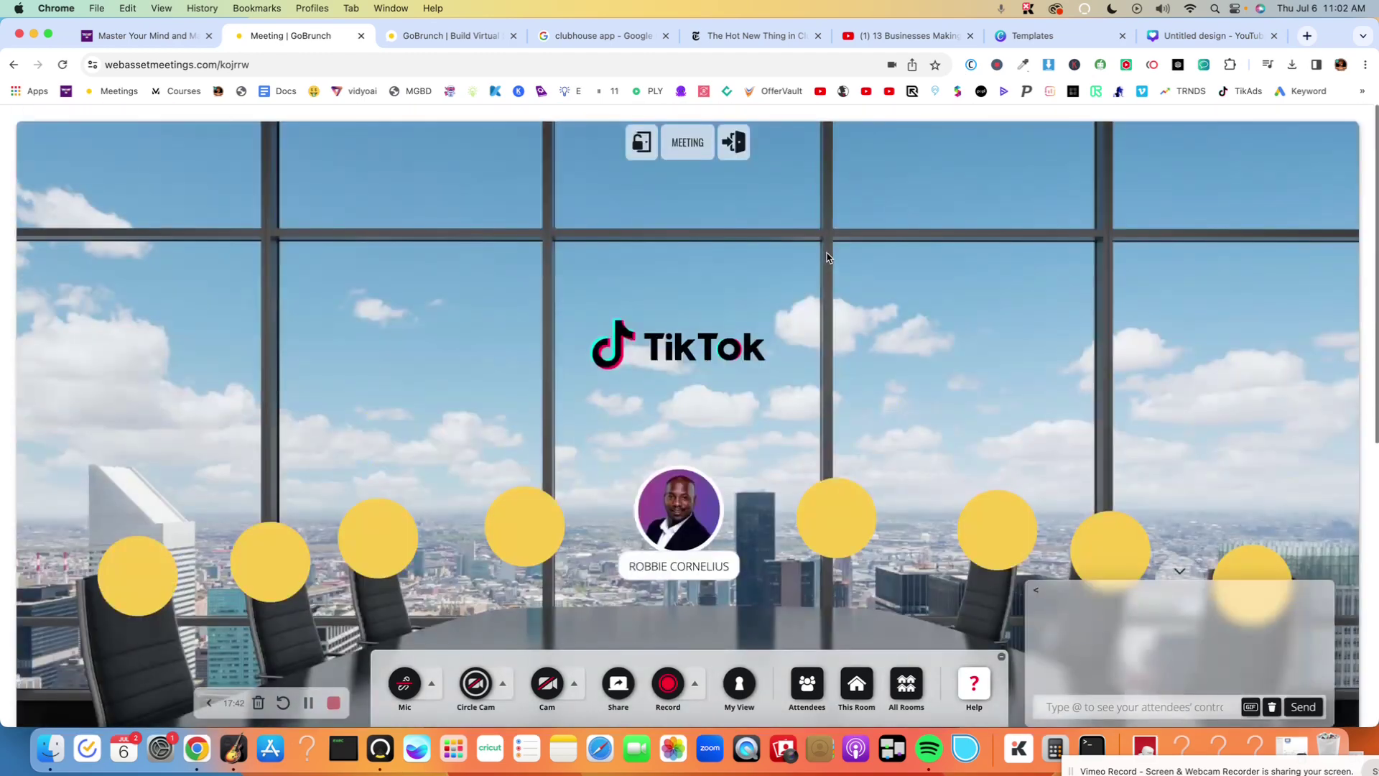
{"action": "scroll", "coordinate": [824, 269], "scroll_direction": "down", "scroll_amount": 1}
{"action": "scroll", "coordinate": [826, 258], "scroll_direction": "down", "scroll_amount": 2}
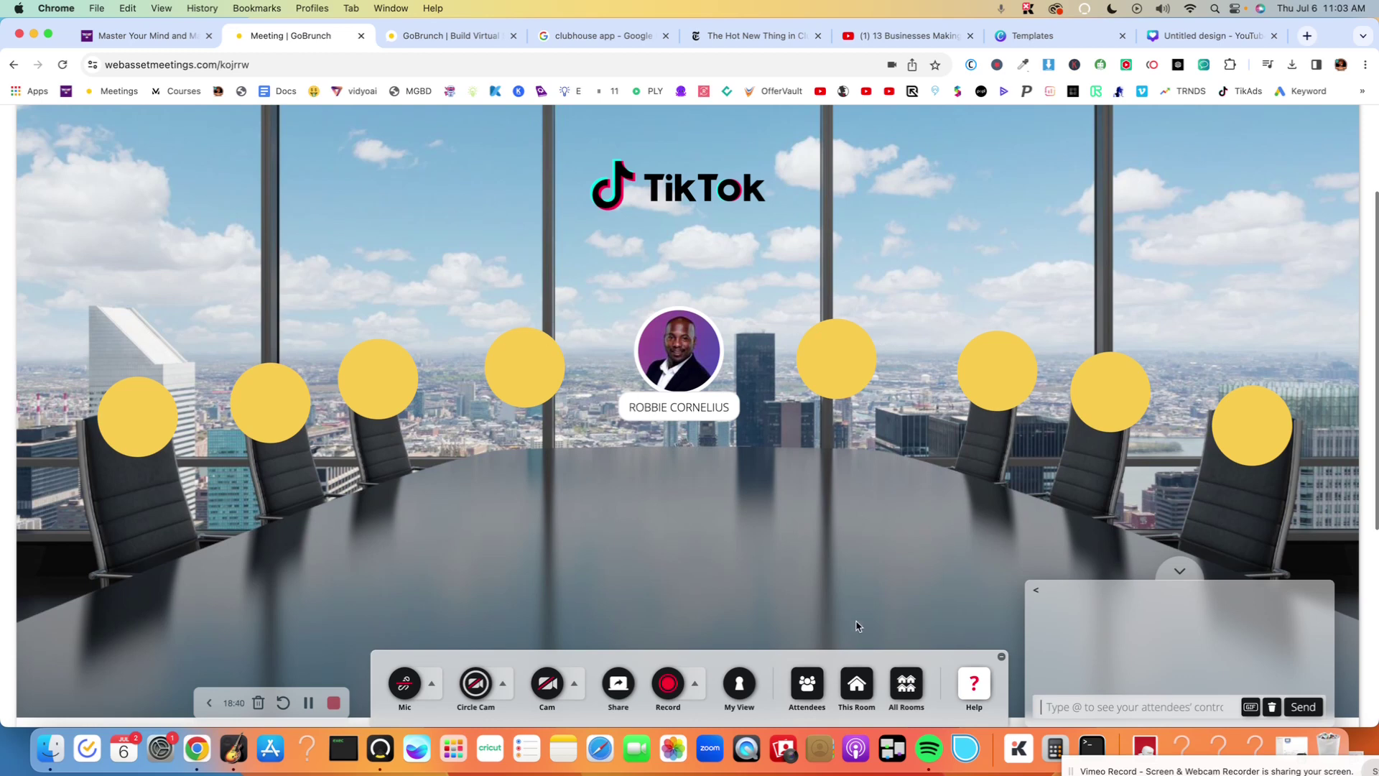
Step: Look through the host options for this room, the attendees and all rooms
{"action": "left_click", "coordinate": [862, 688]}
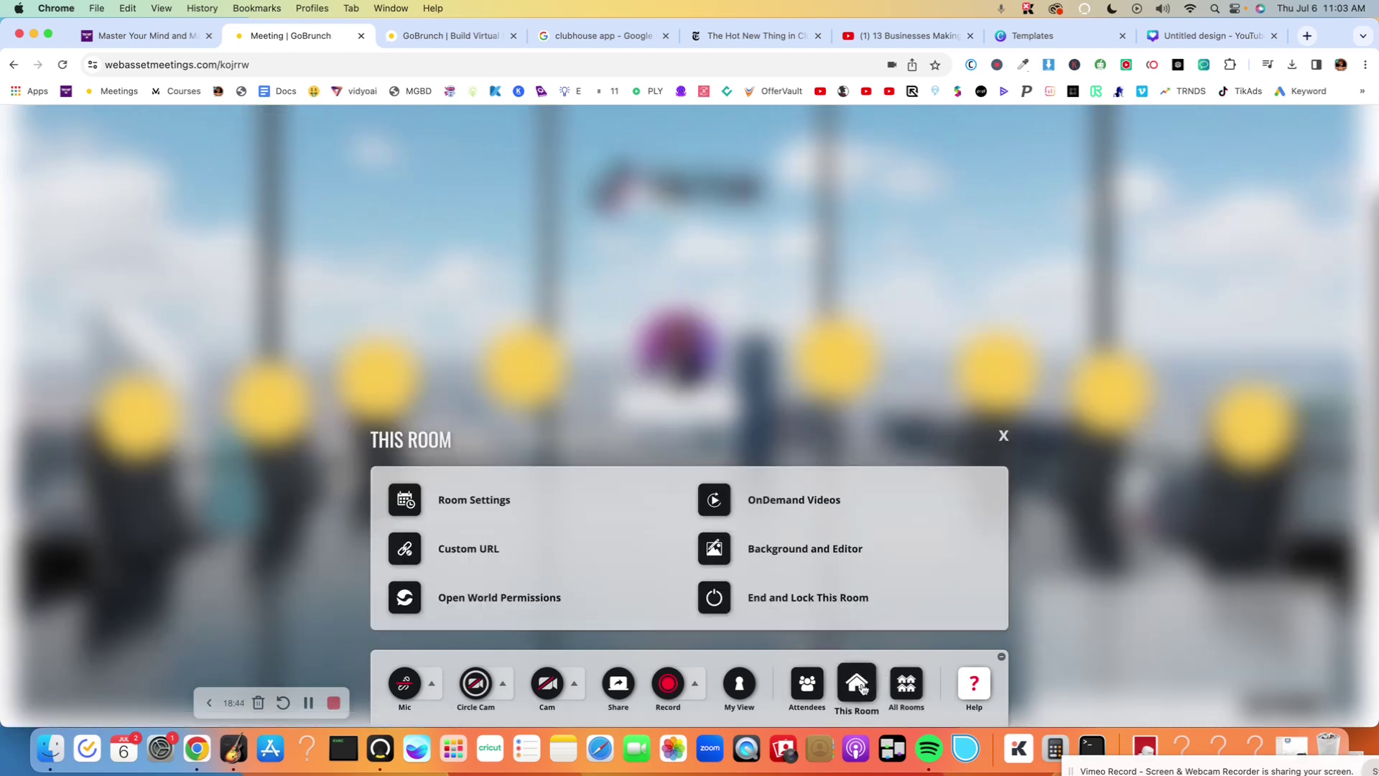
{"action": "left_click", "coordinate": [1003, 436]}
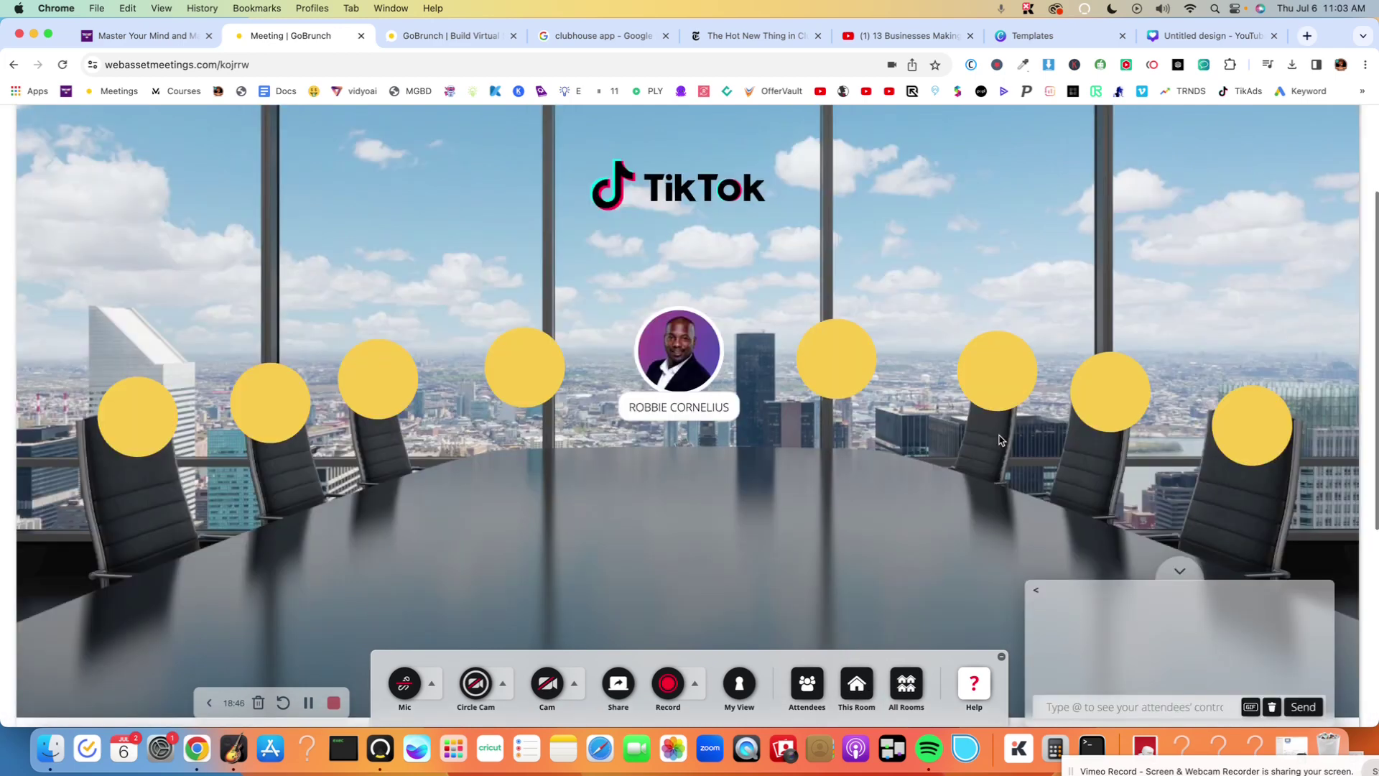
{"action": "left_click", "coordinate": [806, 684]}
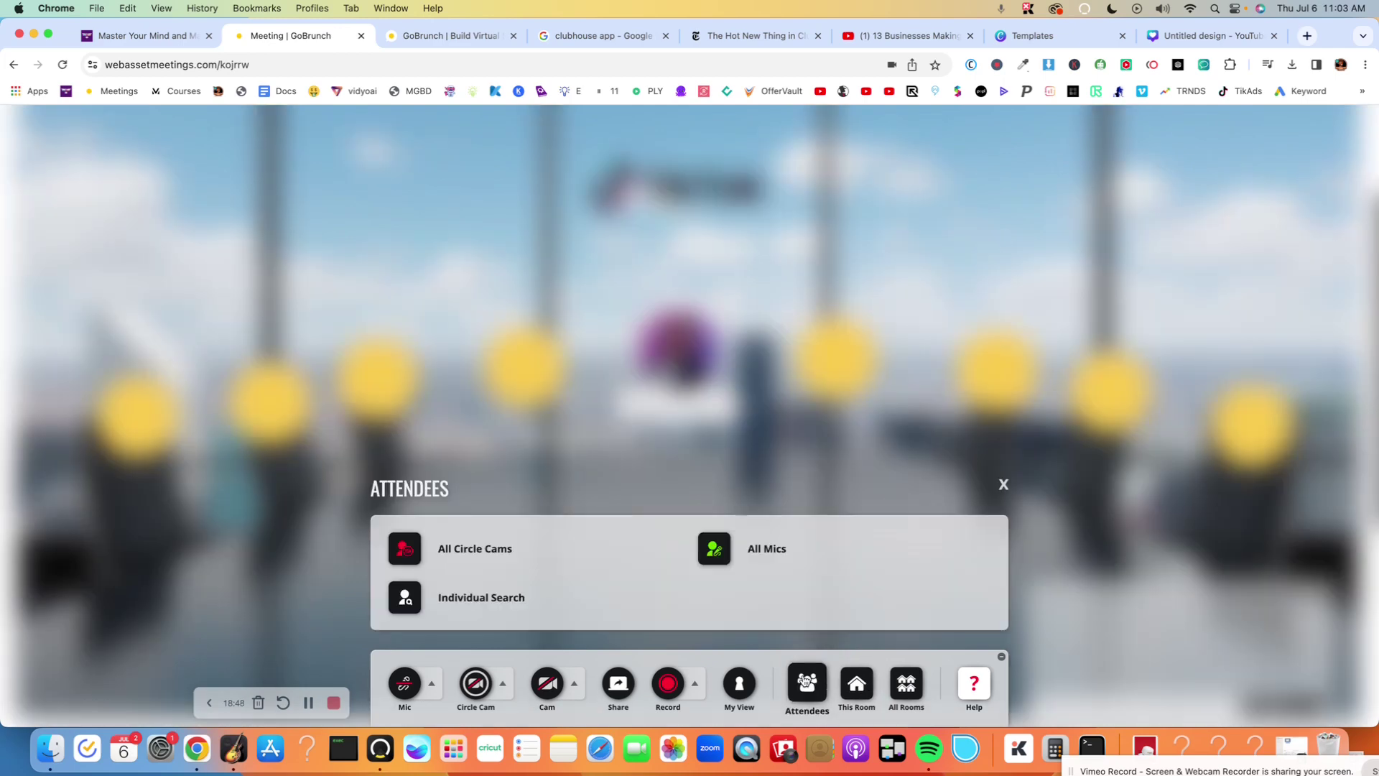
{"action": "left_click", "coordinate": [806, 682]}
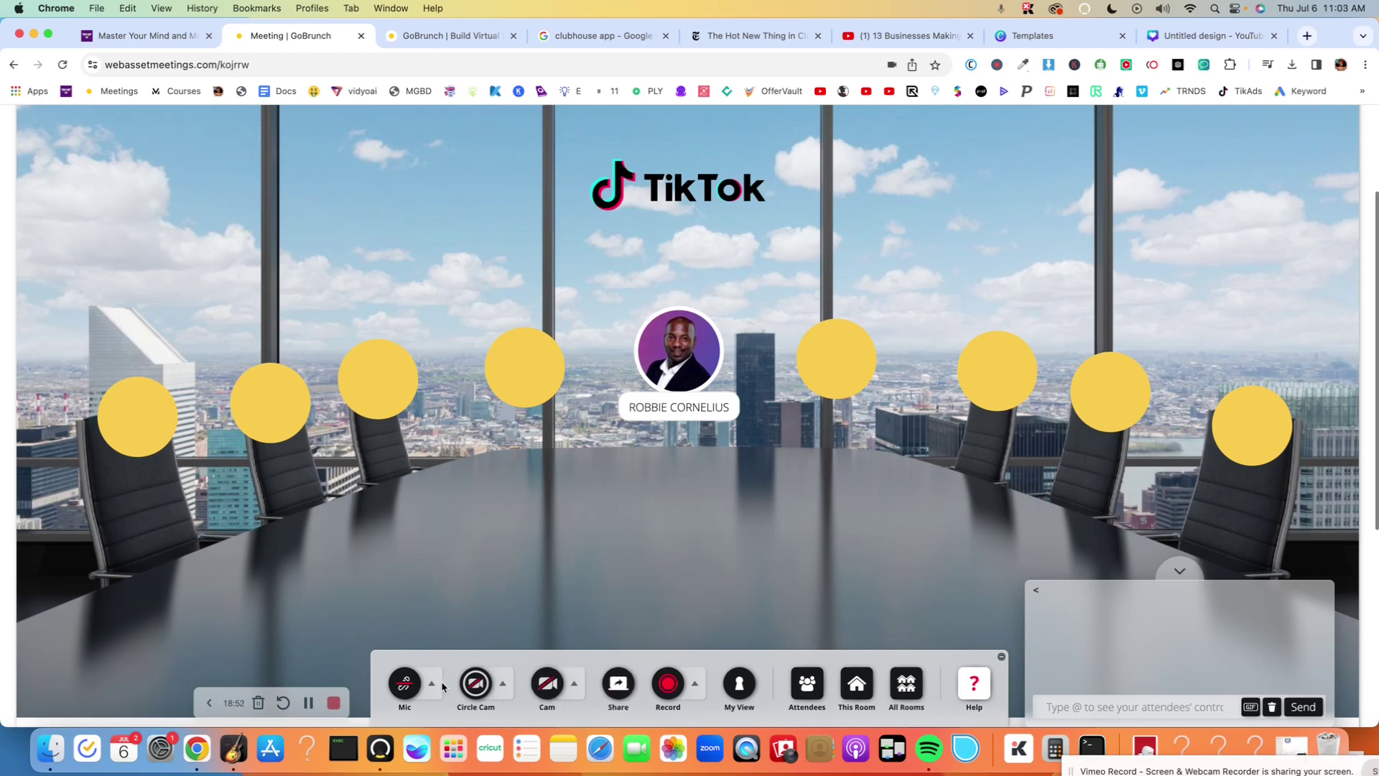
{"action": "left_click", "coordinate": [807, 683]}
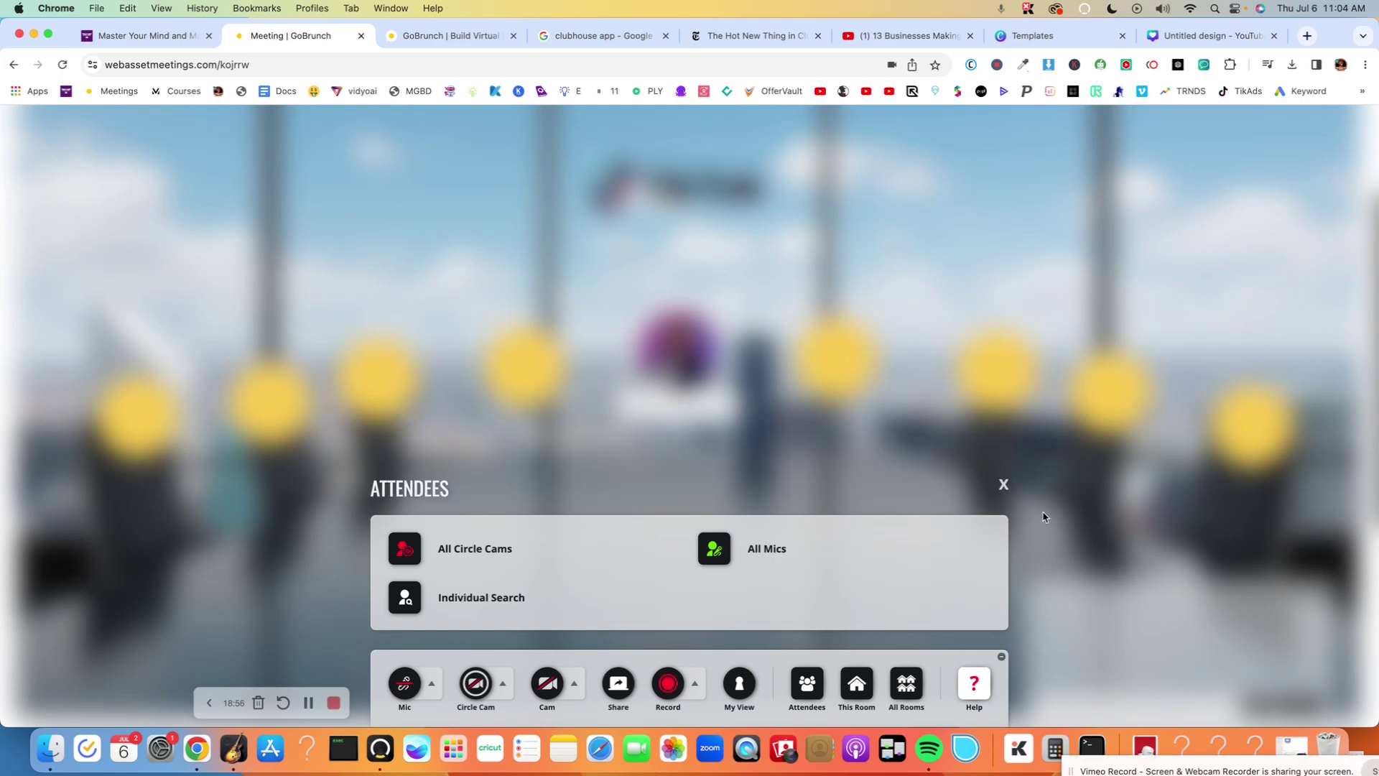
{"action": "left_click", "coordinate": [1004, 486]}
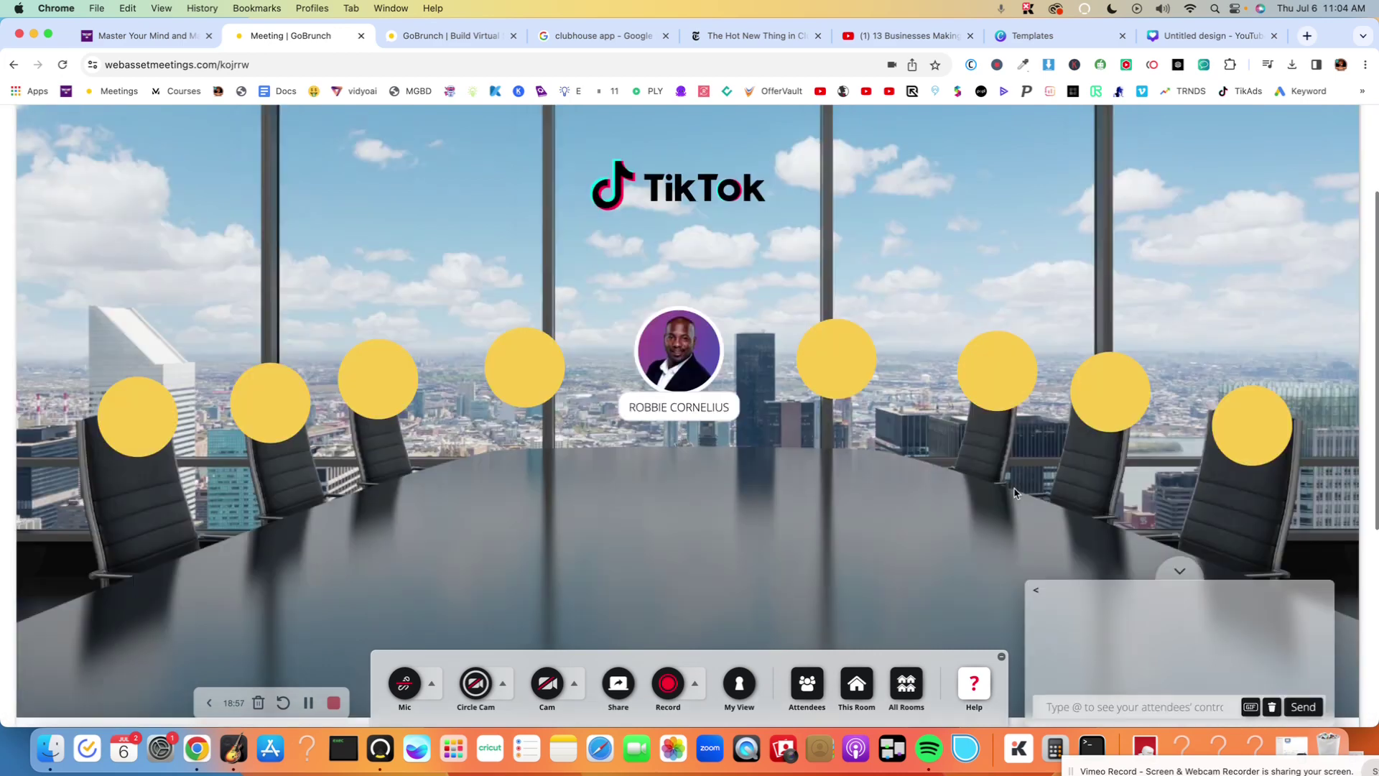
{"action": "left_click", "coordinate": [903, 683]}
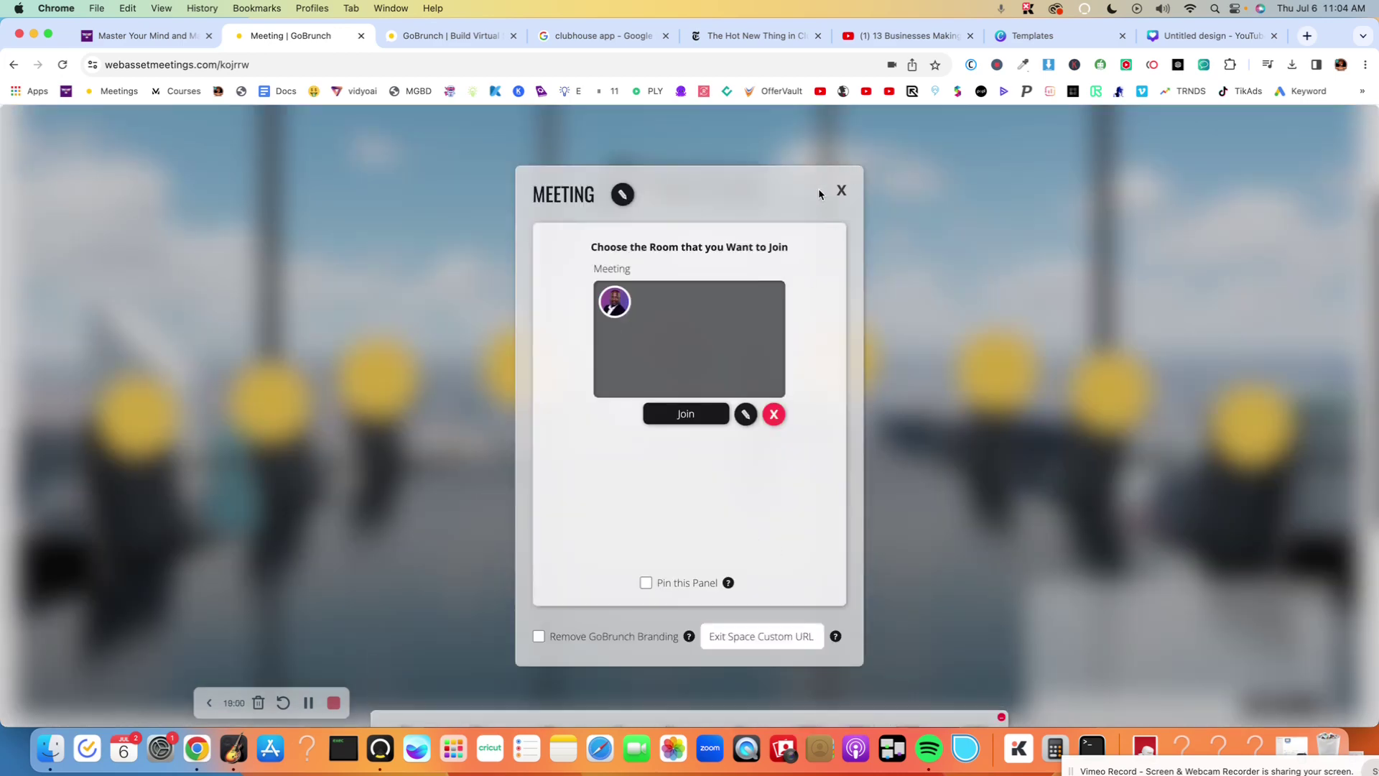
{"action": "left_click", "coordinate": [841, 192]}
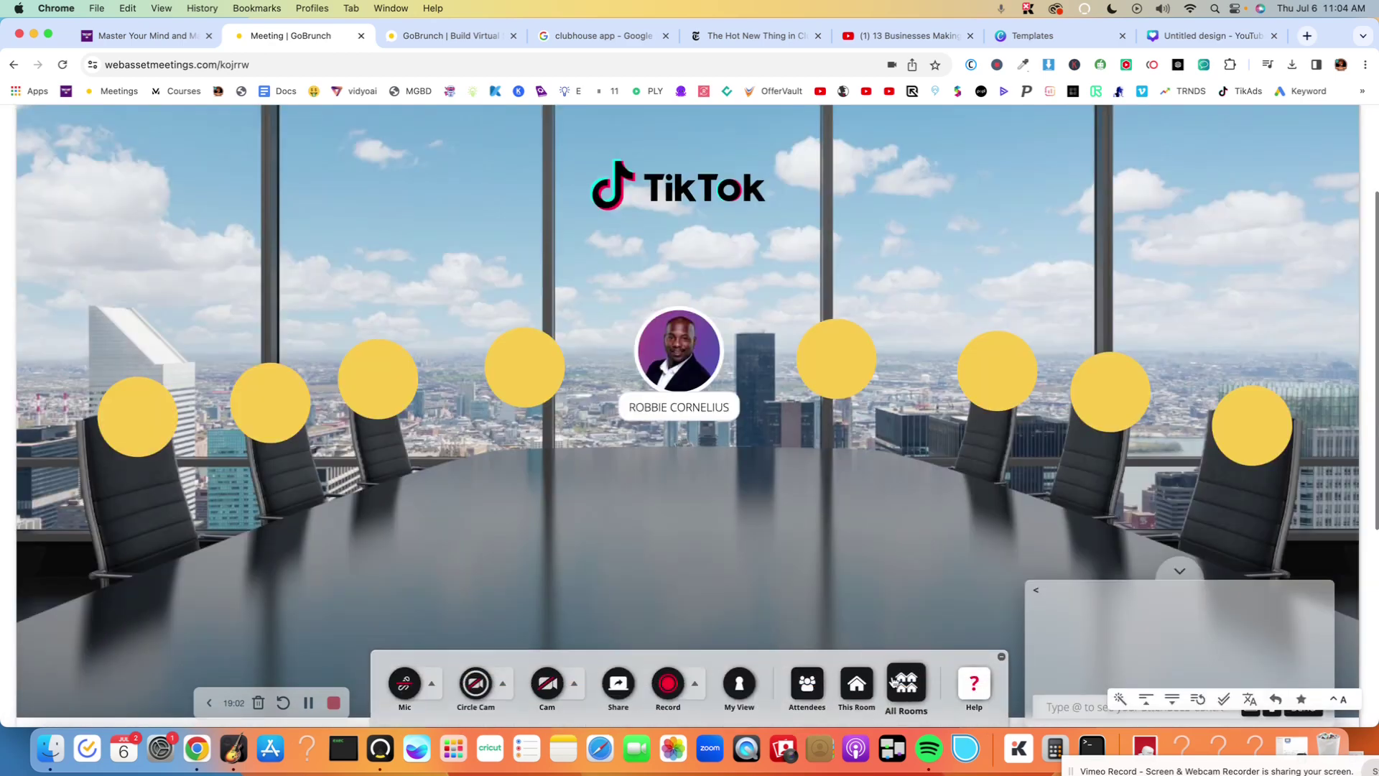
Step: Review the presets and layout in the meeting's Room Settings and submit the update
{"action": "left_click", "coordinate": [861, 683]}
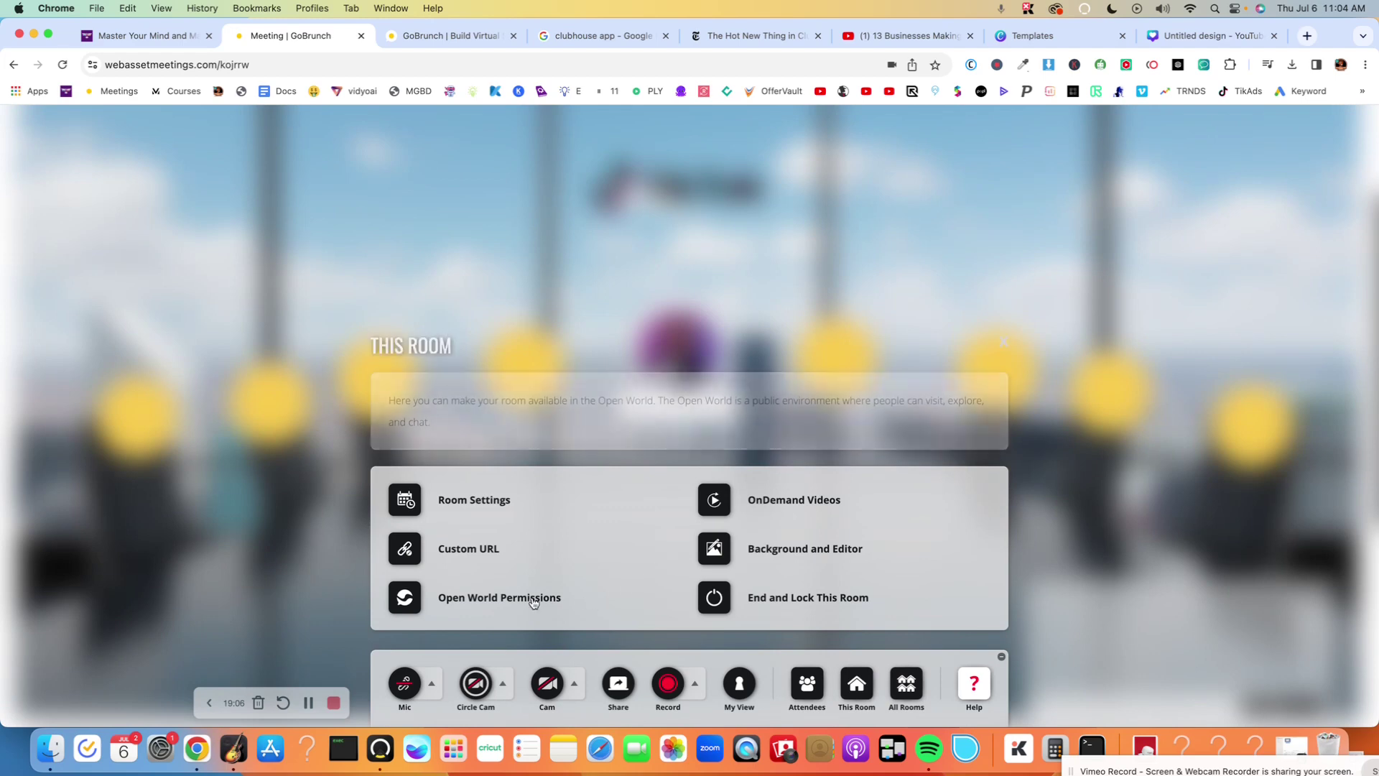
{"action": "left_click", "coordinate": [491, 502]}
{"action": "mouse_move", "coordinate": [547, 557]}
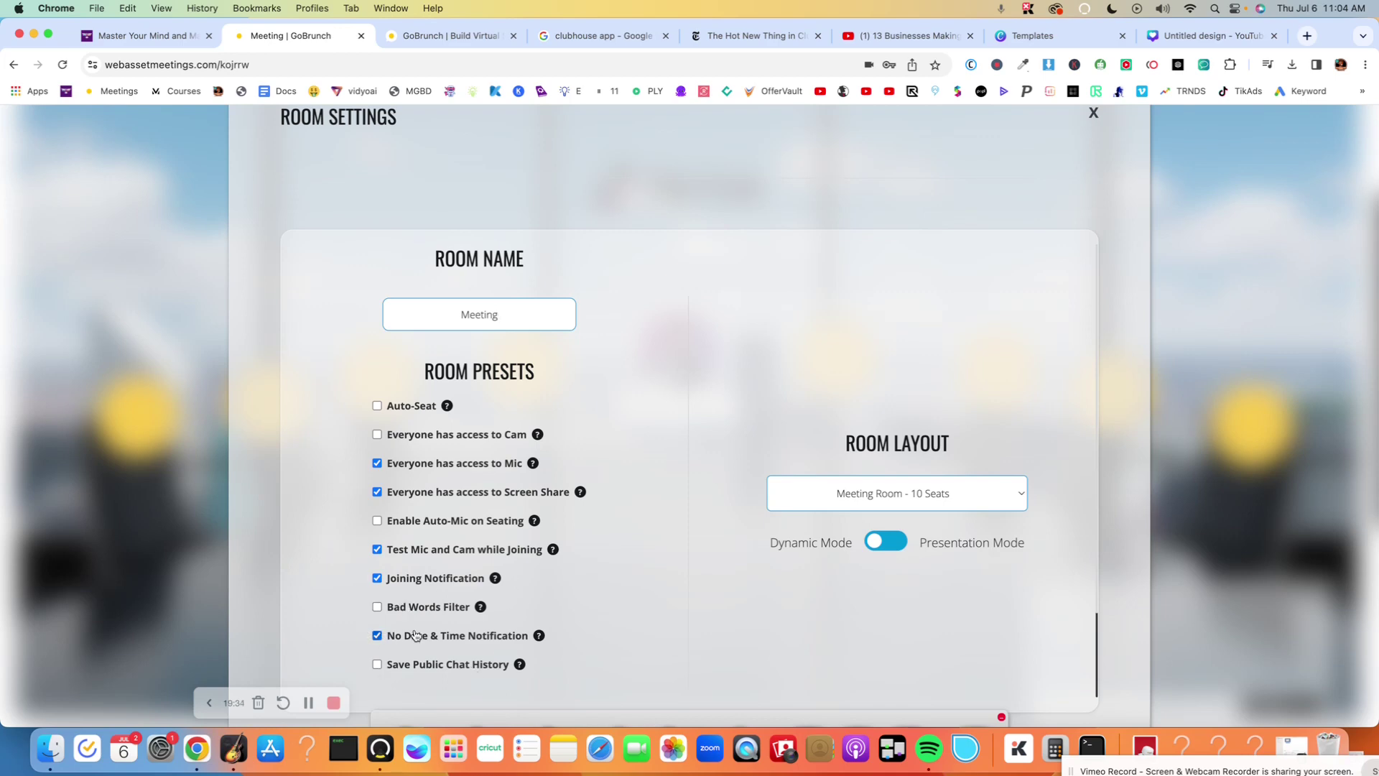
{"action": "mouse_move", "coordinate": [480, 607]}
{"action": "scroll", "coordinate": [961, 544], "scroll_direction": "down", "scroll_amount": 3}
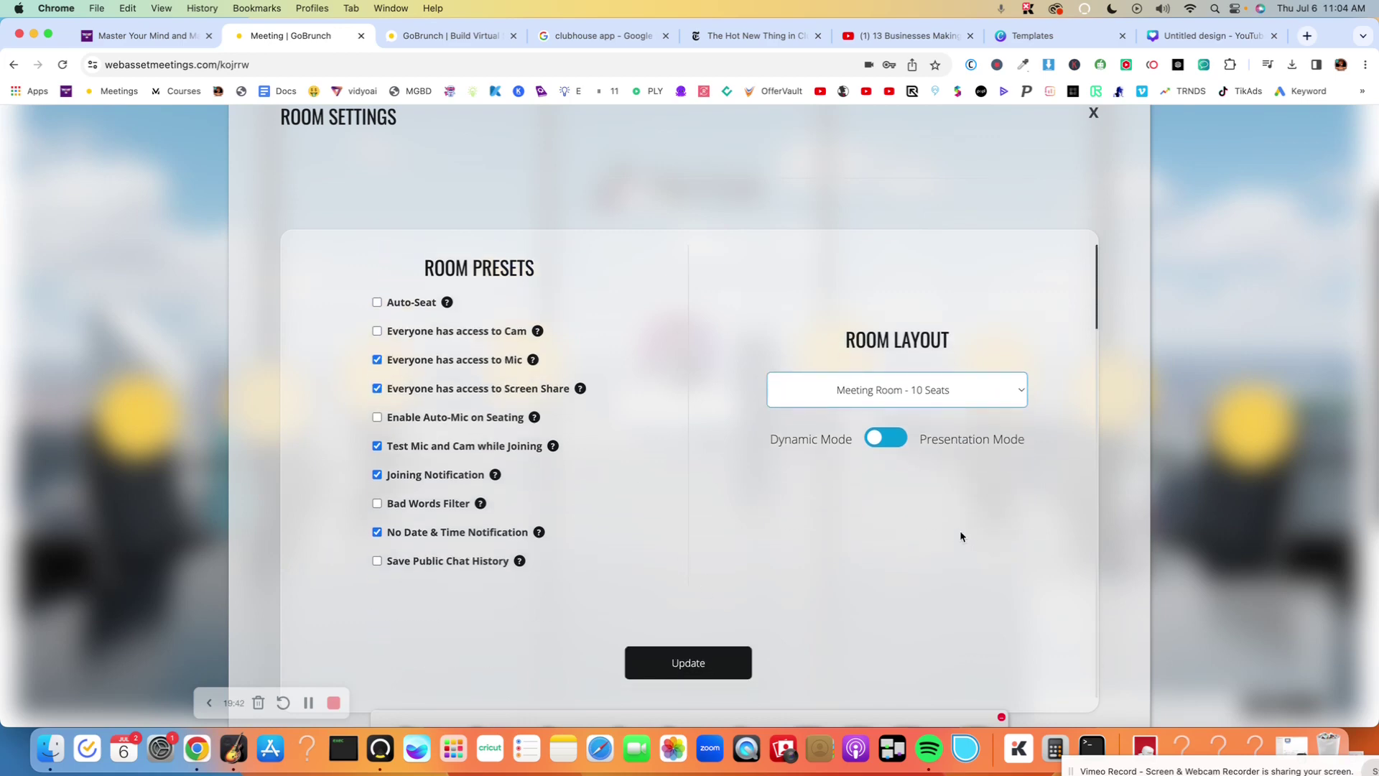
{"action": "left_click", "coordinate": [680, 660]}
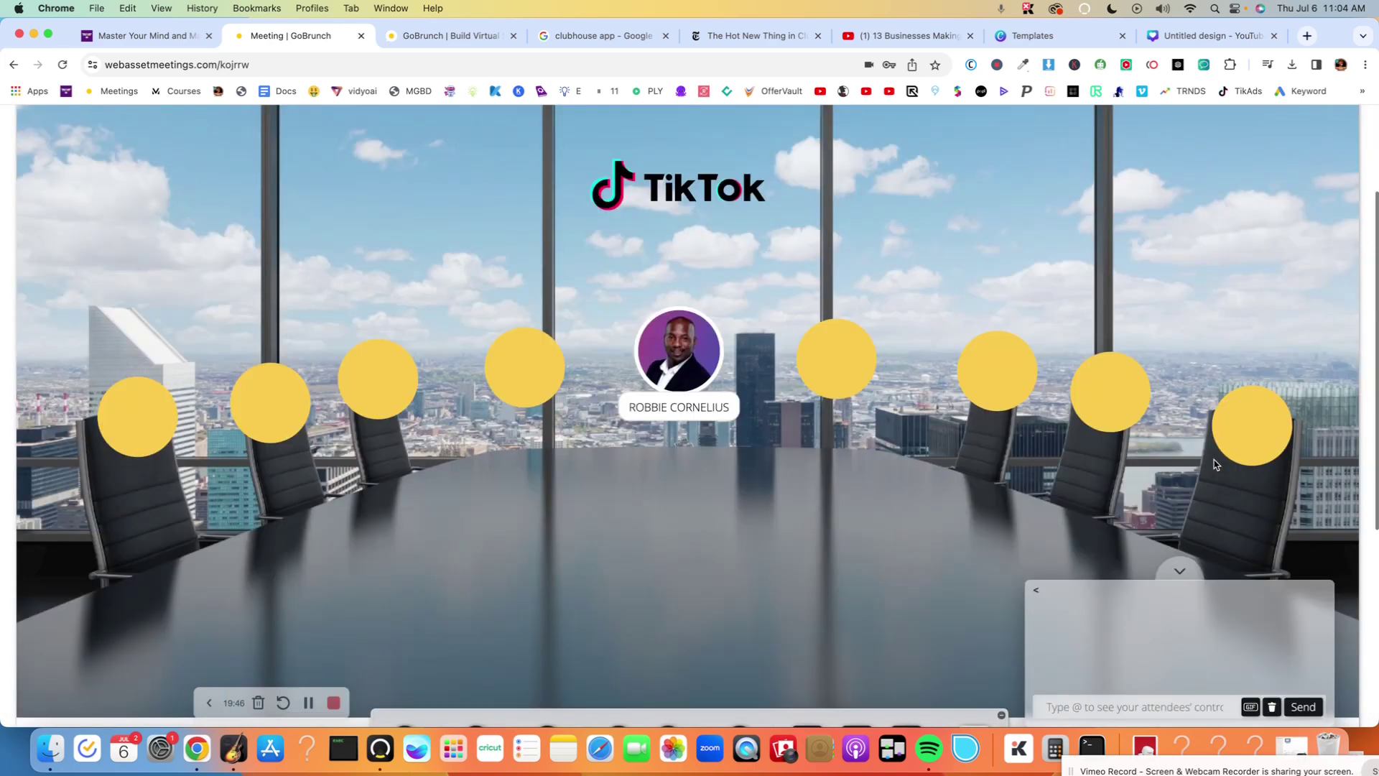
Step: Move to the seat immediately right of the center seat at the table's far end
{"action": "left_click", "coordinate": [821, 362]}
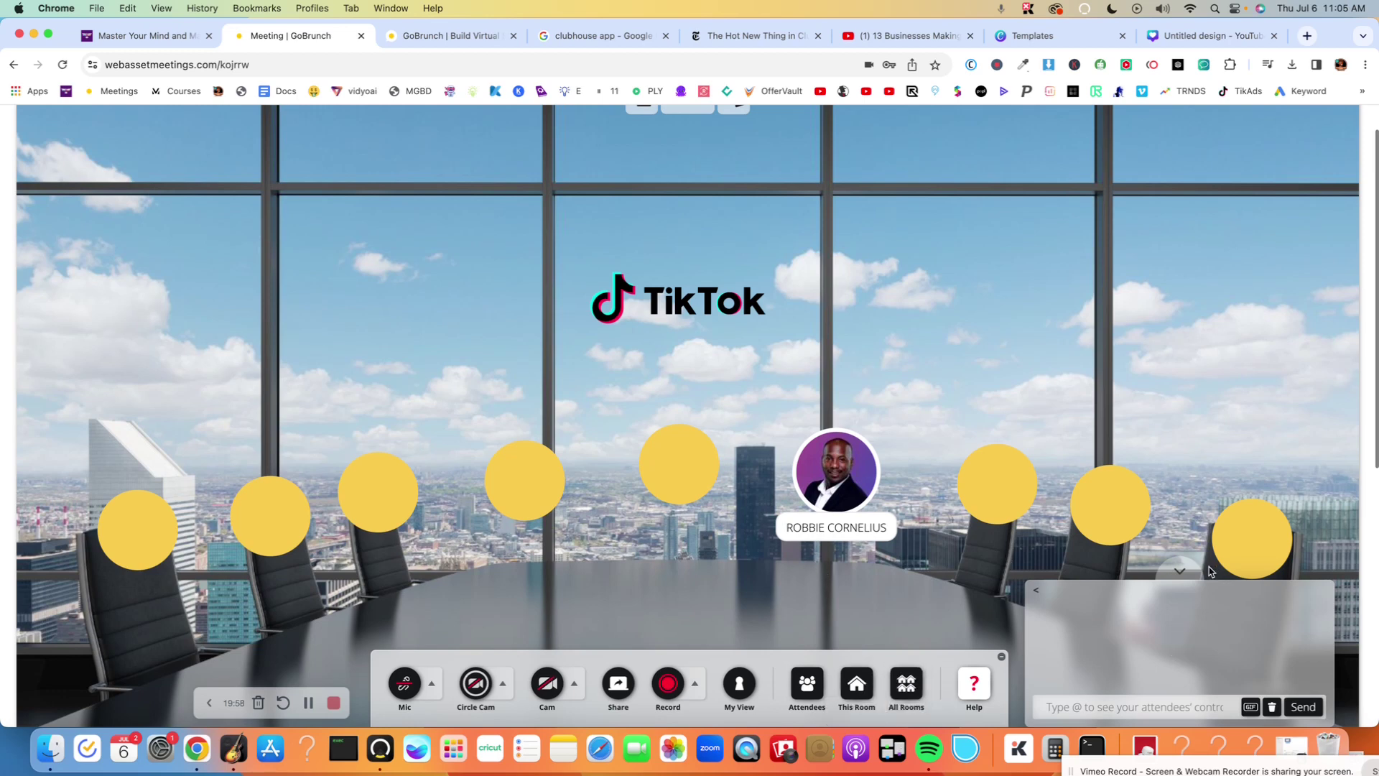
{"action": "scroll", "coordinate": [862, 302], "scroll_direction": "up", "scroll_amount": 2}
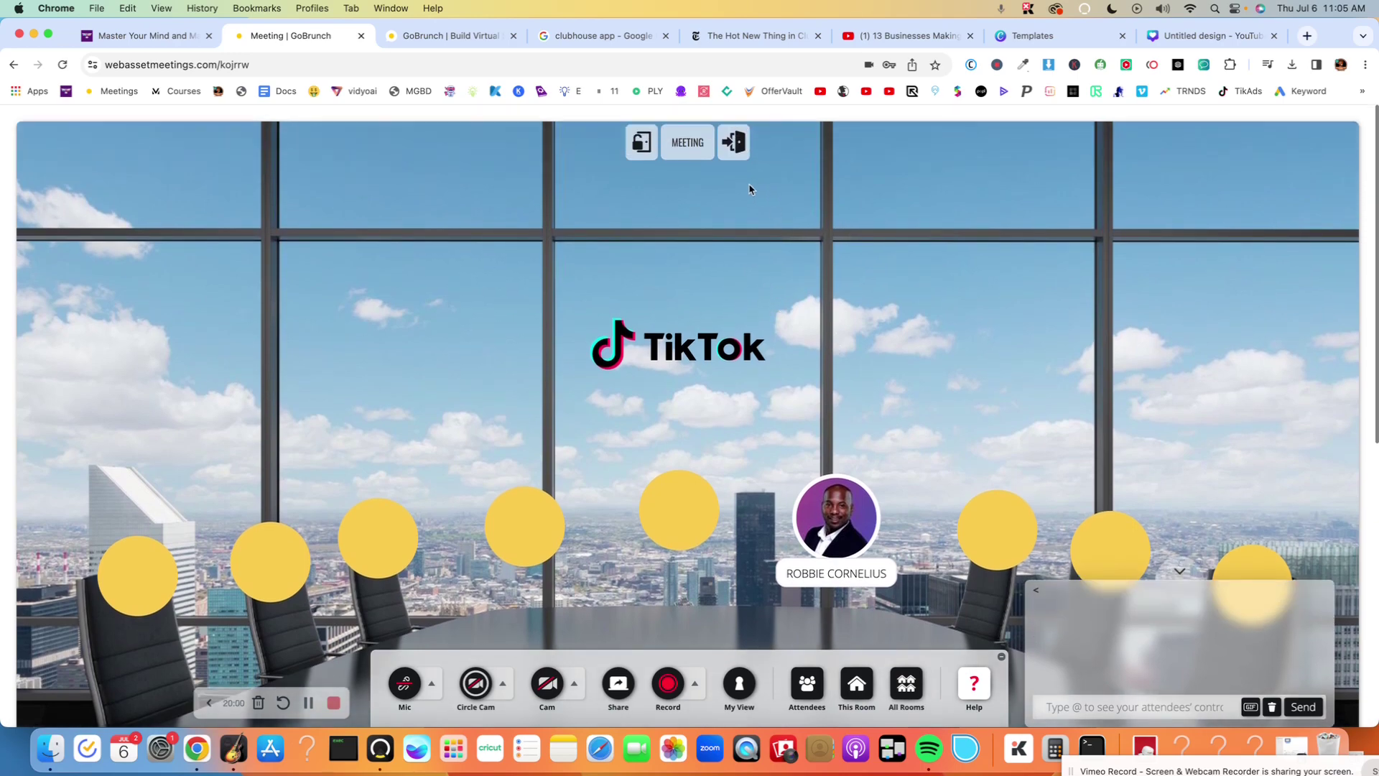
{"action": "scroll", "coordinate": [754, 190], "scroll_direction": "down", "scroll_amount": 5}
{"action": "scroll", "coordinate": [797, 197], "scroll_direction": "up", "scroll_amount": 5}
Step: Copy the meeting room's web address and collapse the room chat
{"action": "left_click", "coordinate": [257, 69]}
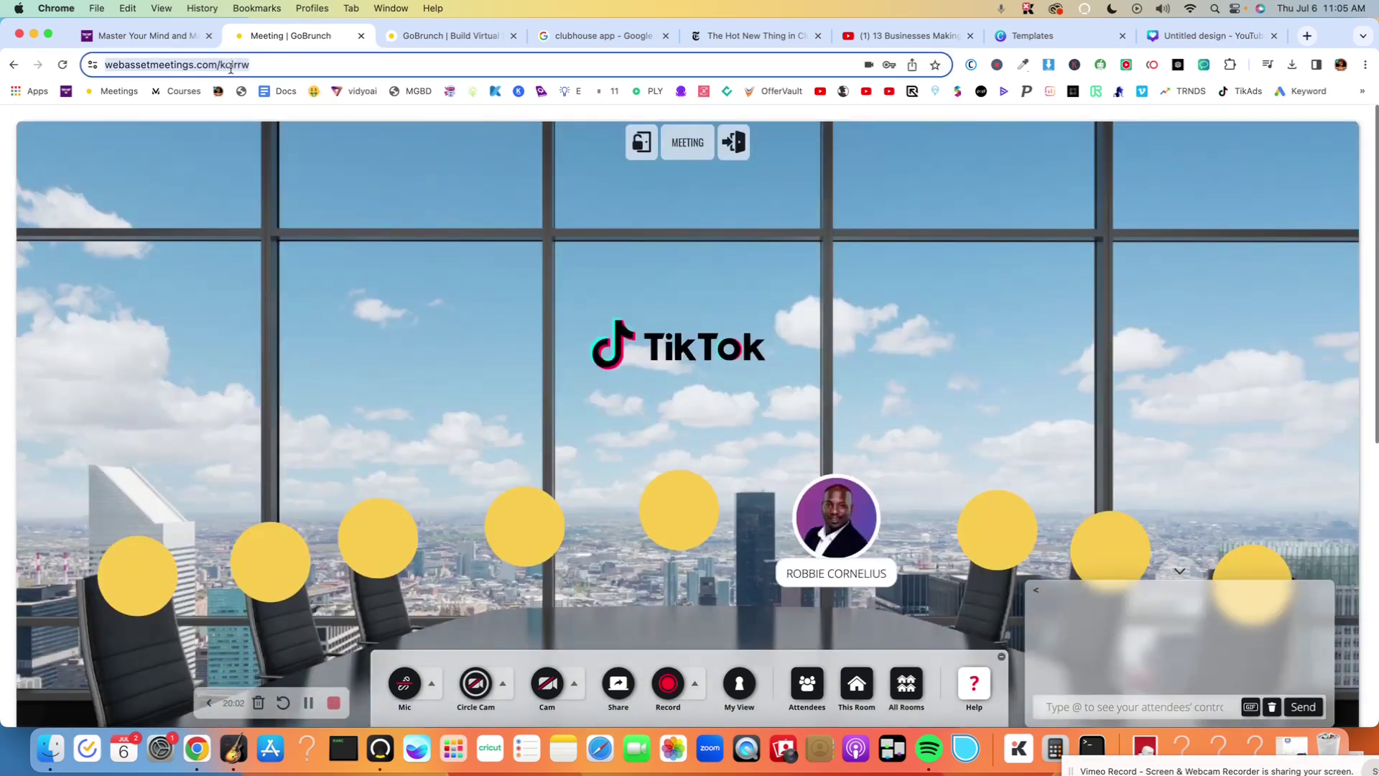
{"action": "right_click", "coordinate": [233, 66]}
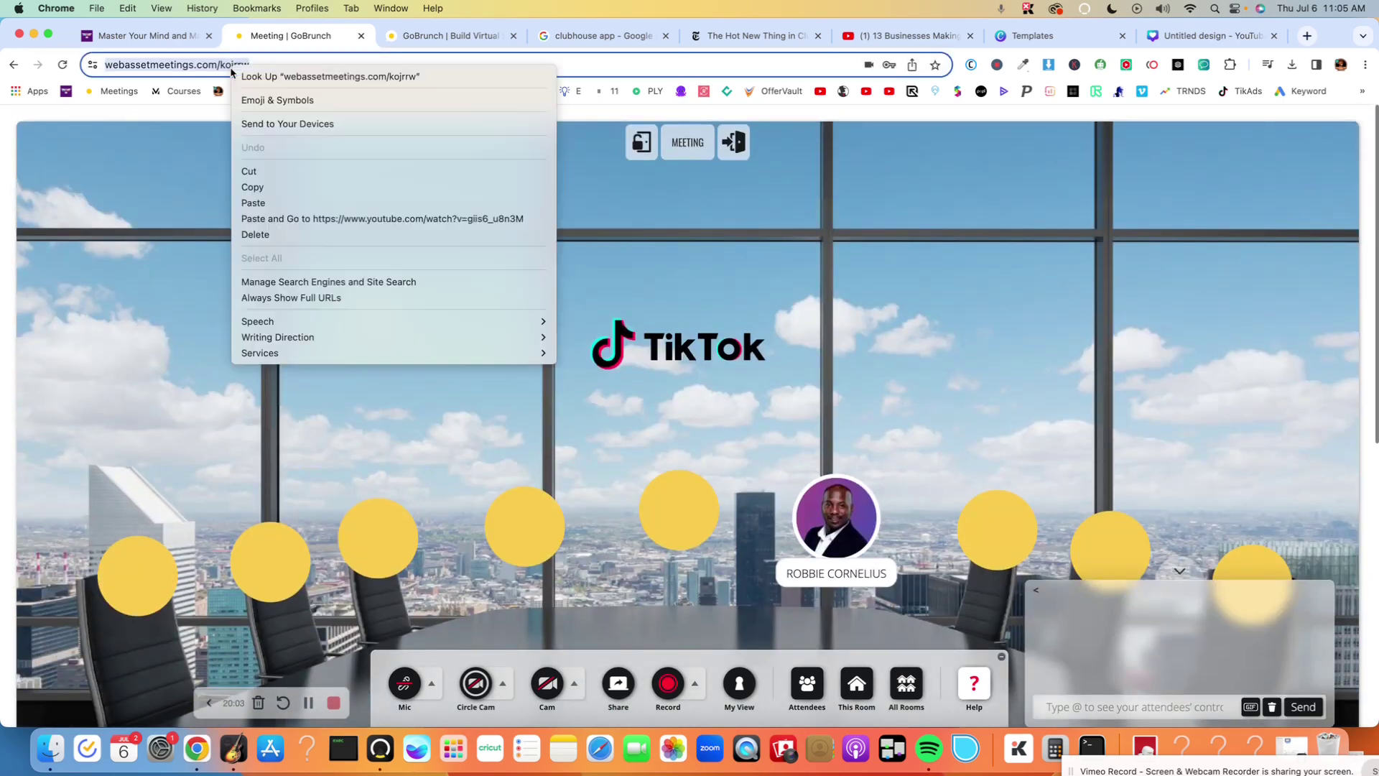
{"action": "left_click", "coordinate": [278, 189]}
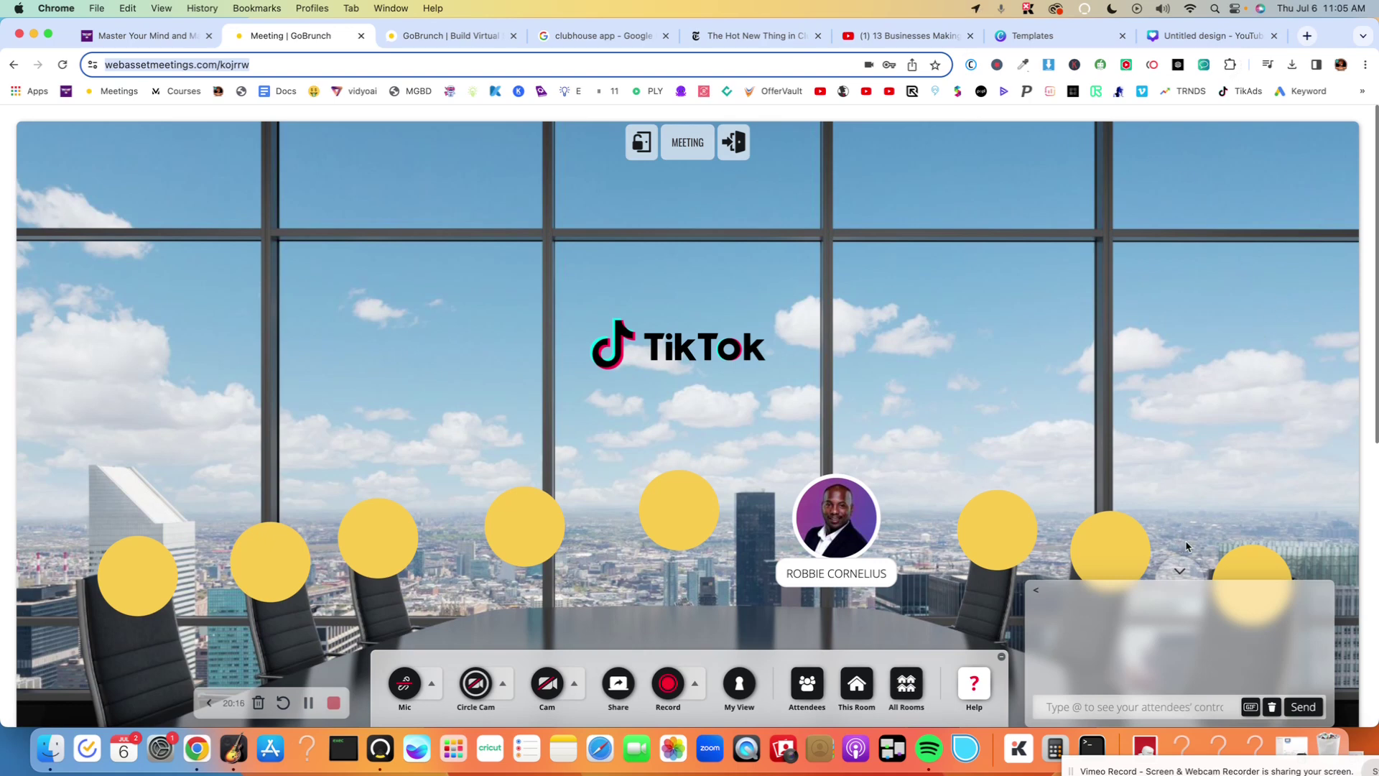
{"action": "left_click", "coordinate": [1175, 571]}
{"action": "left_click", "coordinate": [1176, 570]}
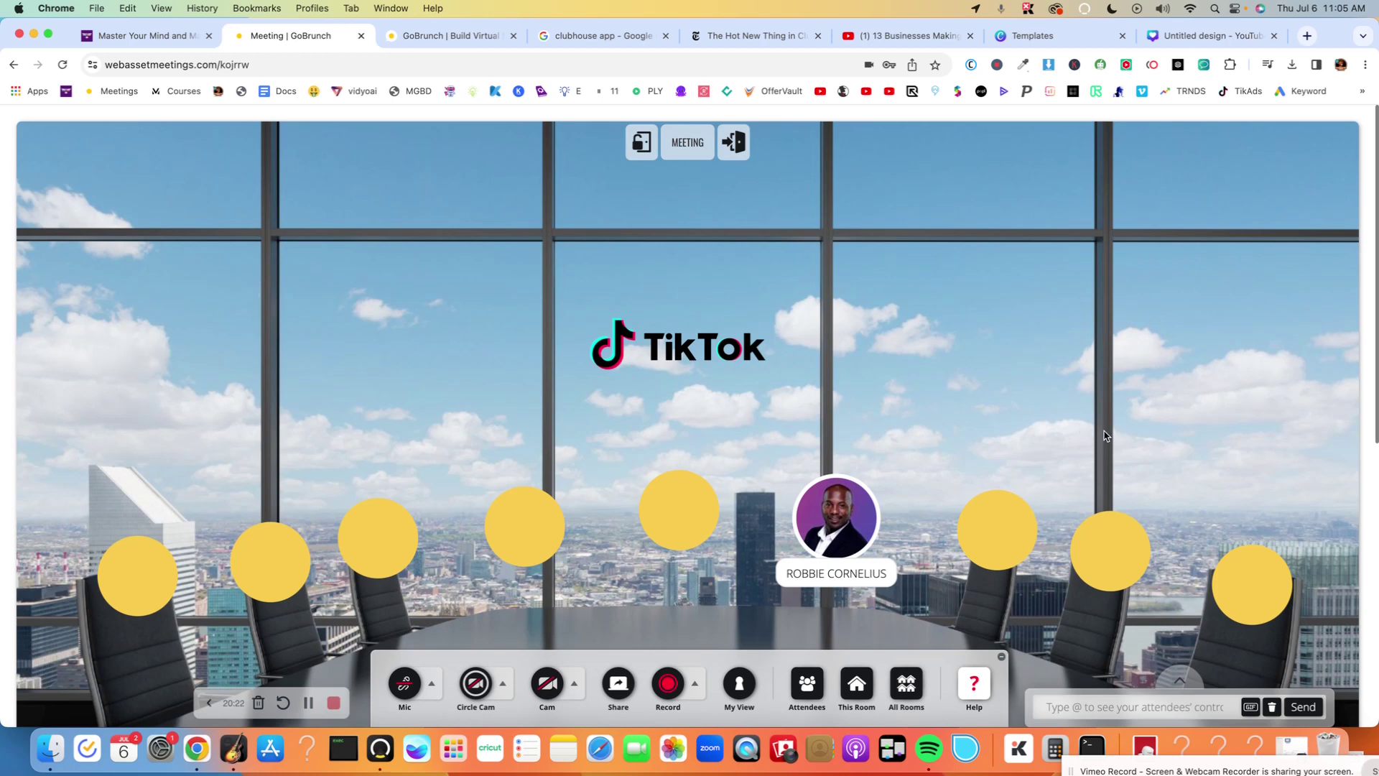
Step: Leave the meeting room and browse the existing meetings in My Spaces
{"action": "left_click", "coordinate": [744, 147]}
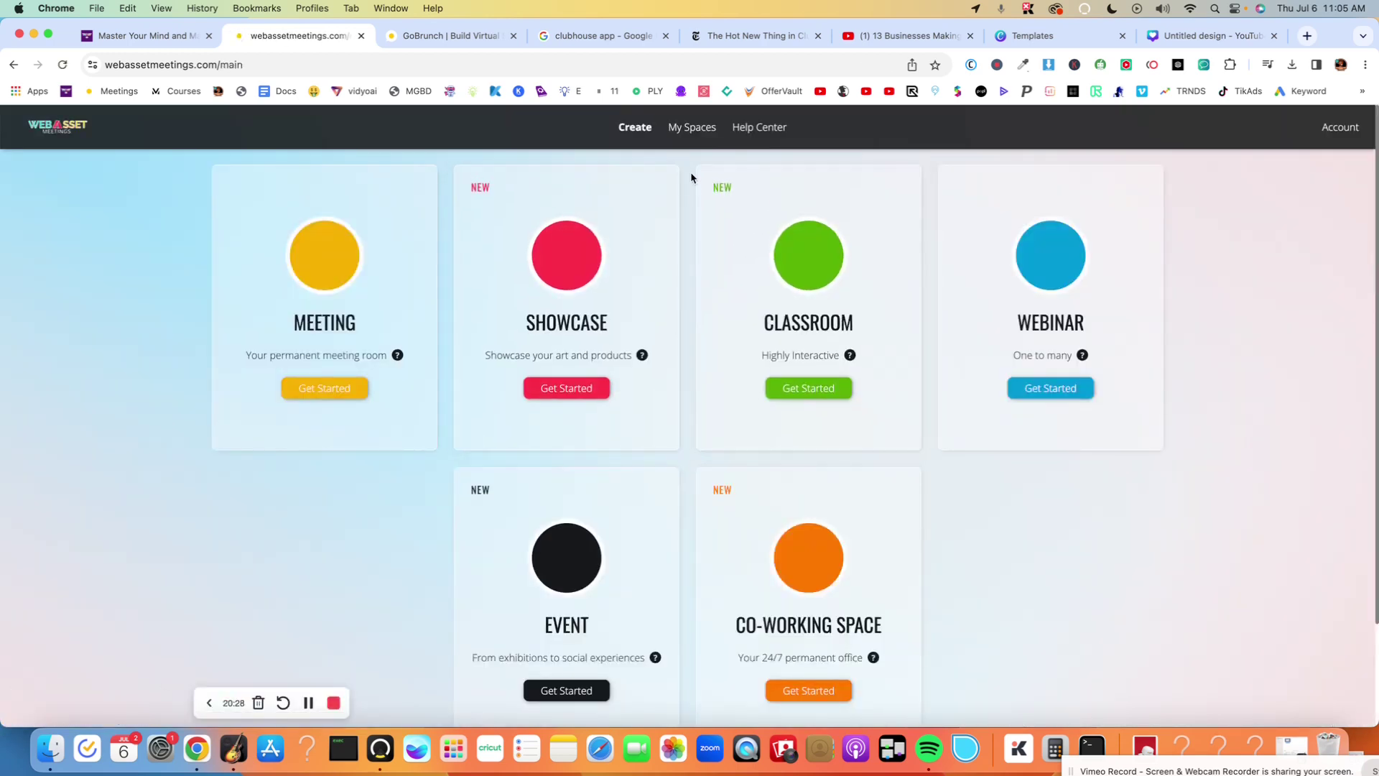
{"action": "left_click", "coordinate": [684, 129]}
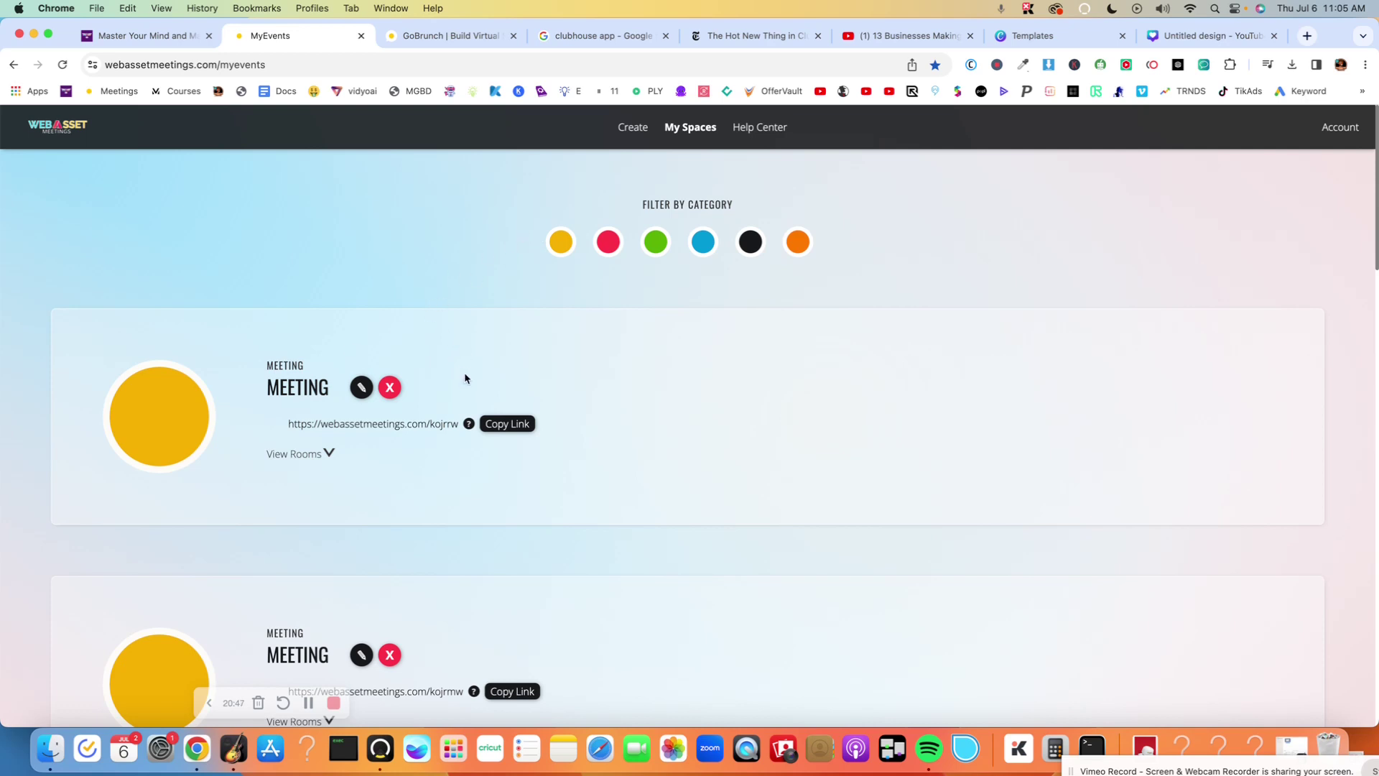
{"action": "scroll", "coordinate": [637, 376], "scroll_direction": "down", "scroll_amount": 3}
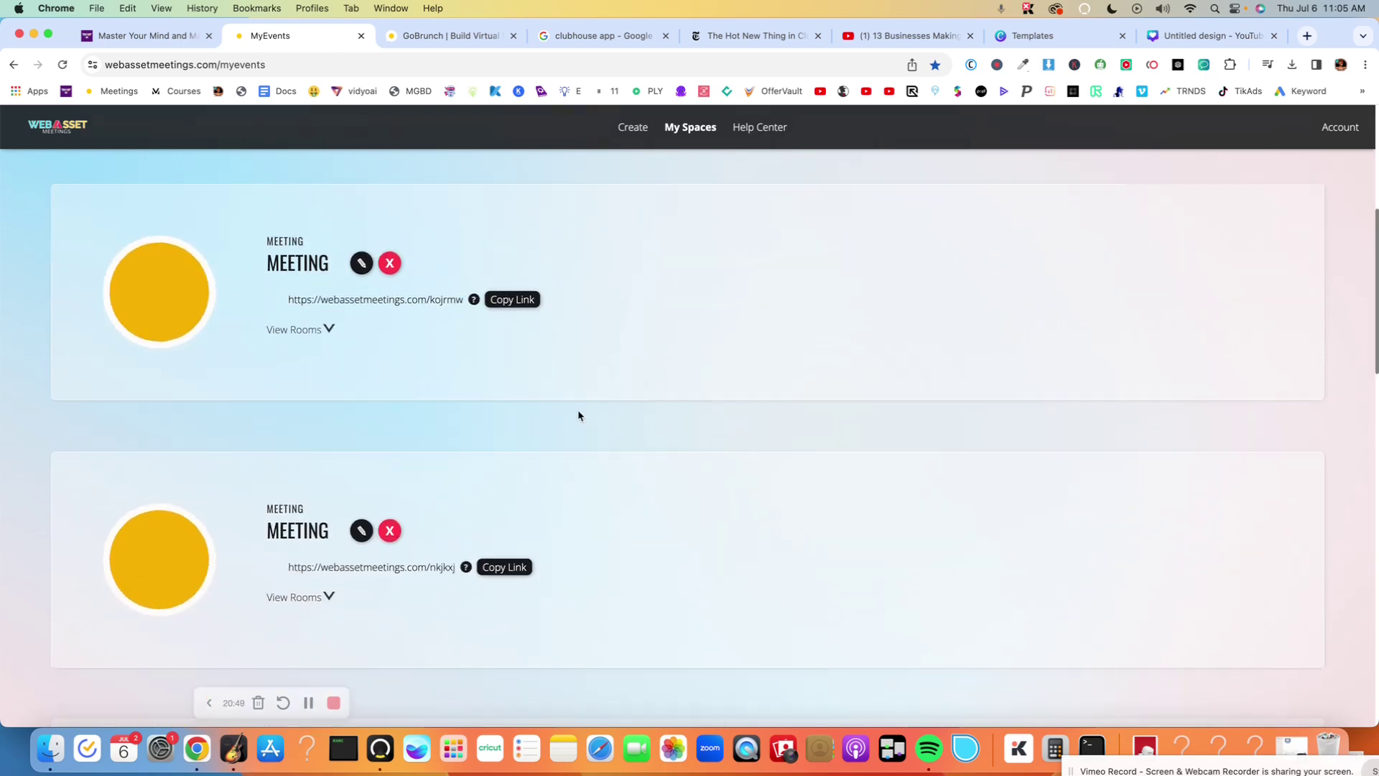
{"action": "scroll", "coordinate": [583, 409], "scroll_direction": "up", "scroll_amount": 3}
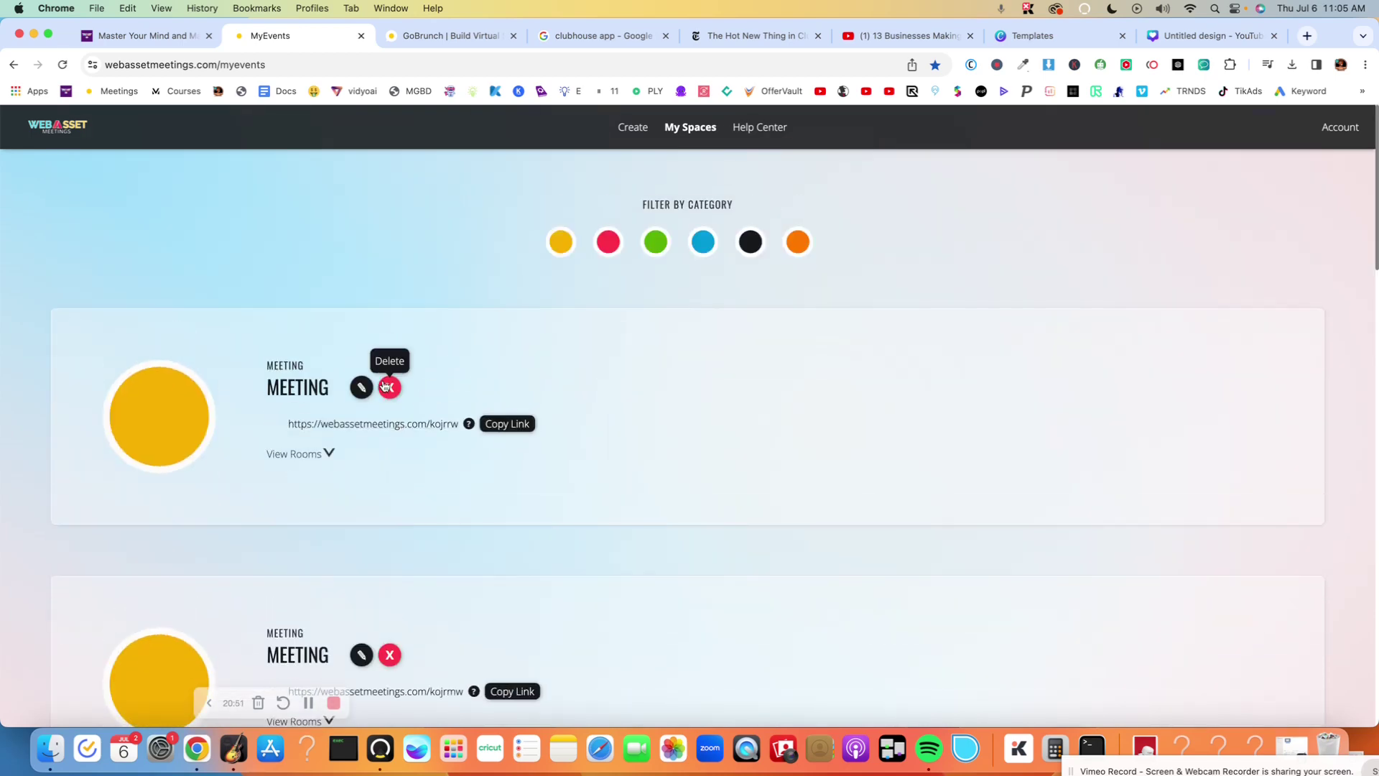
Step: Delete the first two meetings from the My Spaces list, confirming each deletion
{"action": "left_click", "coordinate": [390, 387]}
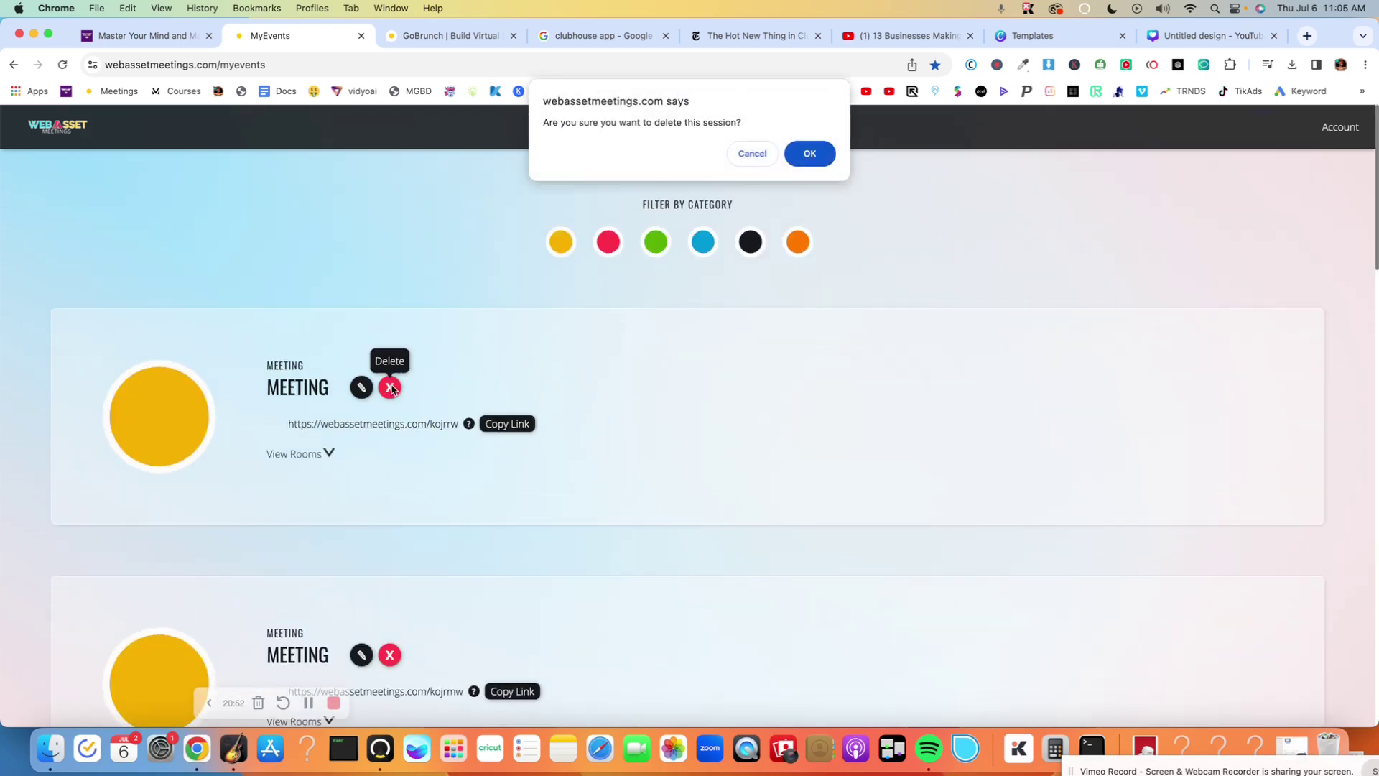
{"action": "left_click", "coordinate": [810, 153]}
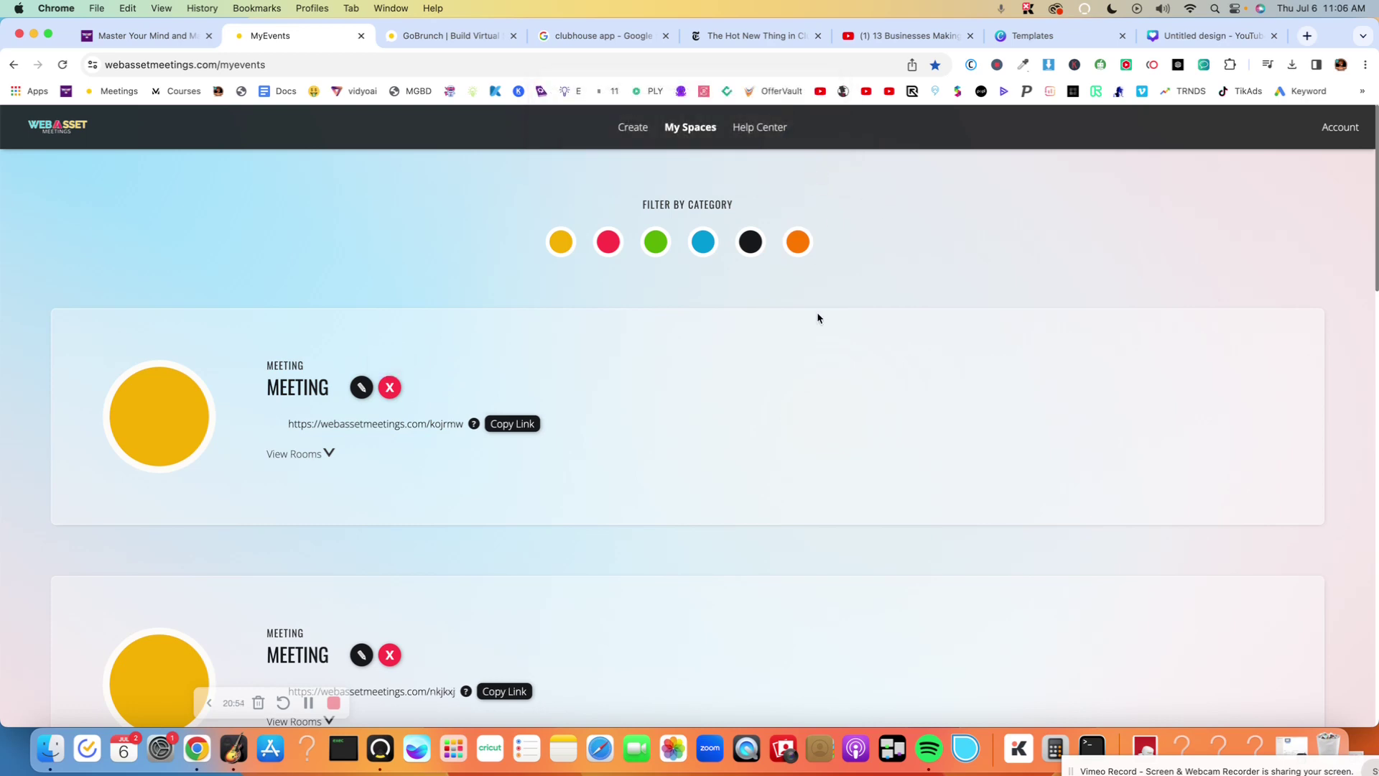
{"action": "left_click", "coordinate": [390, 387]}
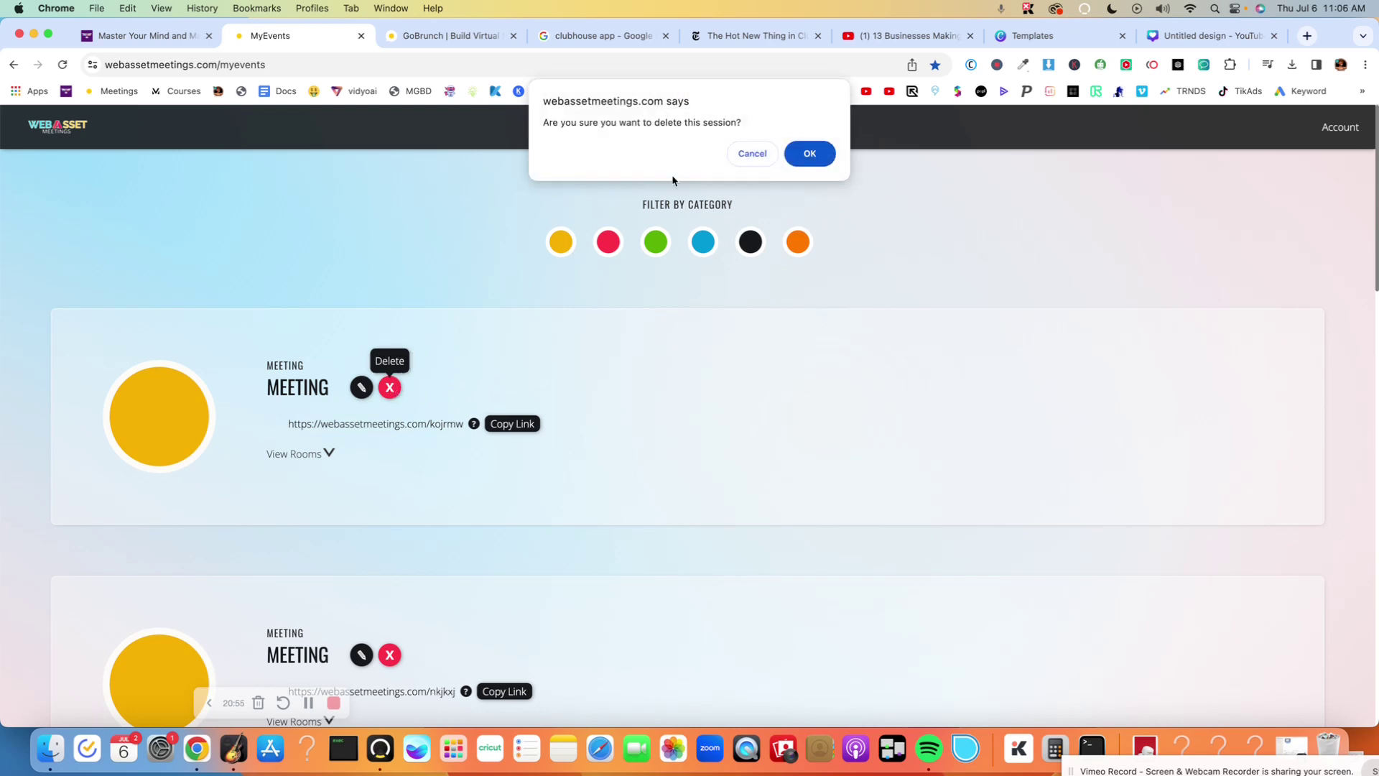
{"action": "left_click", "coordinate": [804, 153]}
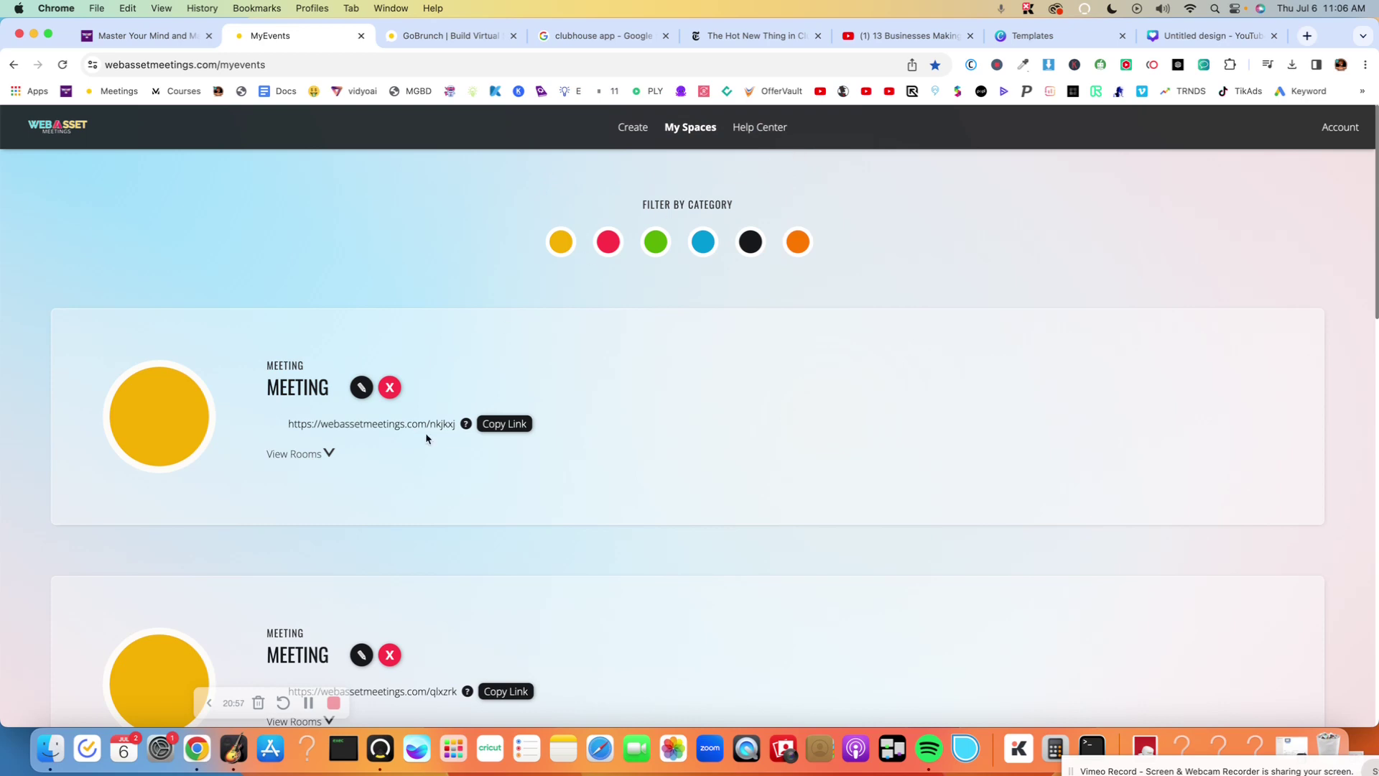
Step: Enter the last meeting in the list and take the middle seat along the table's upper edge, with the room chat collapsed
{"action": "scroll", "coordinate": [382, 638], "scroll_direction": "down", "scroll_amount": 10}
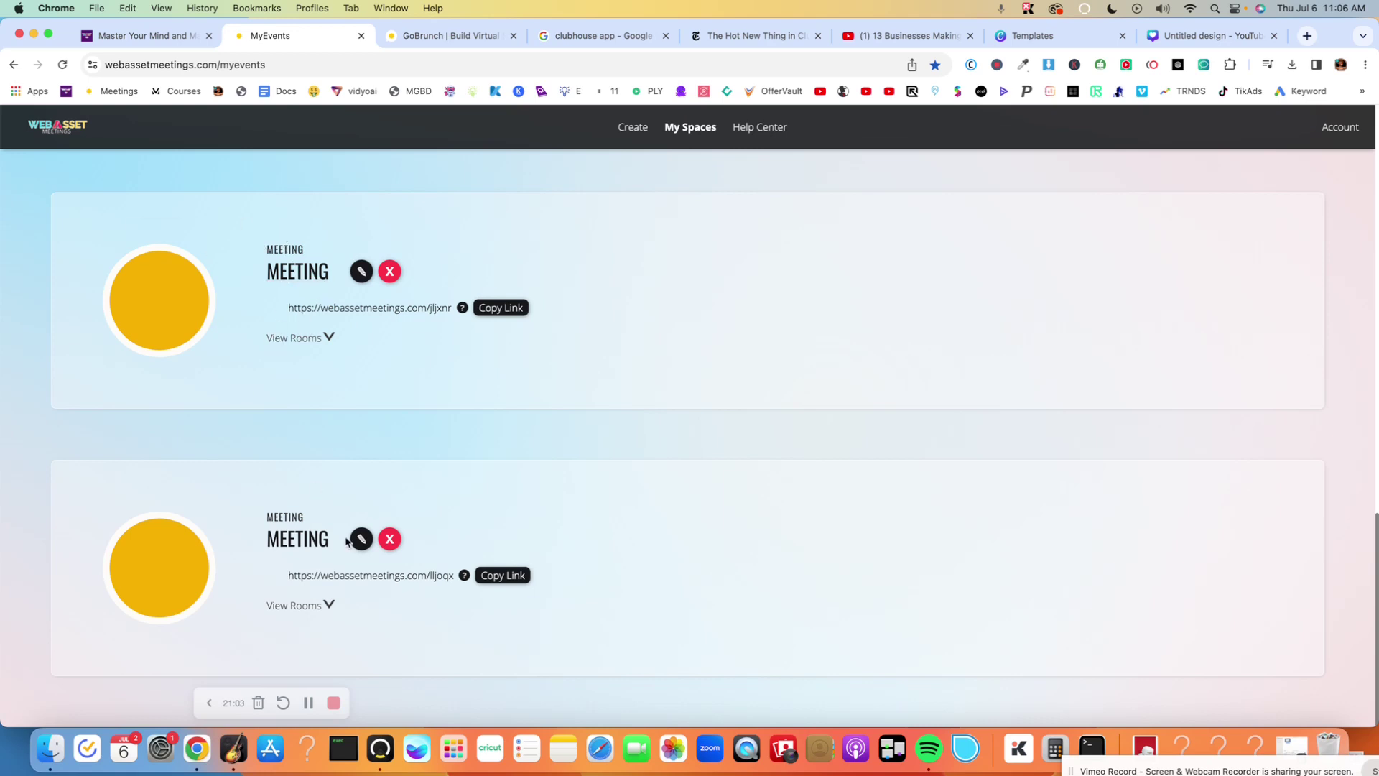
{"action": "left_click", "coordinate": [390, 579]}
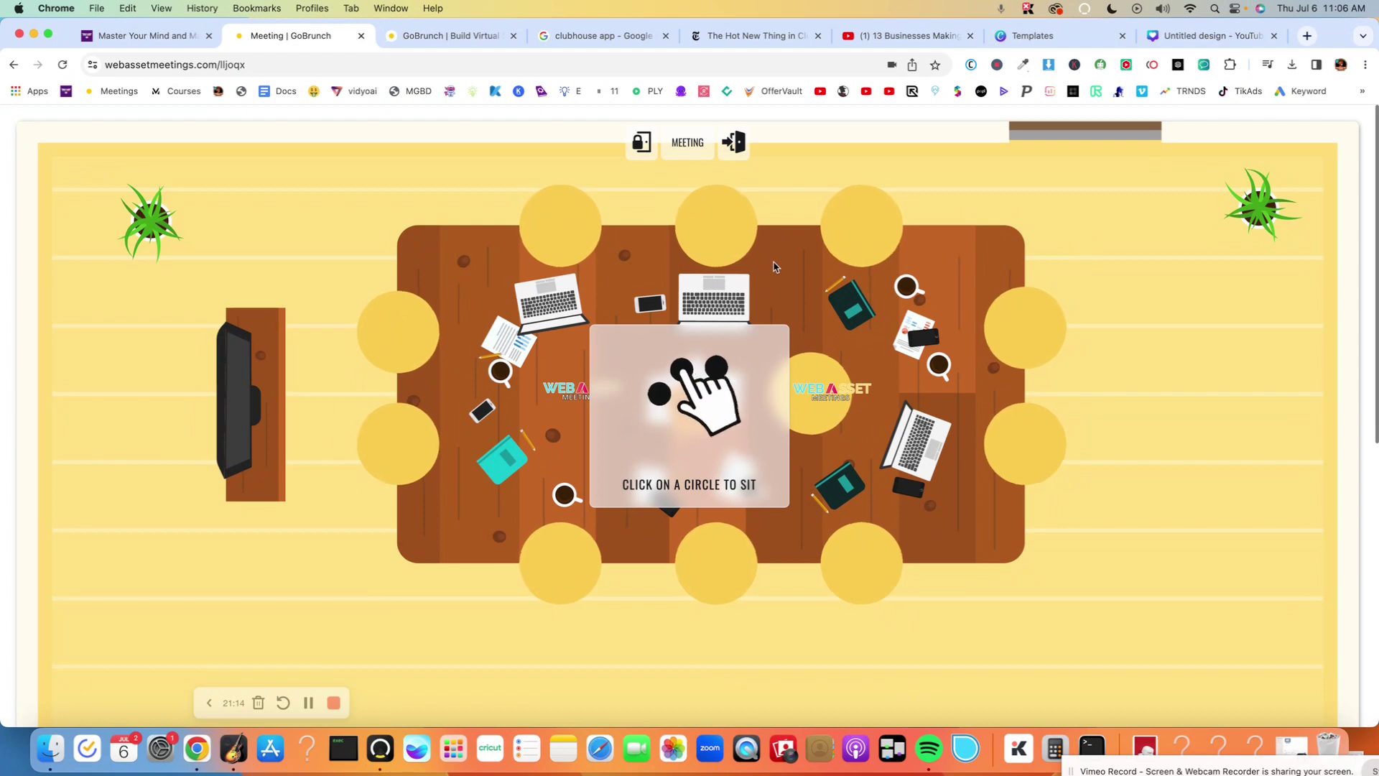
{"action": "left_click", "coordinate": [739, 241]}
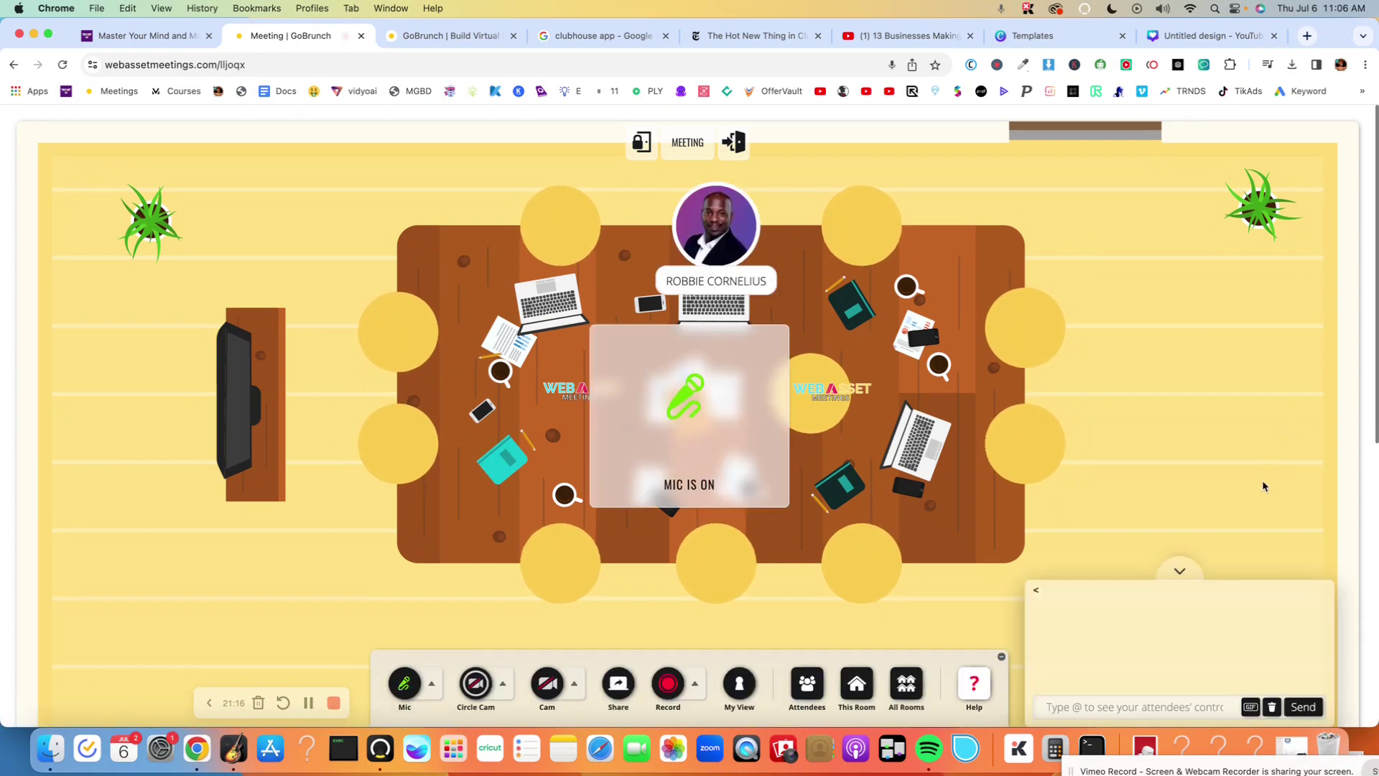
{"action": "left_click", "coordinate": [1192, 572]}
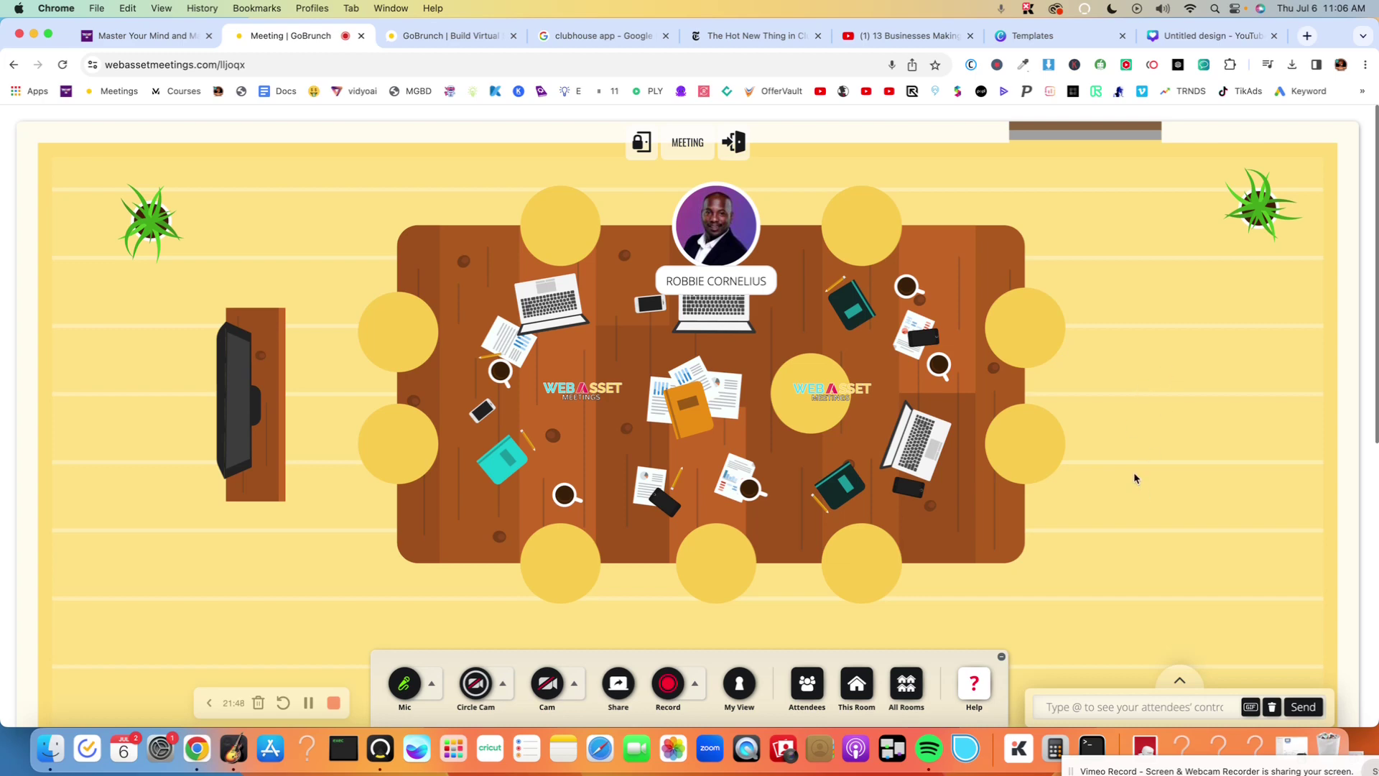
Step: Select the meeting room's web address, and unlock the room
{"action": "left_click", "coordinate": [388, 67]}
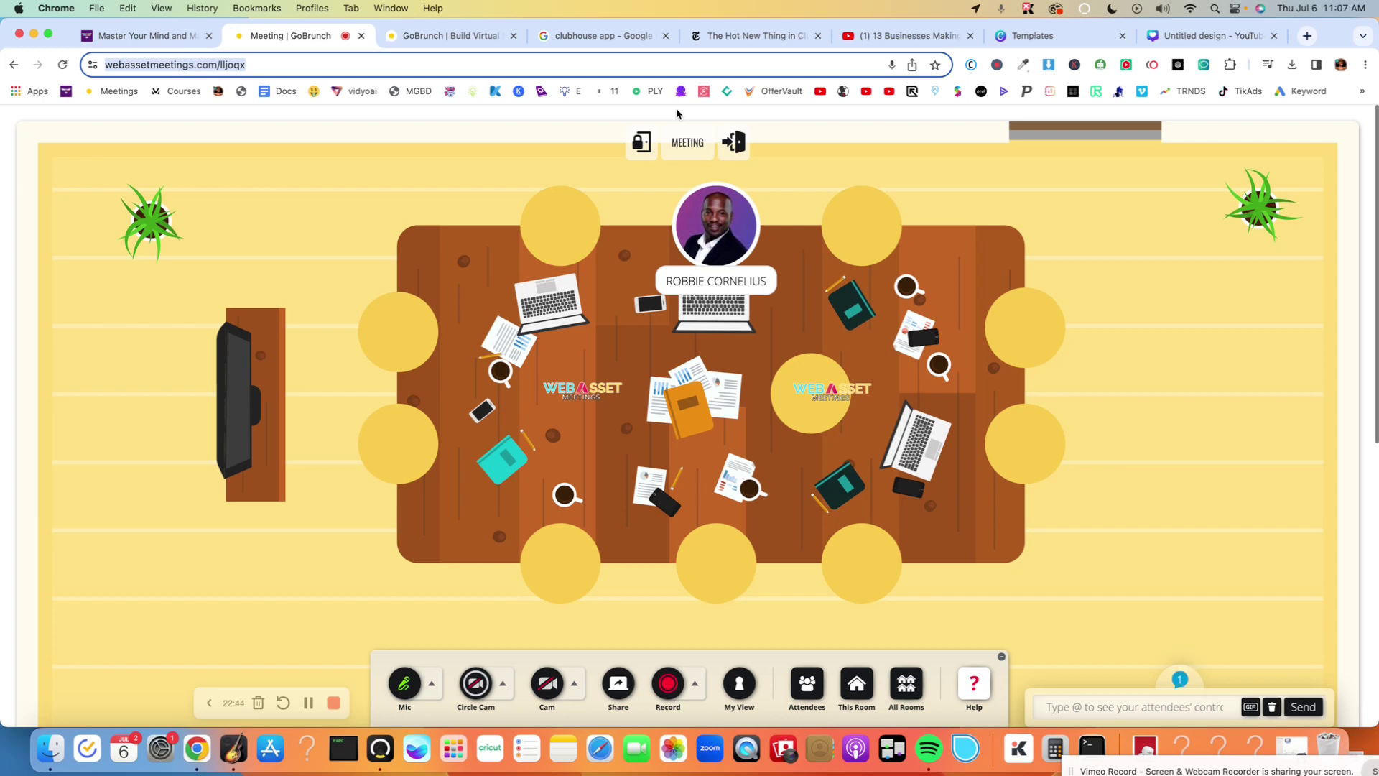
{"action": "left_click", "coordinate": [641, 150]}
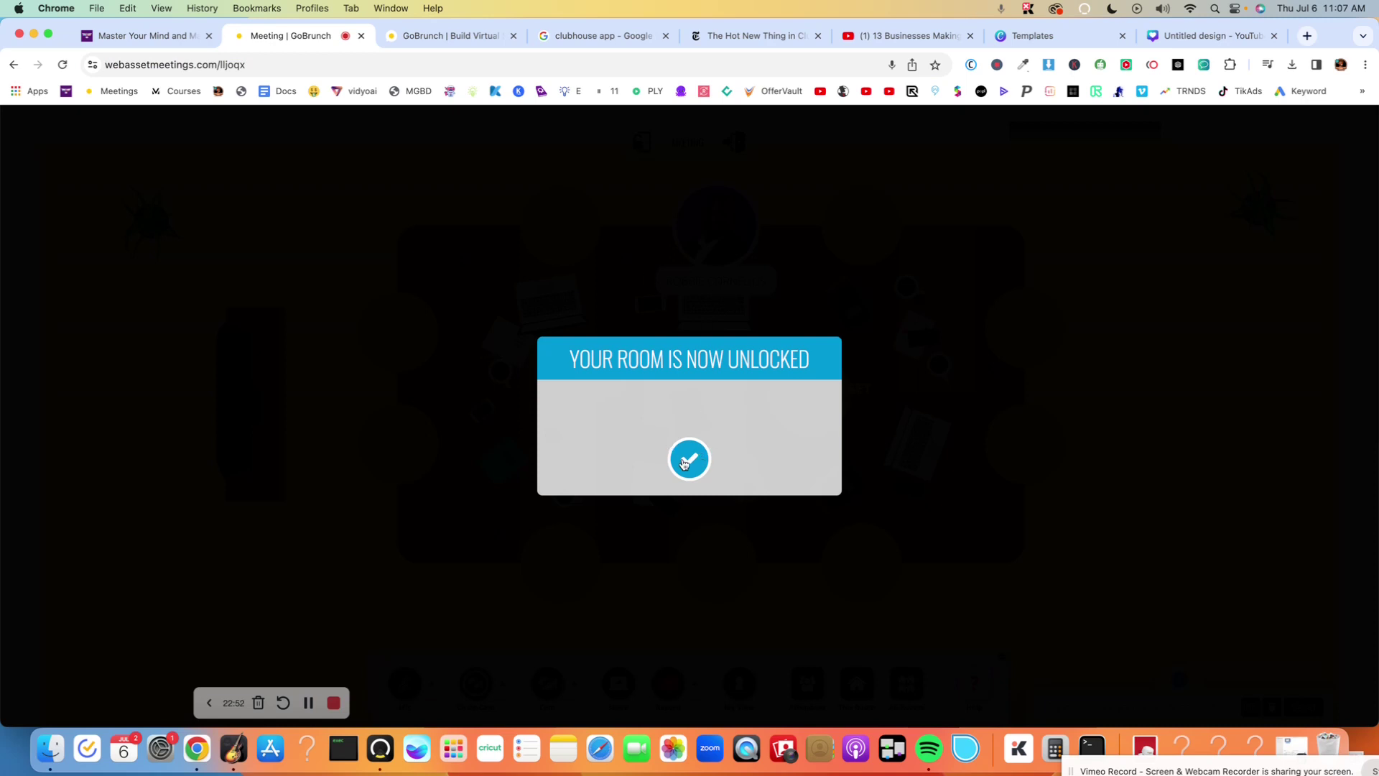
{"action": "left_click", "coordinate": [684, 463]}
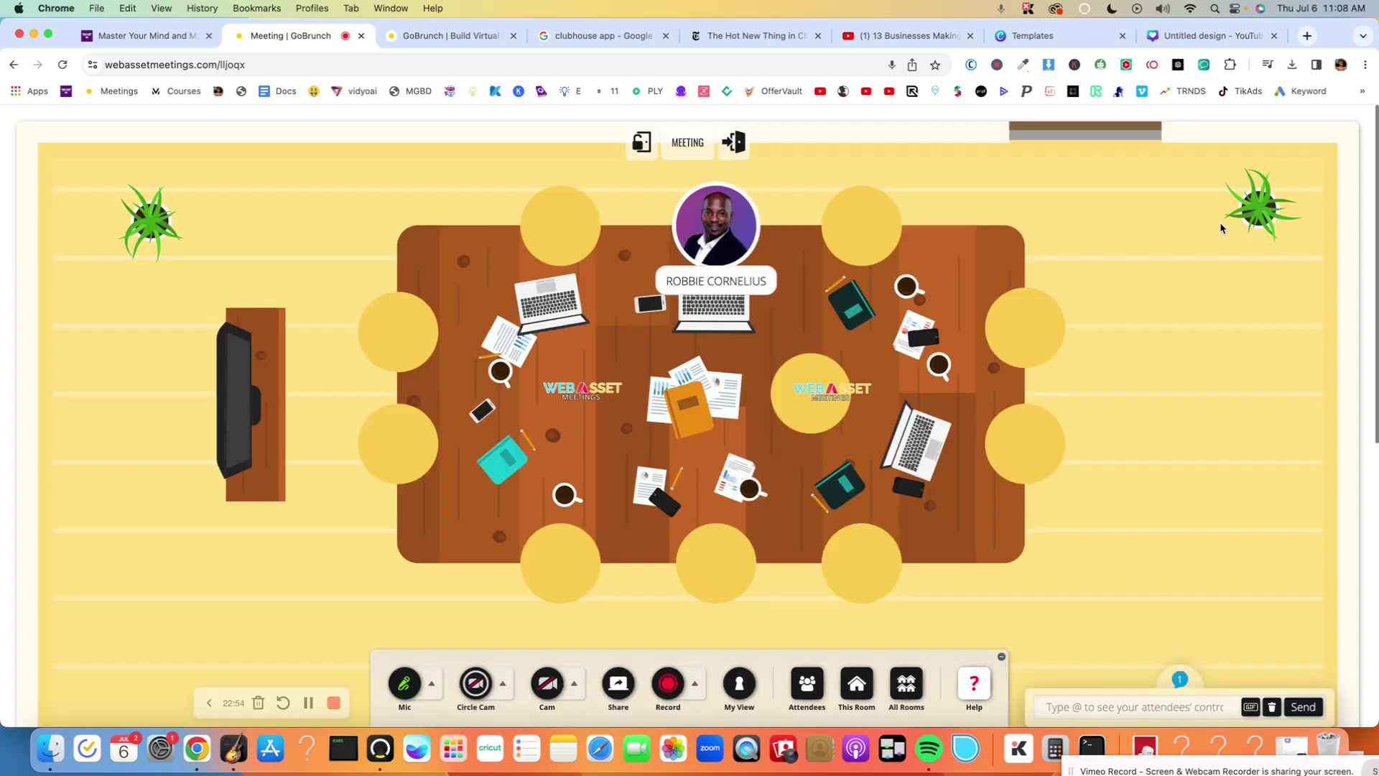